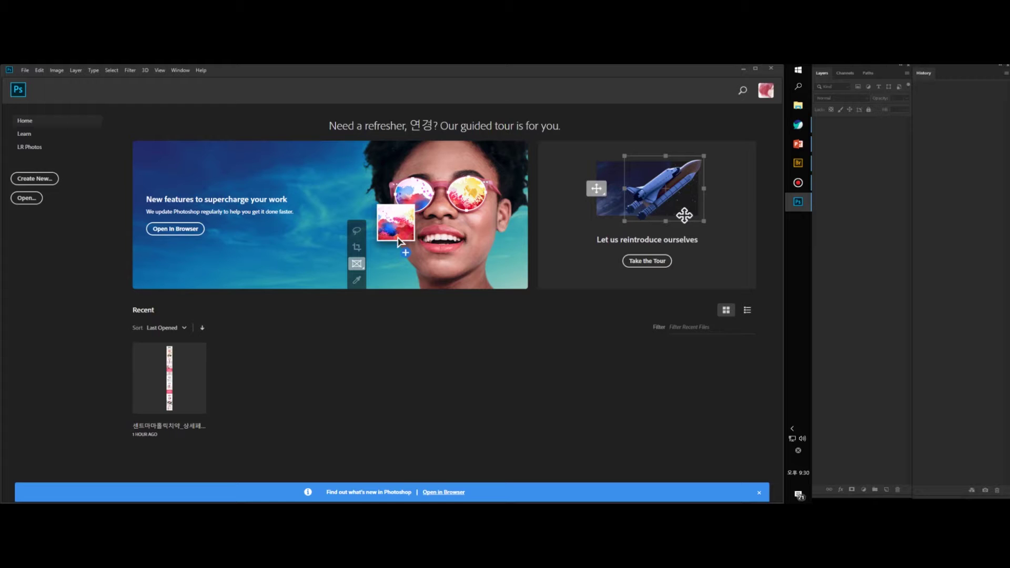
left_click(464, 73)
left_click(24, 72)
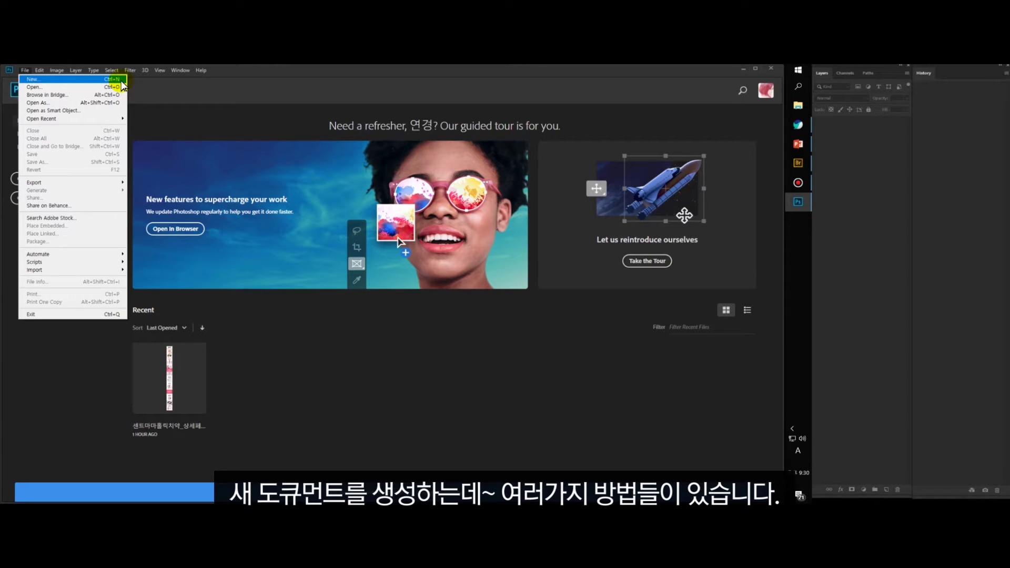
left_click(171, 122)
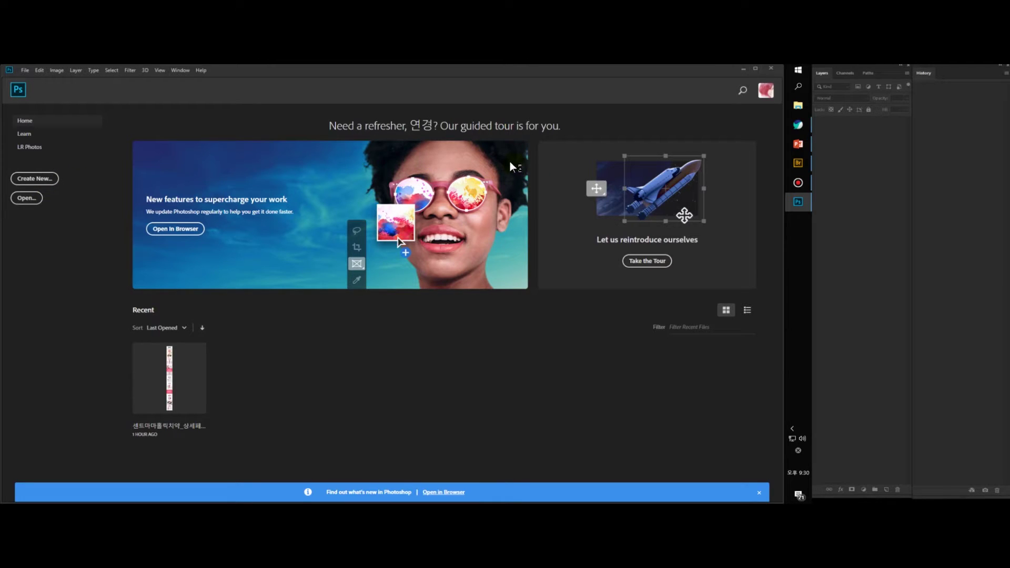
left_click(288, 247)
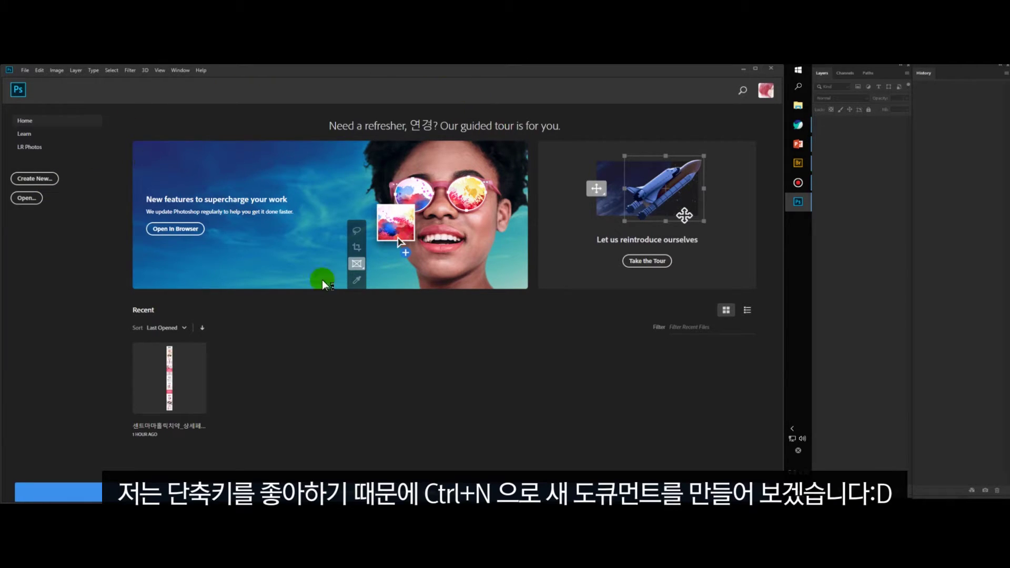
Step: Open the New Document settings and place the dialog where its preset details are readable
key("ctrl+n")
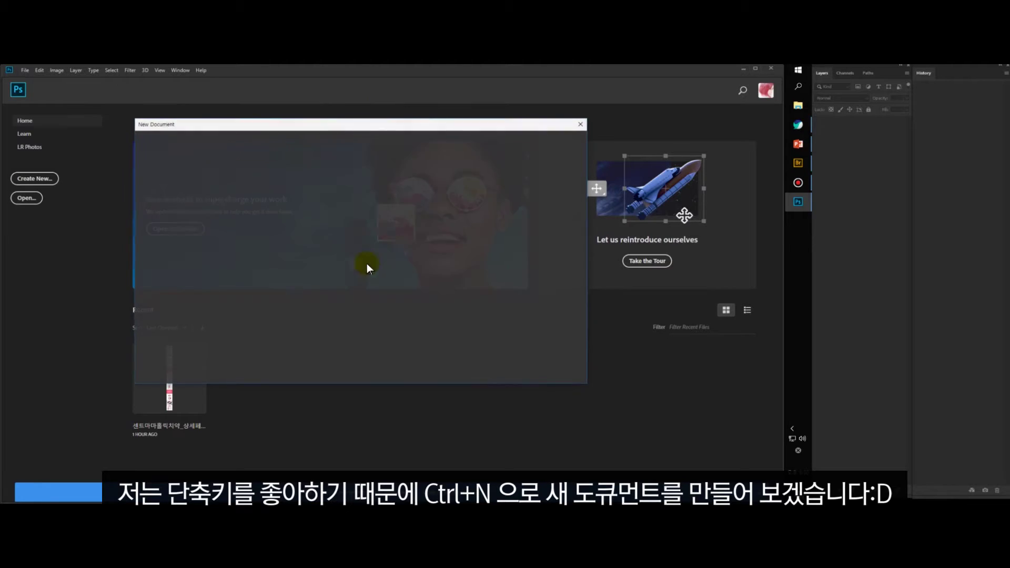
left_click_drag(339, 122, 356, 133)
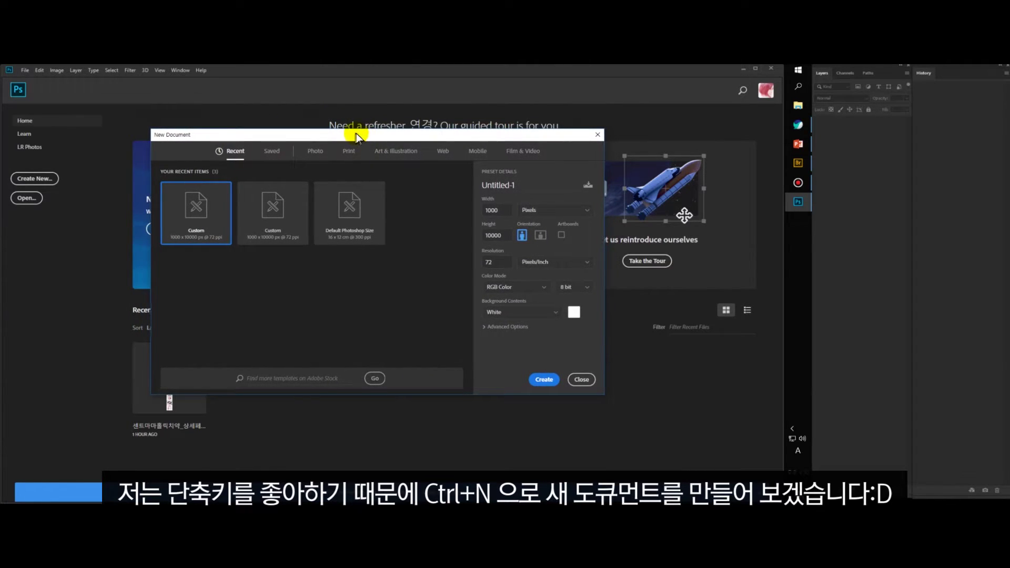
mouse_move(500, 136)
left_mouse_down()
mouse_move(506, 128)
mouse_move(487, 131)
left_mouse_up()
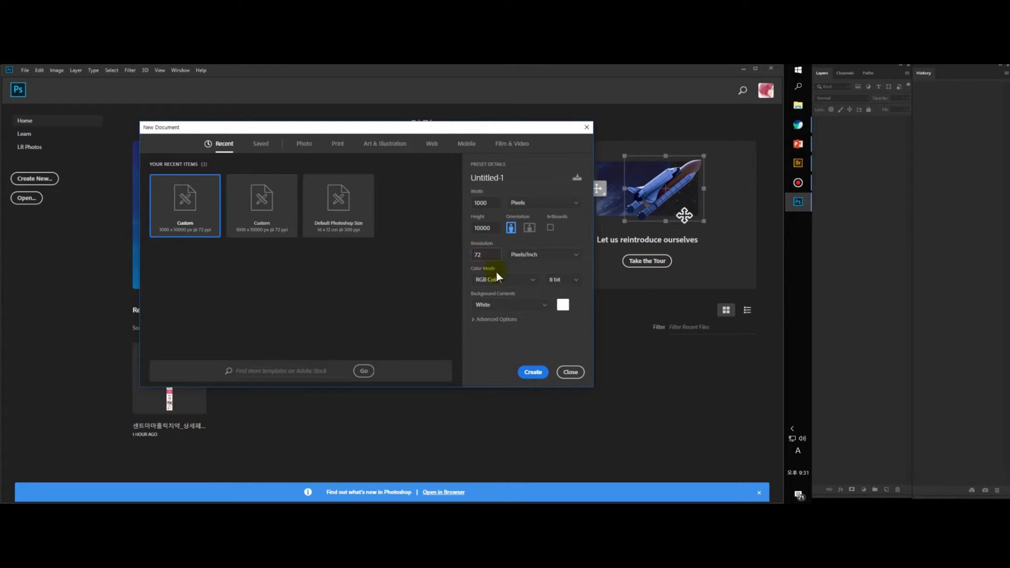
left_click_drag(444, 127, 438, 92)
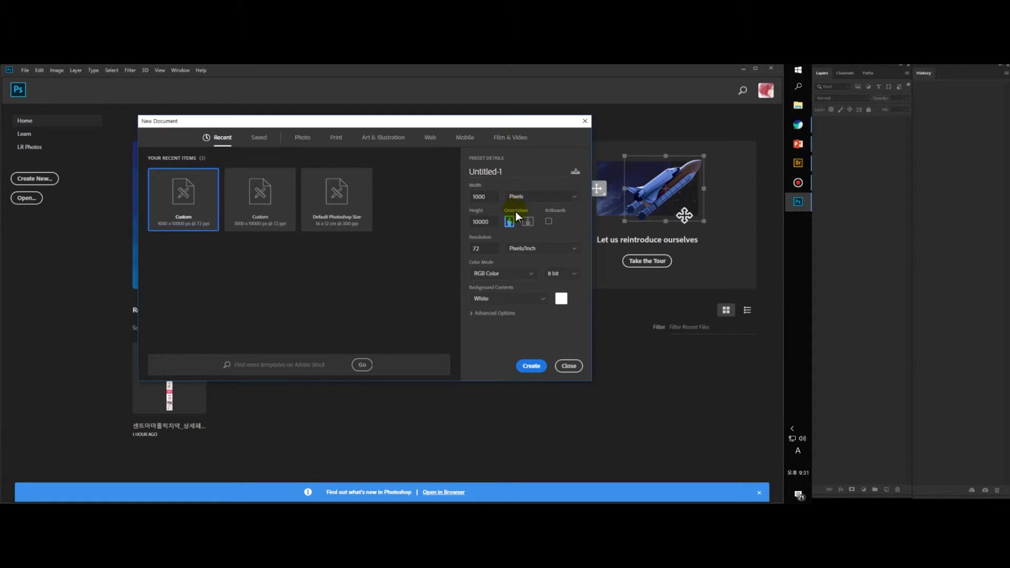
mouse_move(491, 121)
left_mouse_down()
mouse_move(500, 115)
mouse_move(499, 137)
left_mouse_up()
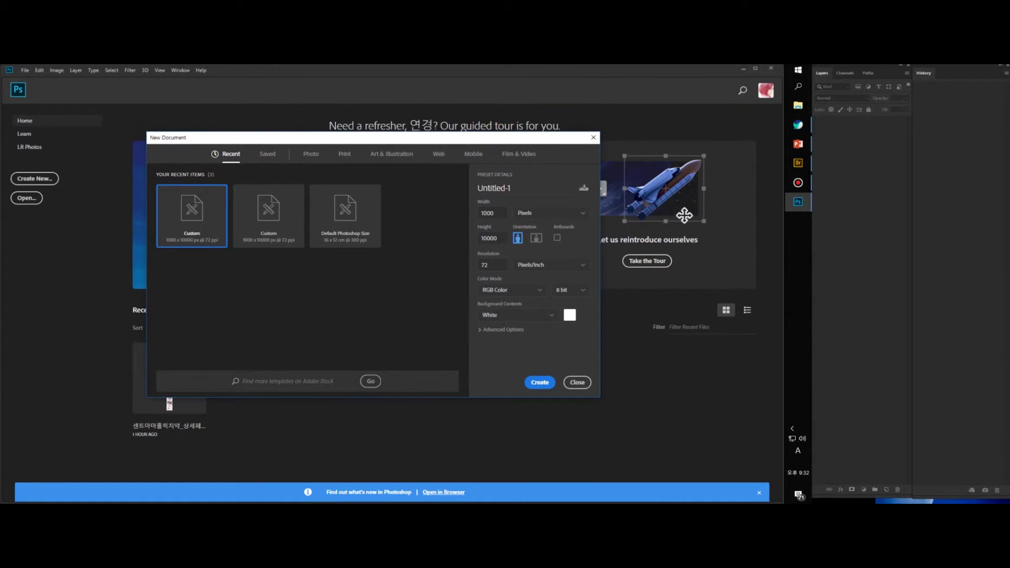
key("alt+Tab")
left_click_drag(1007, 70, 548, 96)
mouse_move(433, 261)
left_mouse_down()
mouse_move(435, 384)
mouse_move(429, 245)
left_mouse_up()
left_click_drag(597, 93, 454, 131)
left_click(652, 126)
double_click(492, 233)
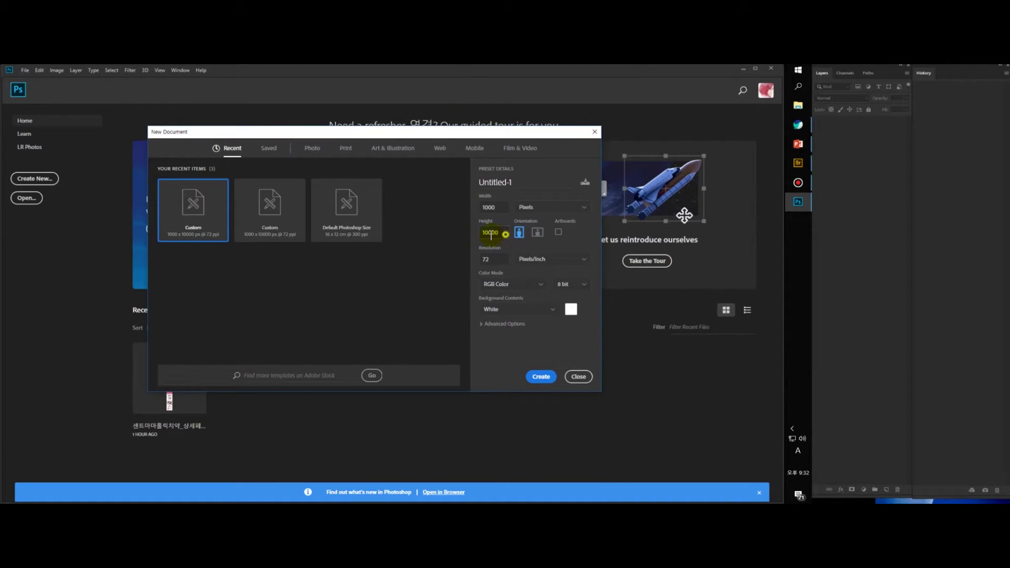
left_click(501, 232)
left_click_drag(477, 138, 471, 140)
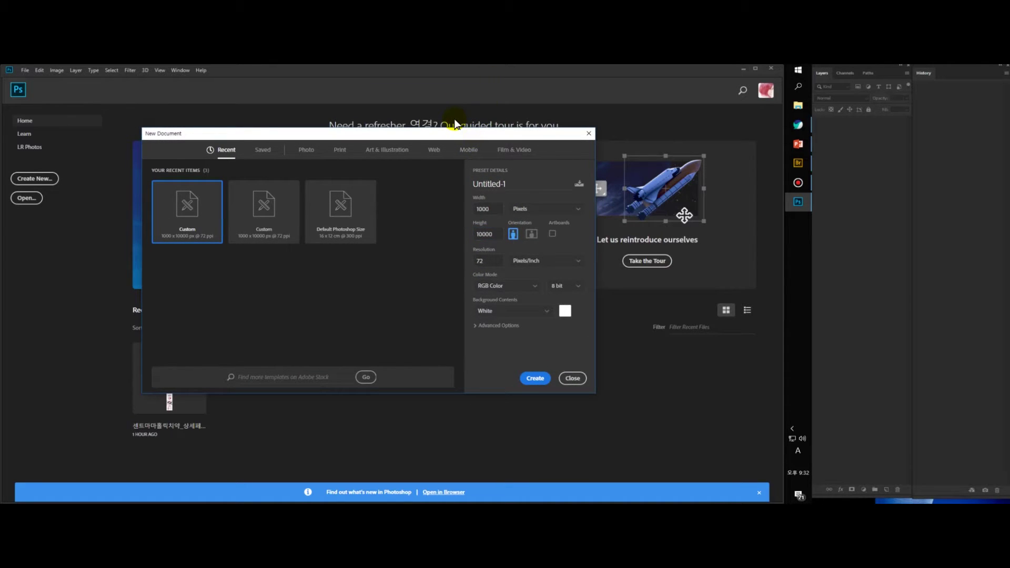
left_click(513, 244)
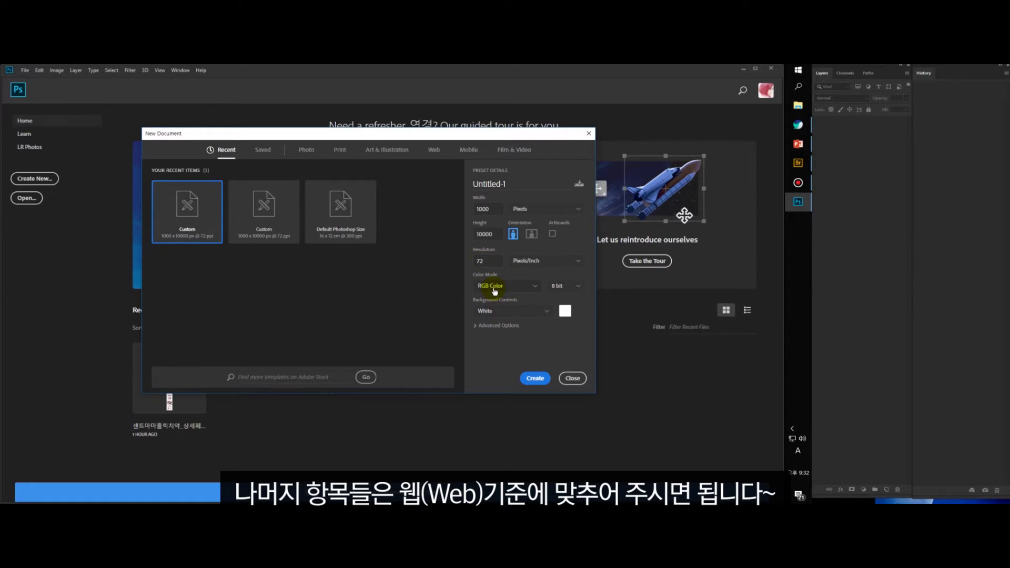
Step: Create a 1000 x 10000 px document at 72 pixels/inch in RGB with the Working RGB: sRGB IEC61966-2.1 color profile
left_click(491, 327)
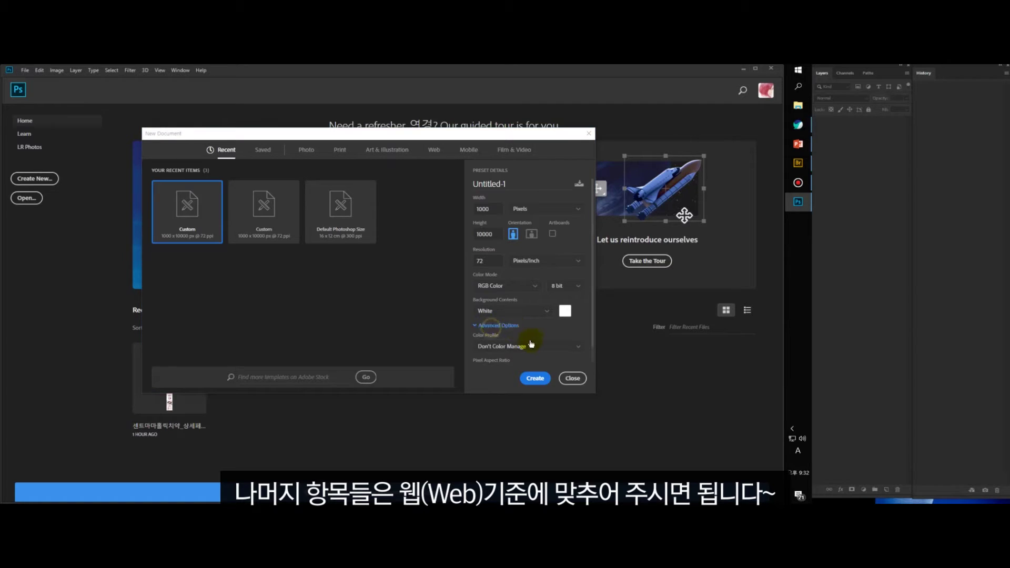
left_click(492, 342)
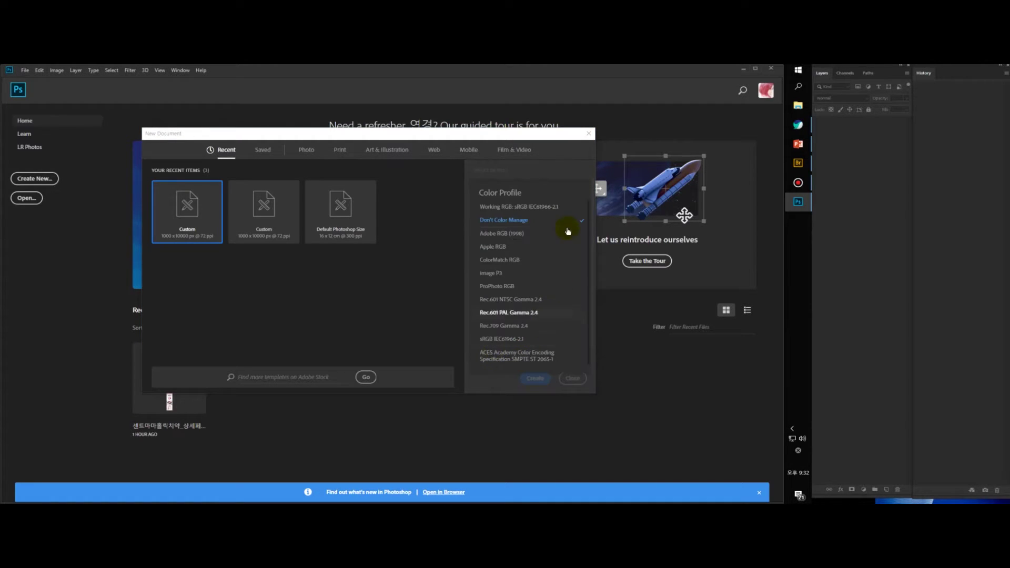
left_click(547, 207)
left_click(535, 379)
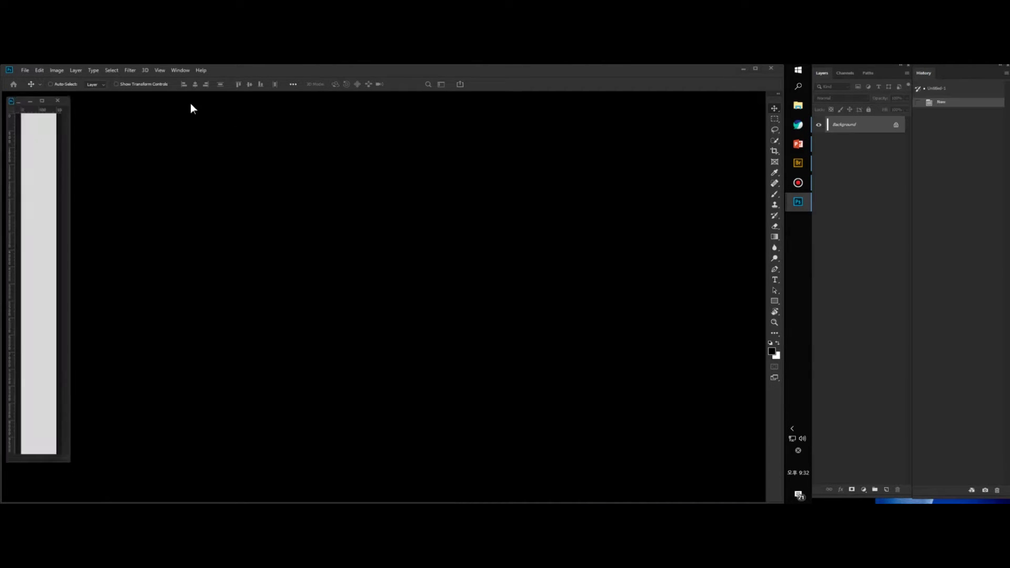
Step: Enlarge the floating window of the new document and place it in the middle of the workspace
left_click_drag(15, 100, 312, 104)
left_click_drag(340, 464, 784, 490)
left_click_drag(579, 106, 393, 104)
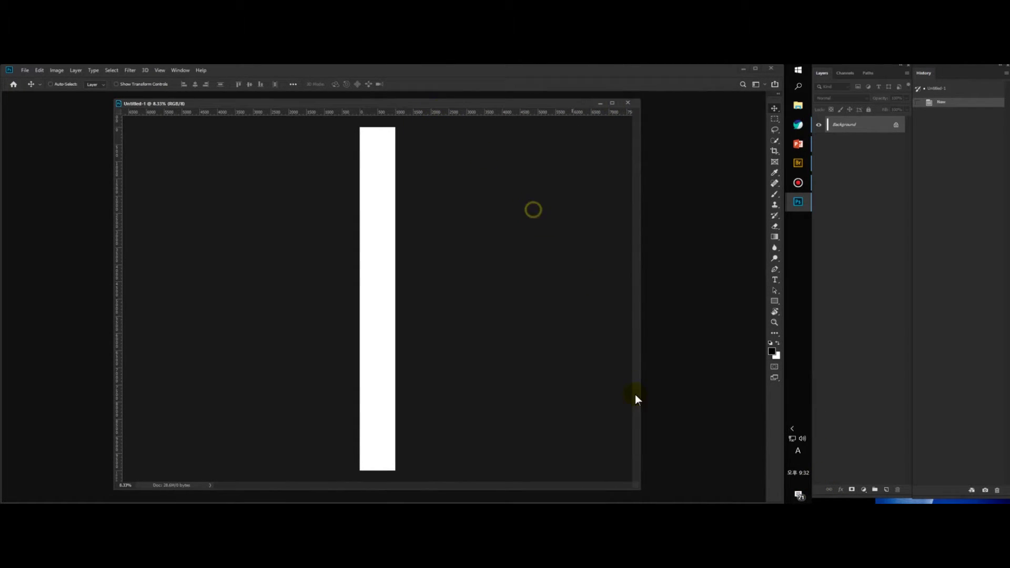
left_click_drag(635, 484, 707, 491)
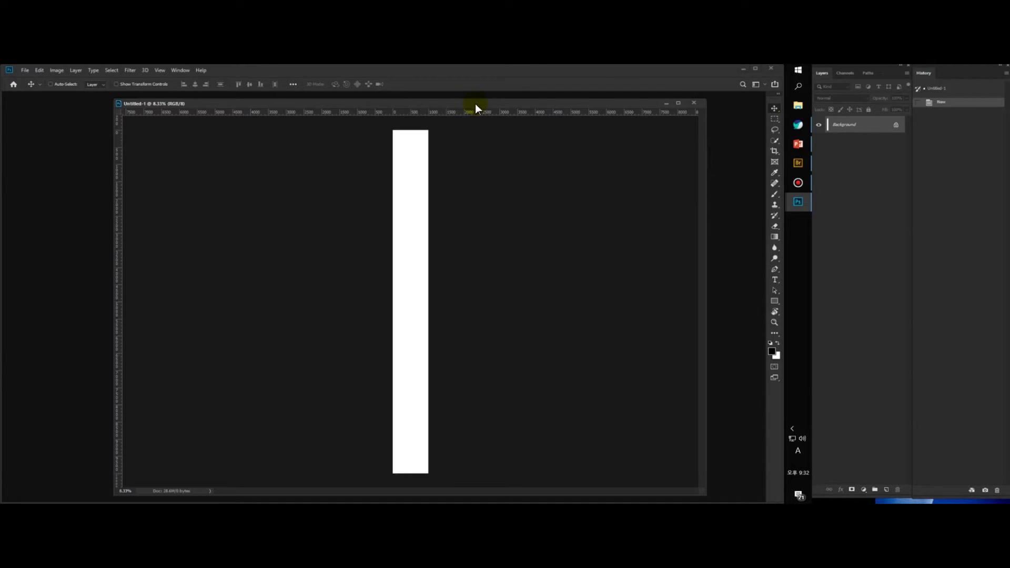
left_click_drag(476, 104, 473, 99)
left_click(486, 183)
key("ctrl+1")
left_click_drag(475, 207, 456, 345)
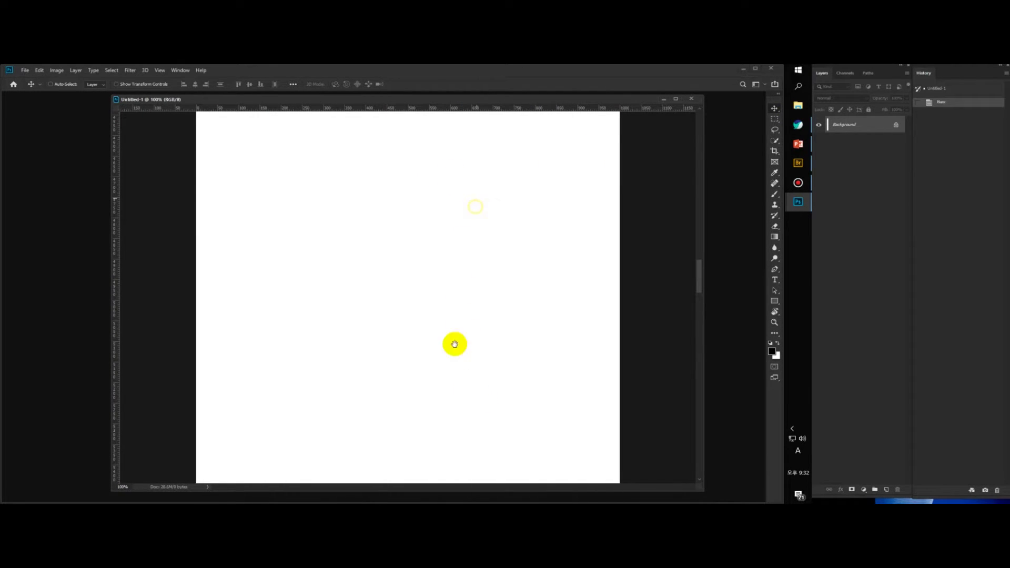
left_click_drag(529, 291, 548, 368)
key("ctrl+0")
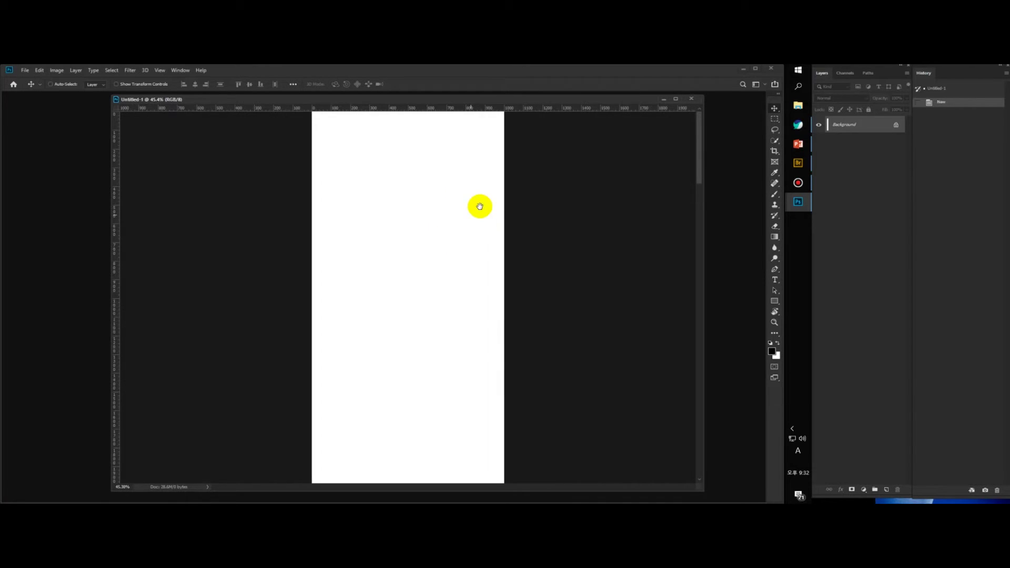
Step: Switch to PowerPoint and examine the first slide of the product page plan with its brand statement
left_click(798, 144)
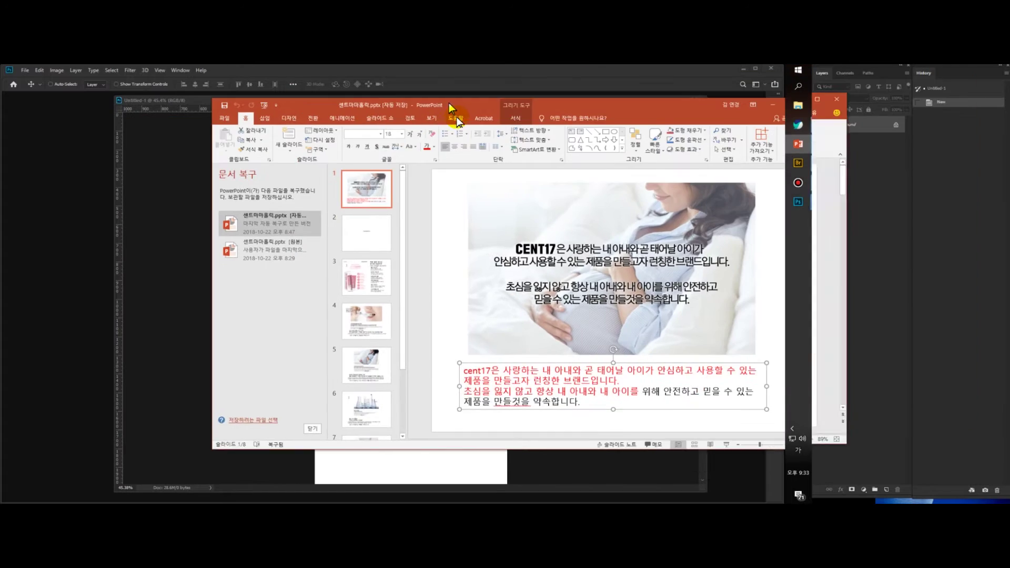
left_click_drag(450, 108, 456, 124)
left_click(352, 246)
left_click(367, 201)
left_click_drag(627, 127, 475, 126)
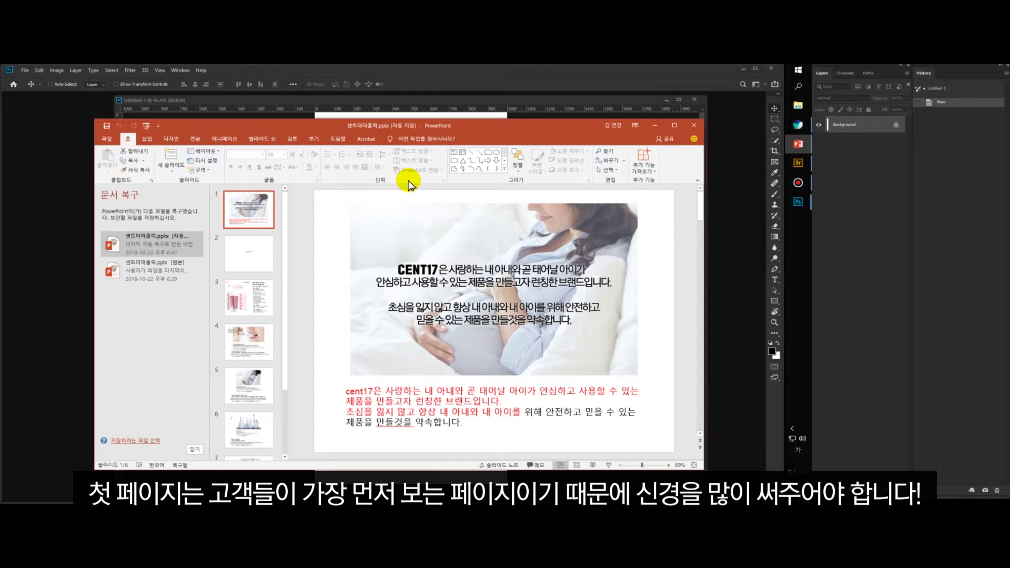
Step: Examine slide 2 for the intro page and slide 3 for the product features, and move the presentation window aside
left_click(255, 253)
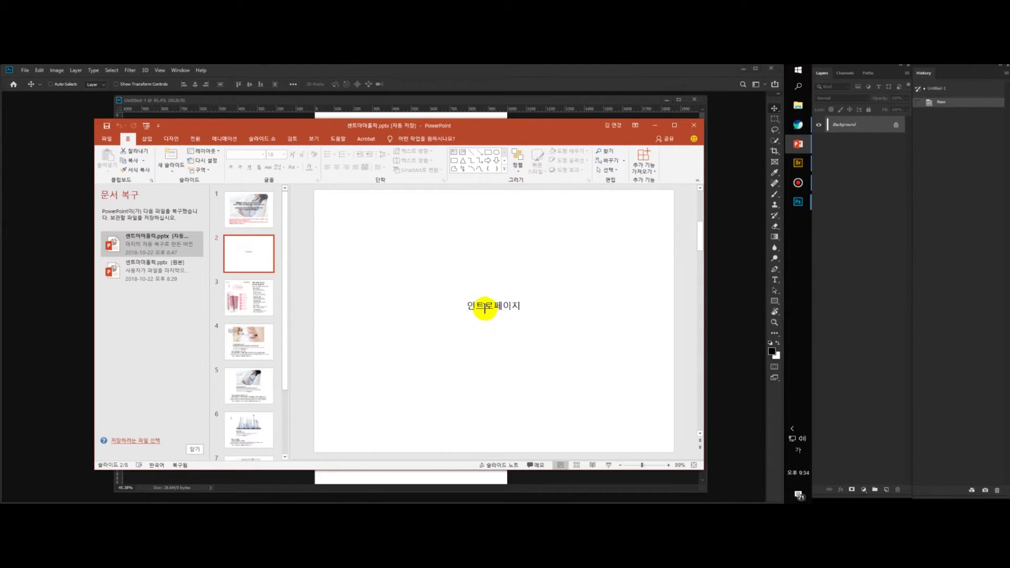
left_click_drag(472, 308, 512, 307)
left_click(548, 303)
left_click(249, 289)
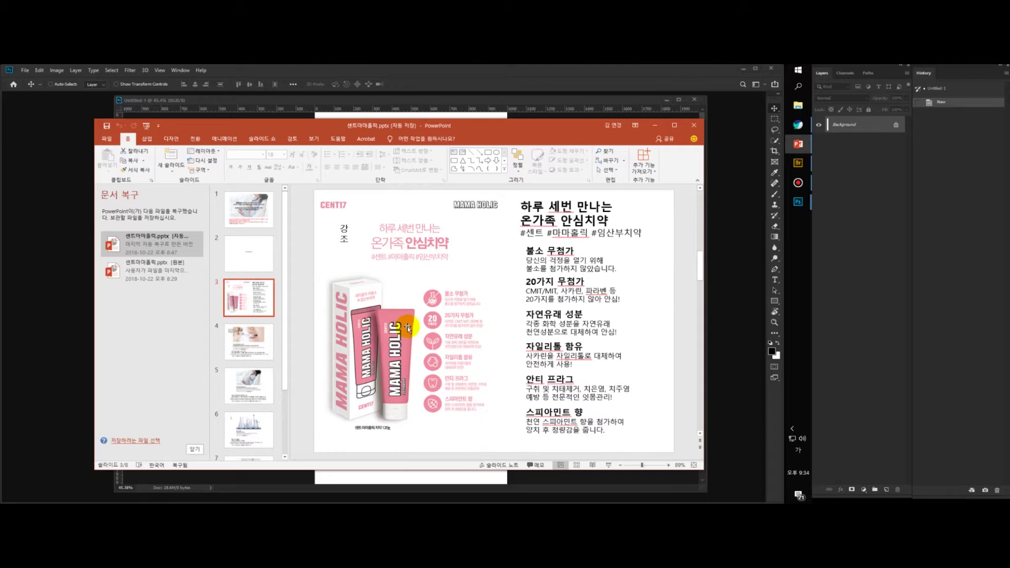
left_click(248, 258)
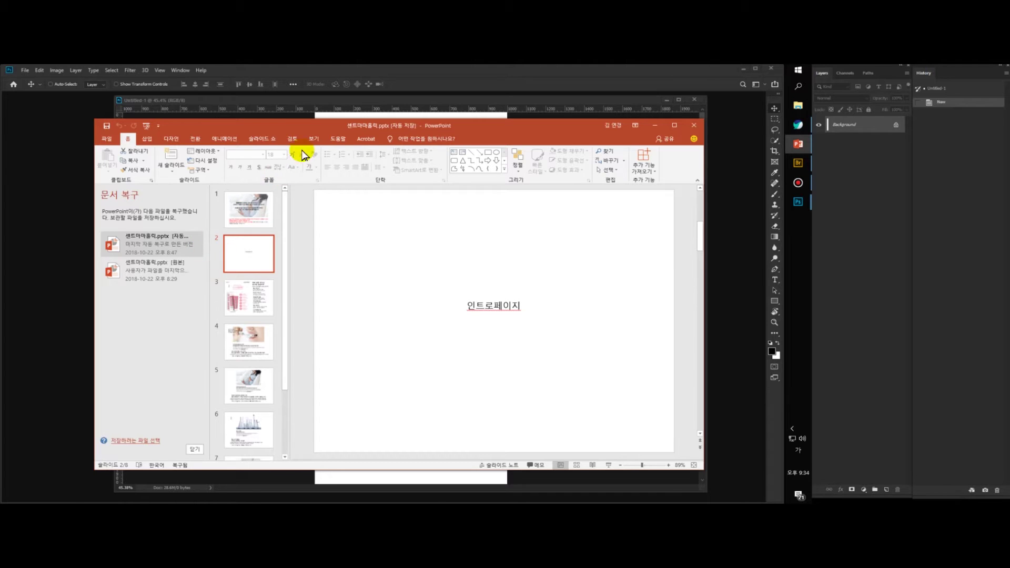
left_click_drag(302, 124, 1009, 113)
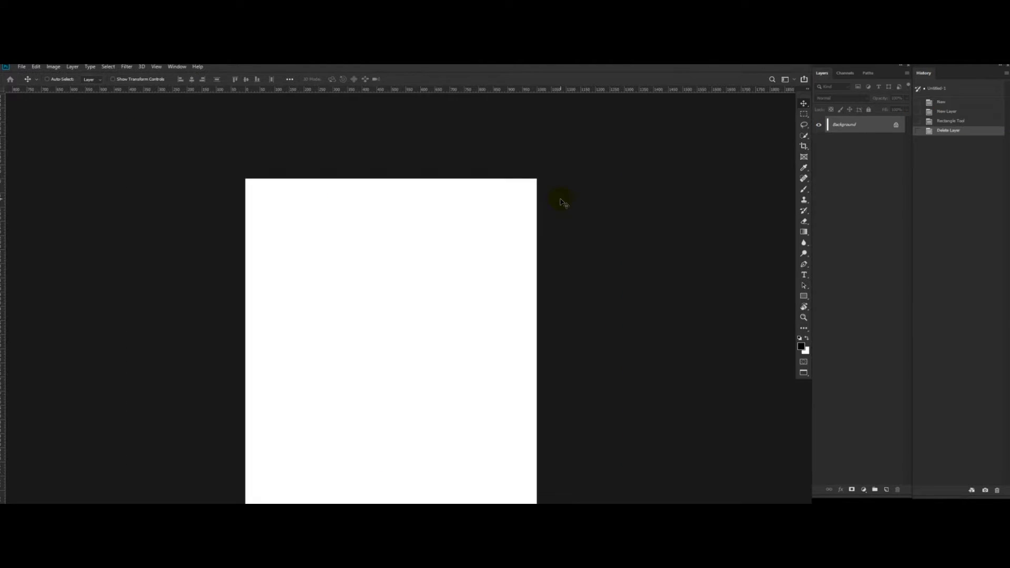
Step: Switch back to Photoshop and create a black rectangle shape 1000 px wide and 100 px high with the Rectangle Tool
key("u")
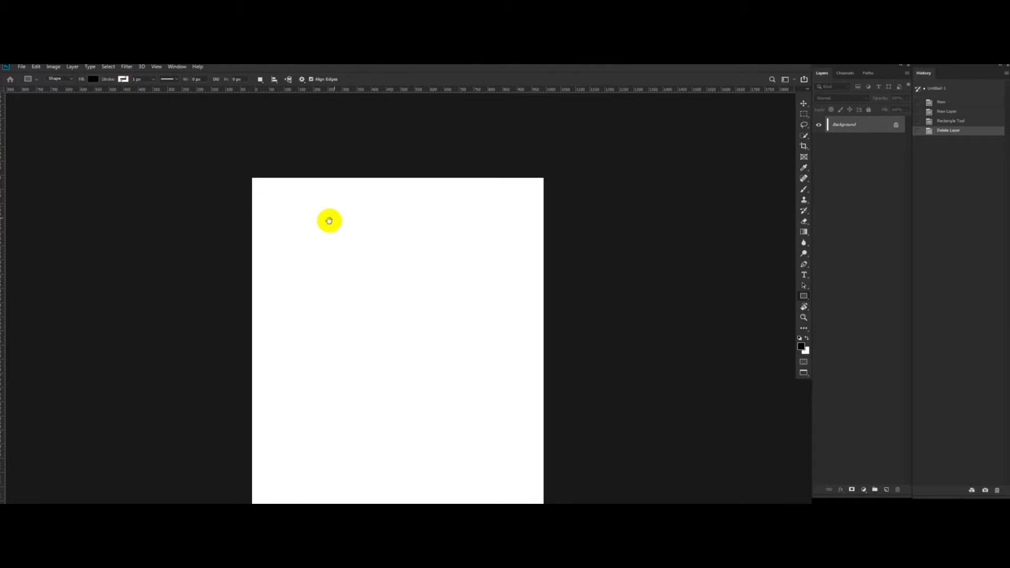
right_click(805, 297)
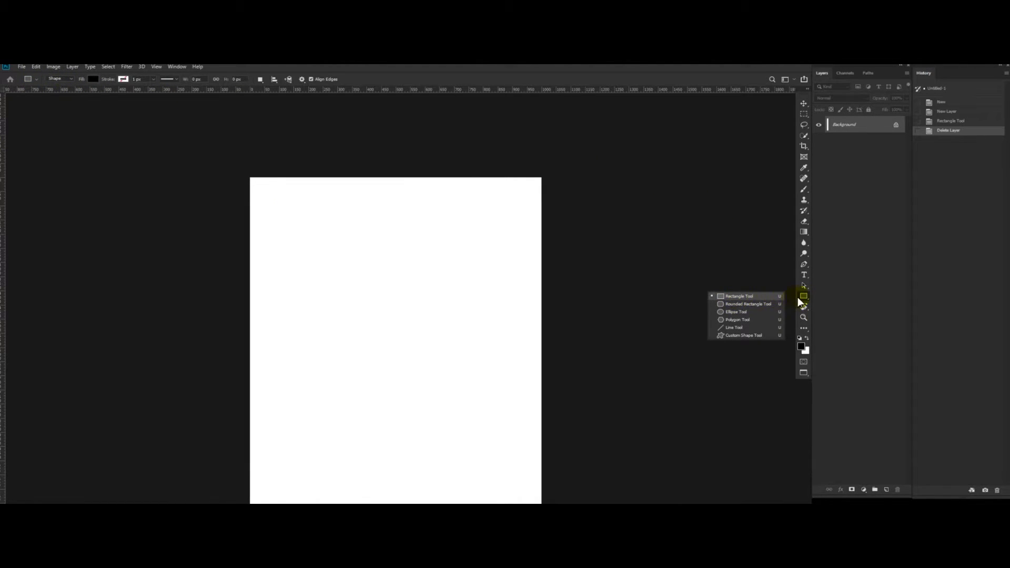
left_click(742, 297)
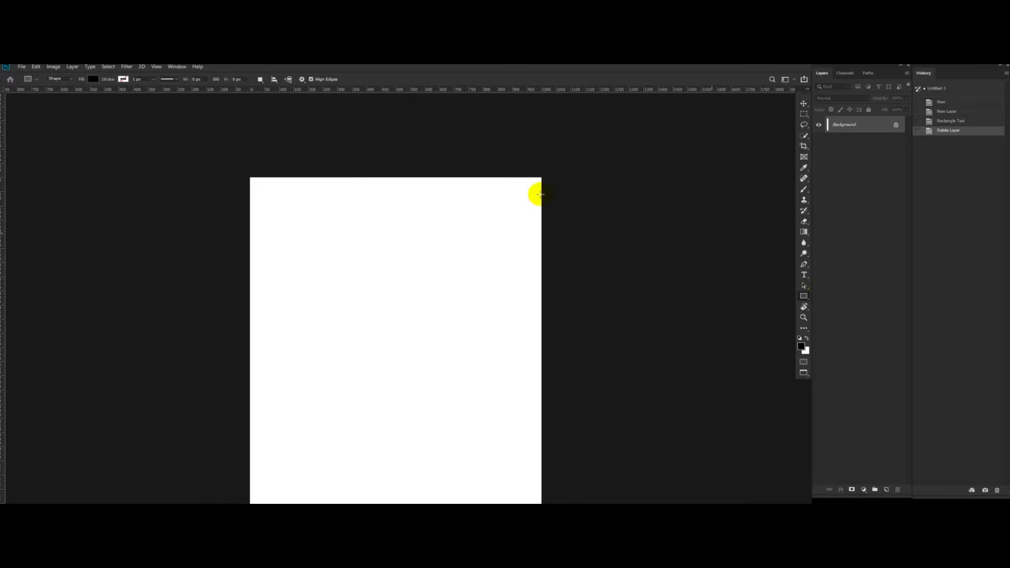
left_click(382, 260)
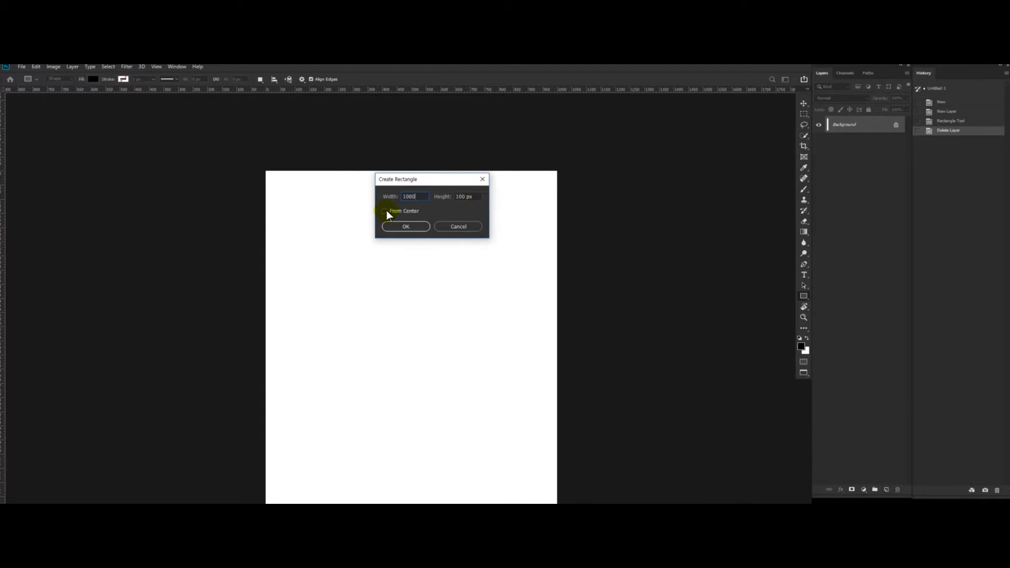
left_click(405, 227)
Step: Align the rectangle to the horizontal center of the whole canvas and clear the selection
key("v")
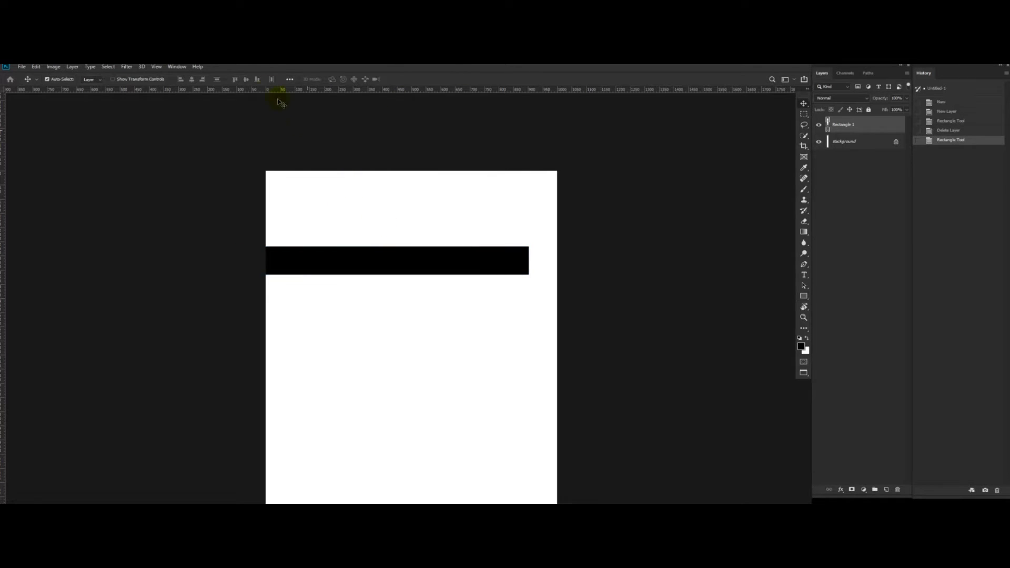
key("ctrl+a")
left_click(191, 79)
key("ctrl+d")
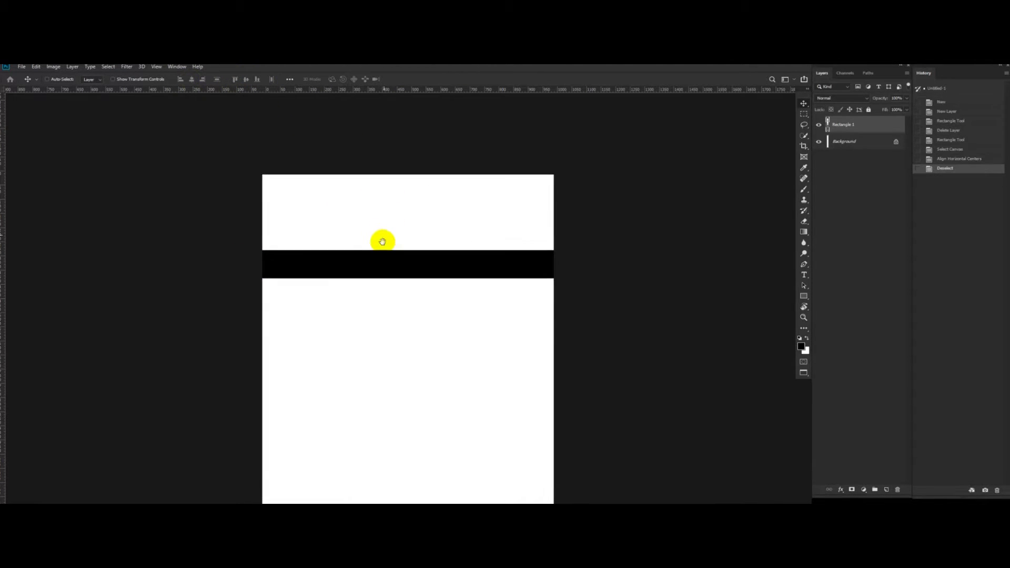
Step: Free-transform the rectangle into a tall full-width block that starts at the canvas's upper edge
key("ctrl+t")
left_click_drag(414, 247, 458, 248)
left_click(435, 164)
key("ctrl+1")
left_click_drag(455, 208, 372, 305)
left_click_drag(447, 241, 461, 242)
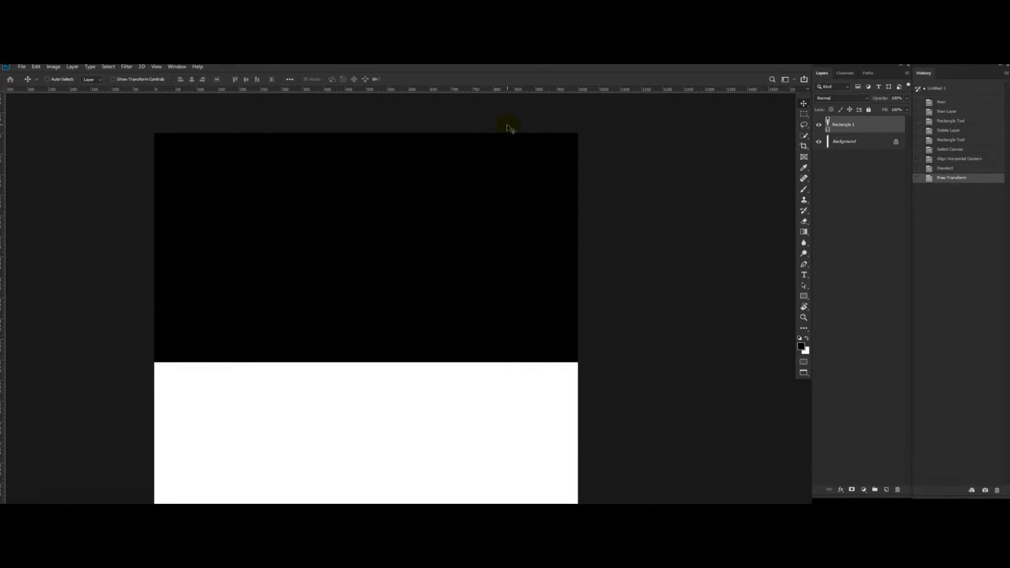
Step: Duplicate the black block and place the copy just below the original, leaving a narrow gap
left_click(482, 227, "alt")
left_click_drag(458, 240, 500, 314)
left_click(485, 226, "alt")
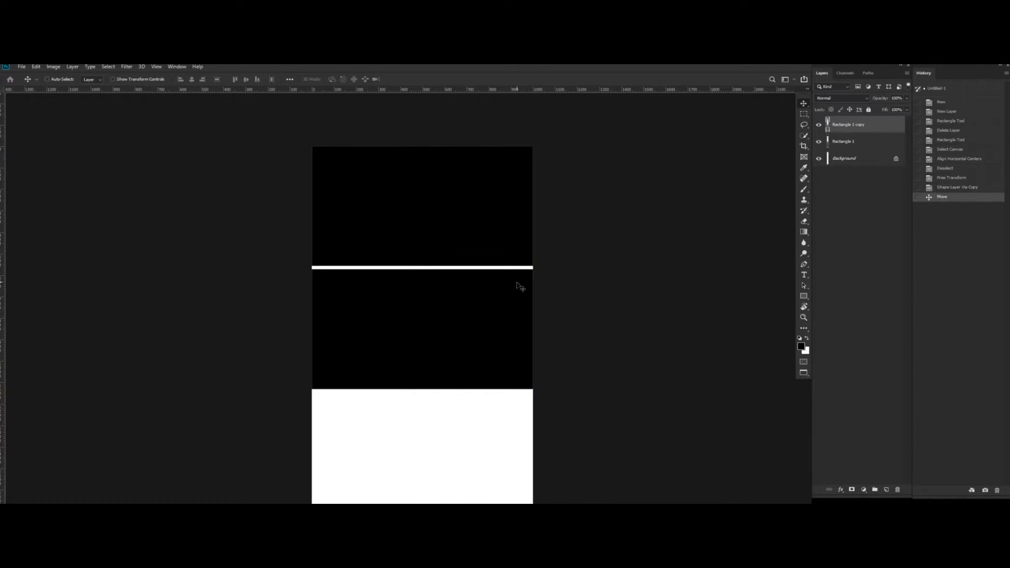
Step: Nudge the copied block vertically until it sits flush against the lower edge of the original
key("ctrl+1")
left_click(458, 222)
key("shift+Up")
key("shift+Up")
key("Down")
key("Down")
key("Down")
key("Down")
left_click_drag(530, 219, 463, 244)
Step: Free-transform the copied block, stretching it downward to about 2.5 times its height
key("ctrl+t")
left_click_drag(524, 267, 502, 268)
left_click_drag(499, 268, 444, 268)
left_click_drag(453, 289, 458, 370)
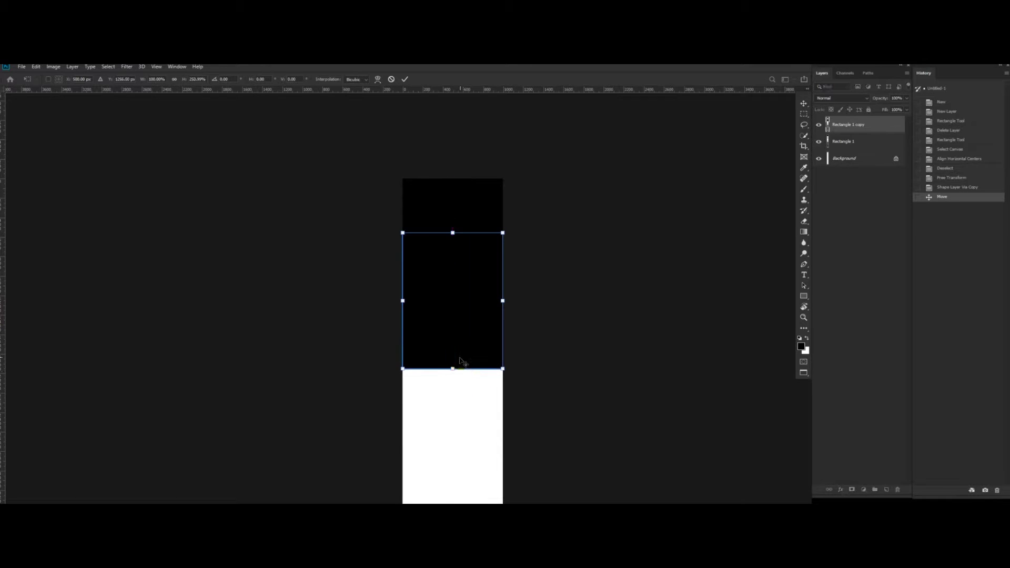
key("Return")
left_click_drag(482, 252, 511, 211)
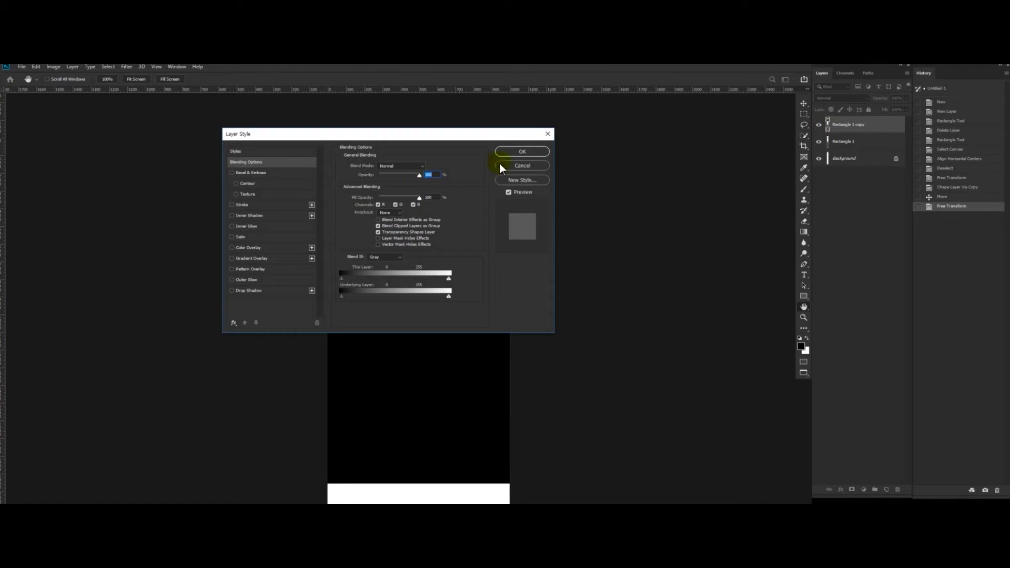
key("Escape")
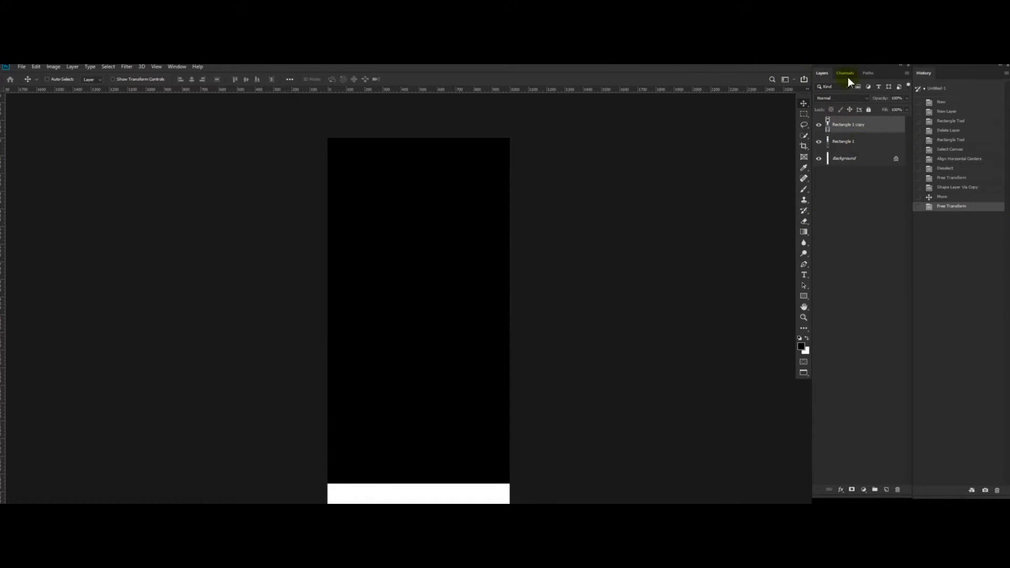
Step: Change the fill colour of the lower block from the layer's colour picker to bright red
double_click(828, 129)
left_click_drag(356, 175, 478, 72)
key("Return")
left_click_drag(410, 216, 415, 252)
left_click_drag(462, 226, 561, 197)
Step: Change the fill colour of the upper block to white (#ffffff)
left_click(842, 142)
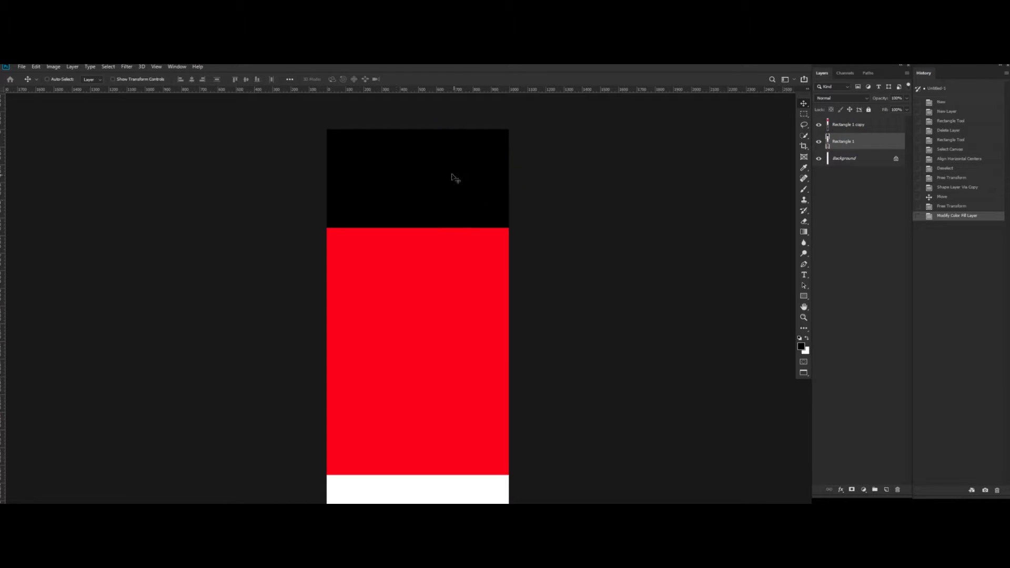
left_click_drag(433, 281, 429, 293)
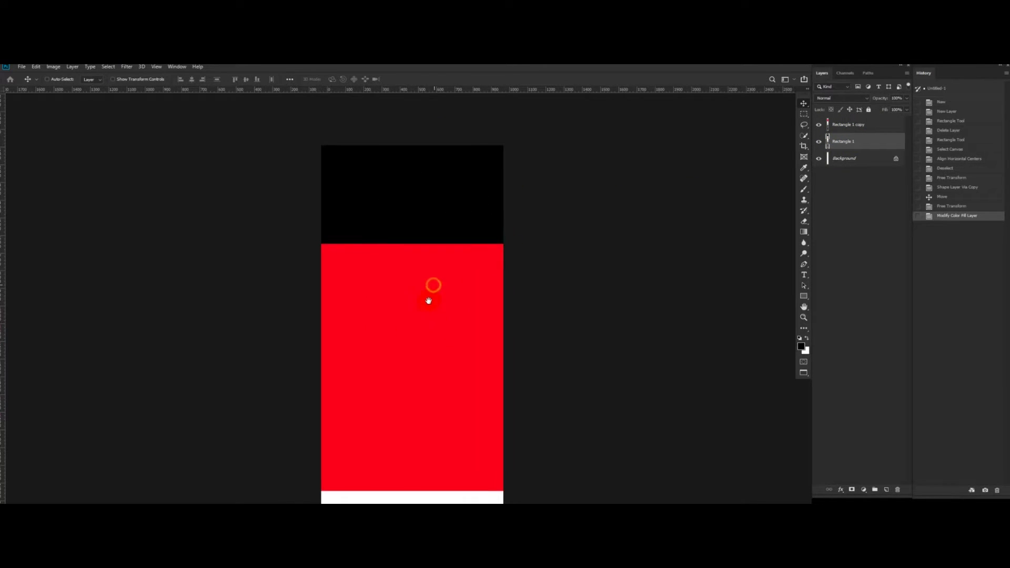
left_click_drag(414, 195, 508, 216)
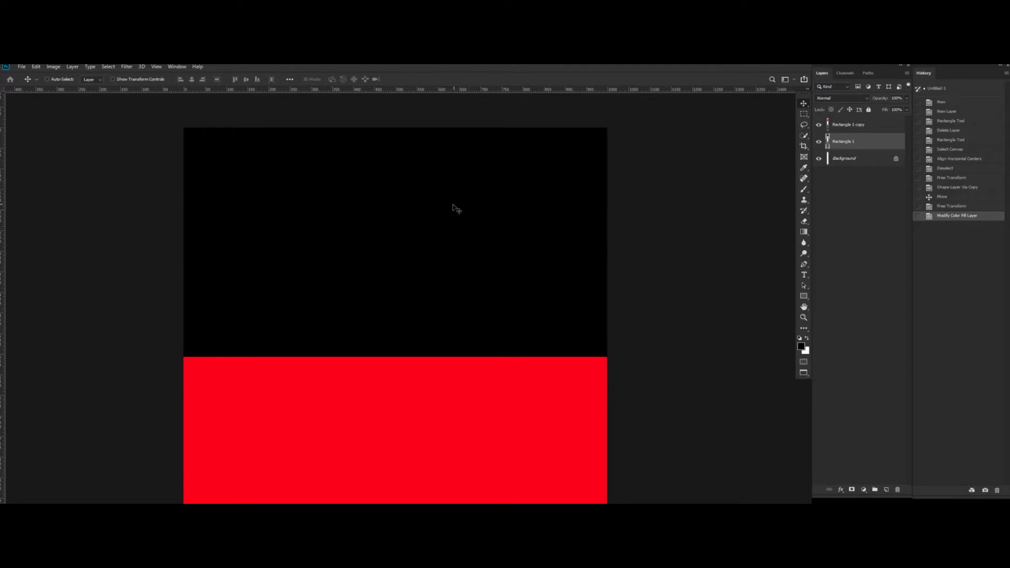
left_click_drag(467, 212, 458, 213)
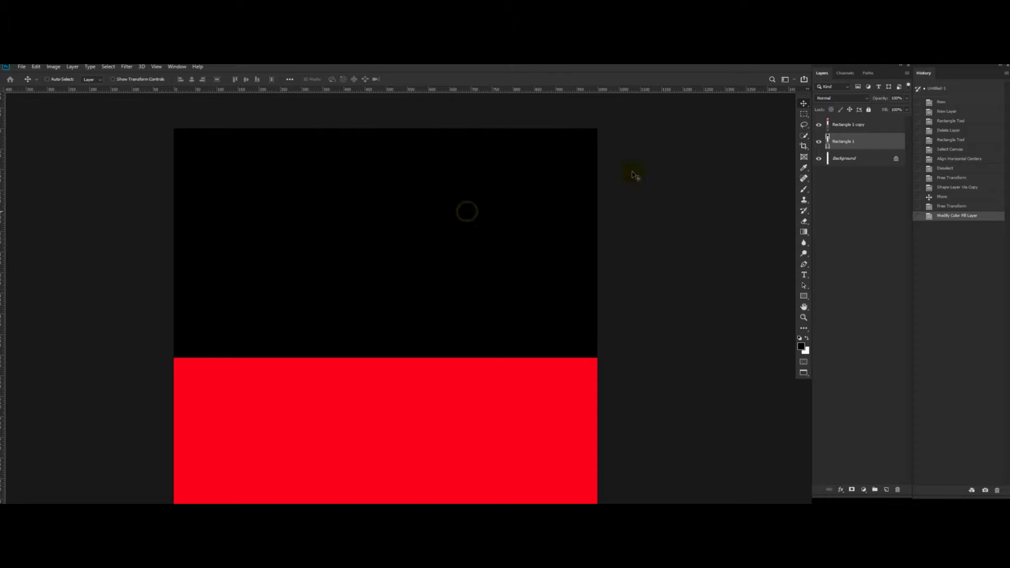
double_click(829, 145)
left_click_drag(322, 185, 201, 104)
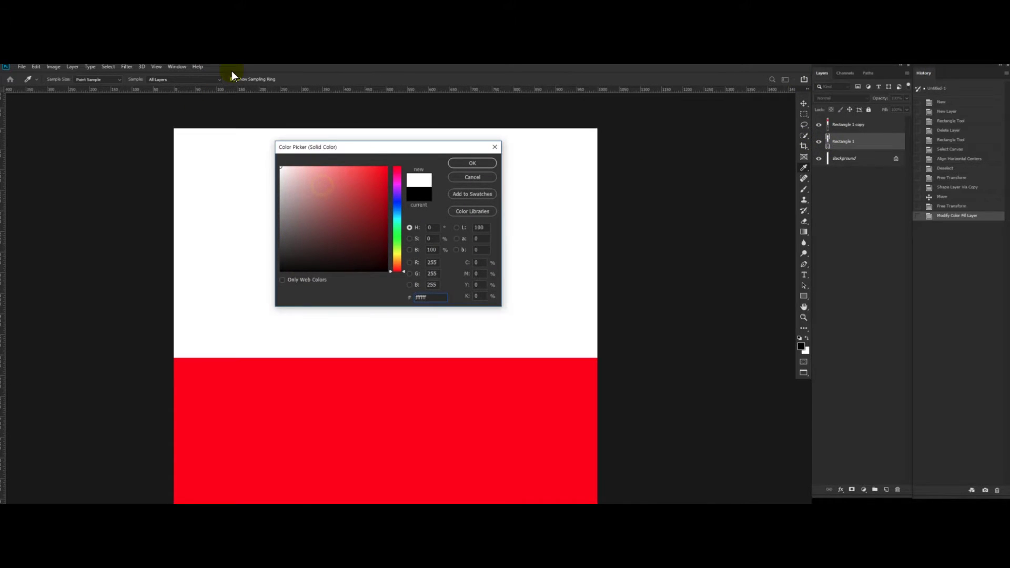
key("Return")
left_click_drag(385, 188, 422, 230)
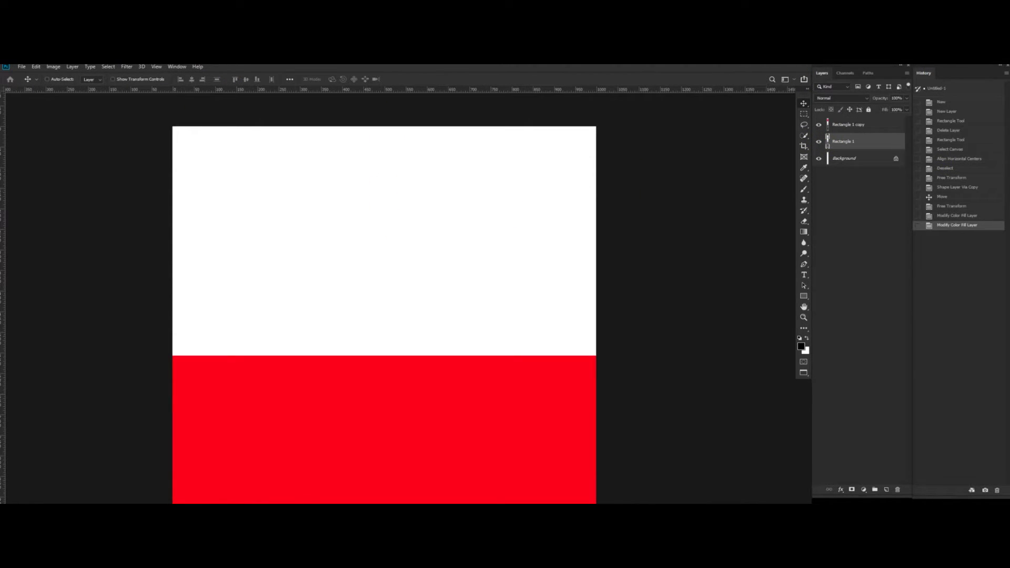
Step: Switch to Bridge, go to the 패키지 folder and open 센트마마홀릭 120g_케이스_180831.ai in Illustrator
left_click_drag(691, 100, 289, 152)
double_click(487, 231)
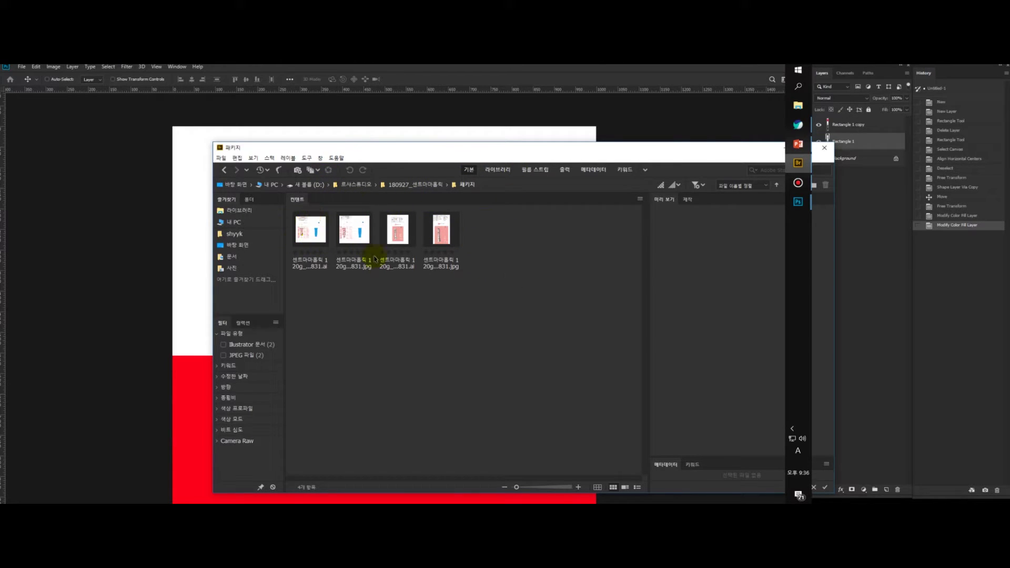
left_click(311, 229)
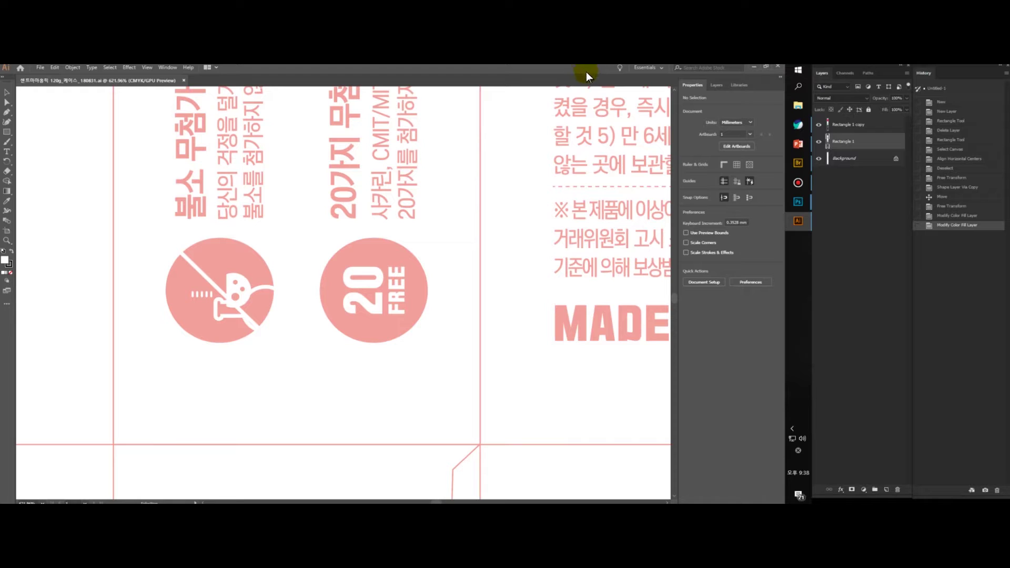
Step: Examine the MAMA HOLIC toothpaste box artwork, including the tube illustration, icons, label text and logos, for elements usable on the page
mouse_move(570, 68)
left_mouse_down()
mouse_move(939, 83)
mouse_move(570, 78)
mouse_move(574, 67)
left_mouse_up()
key("z")
left_click_drag(495, 198, 331, 240)
left_click_drag(385, 203, 390, 299)
left_click_drag(476, 179, 443, 269)
left_click_drag(427, 180, 472, 246)
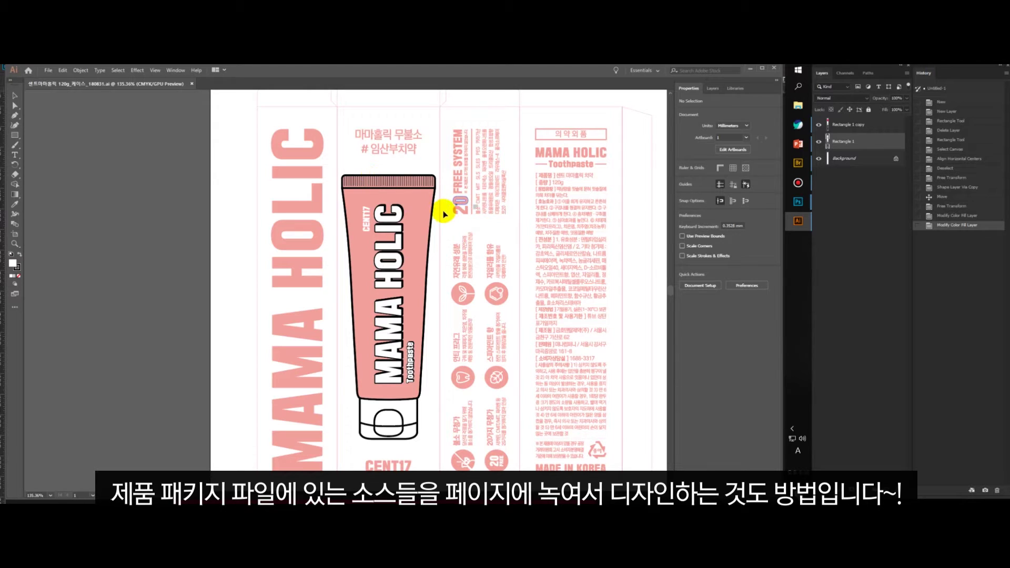
left_click_drag(471, 254, 421, 278)
left_click_drag(421, 278, 503, 215)
left_click_drag(521, 173, 478, 223)
mouse_move(567, 239)
left_mouse_down()
mouse_move(419, 244)
mouse_move(556, 244)
left_mouse_up()
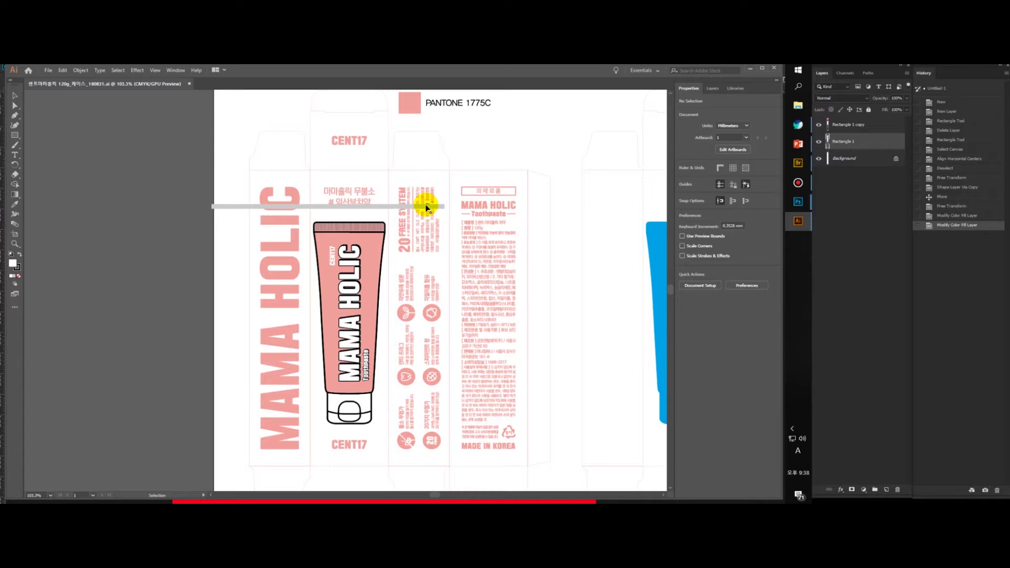
left_click_drag(351, 299, 391, 267)
left_click_drag(376, 311, 370, 277)
left_click_drag(432, 264, 453, 328)
left_click_drag(406, 168, 487, 135)
left_click_drag(453, 158, 408, 203)
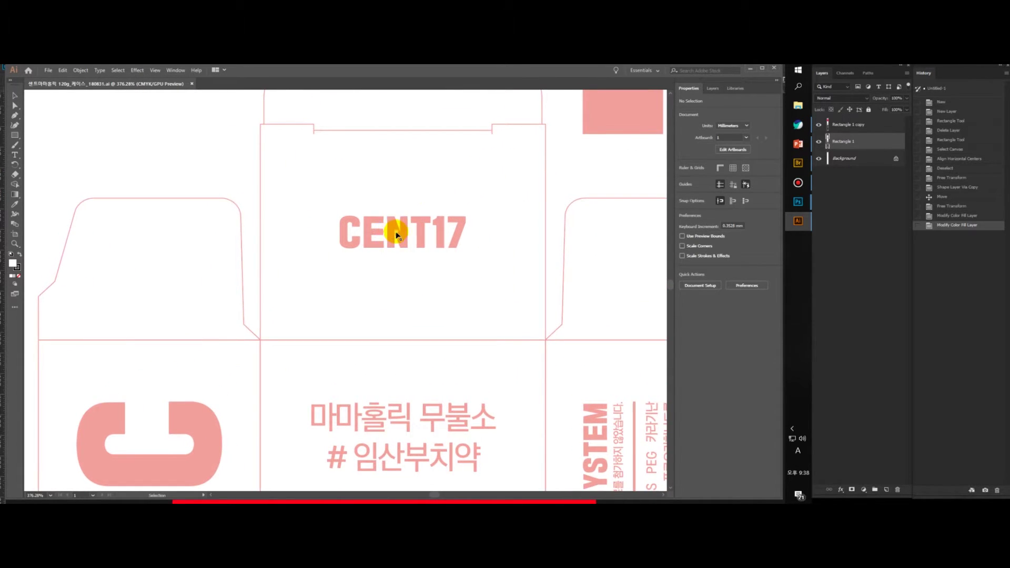
Step: Select all letters of the CENT17 logo on the box's top flap and copy them
left_click(470, 231)
left_click(321, 209)
left_click_drag(447, 185, 462, 199)
left_click_drag(323, 196, 498, 270)
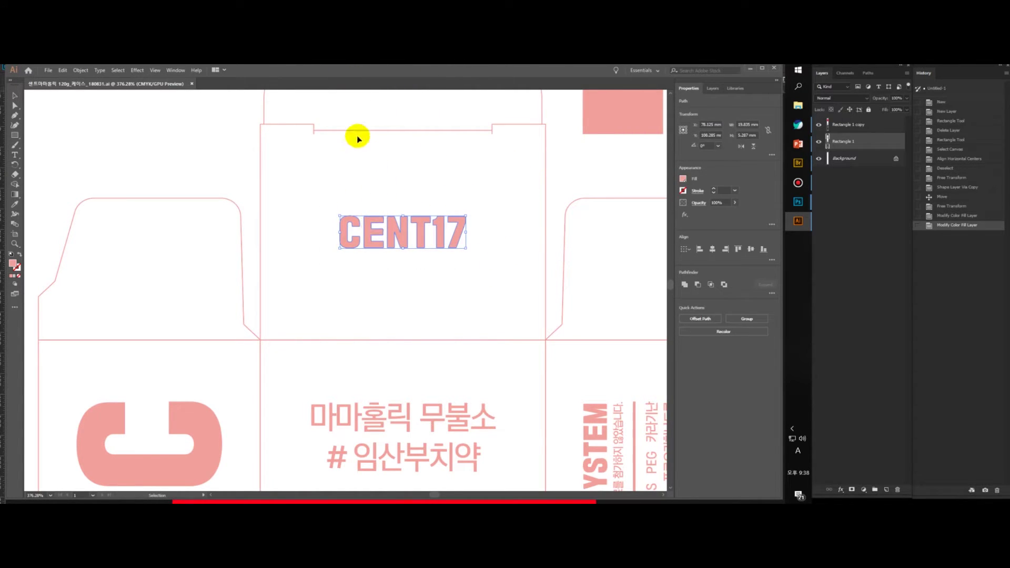
left_click(328, 202)
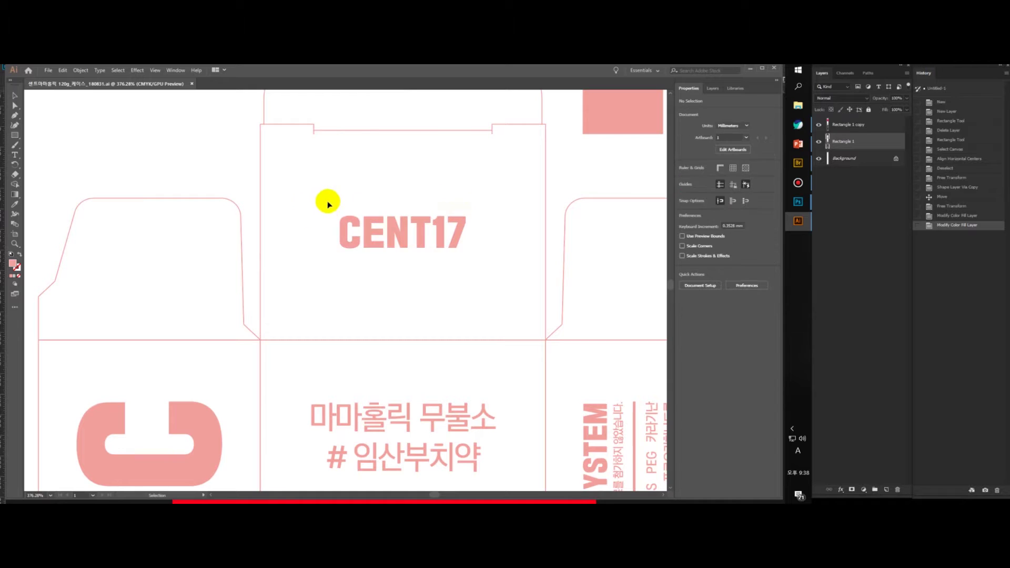
left_click_drag(495, 264, 493, 259)
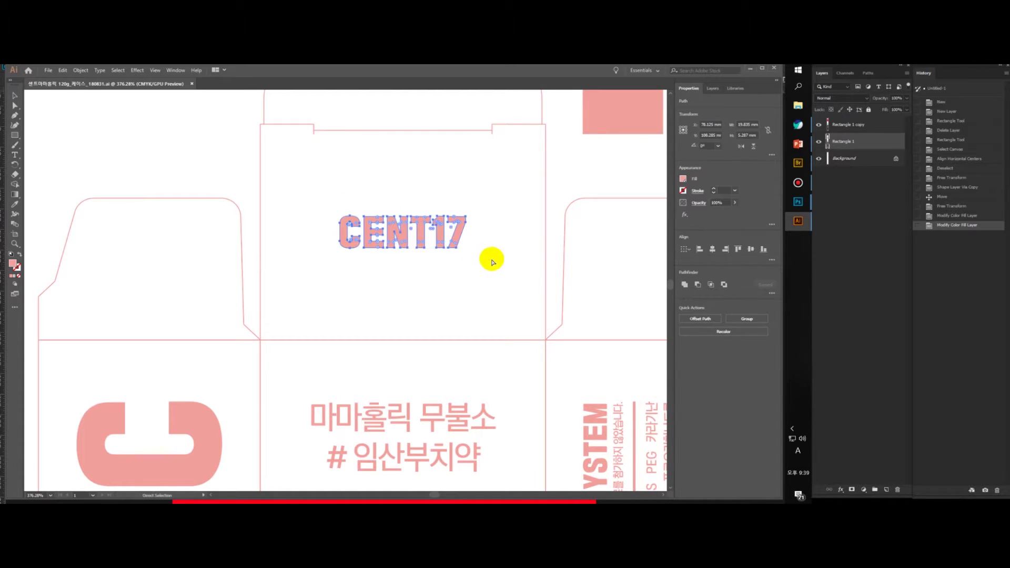
key("v")
Step: Return to the Photoshop document and paste the copied CENT17 logo as a Smart Object
left_click(750, 69)
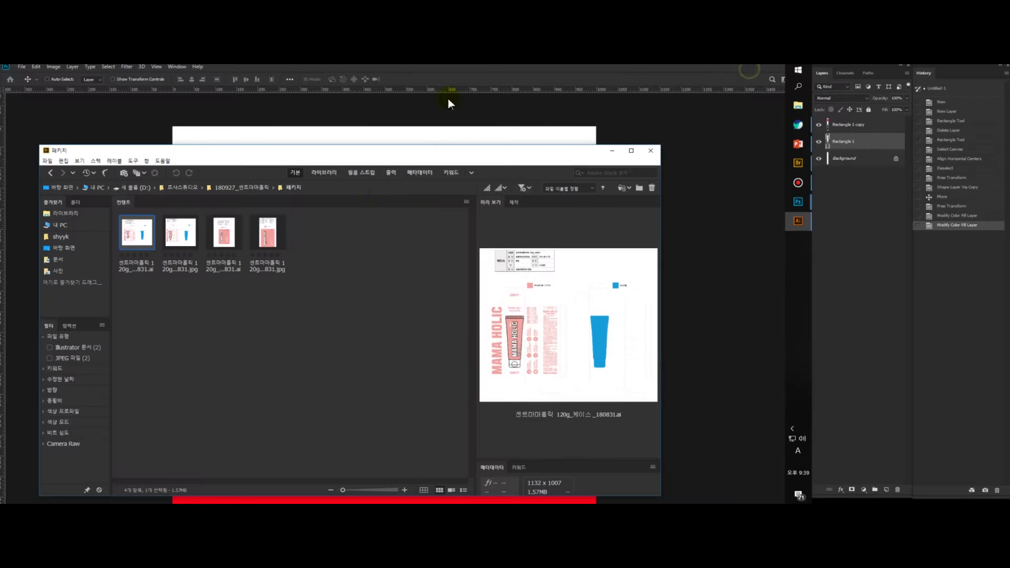
left_click(612, 151)
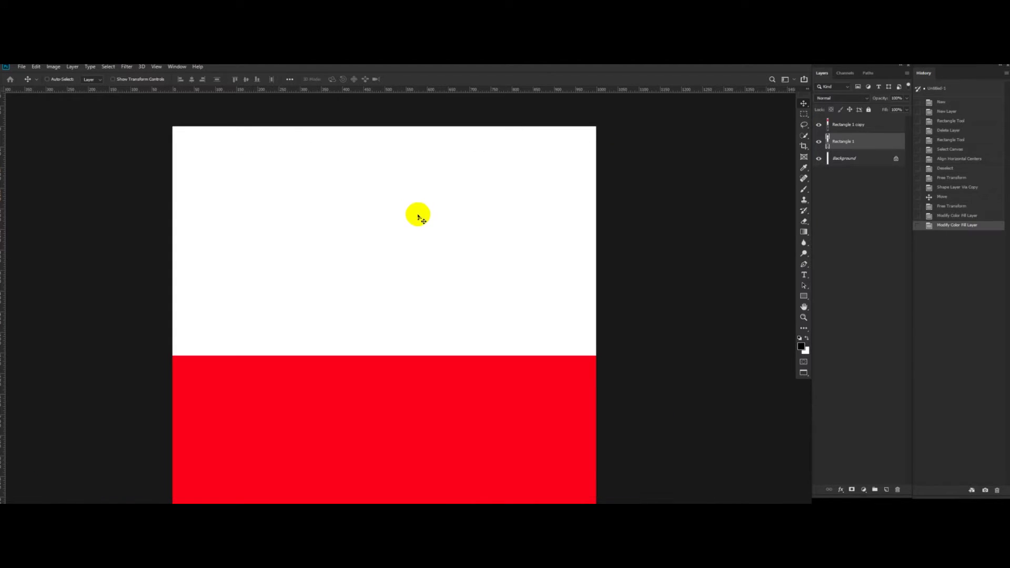
key("ctrl+v")
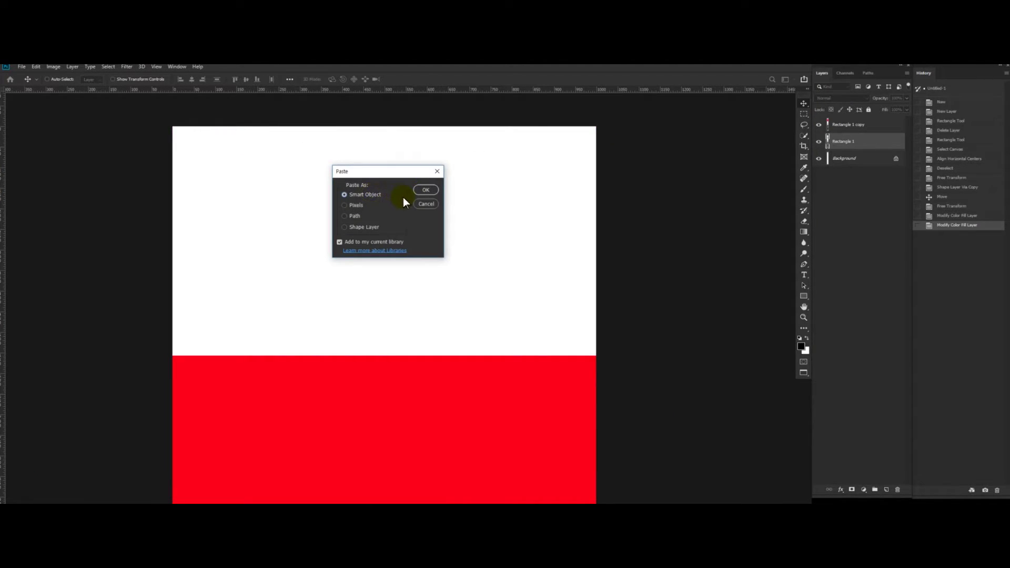
left_click(426, 191)
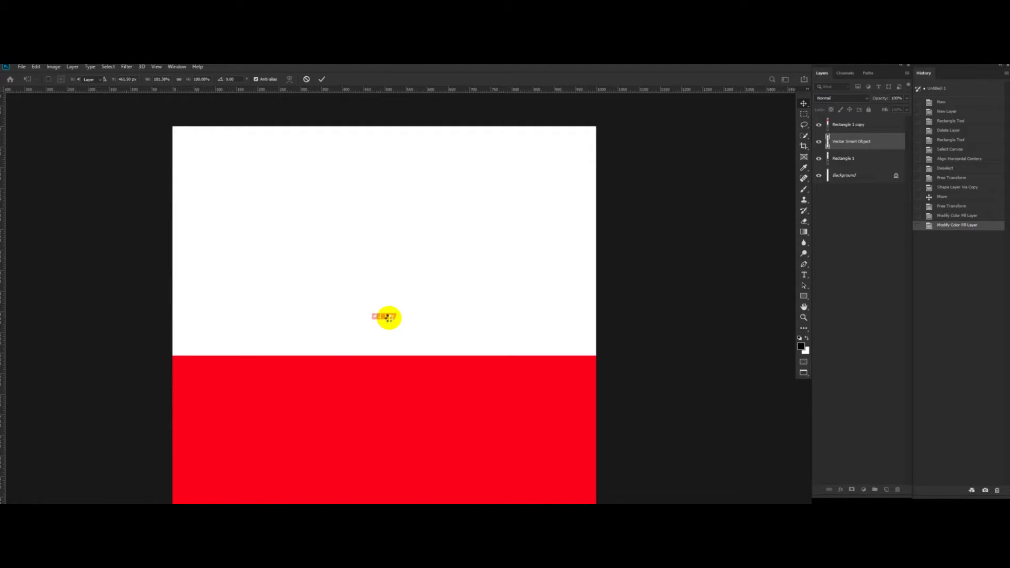
key("Return")
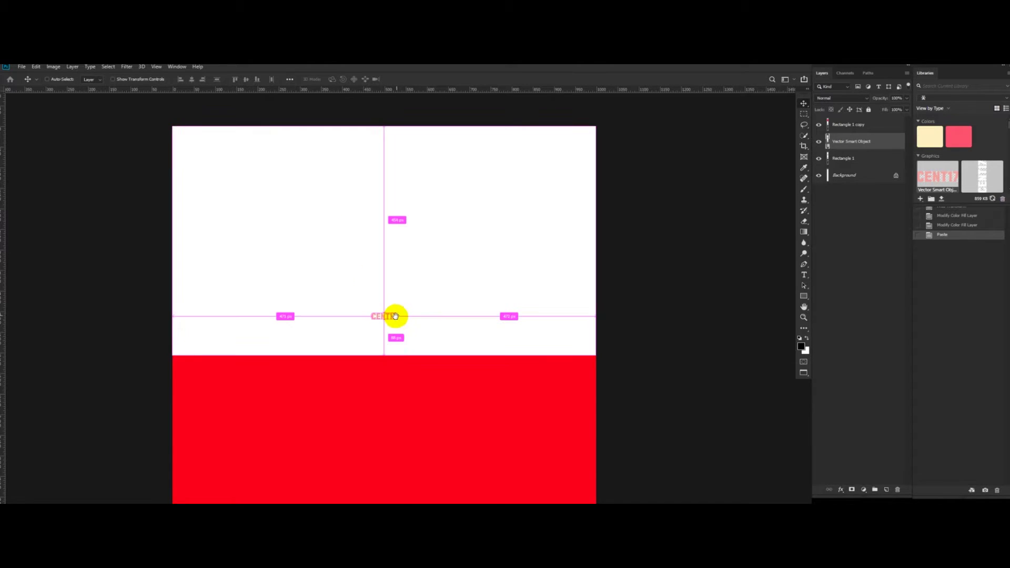
Step: Free-transform the CENT17 logo to about 450 px wide and place it in the middle of the white block
left_click_drag(394, 319, 395, 316)
key("ctrl+t")
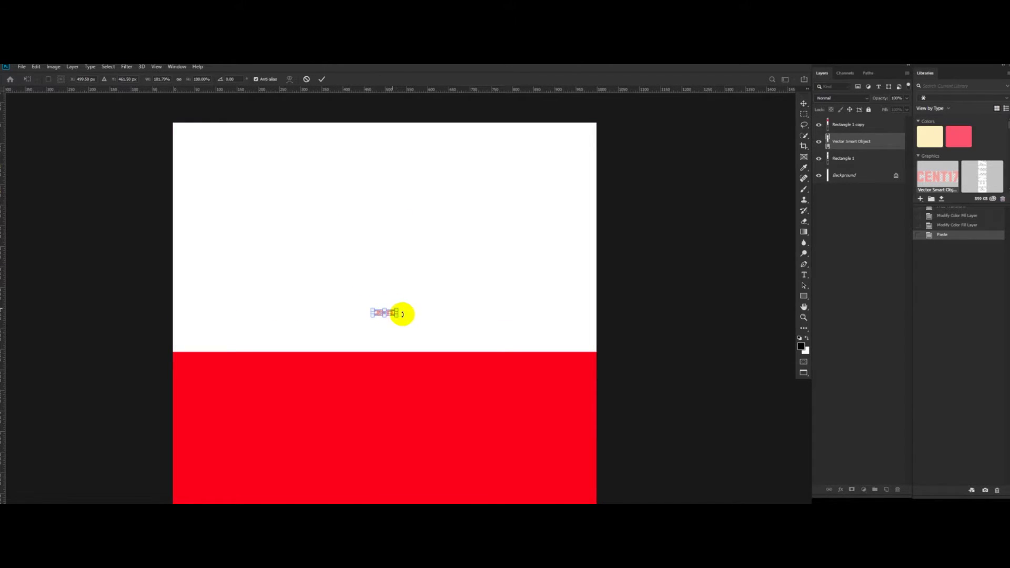
left_click_drag(396, 310, 670, 196)
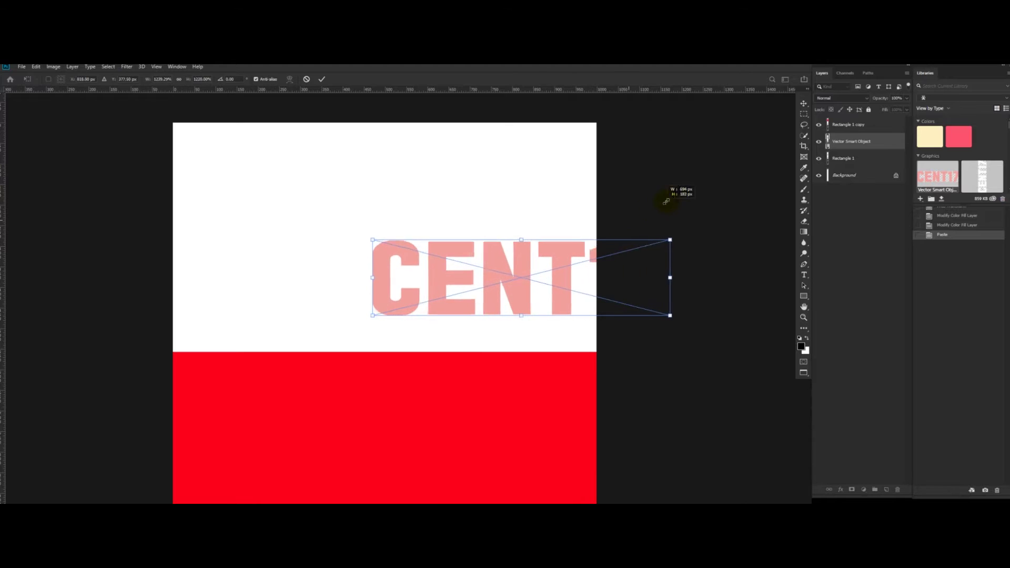
left_click_drag(552, 271, 445, 265)
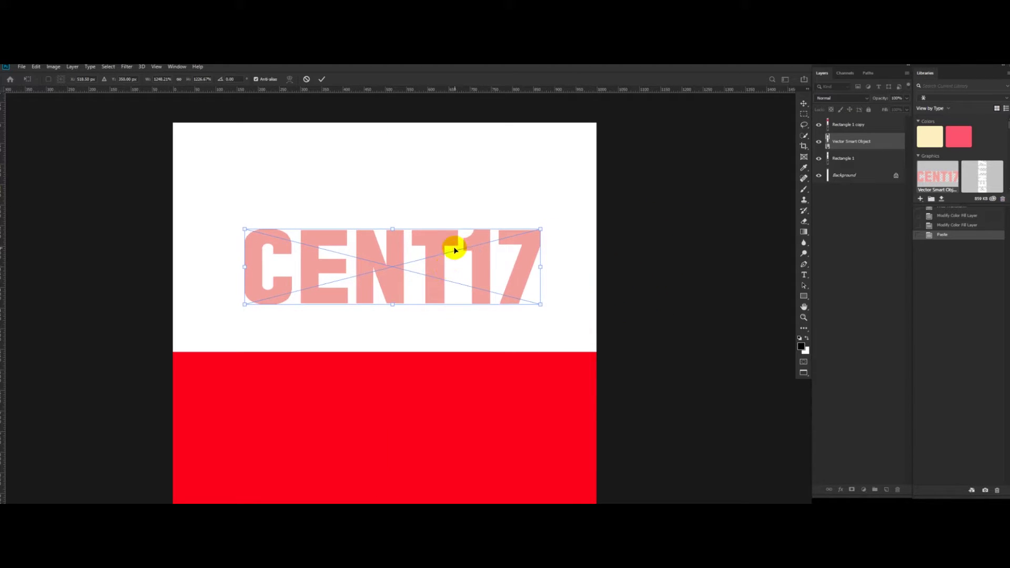
key("Return")
key("ctrl+minus")
key("ctrl+t")
left_click_drag(519, 308, 481, 297)
key("Return")
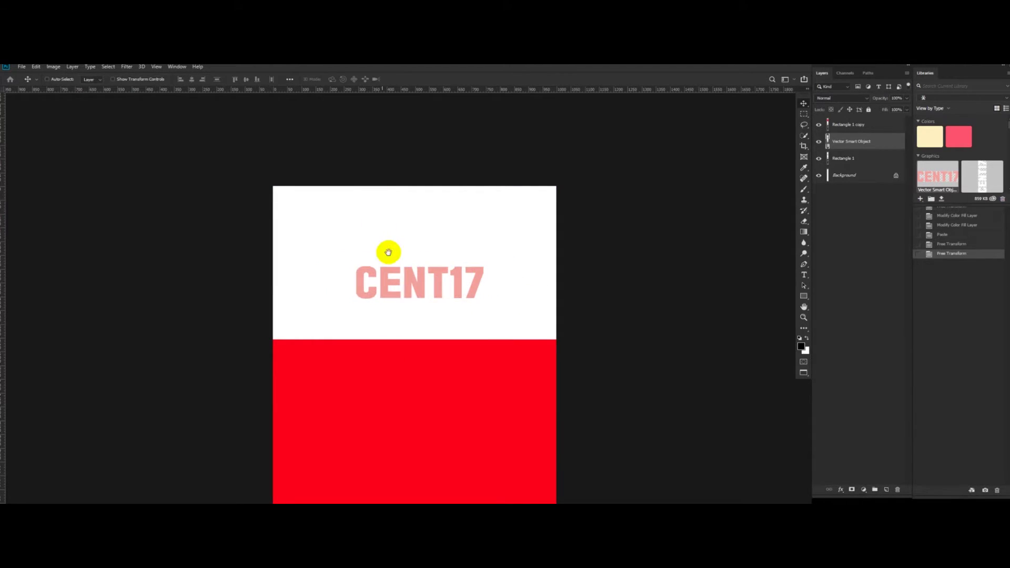
Step: Centre the CENT17 logo horizontally on the canvas and move it up into the upper half of the white block
key("ctrl+plus")
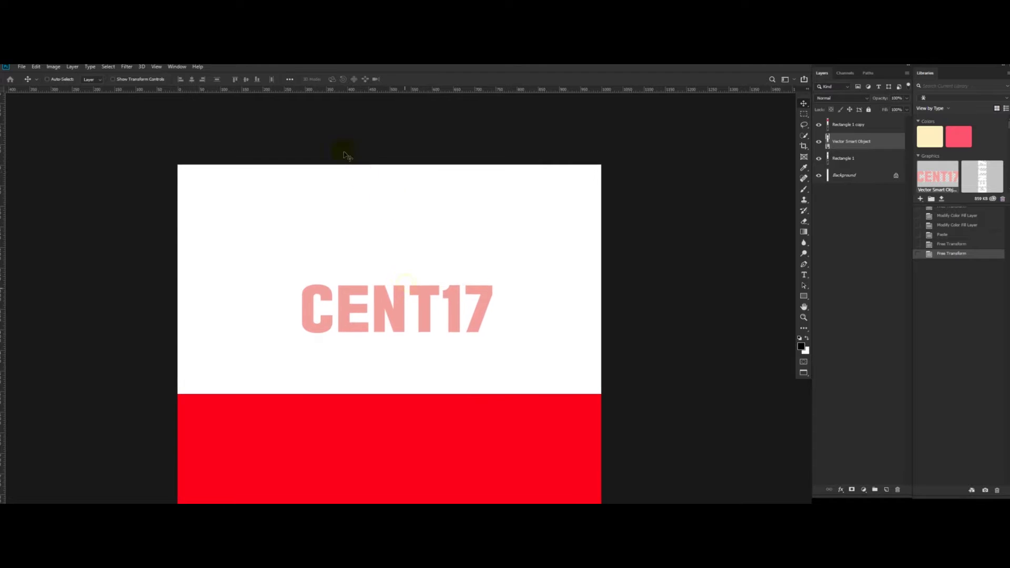
key("ctrl+a")
left_click(192, 79)
key("ctrl+d")
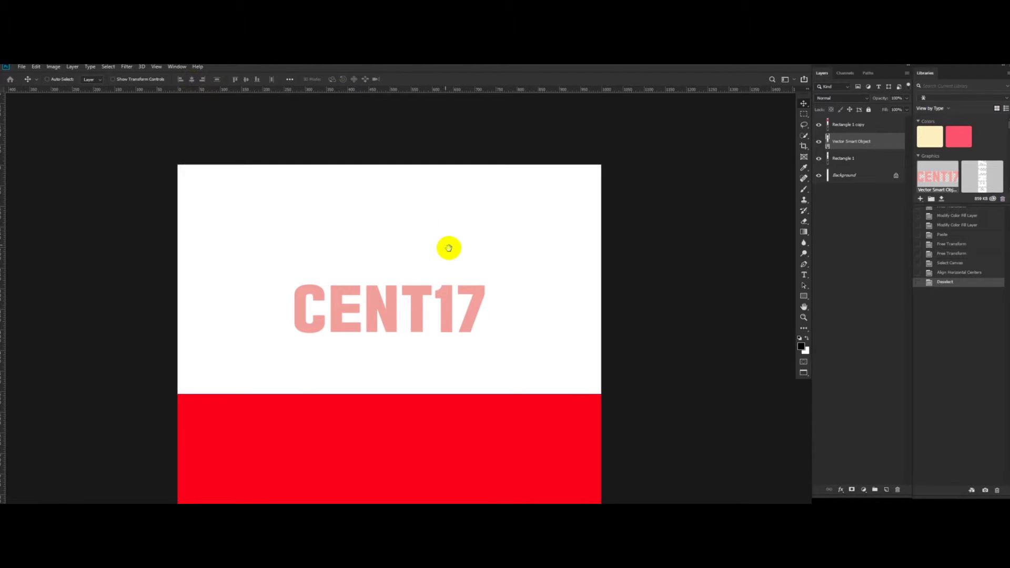
left_click_drag(485, 293, 465, 243)
Step: Switch to PowerPoint and copy the whole brand description text beneath the image on slide 1
left_click_drag(1009, 114, 424, 165)
left_click(374, 204)
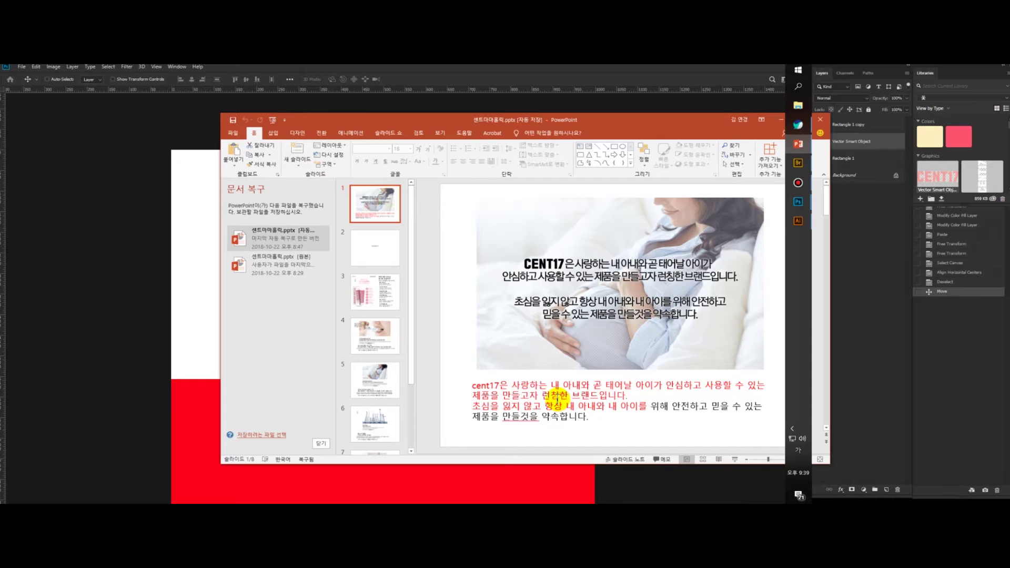
left_click(557, 399)
key("ctrl+a")
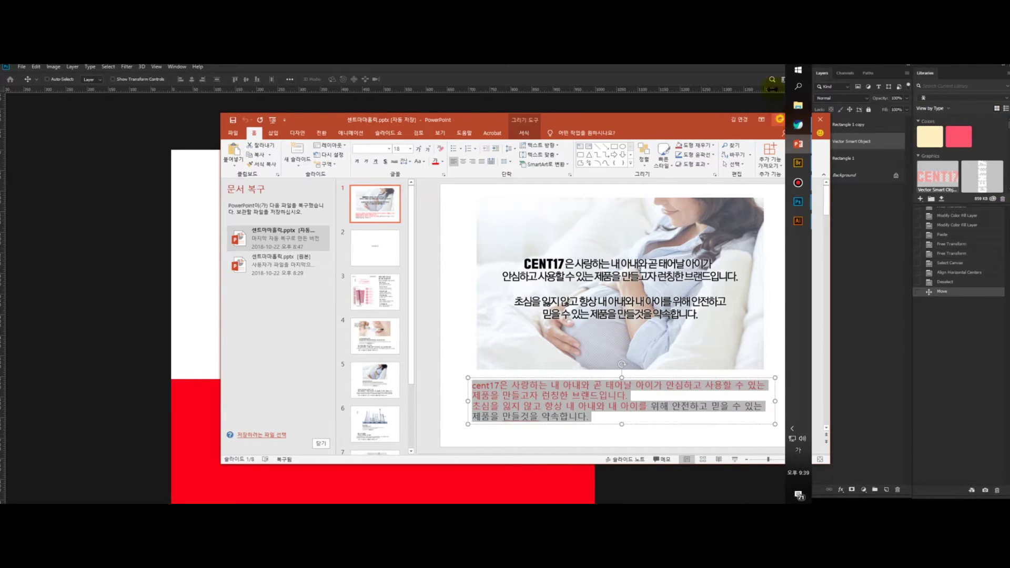
key("alt+Tab")
Step: Back in Photoshop, paste the copied cent17 brand description as a new text layer below the logo
key("t")
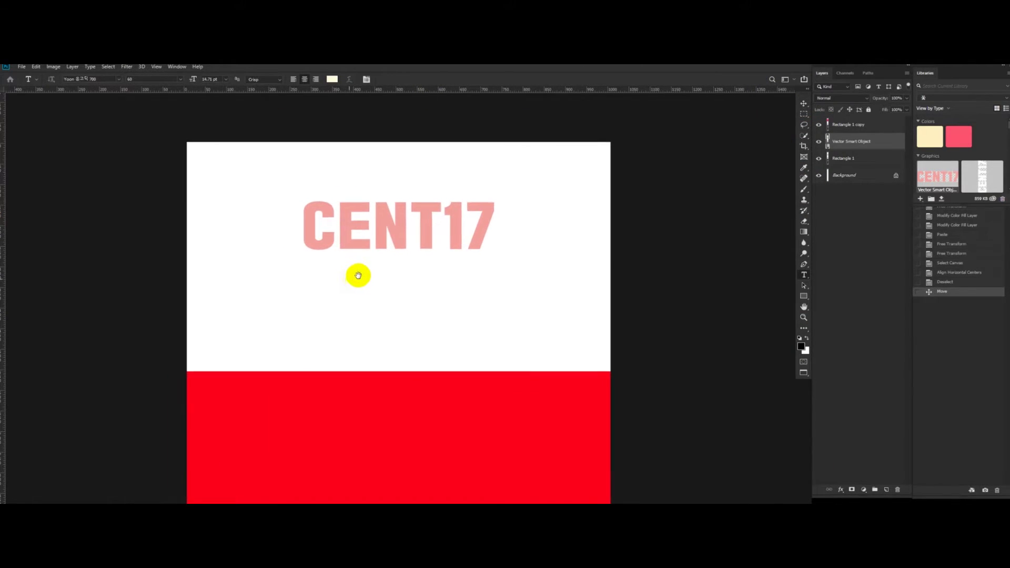
left_click(300, 286)
key("ctrl+v")
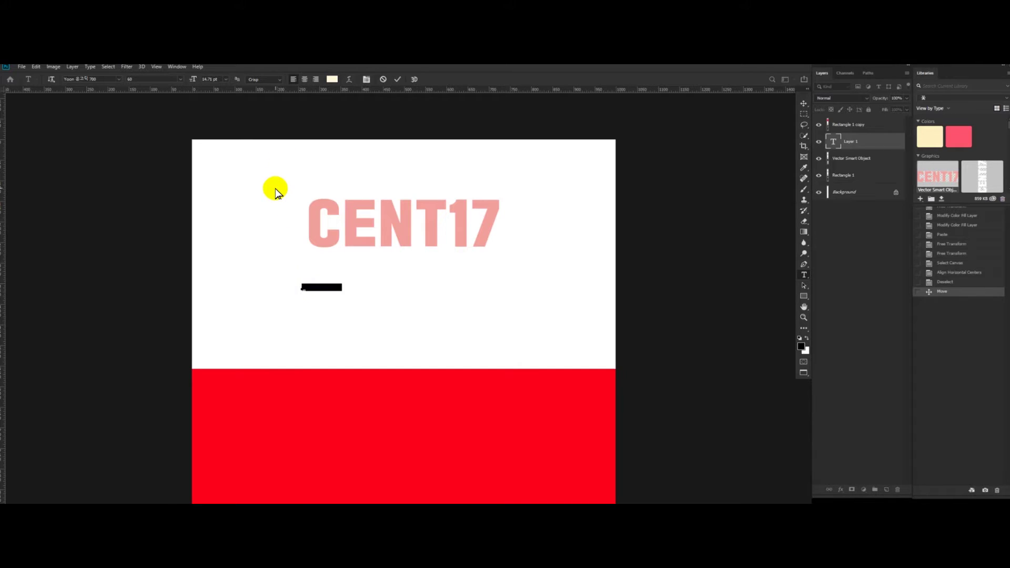
key("ctrl+v")
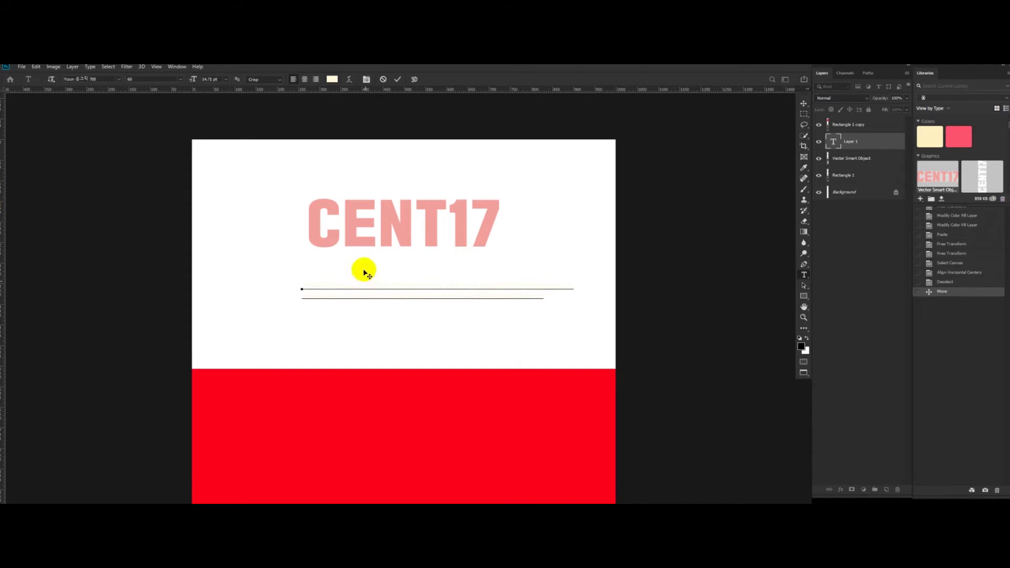
key("ctrl+Return")
key("v")
left_click_drag(471, 257, 467, 264)
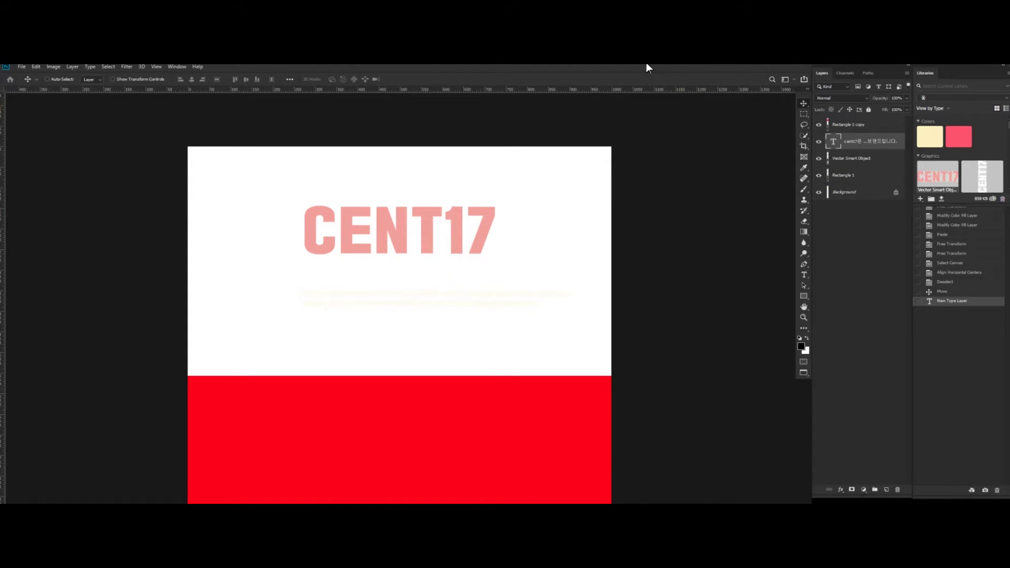
Step: Bring the History list back in place of Libraries and display the Character settings for the text layer
mouse_move(930, 72)
left_mouse_down()
mouse_move(949, 73)
mouse_move(937, 88)
mouse_move(961, 77)
mouse_move(927, 75)
left_mouse_up()
left_click(928, 75)
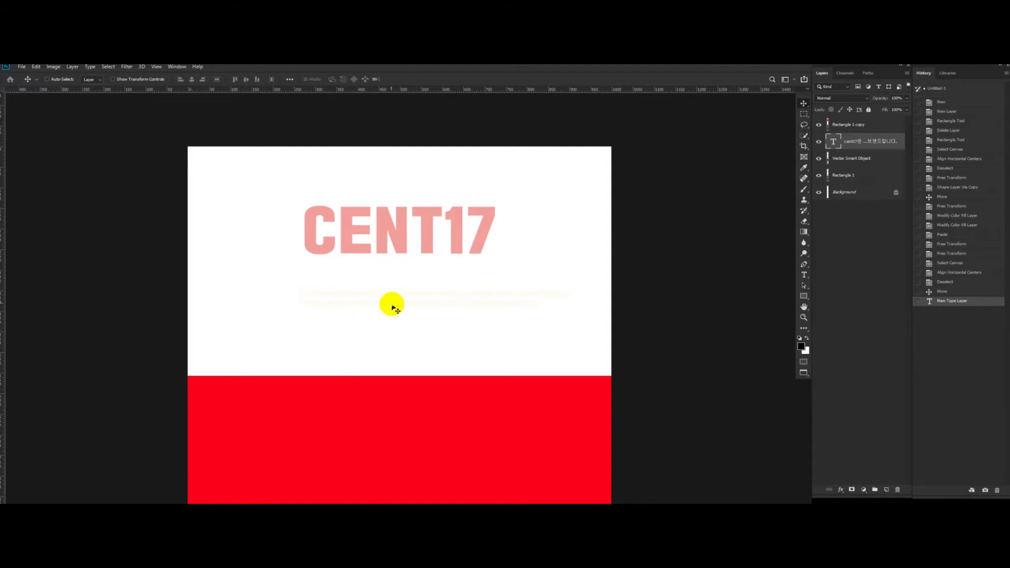
left_click_drag(405, 301, 419, 297)
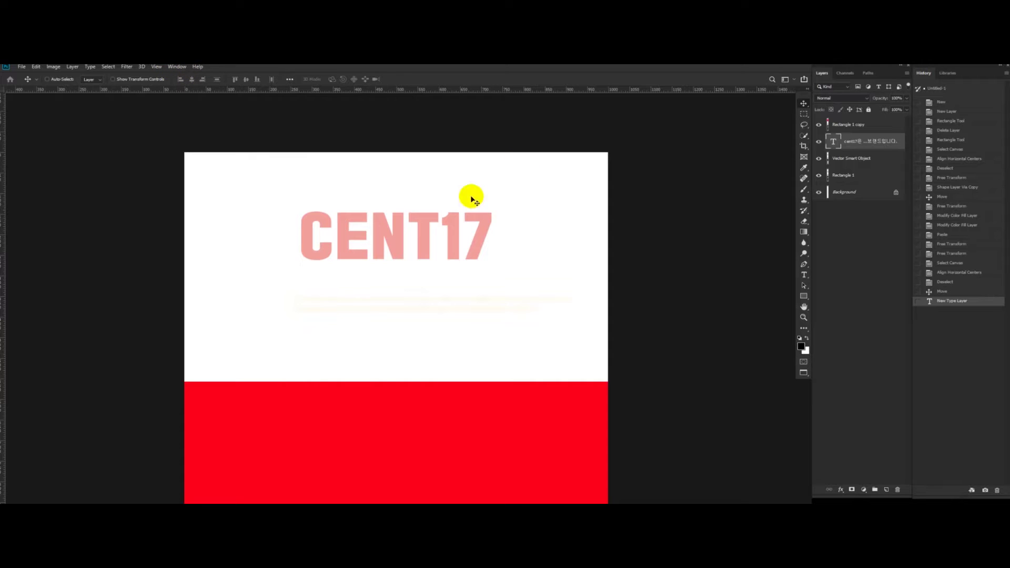
left_click_drag(251, 156, 256, 154)
left_click(171, 68)
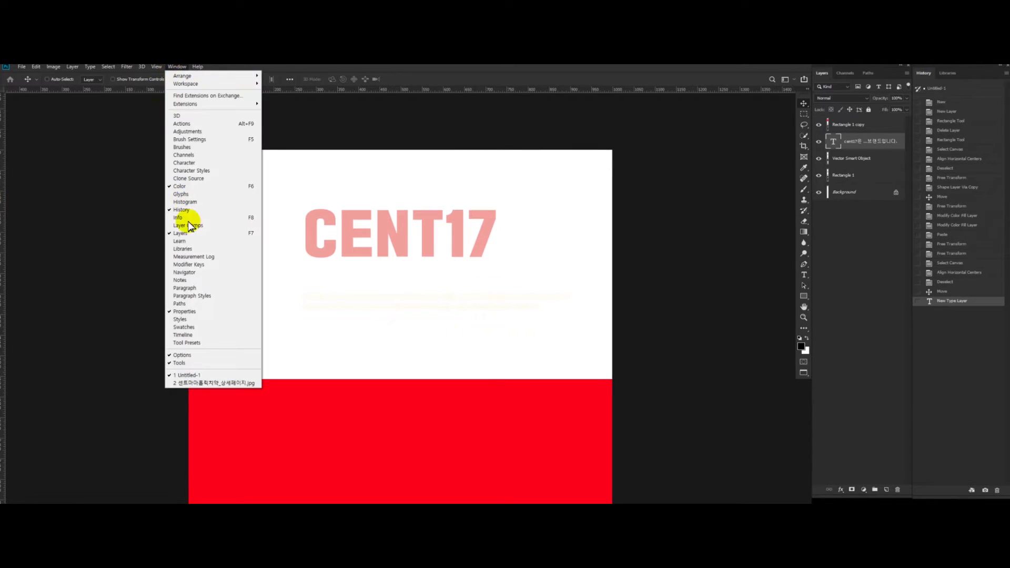
left_click(190, 164)
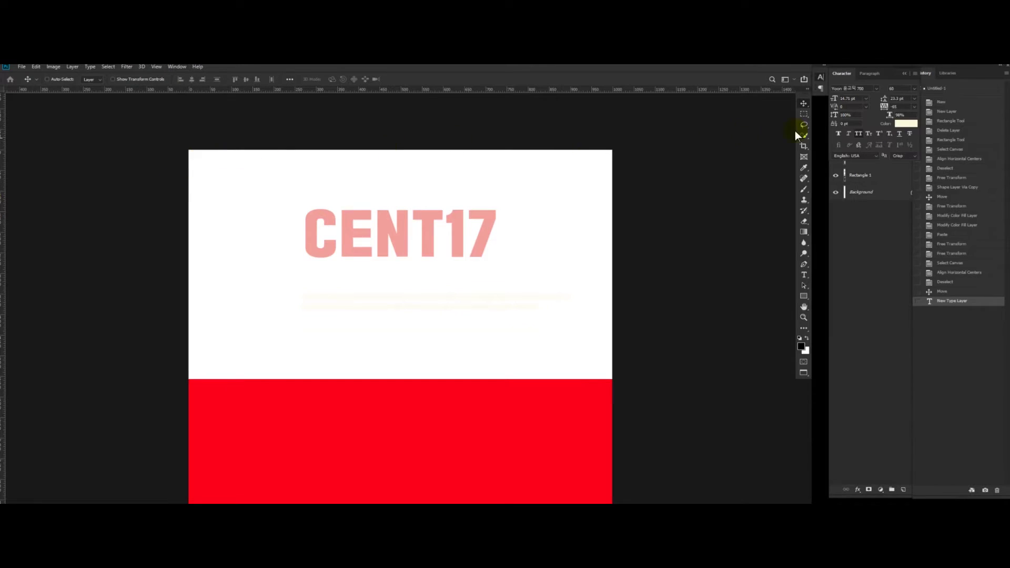
Step: Detach the Character settings from the dock and float them beside the canvas
left_click_drag(839, 75, 617, 141)
left_click_drag(839, 75, 686, 133)
left_click(642, 143)
left_click_drag(398, 275, 388, 274)
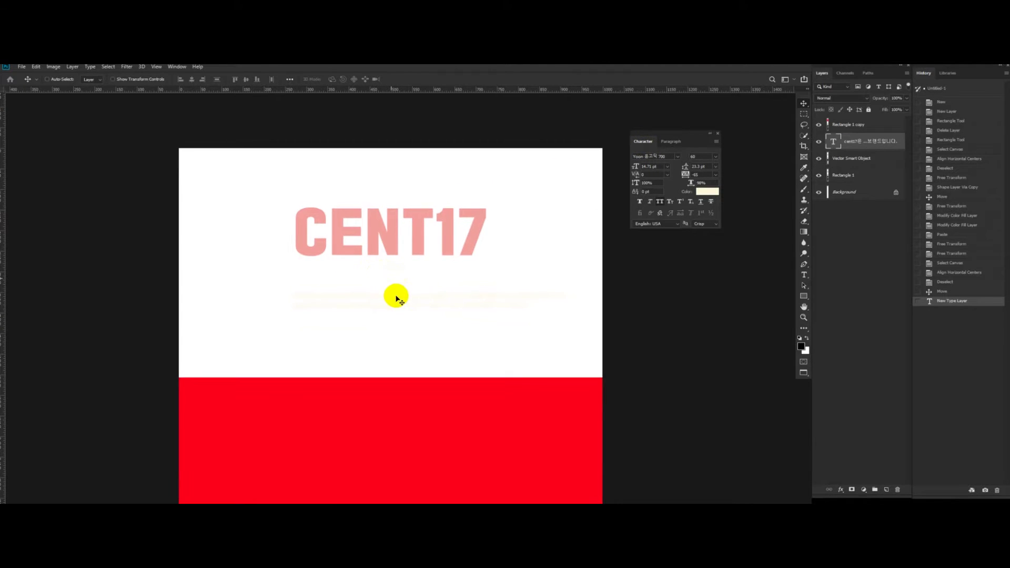
Step: Set the brand description's text colour to black, #000000
left_click(707, 192)
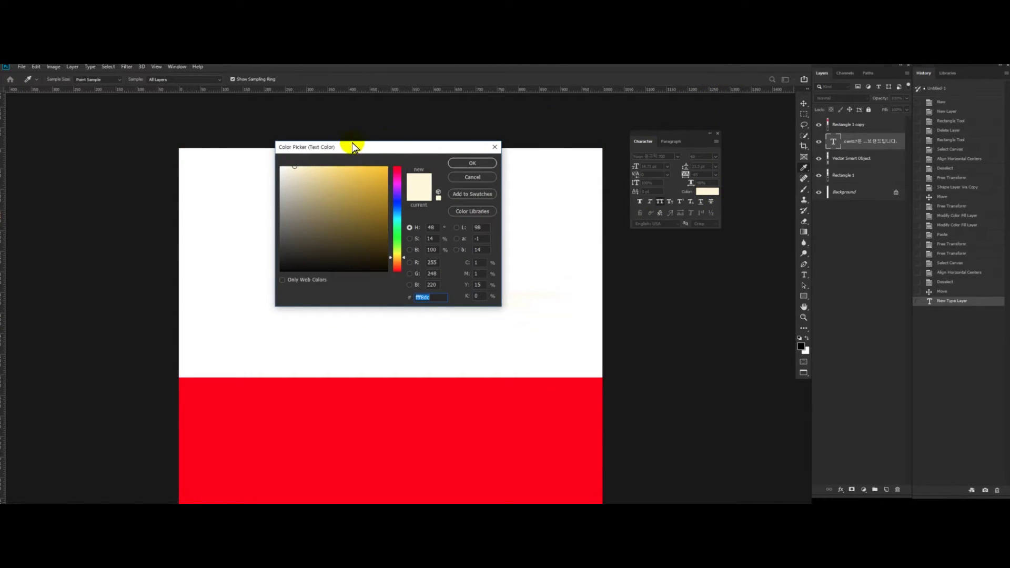
left_click_drag(353, 146, 461, 143)
left_click_drag(460, 207, 348, 271)
left_click(577, 160)
left_click_drag(399, 267, 397, 266)
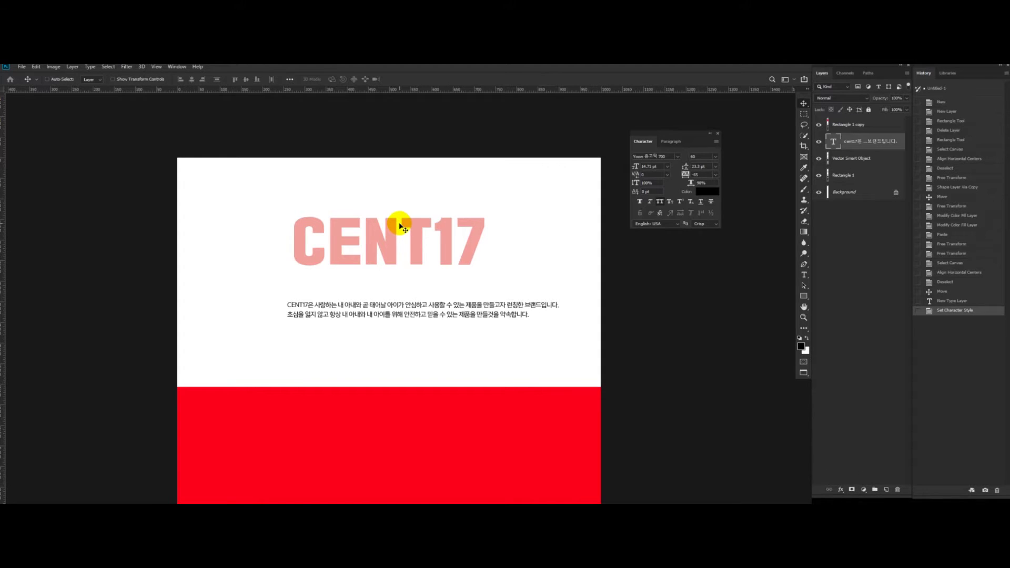
Step: Recolour the brand description text in a dark grey slightly lighter than black, #232323, without saving it as a swatch
left_click_drag(425, 270, 428, 256)
left_click_drag(489, 254, 487, 251)
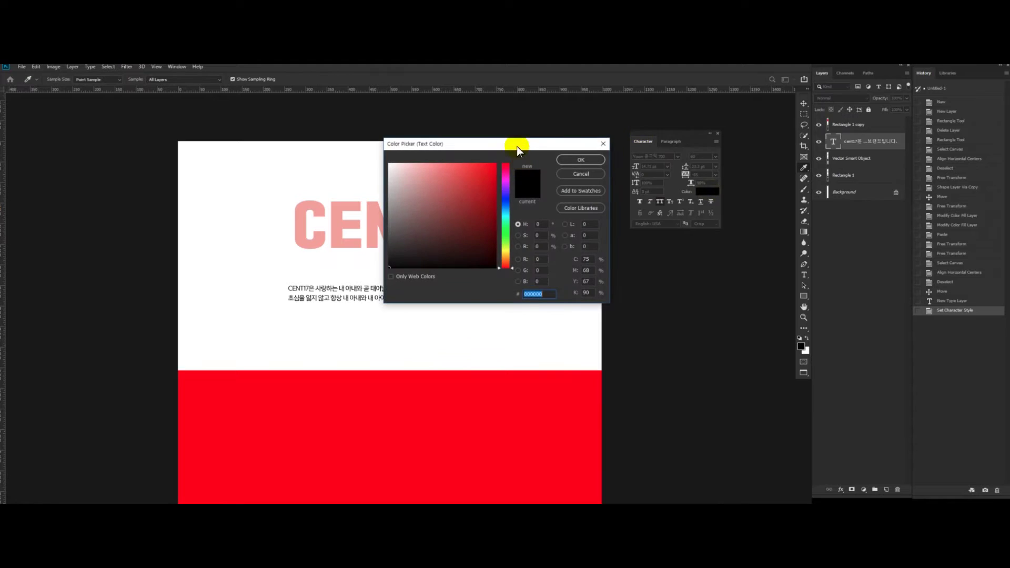
left_click_drag(517, 145, 605, 158)
left_click_drag(500, 255, 450, 270)
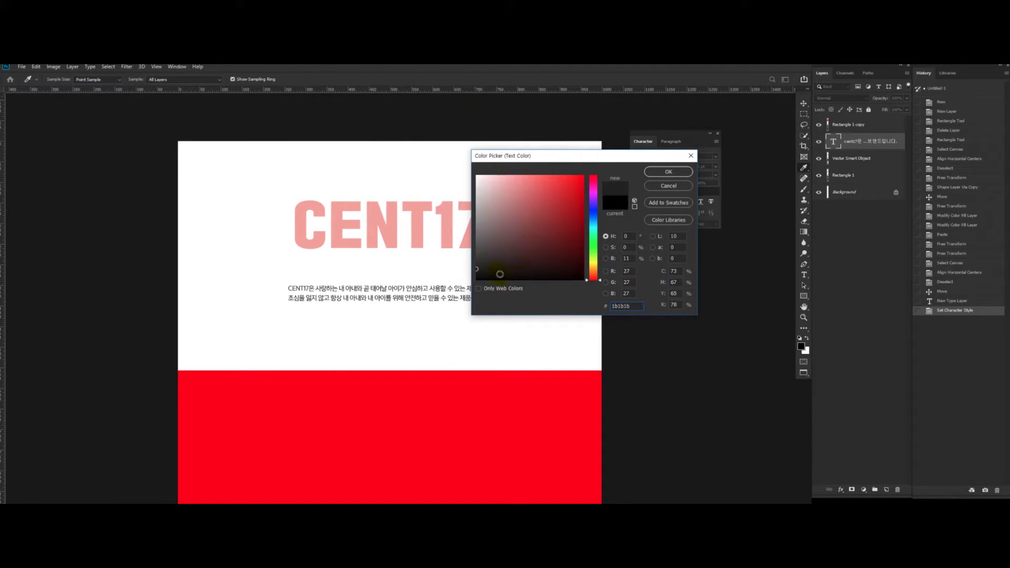
left_click_drag(477, 268, 467, 264)
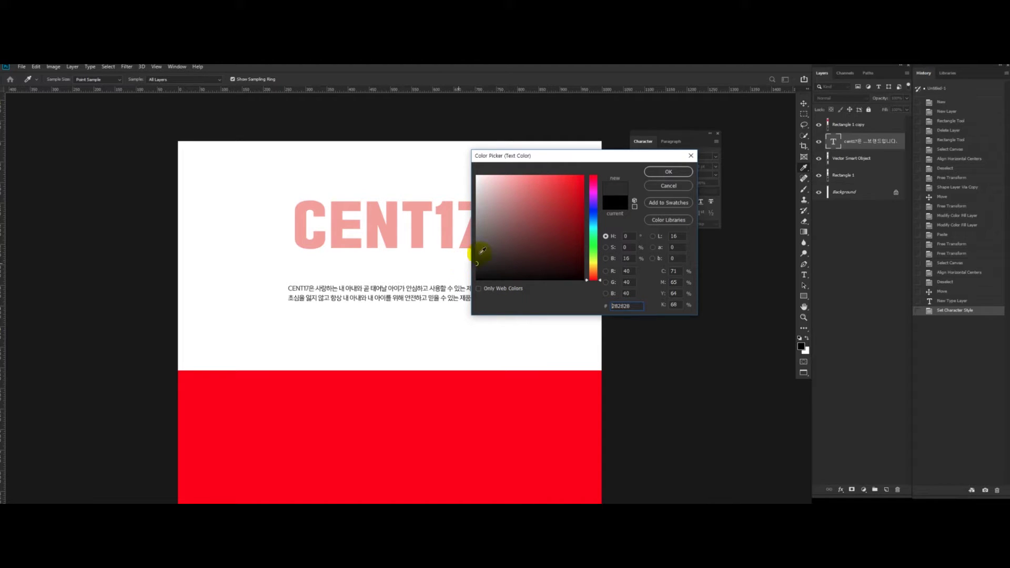
mouse_move(476, 274)
left_mouse_down()
mouse_move(484, 266)
mouse_move(449, 300)
mouse_move(483, 264)
mouse_move(465, 273)
mouse_move(480, 259)
mouse_move(460, 264)
mouse_move(492, 259)
mouse_move(455, 269)
left_mouse_up()
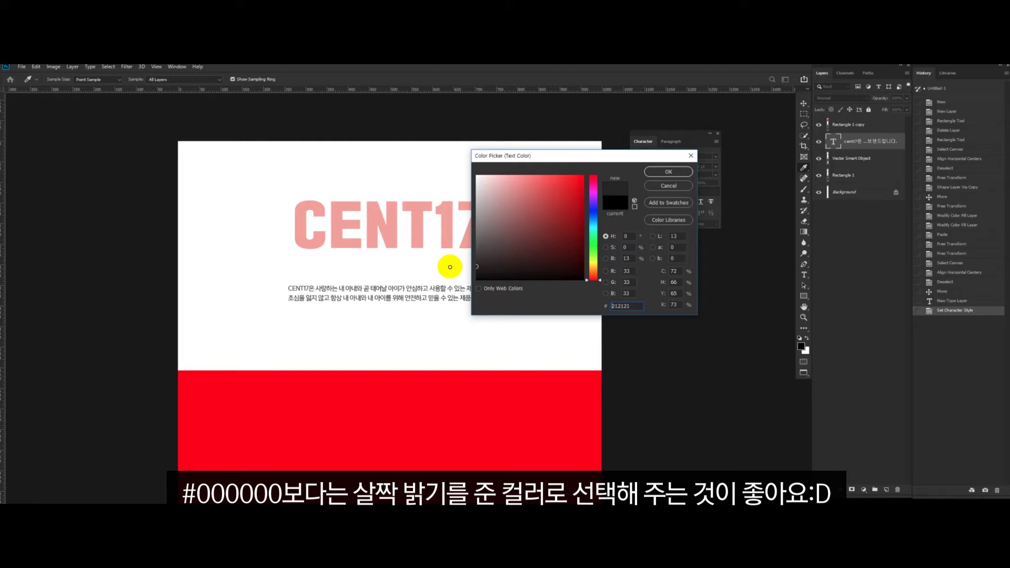
left_click_drag(511, 272, 457, 243)
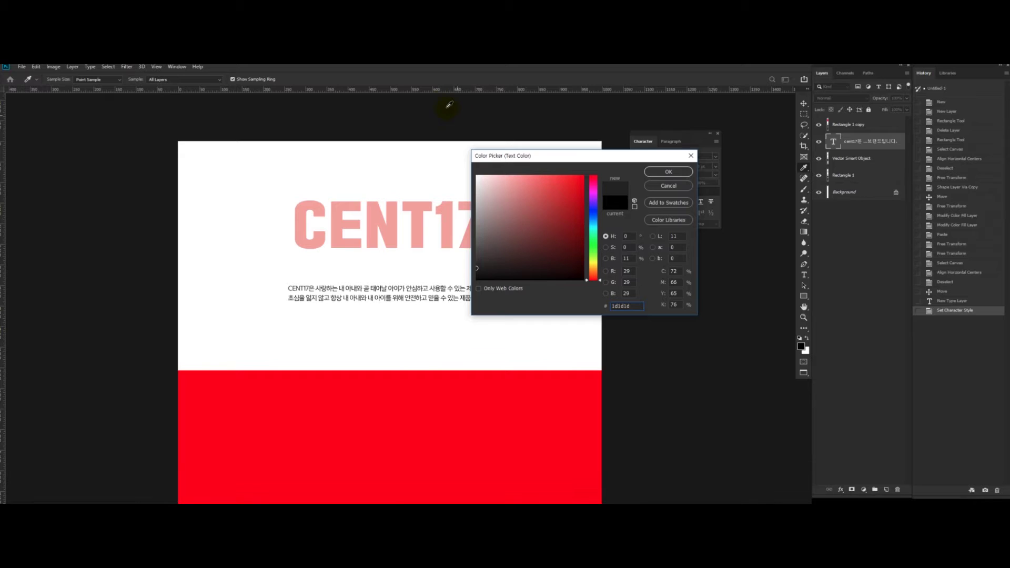
left_click_drag(555, 155, 609, 152)
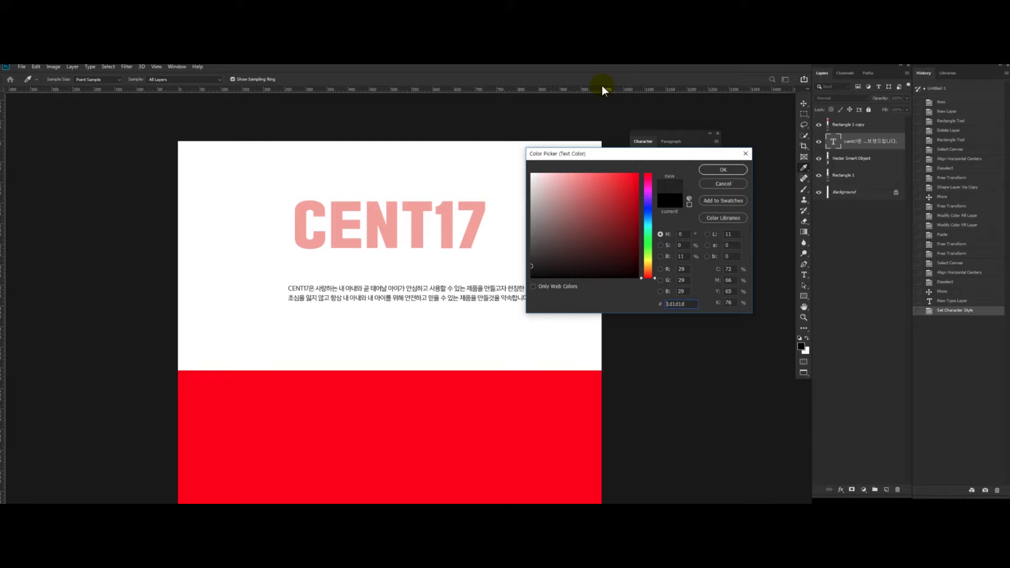
left_click_drag(579, 155, 610, 181)
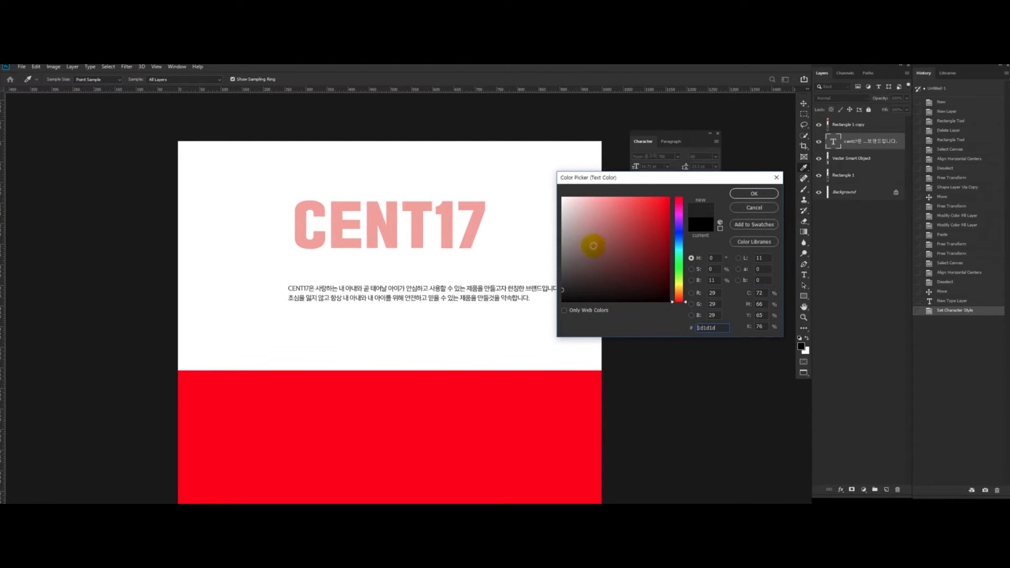
left_click(539, 288)
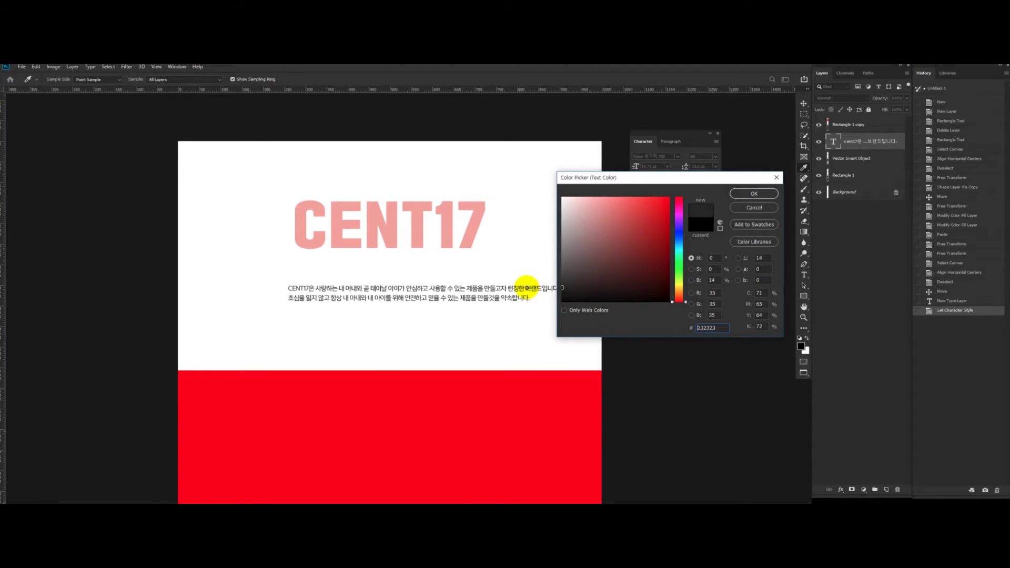
mouse_move(609, 179)
left_mouse_down()
mouse_move(620, 176)
mouse_move(597, 184)
left_mouse_up()
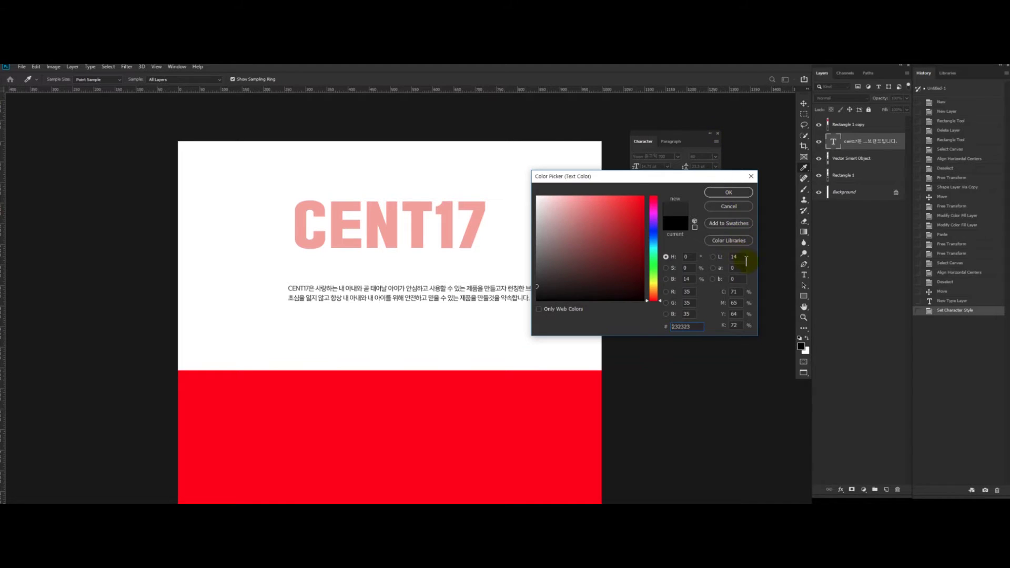
left_click(739, 223)
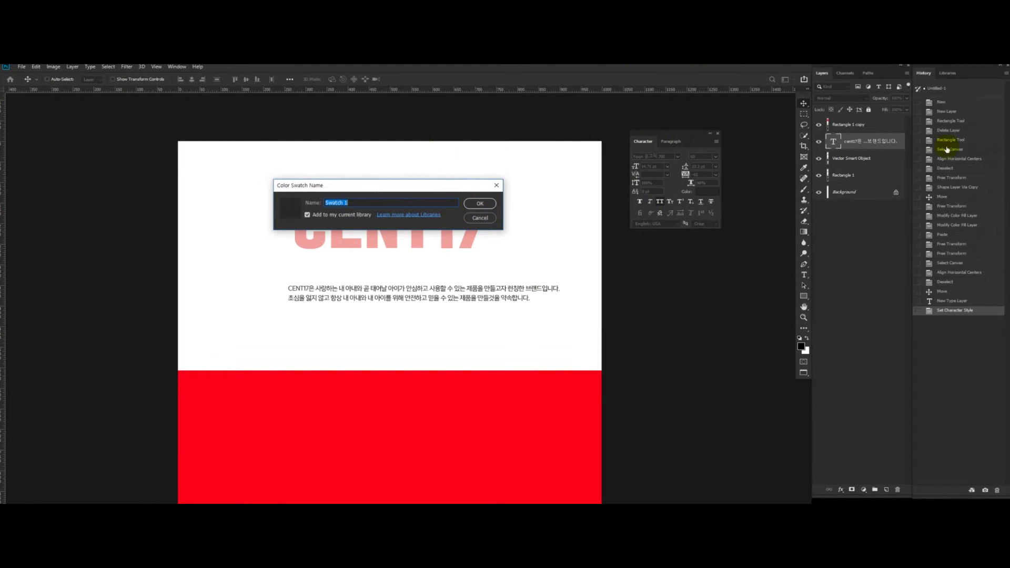
left_click(495, 217)
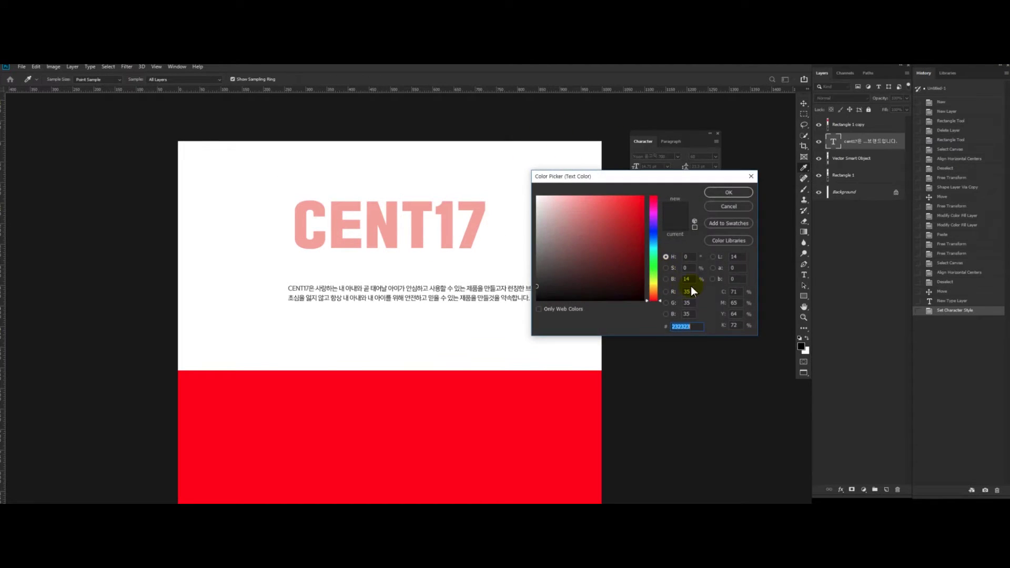
left_click(729, 192)
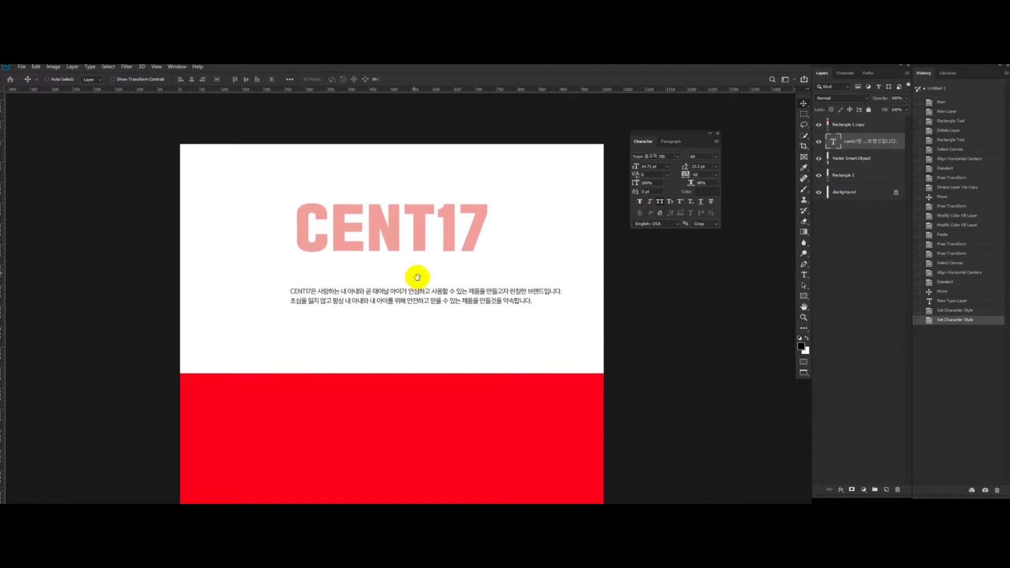
Step: Centre-align the brand description's lines and centre the text layer horizontally on the canvas
left_click(304, 79)
key("v")
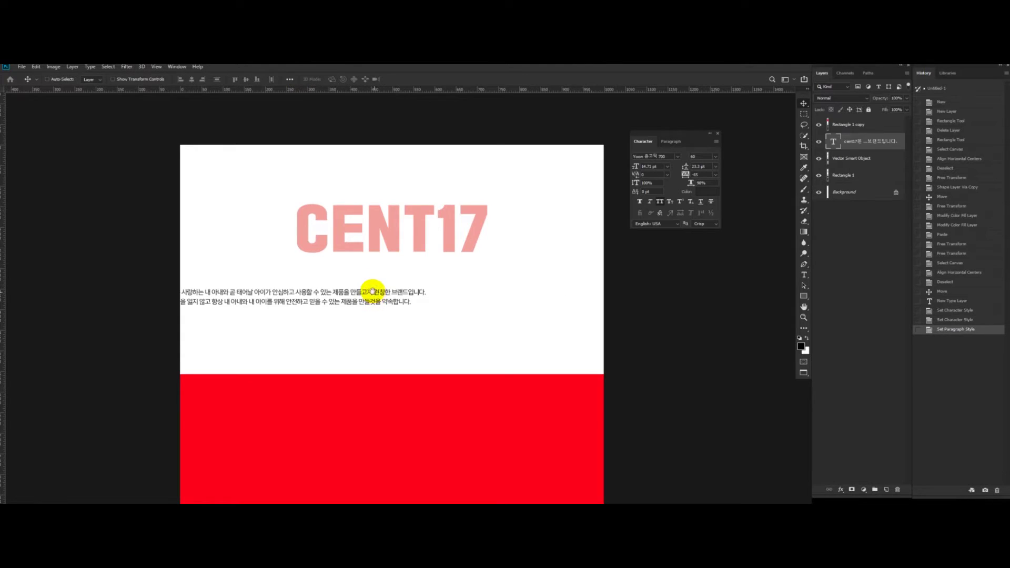
key("ctrl+a")
left_click(192, 79)
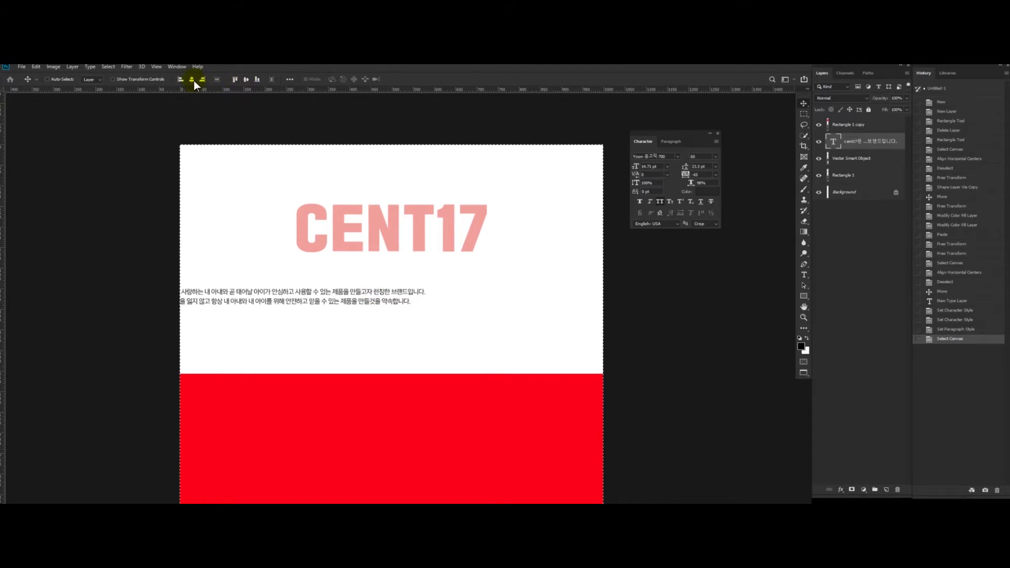
key("ctrl+d")
Step: Scale the brand description up to 18.78 pt and discard a trial text layer in the other open detail page image
left_click_drag(469, 289, 467, 284)
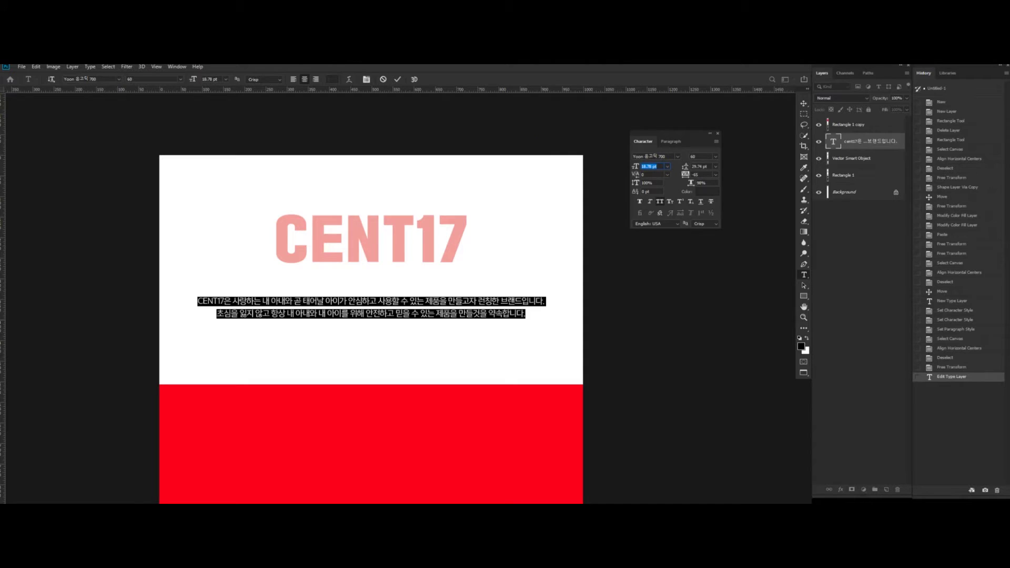
key("ctrl+Return")
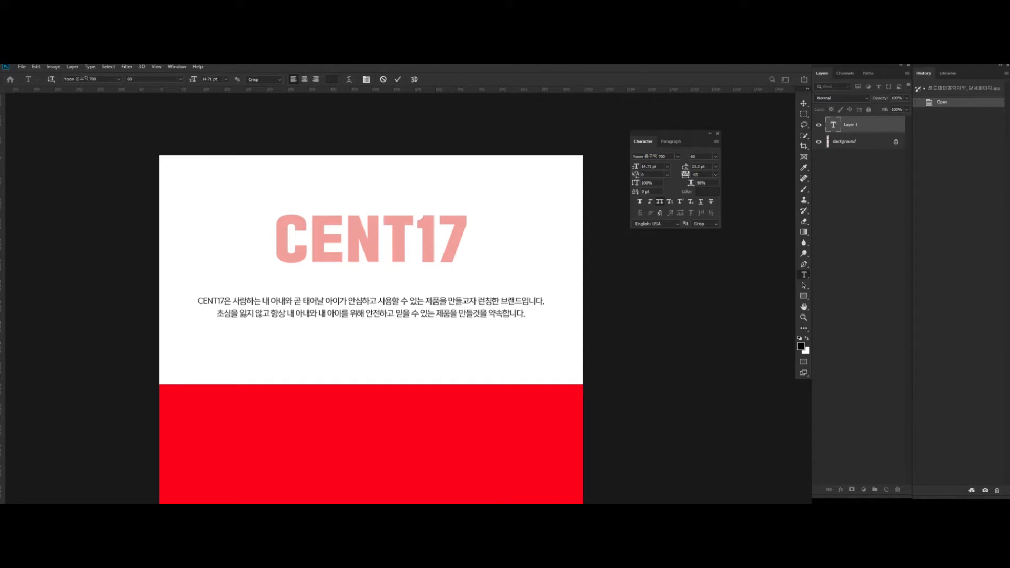
key("ctrl+Return")
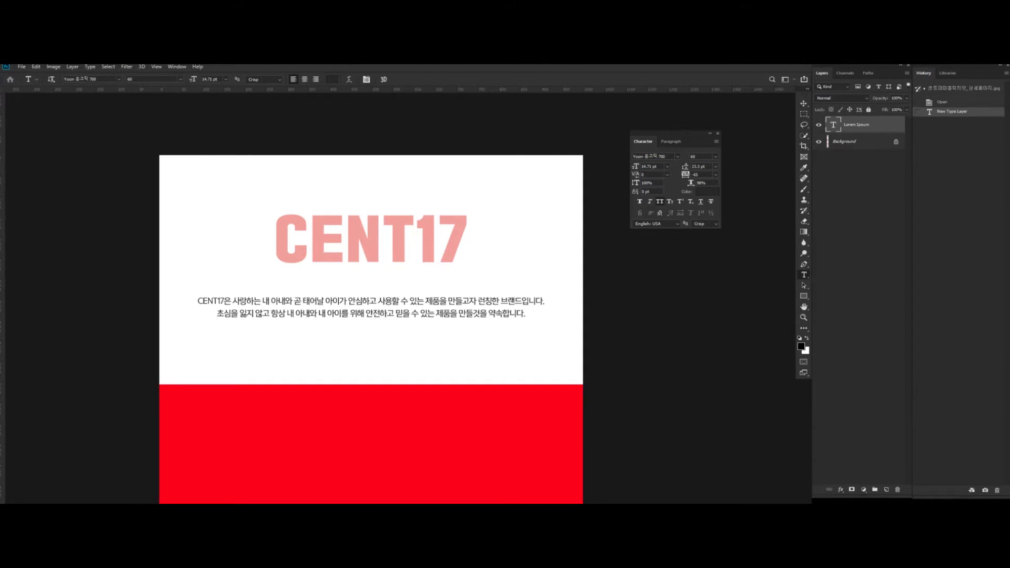
key("Delete")
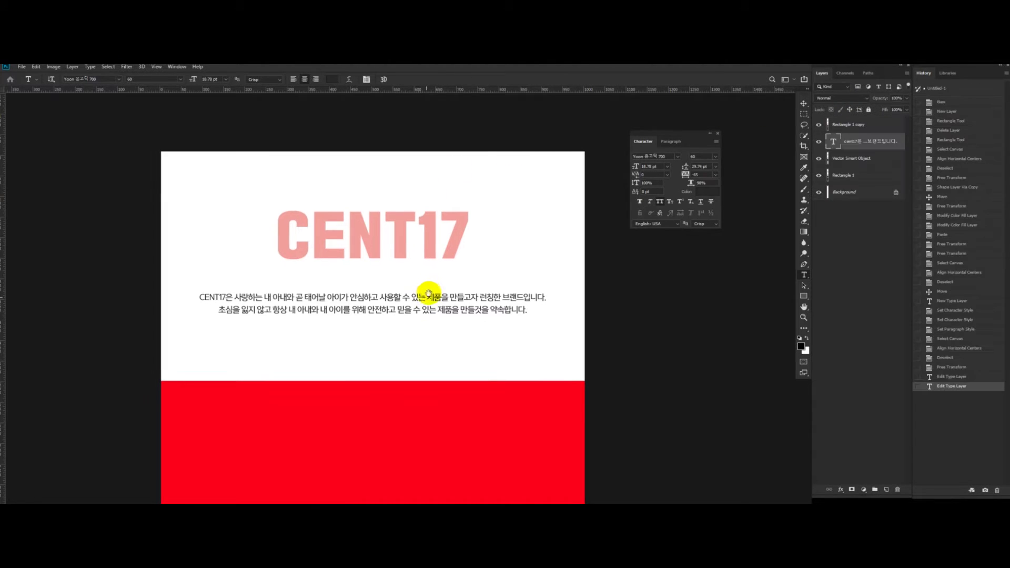
Step: Try the whole brand description at a font size of 25 pt
left_click(424, 301)
key("ctrl+a")
type("25")
key("Return")
key("BackSpace")
key("ctrl+z")
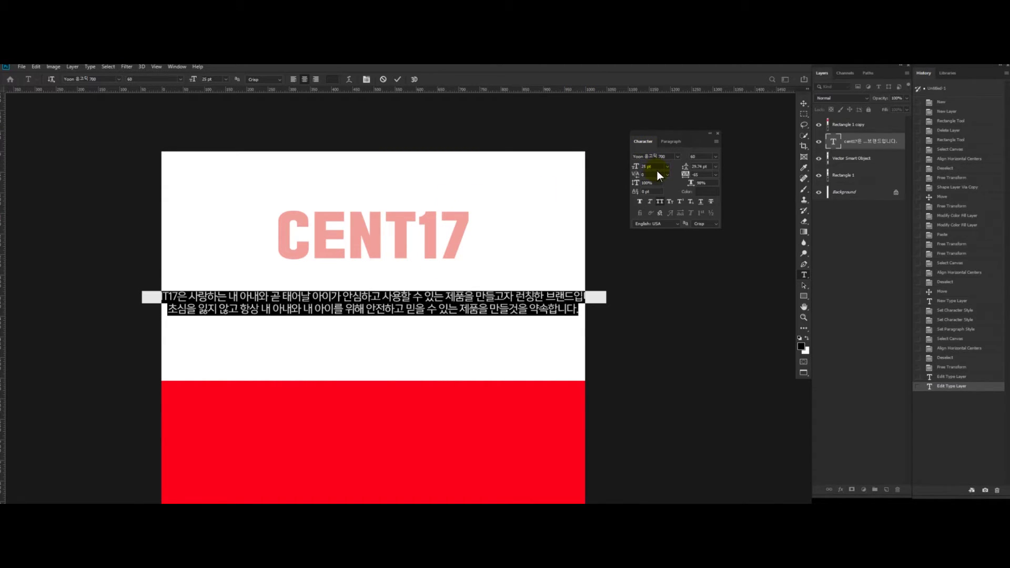
Step: Set the brand description's font size to 23 pt and commit the text edit
left_click_drag(653, 167, 601, 119)
type("23")
key("Return")
key("ctrl+Return")
left_click_drag(379, 286, 369, 268)
Step: Rewrap the brand description into three lines, with breaks before "제품을" and before "항상"
left_click(431, 285)
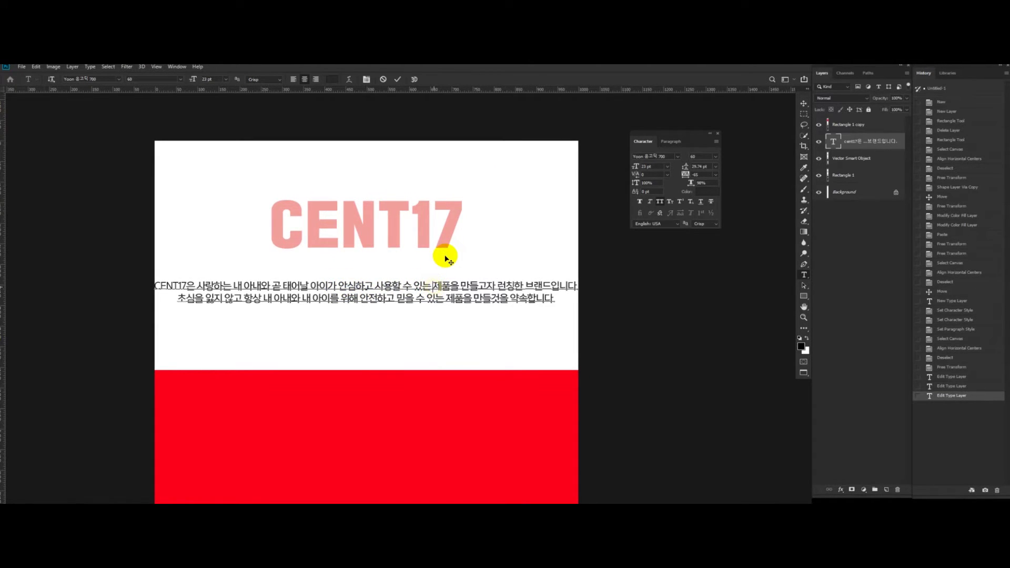
key("Return")
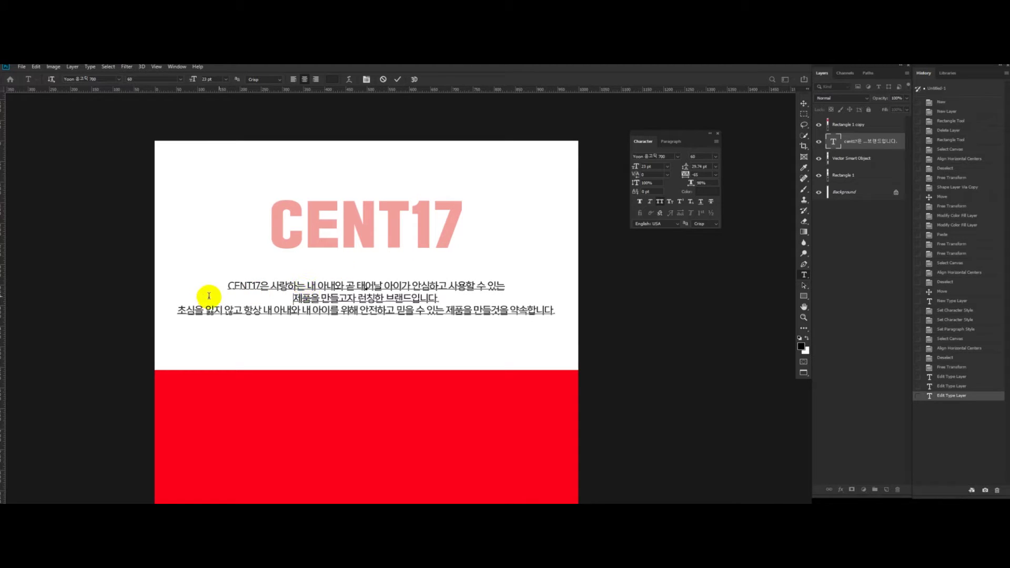
left_click(178, 310)
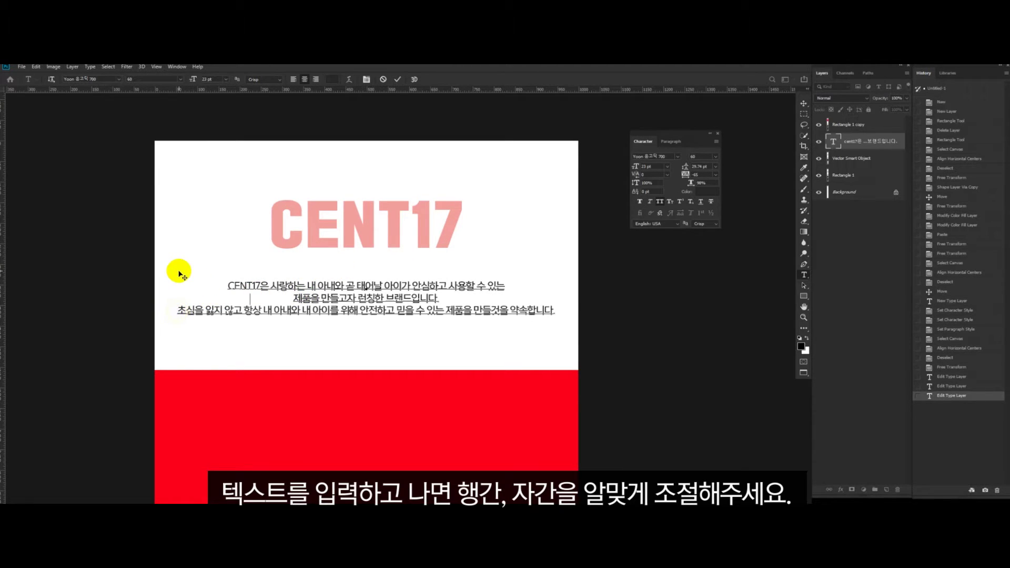
key("BackSpace")
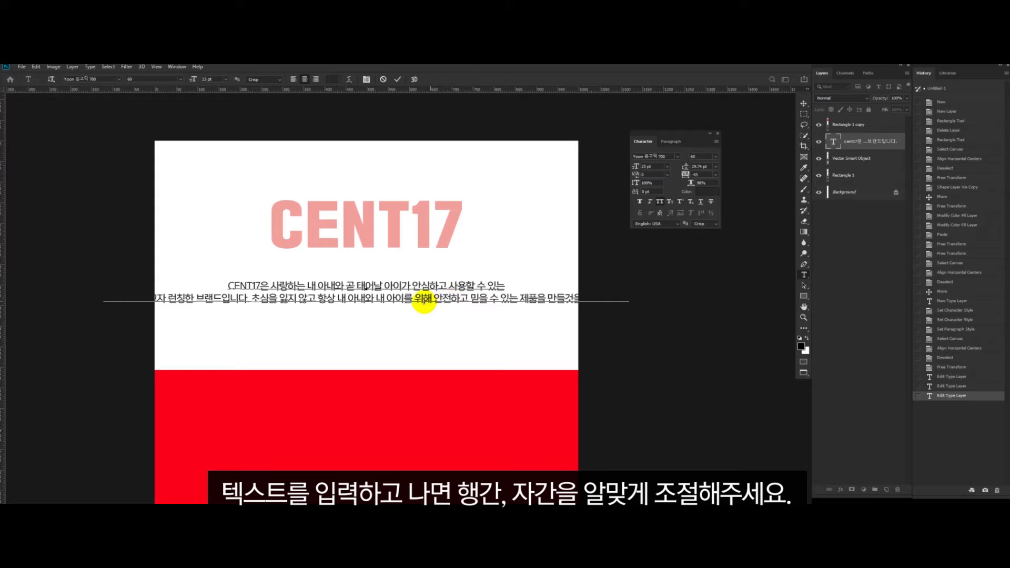
left_click(337, 299)
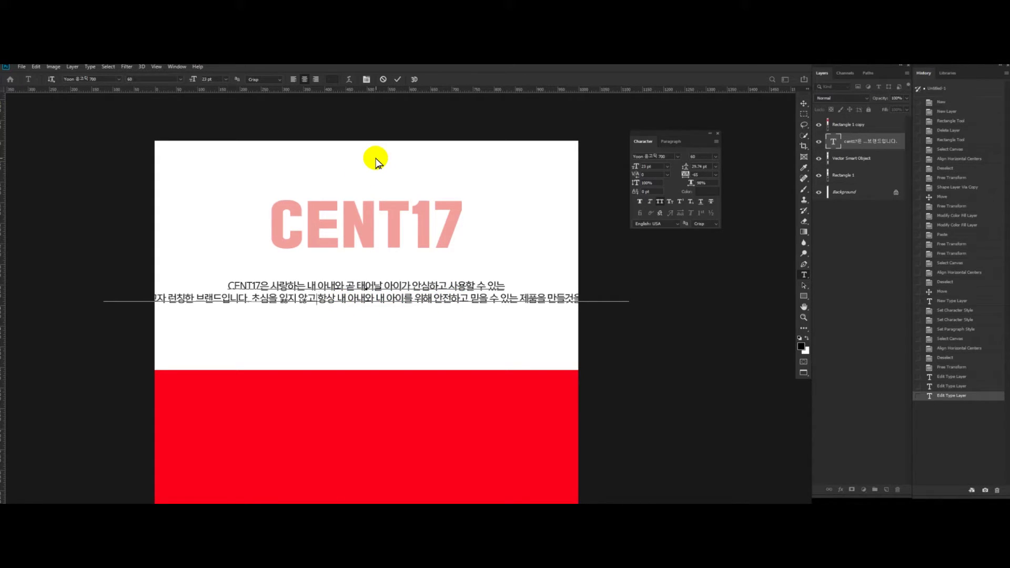
key("Return")
key("ctrl+Return")
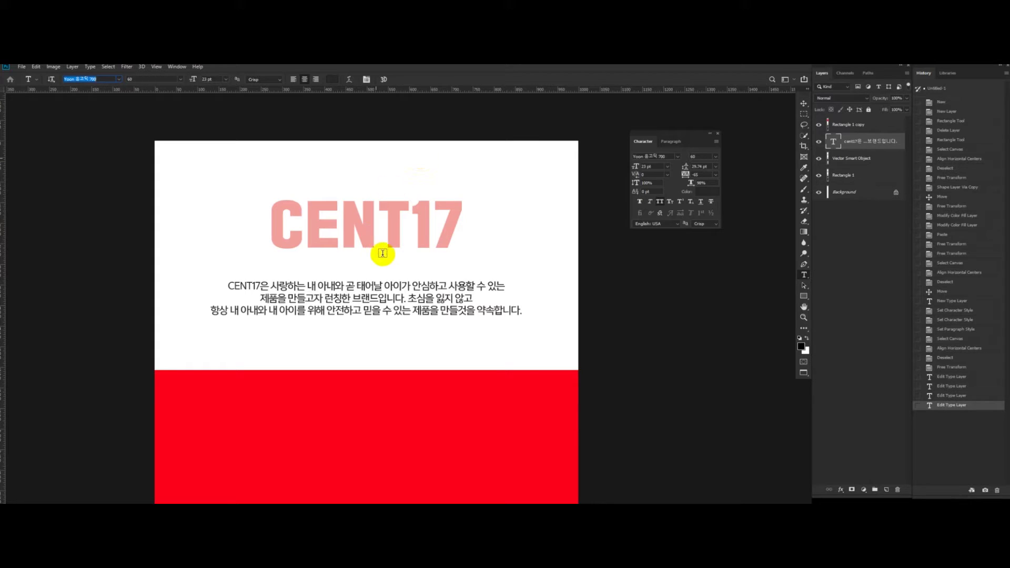
Step: Increase the line spacing of the whole brand description to 38.67 pt
left_click(380, 285)
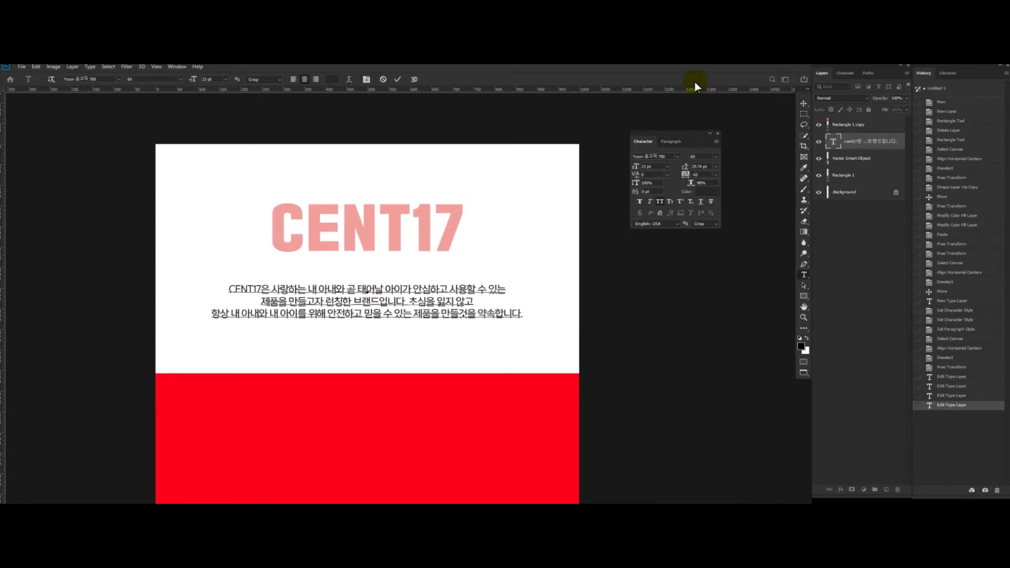
key("ctrl+a")
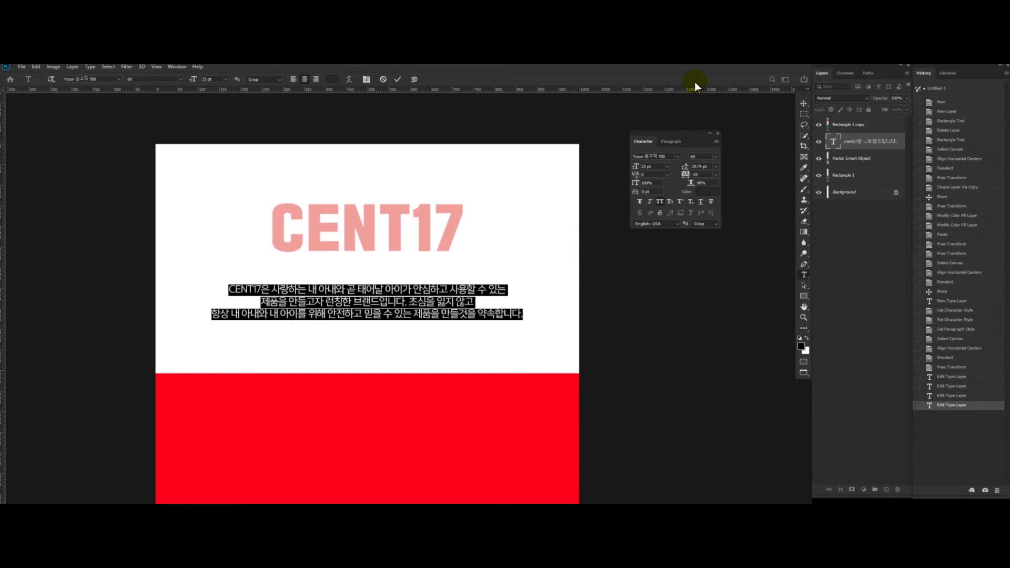
left_click(405, 301)
key("ctrl+a")
key("alt+Down")
key("alt+Down")
key("alt+Down")
key("alt+Down")
key("alt+Down")
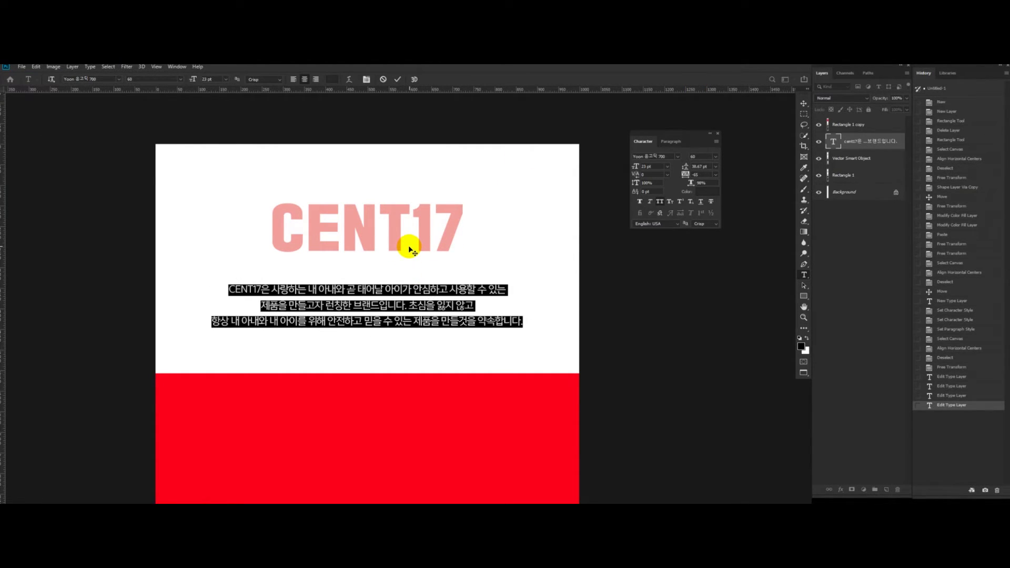
key("alt+Up")
key("ctrl+Return")
Step: Move the brand description up closer to the CENT17 logo and centre it horizontally on the canvas again
key("v")
left_click_drag(362, 271, 366, 277)
left_click_drag(449, 264, 420, 300)
key("ctrl+a")
left_click(191, 79)
key("ctrl+d")
key("ctrl+1")
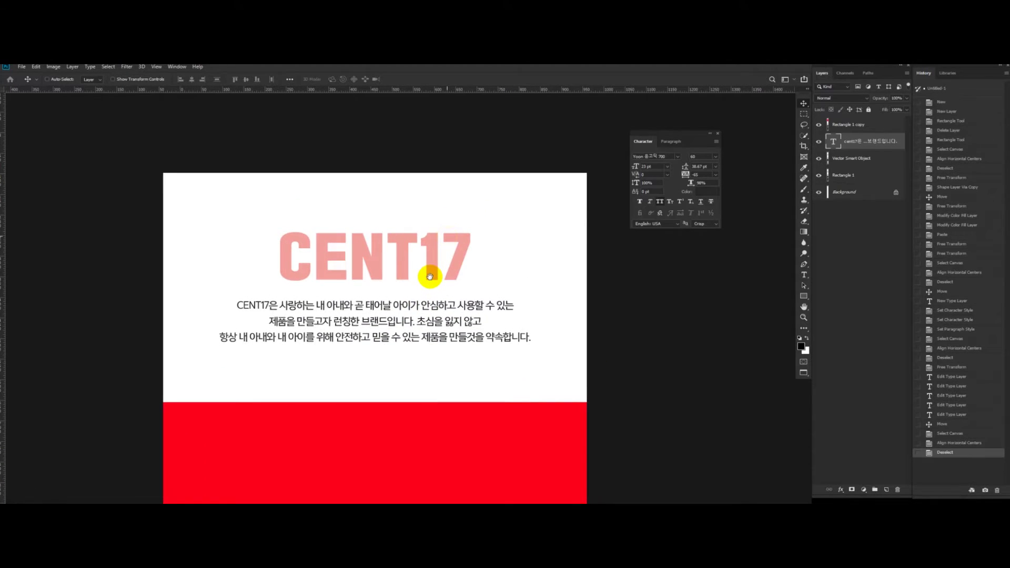
Step: Increase the brand description's line spacing to 41.22 pt and adjust its position slightly below the logo
double_click(412, 304)
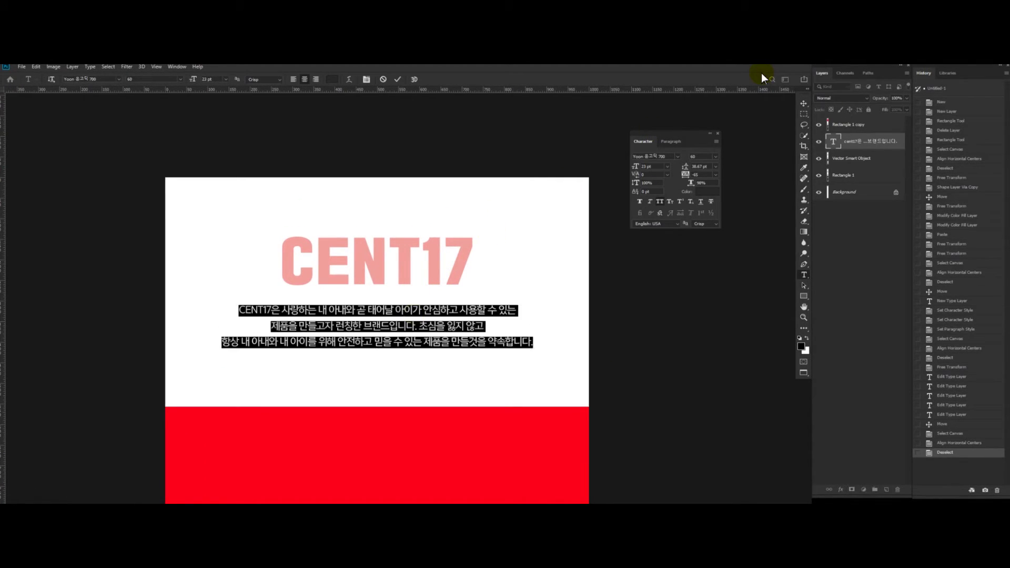
key("ctrl+Return")
key("v")
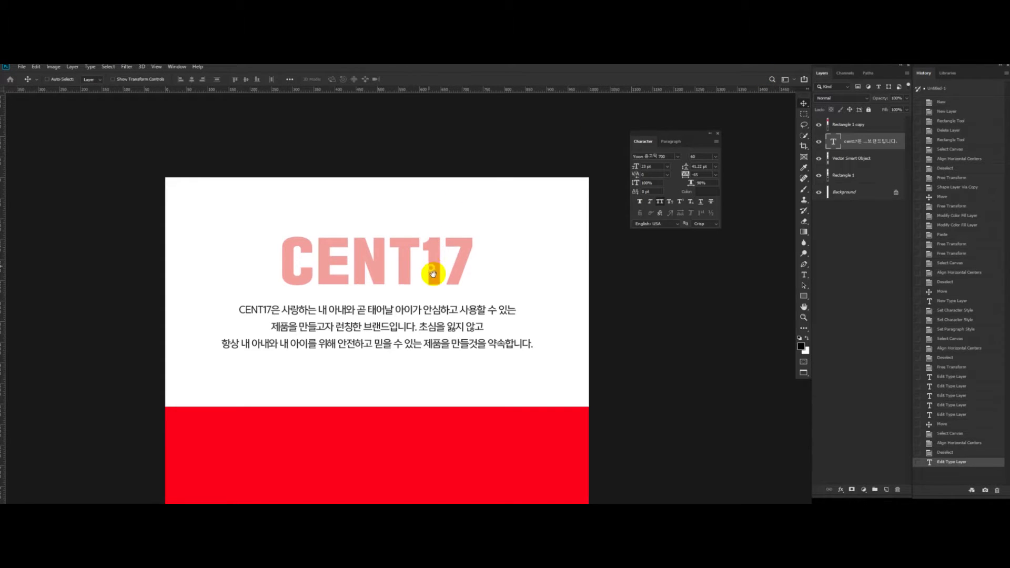
left_click_drag(508, 262, 509, 261)
left_click_drag(503, 220, 501, 224)
scroll(502, 224, "down", 3)
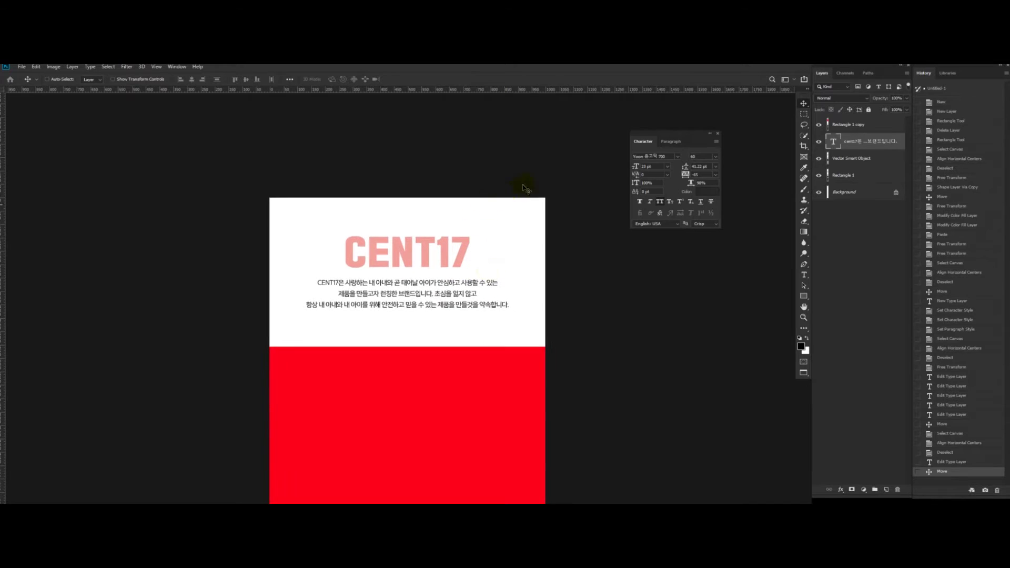
Step: Apply a Color Overlay layer style with colour 232323 to the CENT17 logo
left_click_drag(470, 247, 467, 250)
left_click_drag(420, 282, 400, 266)
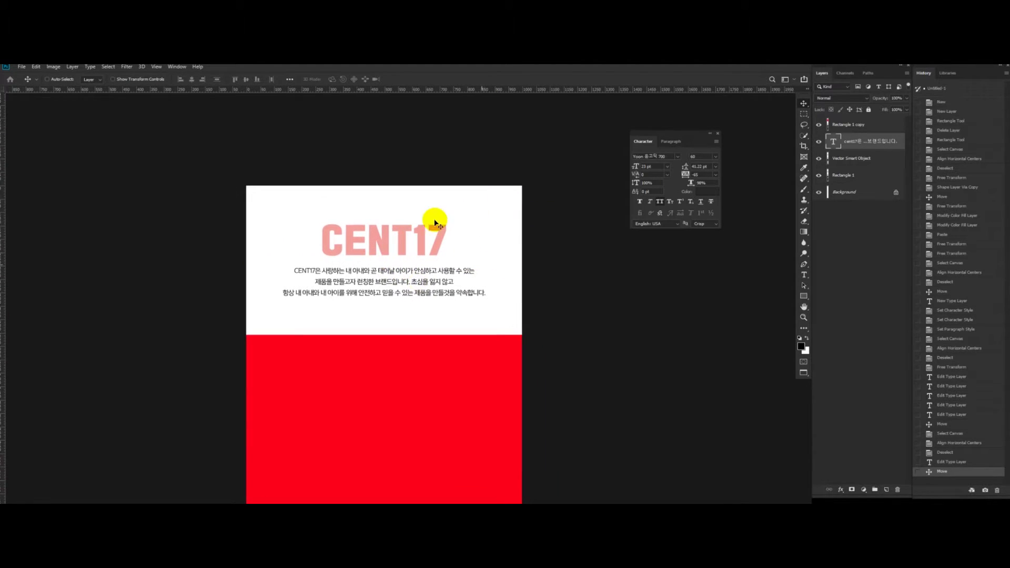
left_click_drag(494, 253, 520, 255)
key("ctrl+1")
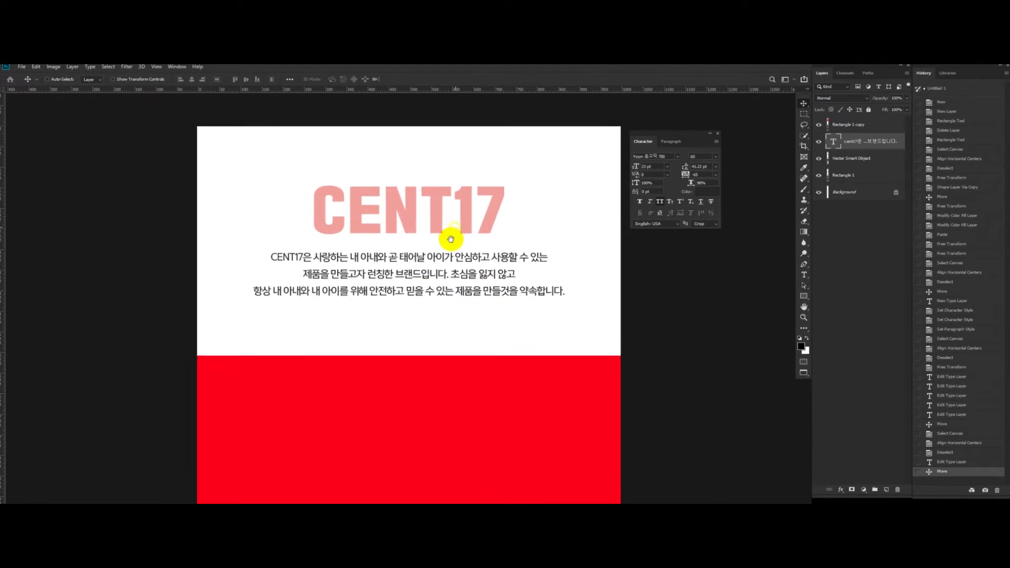
left_click_drag(451, 239, 446, 250)
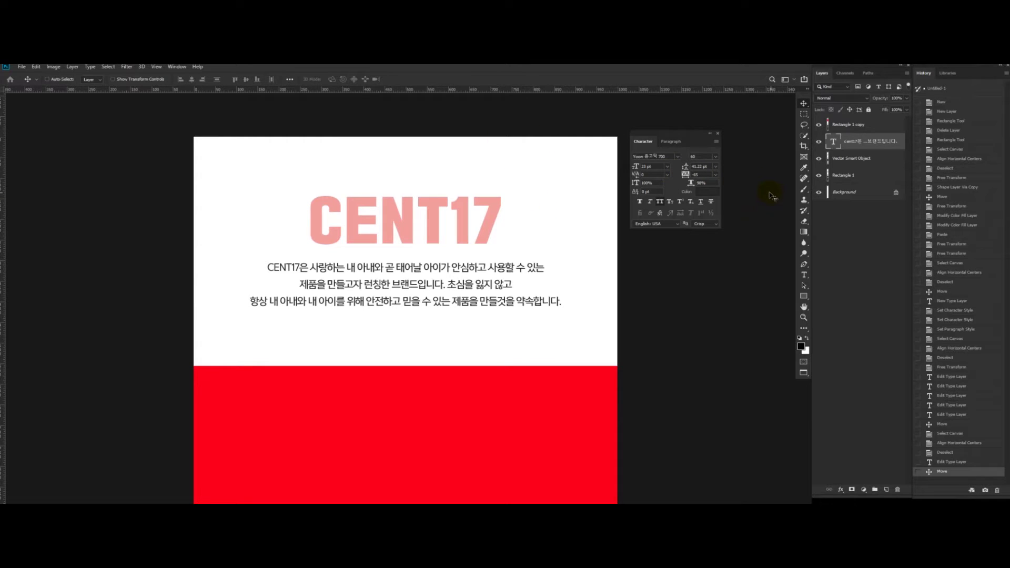
left_click(465, 218, "ctrl")
left_click_drag(463, 204, 411, 213)
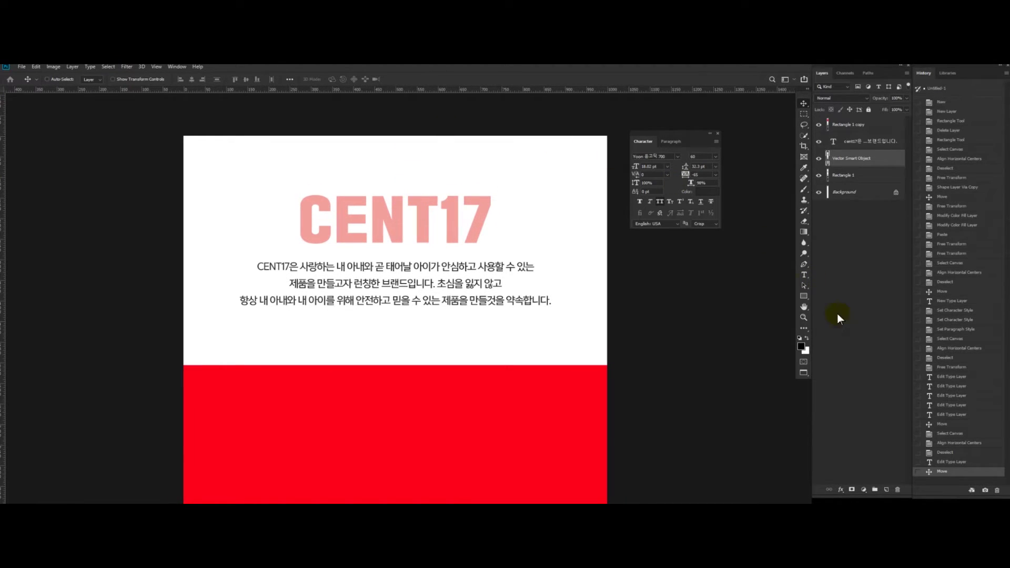
left_click(839, 489)
left_click(860, 456)
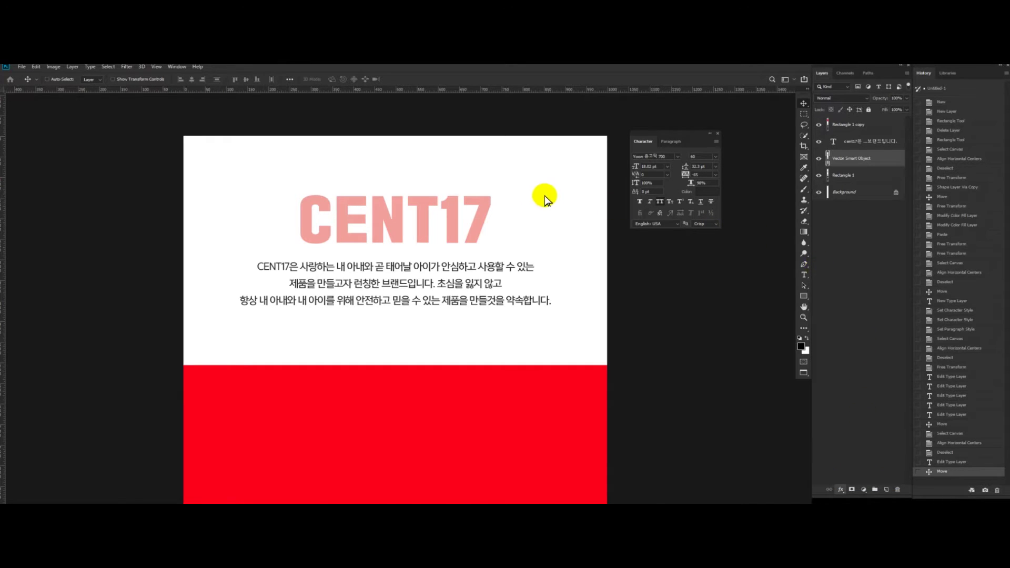
left_click_drag(475, 140, 615, 270)
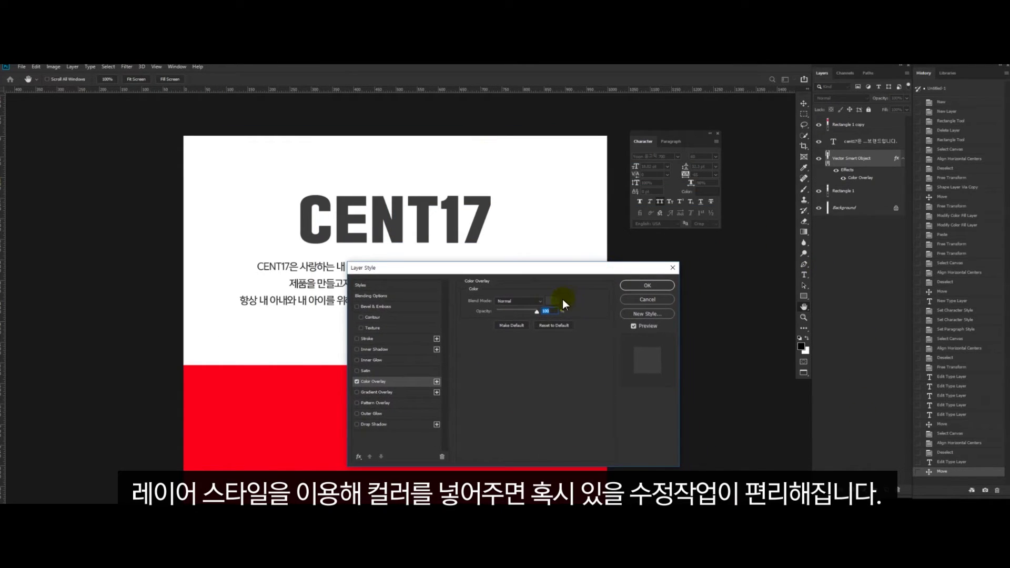
left_click(558, 300)
type("232323")
key("Return")
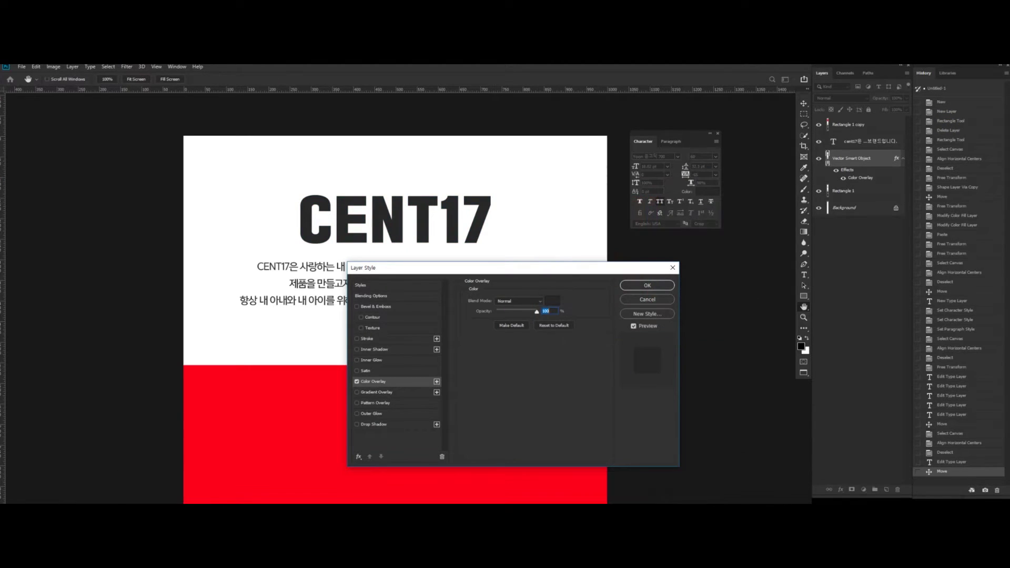
key("Return")
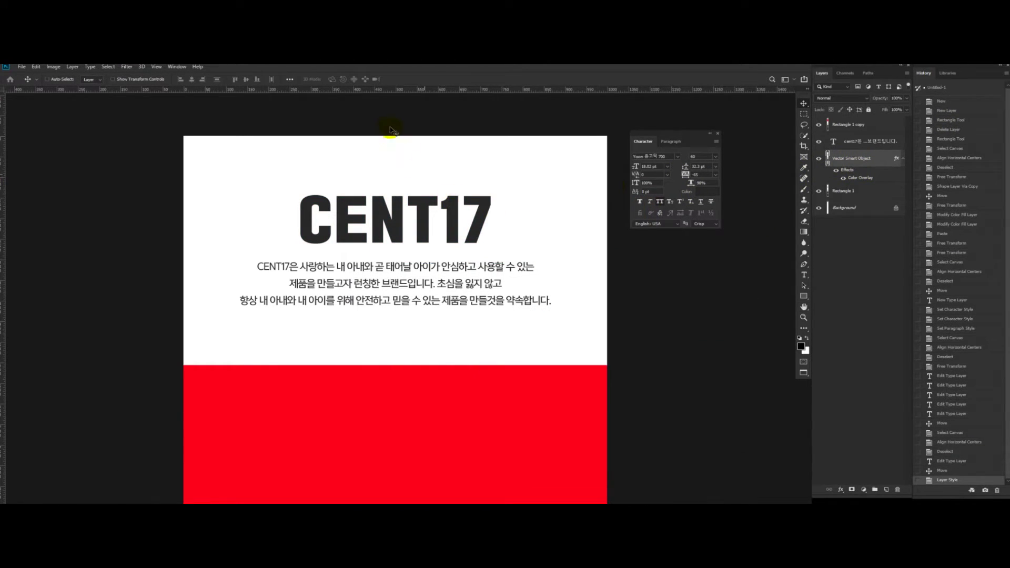
Step: Switch to Bridge and open the toothpaste photo A00-1.jpg from the 컨셉컷 folder to inspect it
left_click_drag(453, 234, 442, 240)
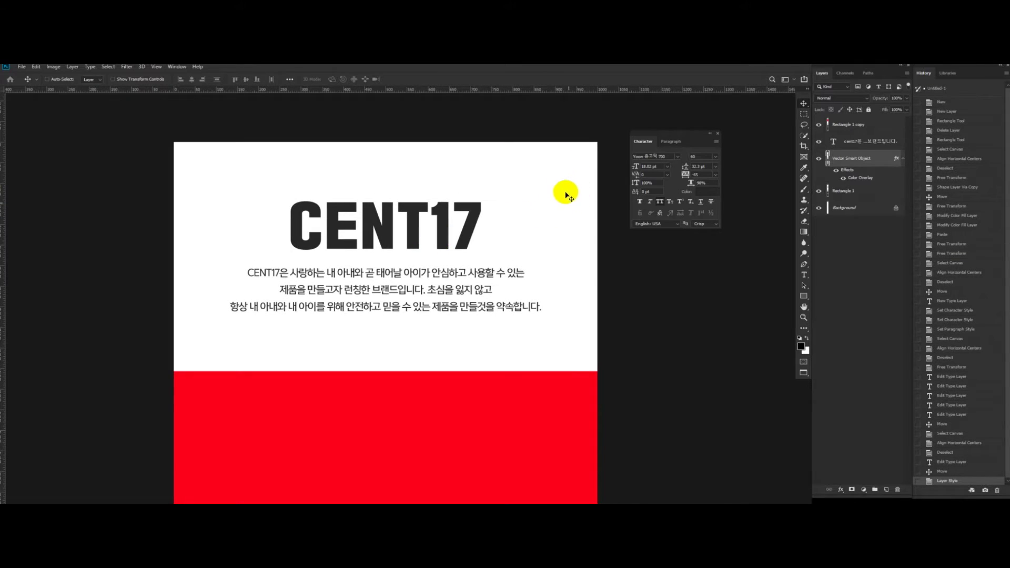
left_click_drag(536, 196, 408, 229)
key("ctrl+1")
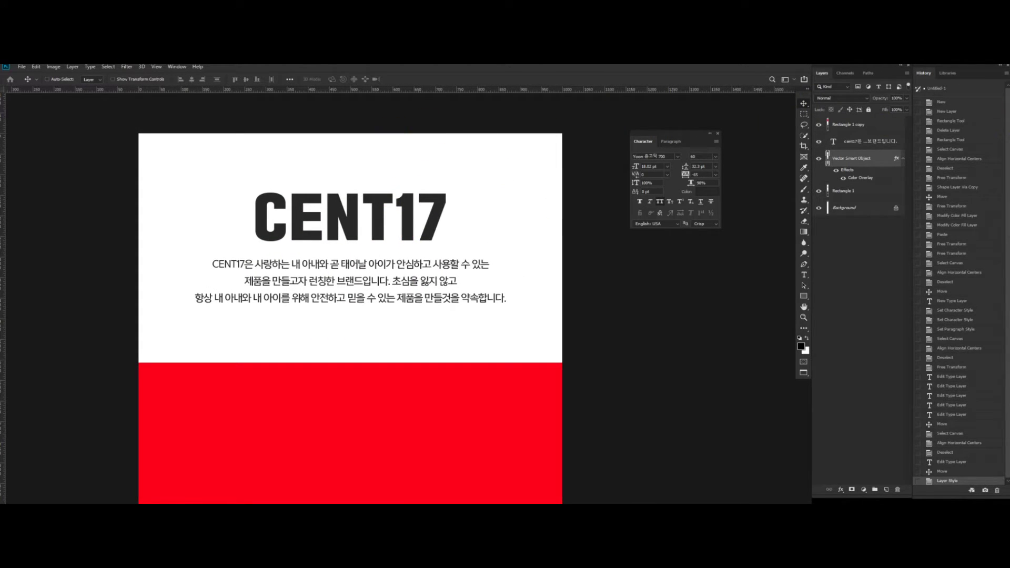
left_click_drag(1009, 122, 396, 216)
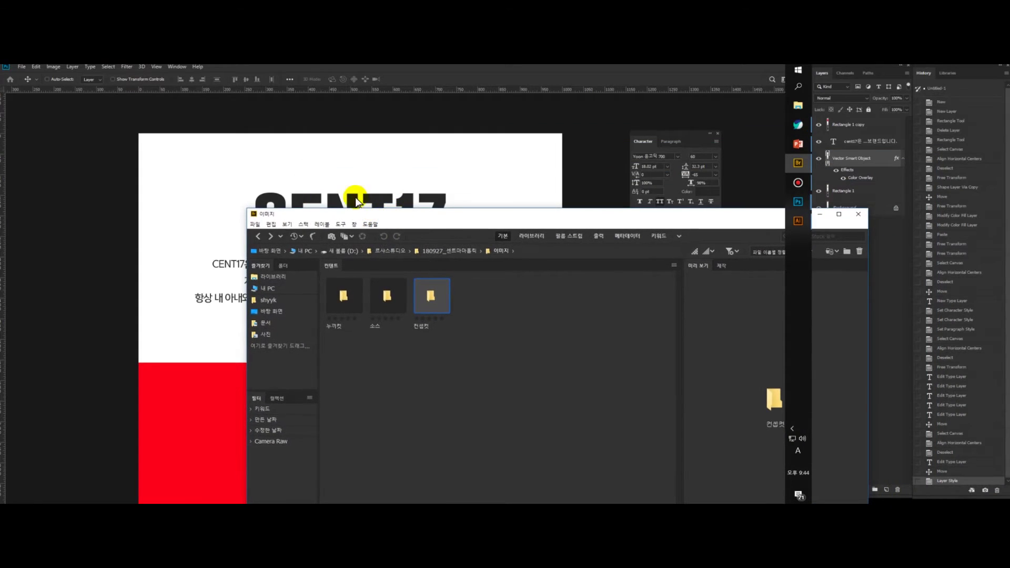
double_click(433, 286)
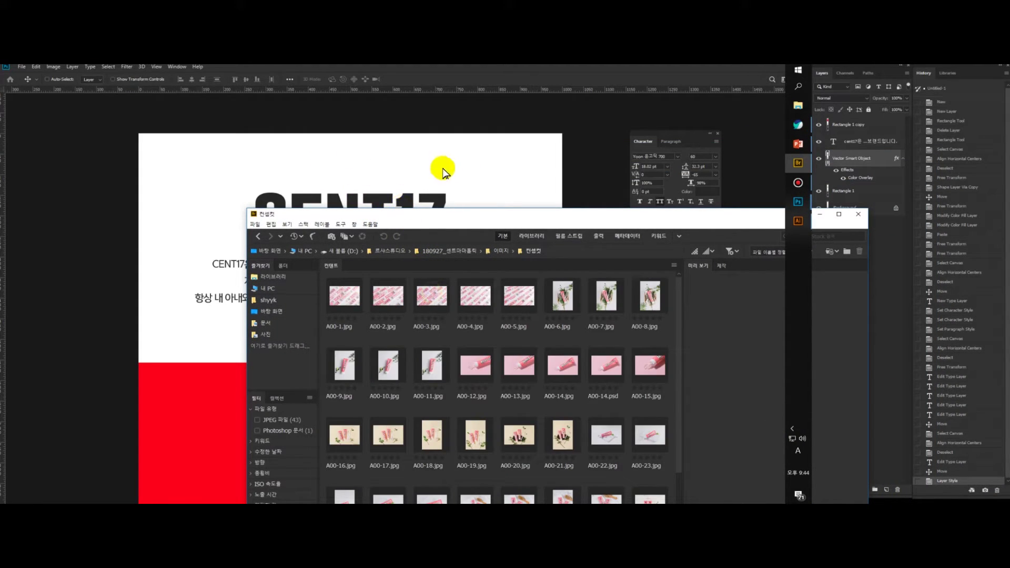
left_click(342, 294)
left_click(473, 215)
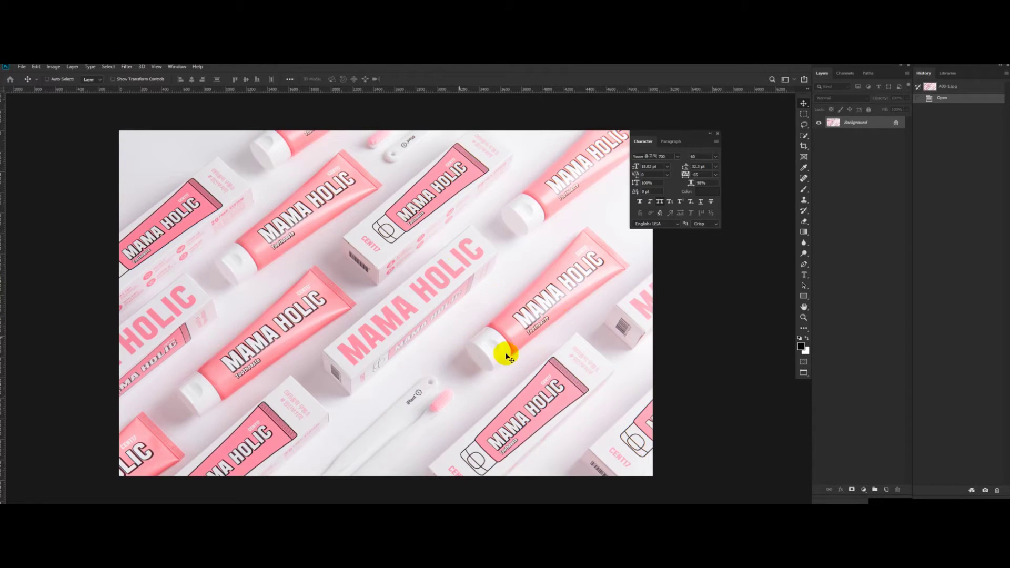
left_click_drag(428, 309, 412, 305)
left_click_drag(516, 259, 490, 253)
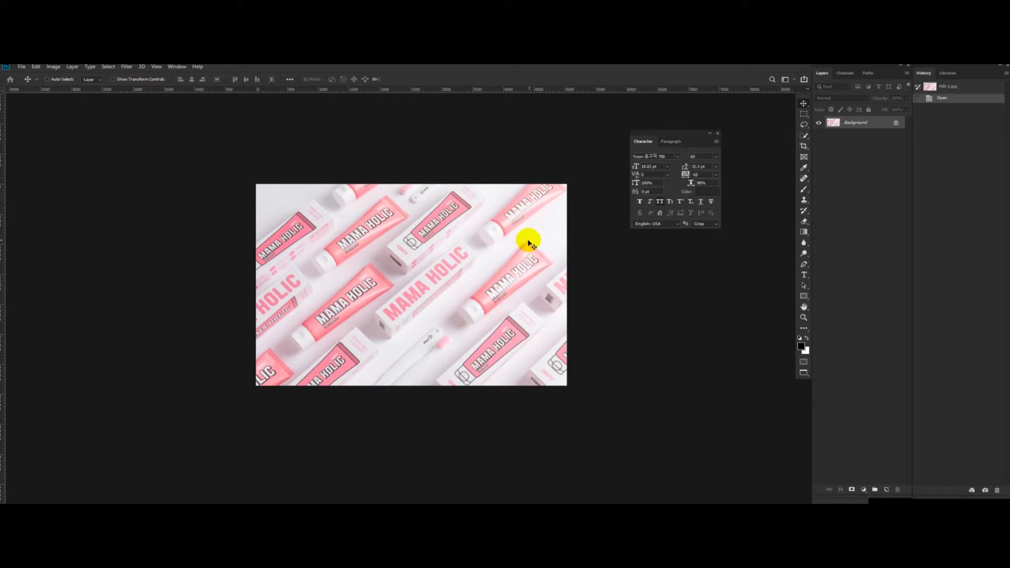
Step: Return to the product page, then switch to Bridge and compare previews of the concept photos A00-2.jpg through A00-6.jpg
key("ctrl+Tab")
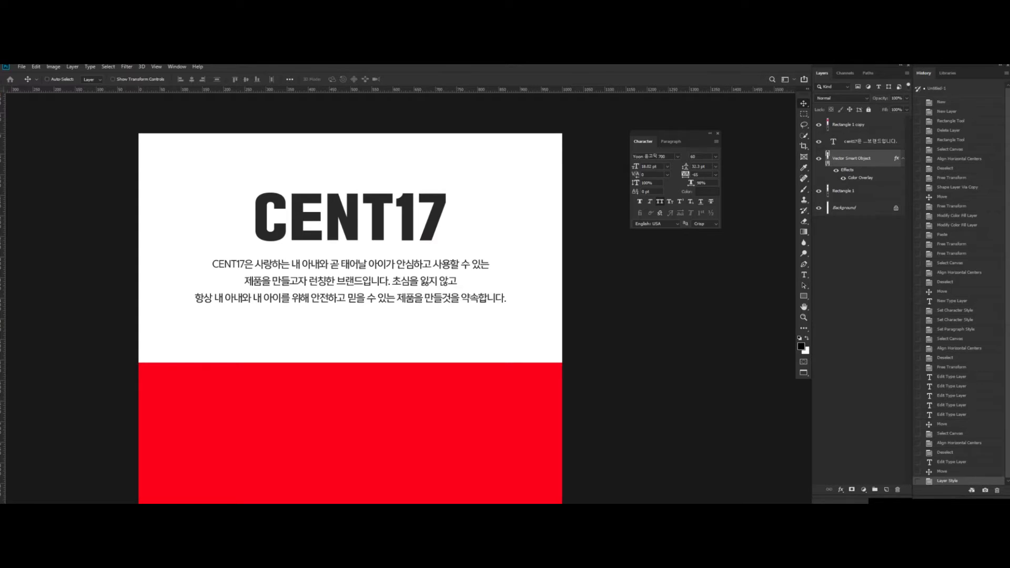
key("alt+Tab")
left_click(517, 297)
left_click_drag(574, 214, 397, 167)
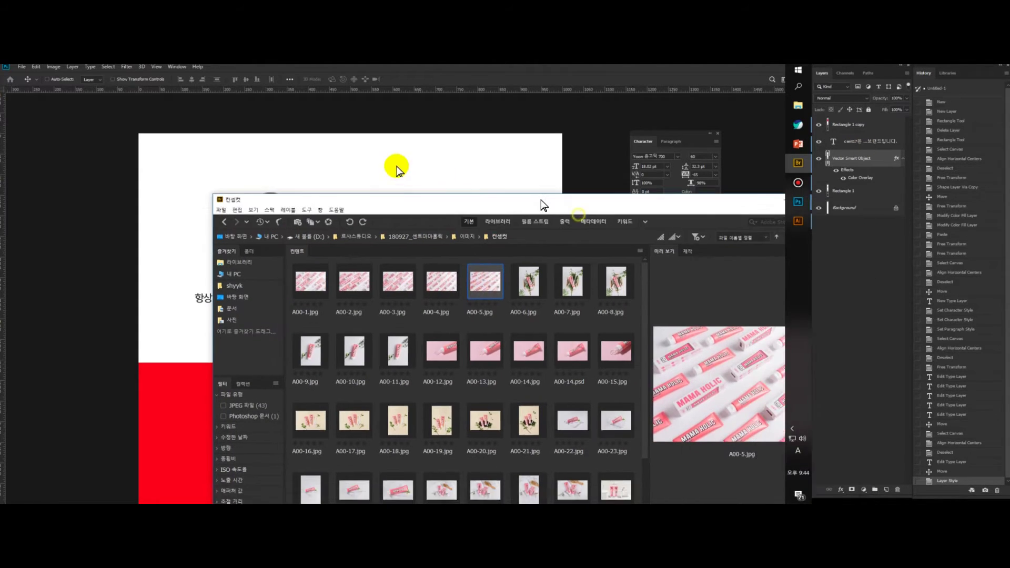
left_click_drag(544, 204, 390, 166)
left_click(269, 255)
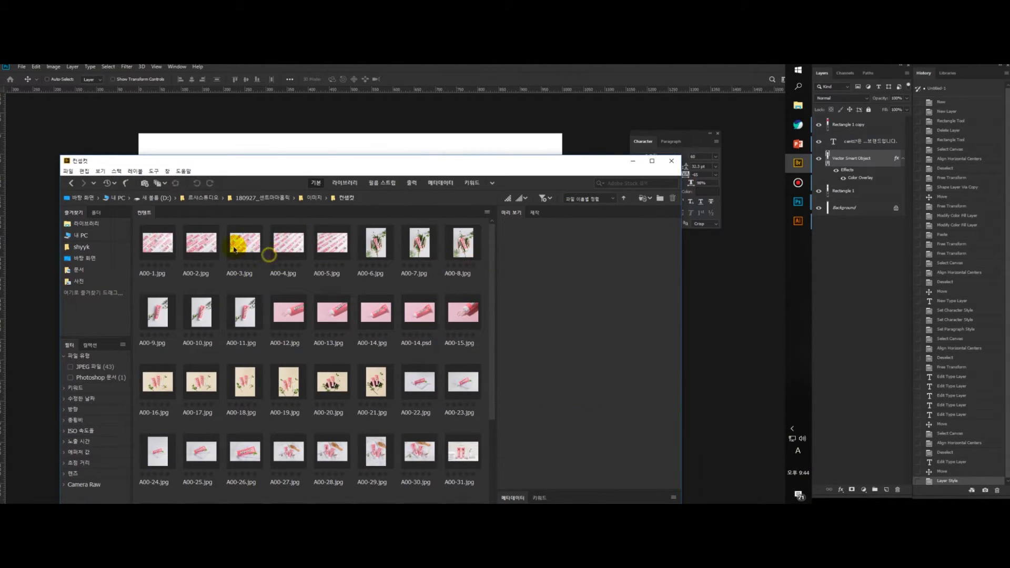
left_click(282, 253)
key("Left")
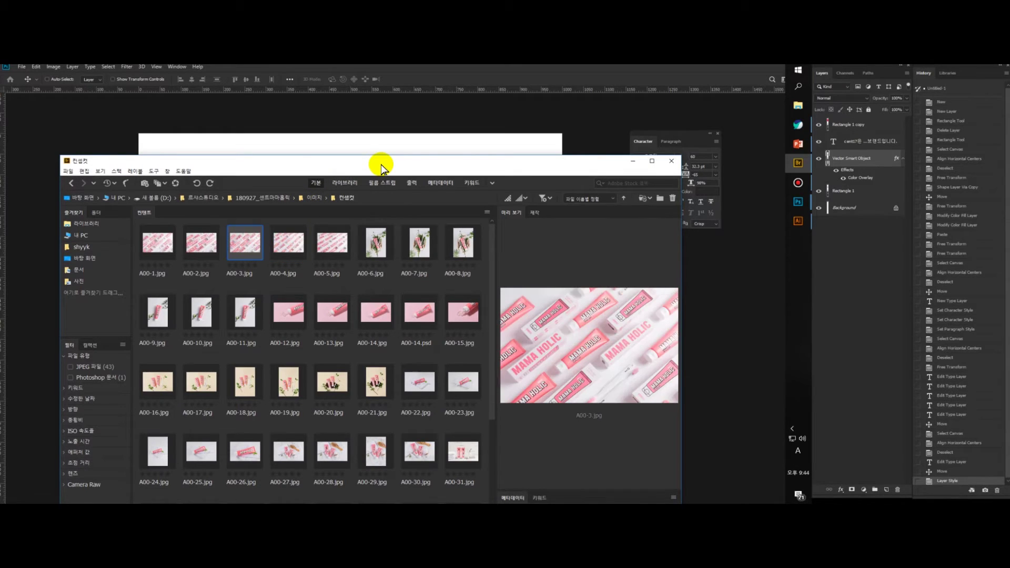
key("Left")
key("Right")
key("Right")
key("Left")
key("Right")
key("Right")
key("Right")
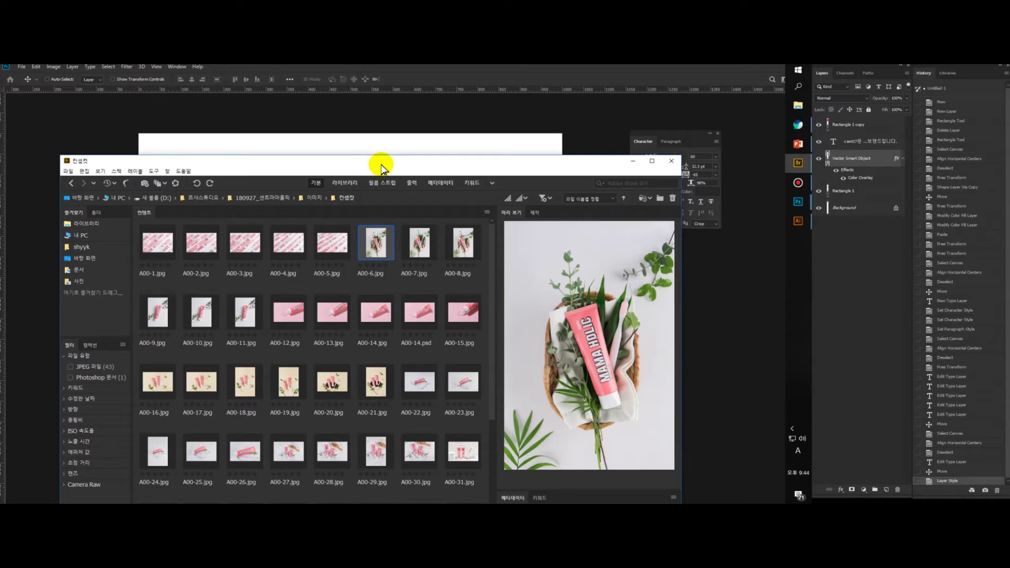
Step: Place A00-1.jpg from Bridge into the product page document as an embedded smart object
left_click(158, 247)
left_click_drag(372, 165, 553, 278)
left_click_drag(337, 358, 370, 230)
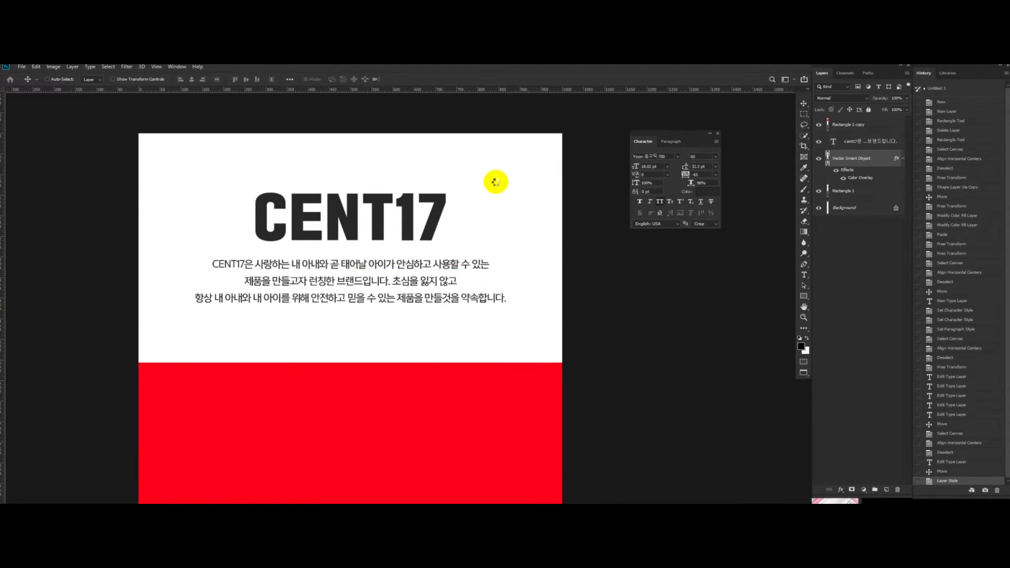
key("Return")
Step: Position the placed photo over the top white section and order its layer below the CENT17 logo and directly above Rectangle 1
left_click_drag(259, 184, 412, 232)
left_click_drag(869, 153, 869, 201)
left_click_drag(361, 169, 472, 219)
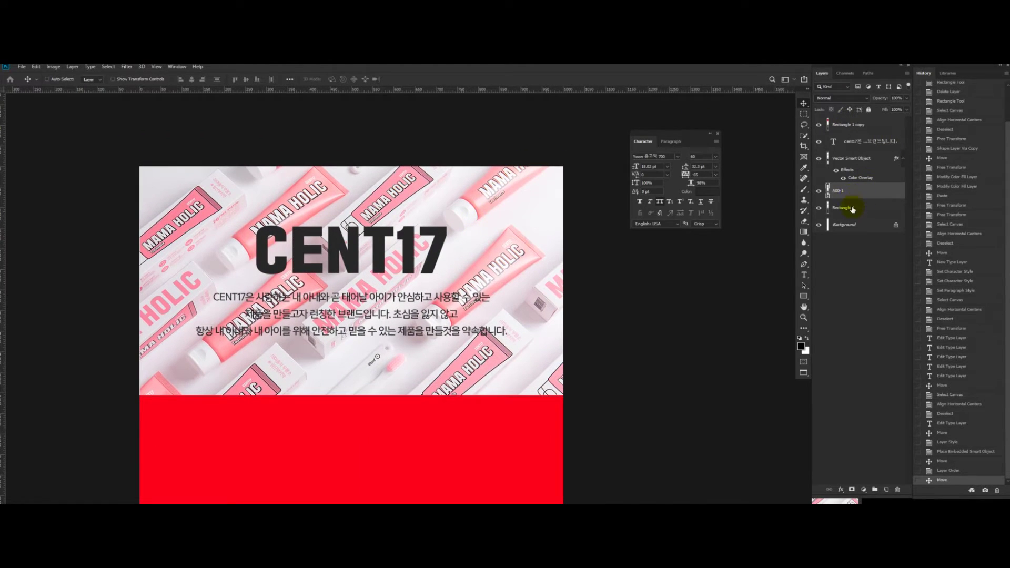
Step: Enlarge the A00-1 photo beyond the section's edges, reposition it and clip it to the Rectangle 1 layer
mouse_move(460, 237)
left_mouse_down()
mouse_move(477, 246)
mouse_move(476, 260)
mouse_move(464, 235)
left_mouse_up()
left_click_drag(398, 188, 403, 195)
mouse_move(446, 245)
left_mouse_down()
mouse_move(456, 234)
mouse_move(476, 237)
mouse_move(460, 239)
left_mouse_up()
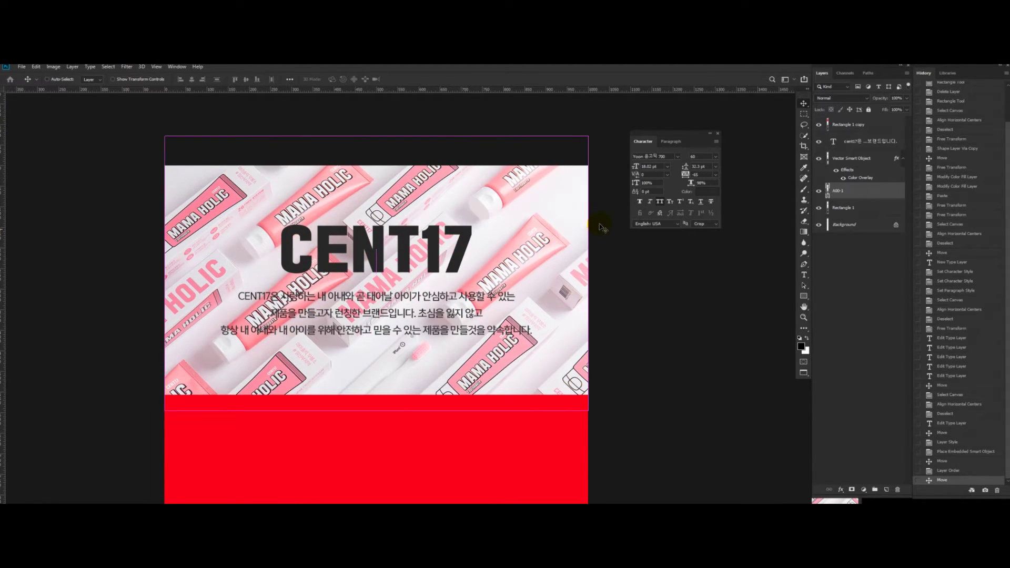
scroll(601, 228, "down", 1)
key("ctrl+t")
left_click_drag(590, 158, 619, 139)
key("Return")
left_click_drag(411, 227, 428, 211)
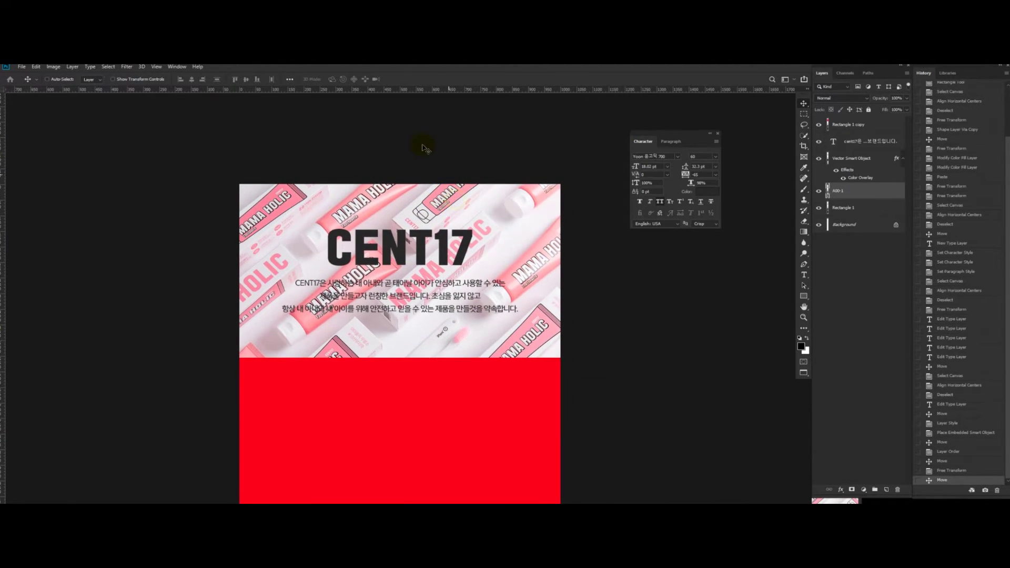
scroll(418, 221, "up", 1)
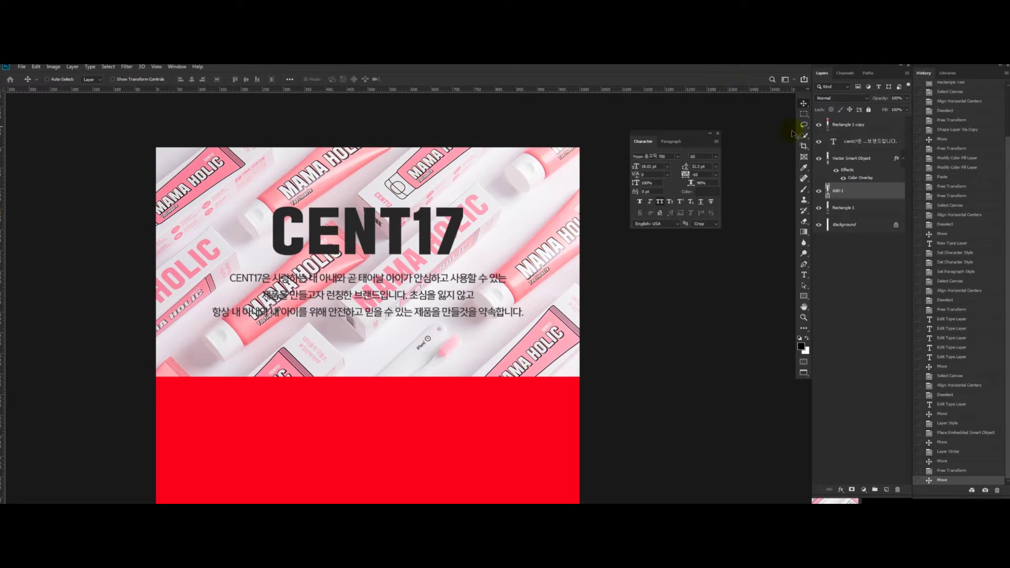
key("ctrl+alt+g")
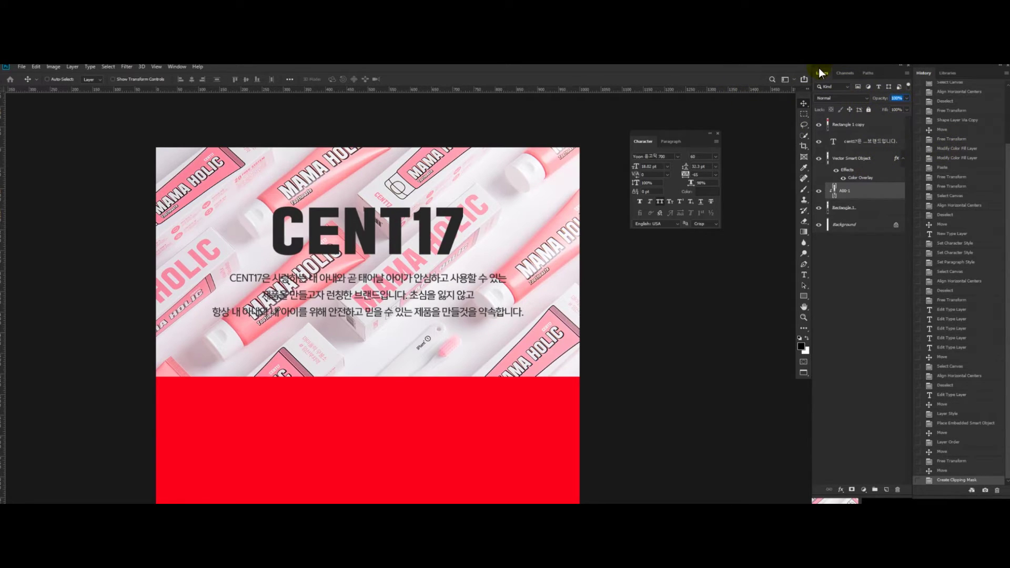
Step: Try 30% opacity on the A00-1 photo layer, then lower it to 20%
key("3")
left_click_drag(479, 216, 480, 225)
scroll(519, 195, "down", 2)
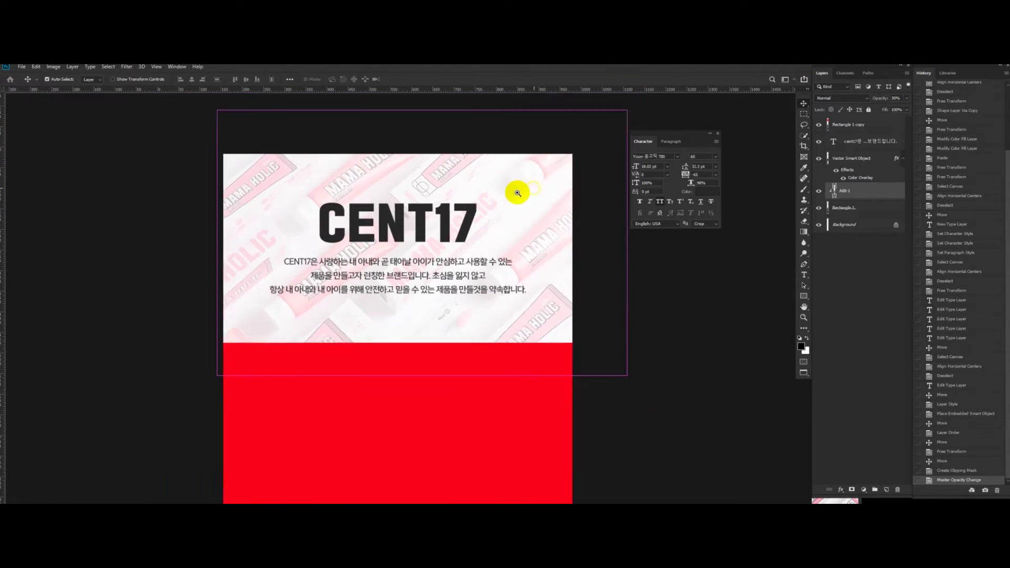
scroll(497, 192, "up", 2)
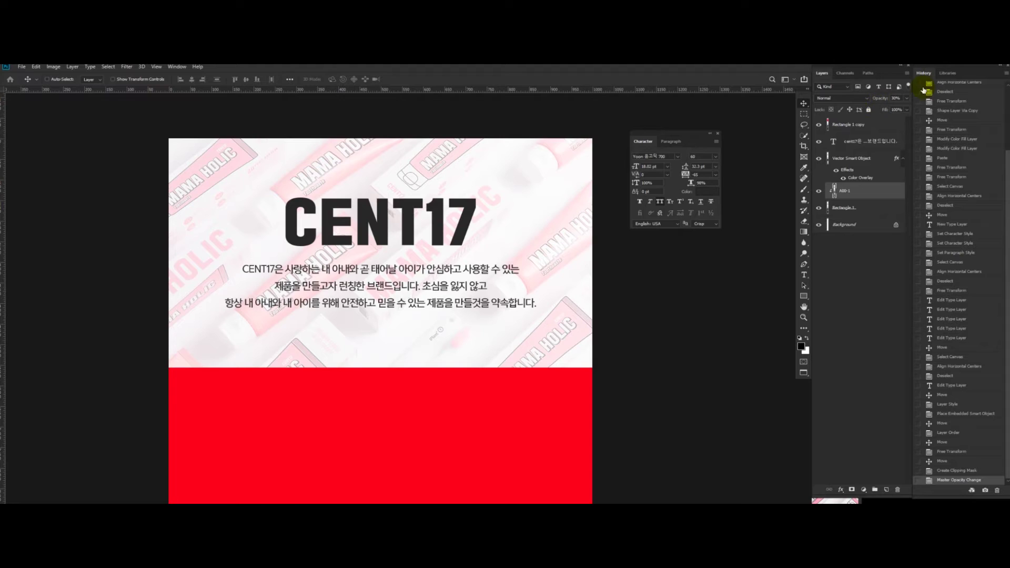
type("20")
key("Return")
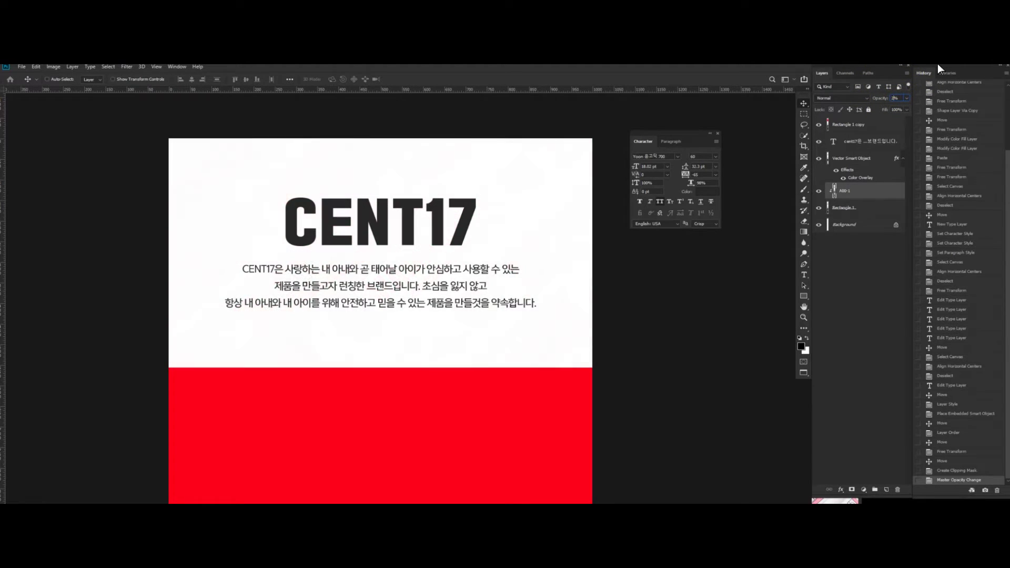
left_click_drag(521, 199, 516, 204)
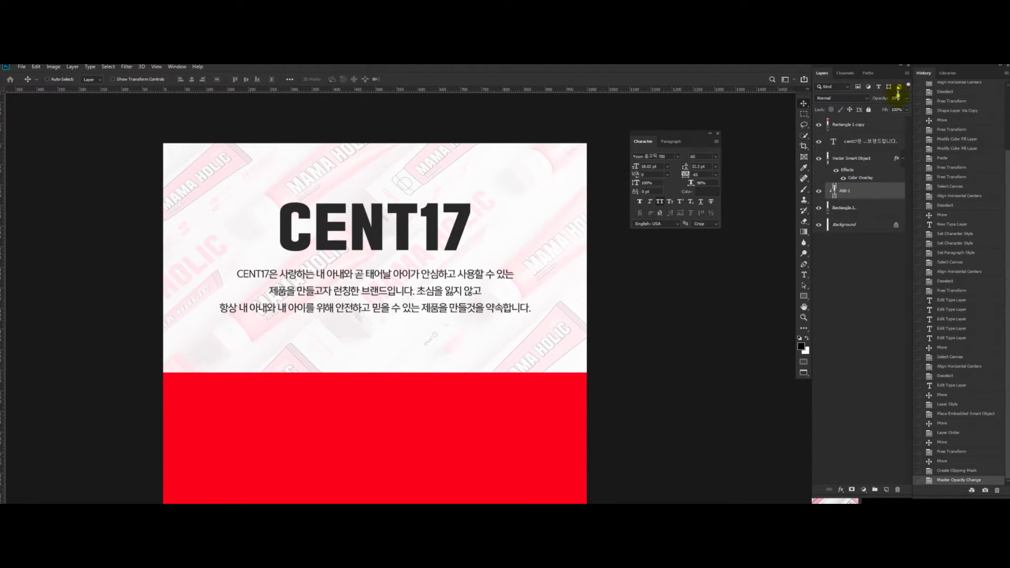
Step: Try a black 000000 fill on the rectangle behind the photo, then restore it to white
key("Return")
left_click_drag(445, 196, 445, 198)
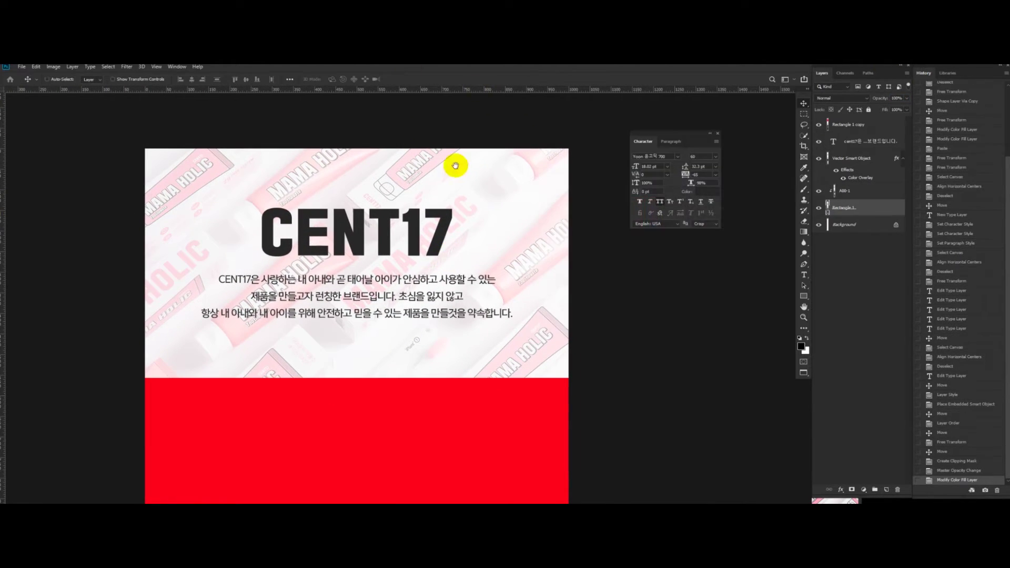
left_click_drag(468, 224, 476, 222)
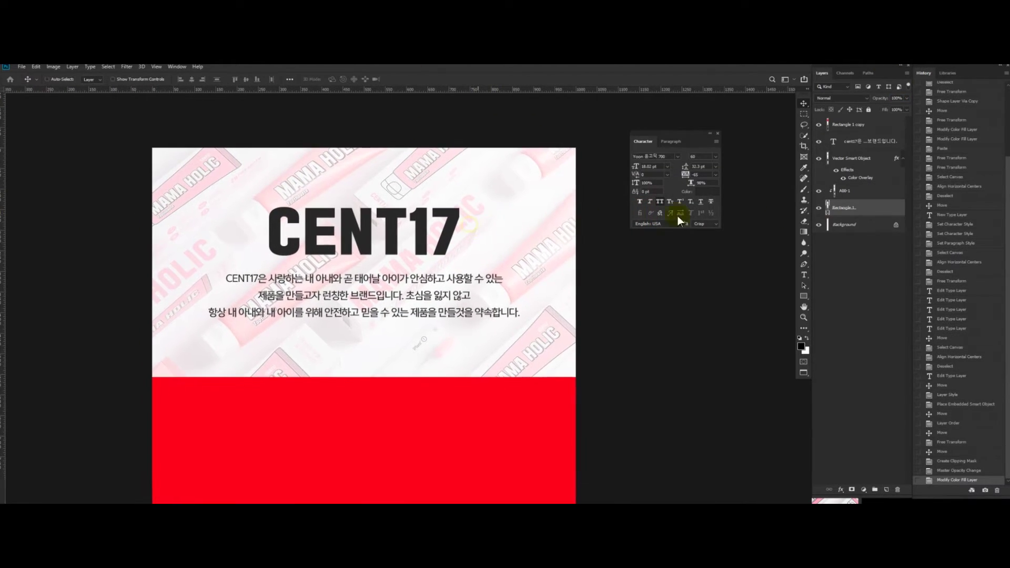
double_click(827, 209)
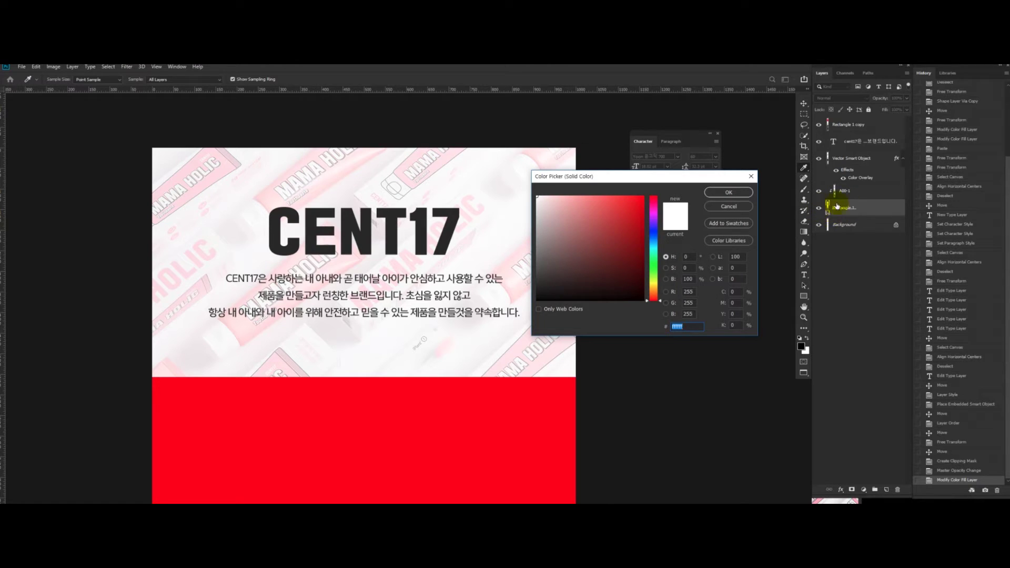
left_click_drag(562, 238, 464, 331)
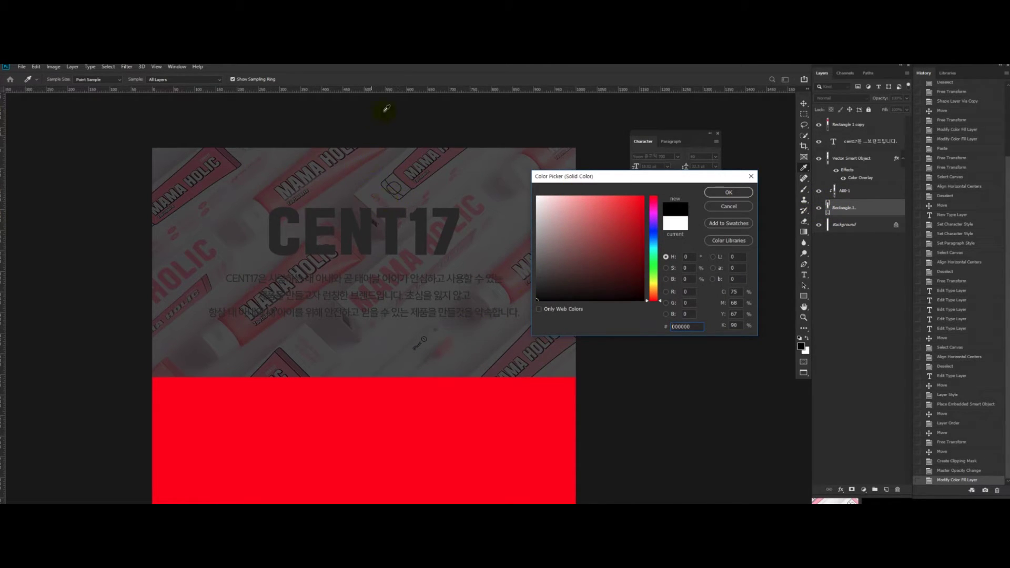
left_click_drag(580, 238, 497, 148)
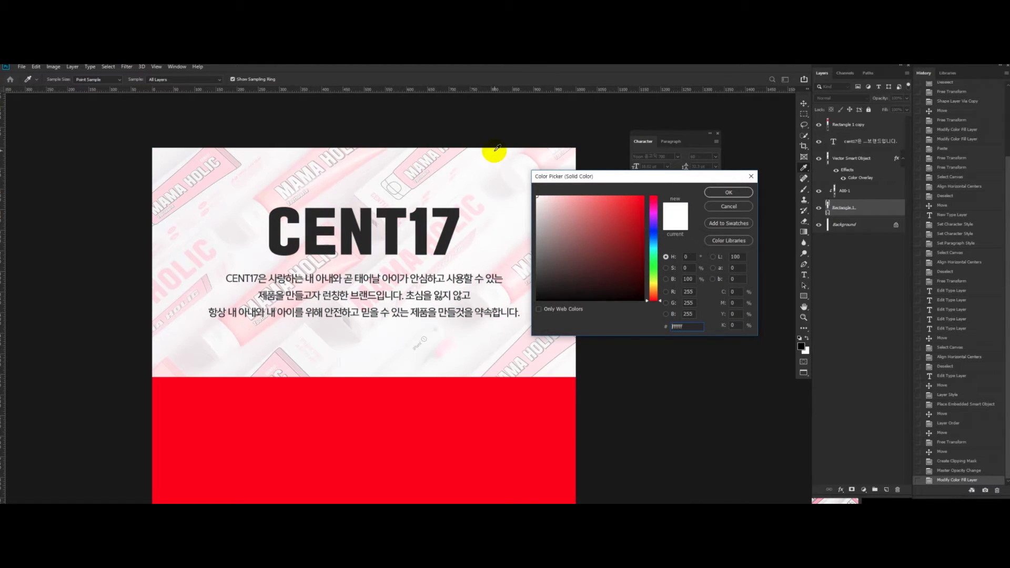
left_click(744, 196)
Step: Select the brand description and adjust its vertical position to leave a wider gap below the CENT17 logo
left_click_drag(418, 213, 463, 233)
left_click(428, 285, "ctrl")
key("Up")
key("Up")
key("Up")
key("Up")
key("Up")
key("Up")
key("Up")
key("Up")
key("Up")
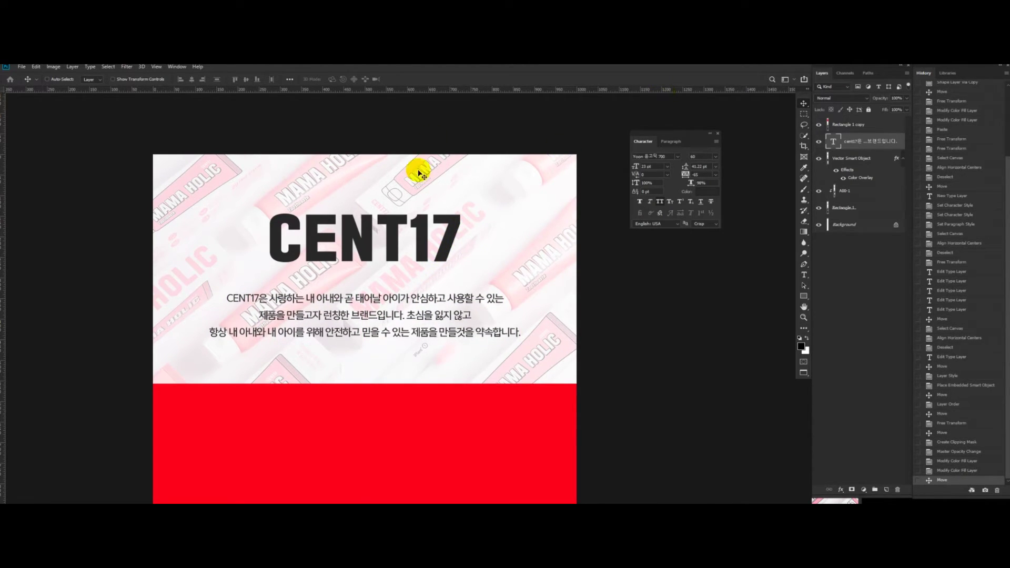
Step: Nudge the CENT17 logo down so it sits closer to the brand description
left_click(397, 217)
key("shift+Down")
key("shift+Down")
key("shift+Down")
left_click_drag(473, 196, 438, 205)
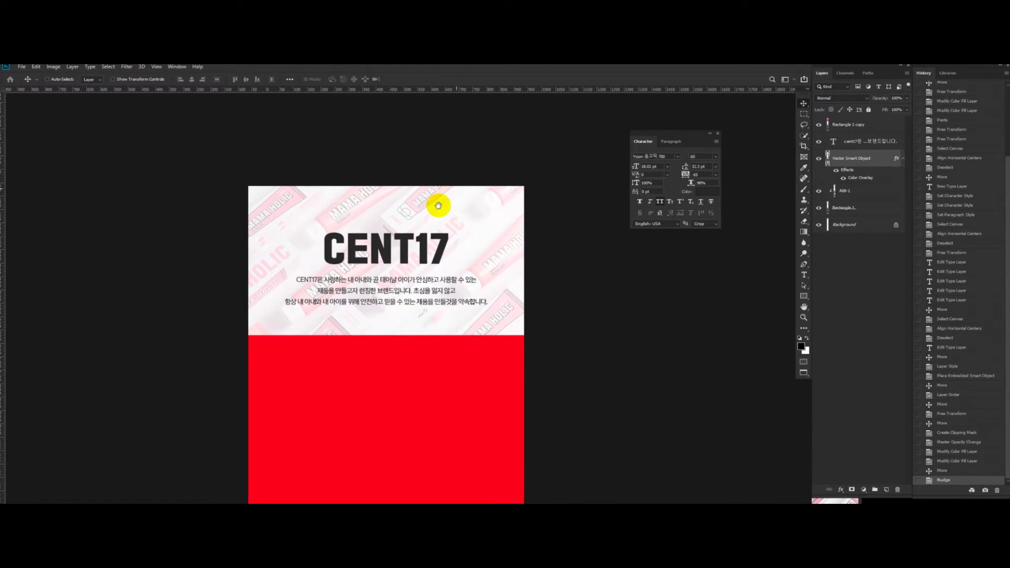
scroll(453, 211, "down", 1)
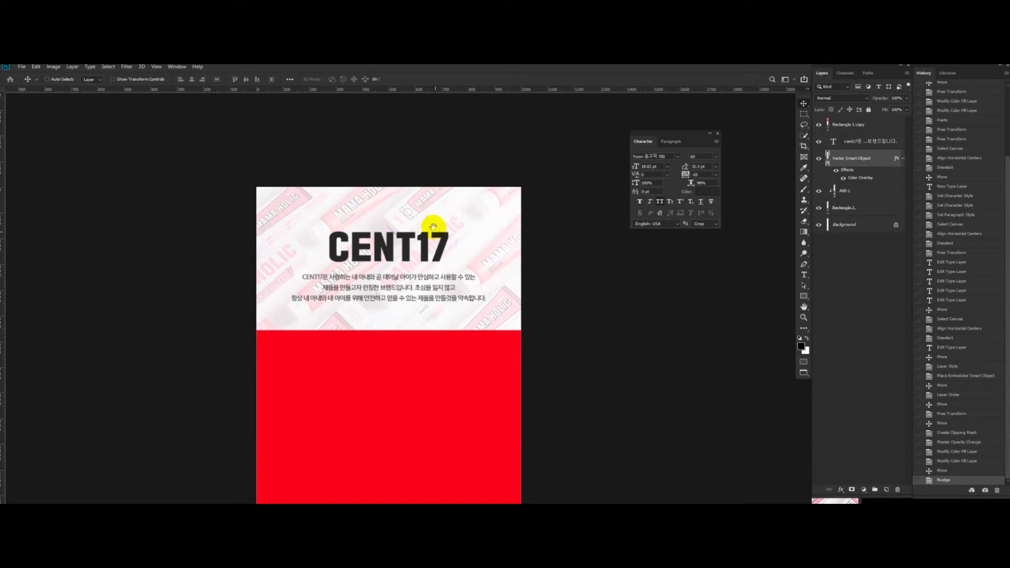
scroll(413, 228, "up", 1)
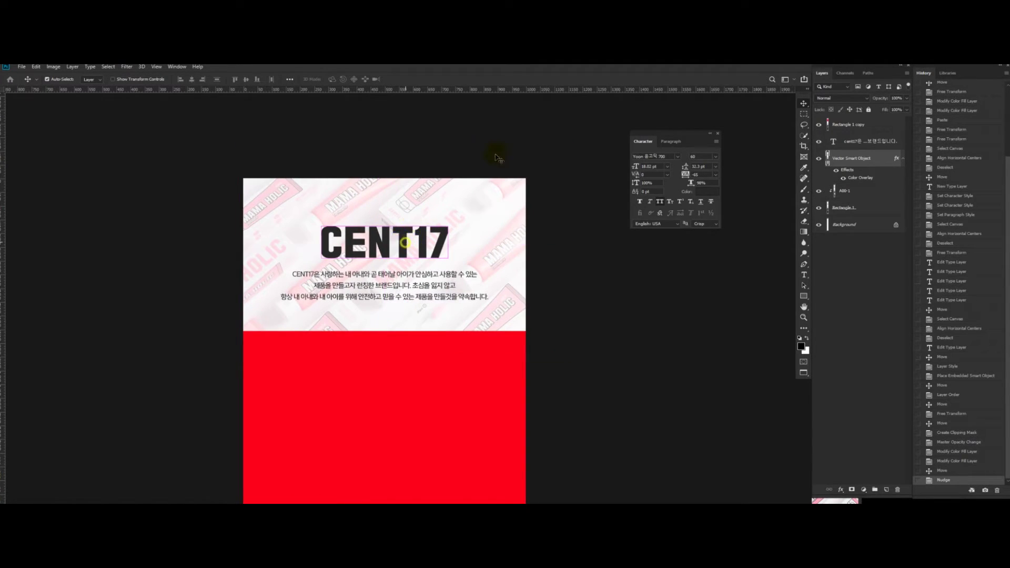
Step: Select the brand description text and nudge it slightly up within the header section
left_click(415, 292)
key("Up")
key("Up")
key("Up")
key("Up")
key("Up")
key("Up")
key("Up")
key("Up")
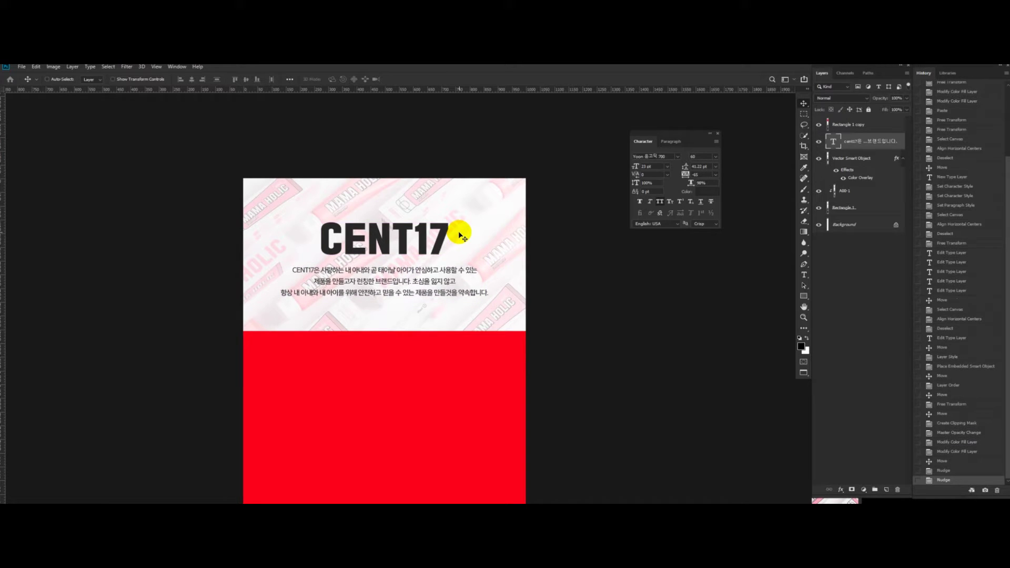
Step: Judge the header's spacing against the whole page and nudge the CENT17 logo slightly up
scroll(463, 221, "up", 3)
scroll(527, 221, "up", 1)
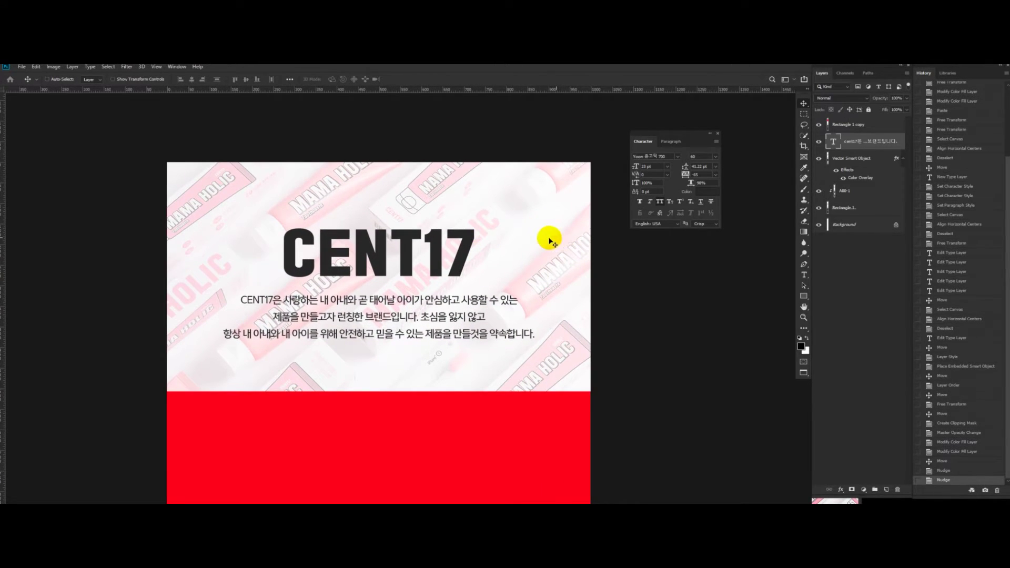
scroll(531, 198, "down", 5)
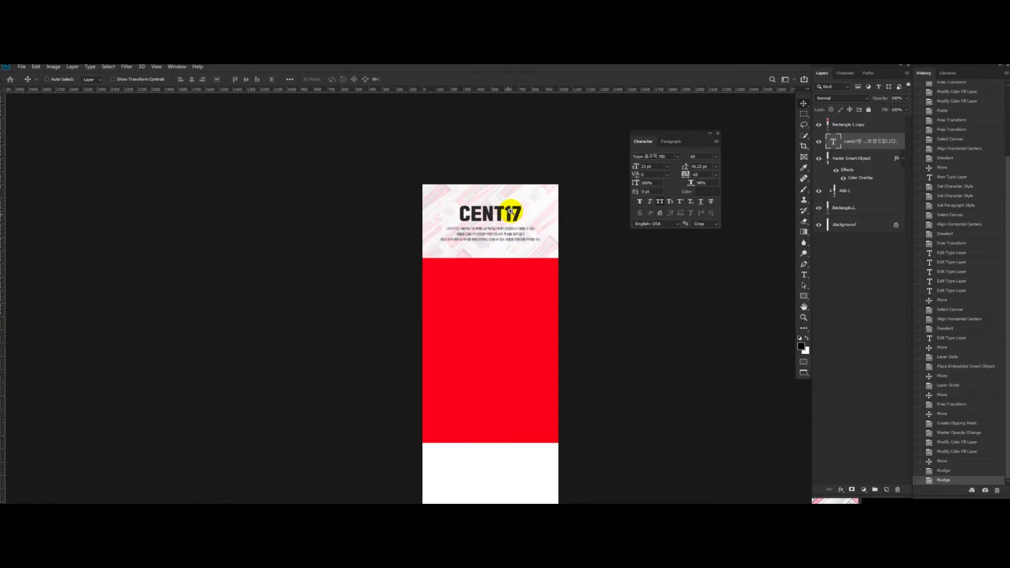
scroll(513, 211, "up", 5)
scroll(566, 184, "down", 2)
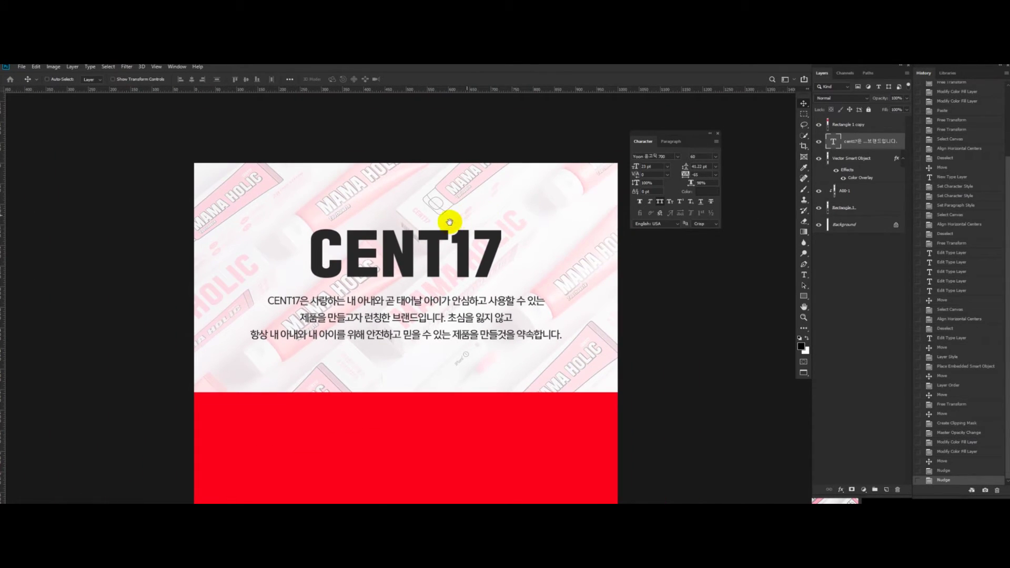
scroll(505, 205, "down", 3)
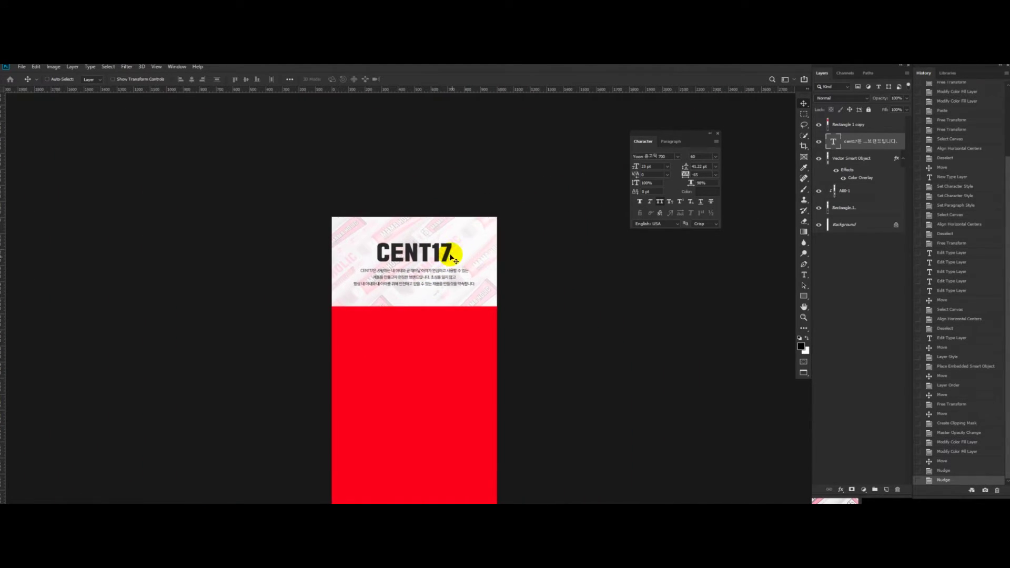
scroll(441, 254, "up", 1)
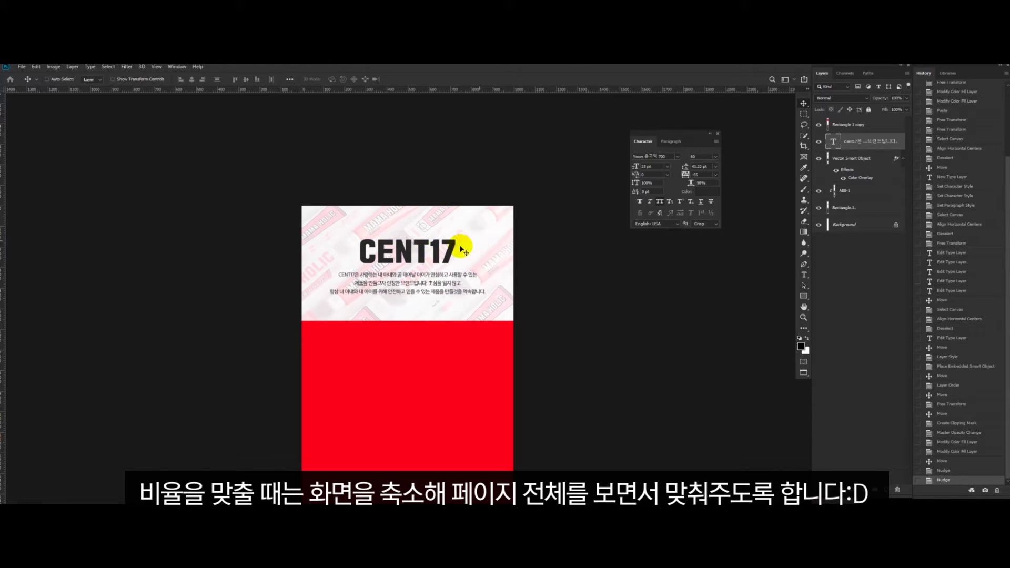
left_click(421, 250, "ctrl")
key("Up")
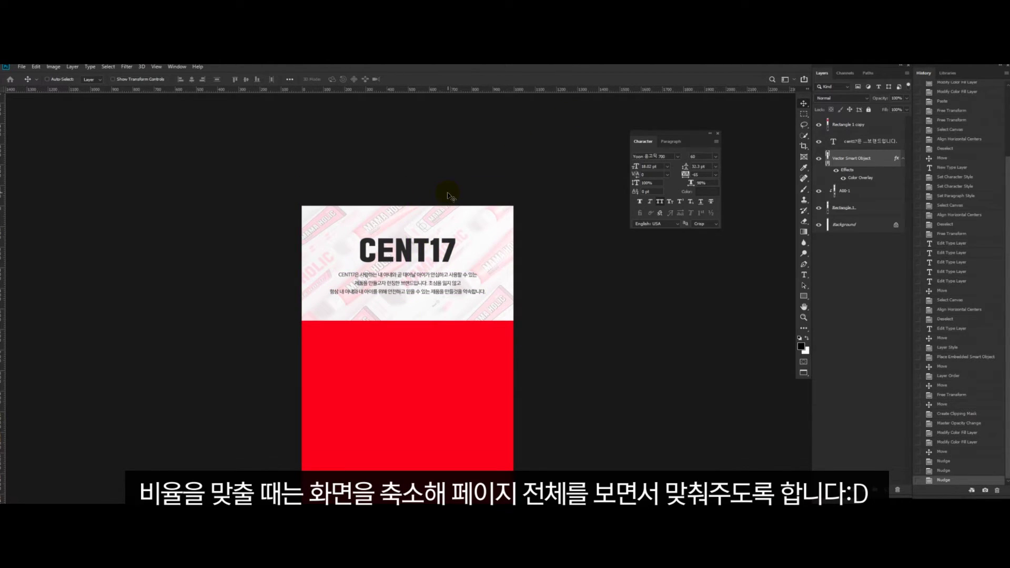
mouse_move(454, 244)
left_mouse_down()
mouse_move(414, 262)
mouse_move(453, 235)
left_mouse_up()
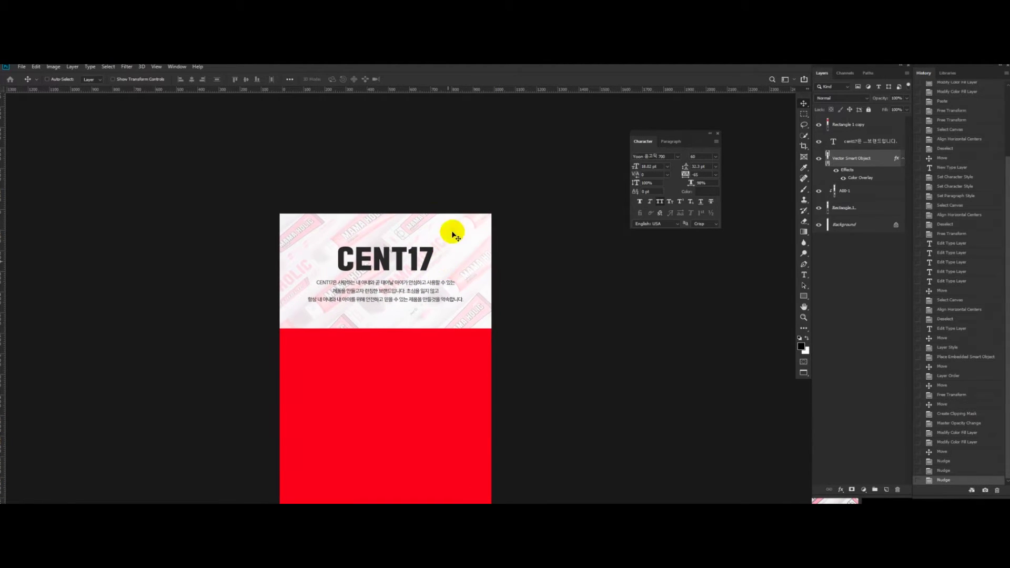
Step: Lower the A00-1 background photo layer's opacity to 10%
scroll(428, 246, "up", 1)
scroll(342, 300, "up", 2)
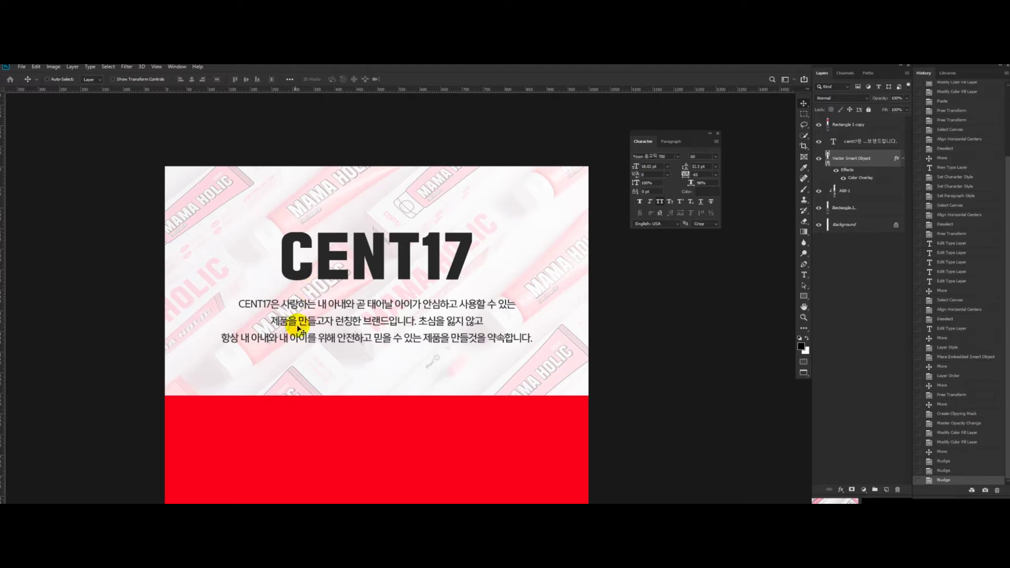
left_click_drag(331, 304, 337, 308)
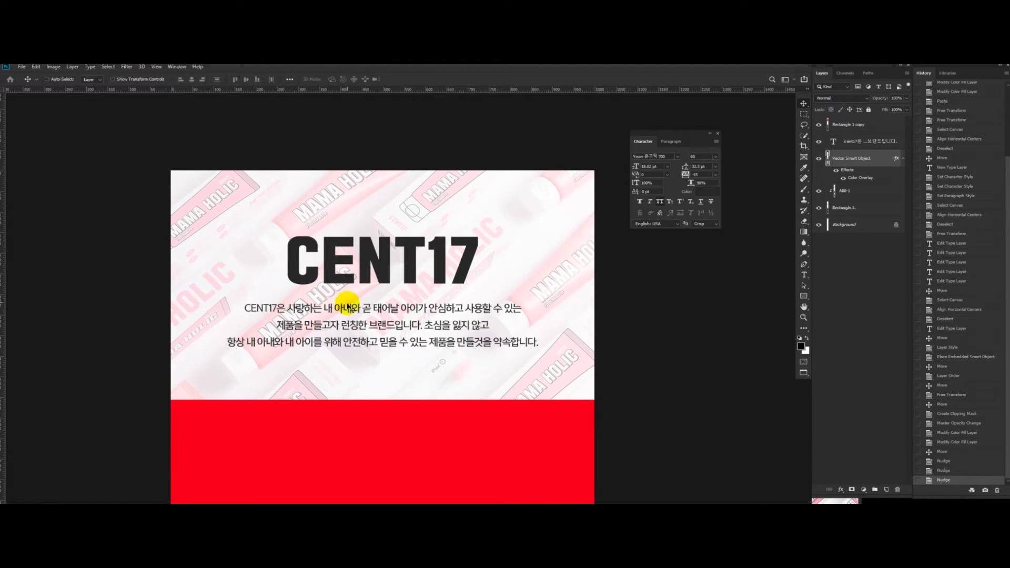
left_click(845, 189)
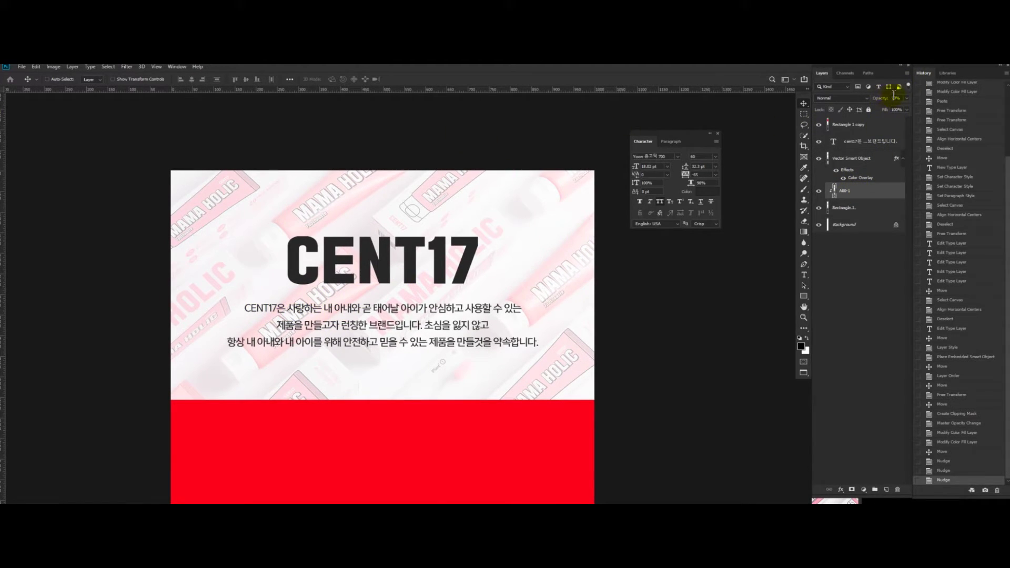
type("15")
key("Return")
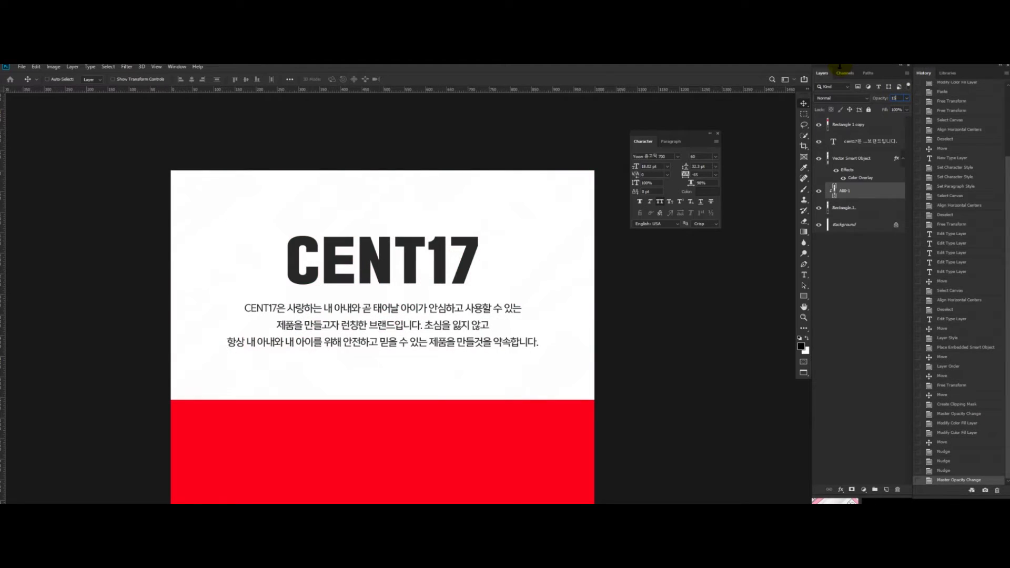
Step: Examine the header section with its fainter background photo and the red section below at several magnifications
scroll(517, 236, "down", 3)
left_click_drag(514, 241, 499, 245)
scroll(426, 263, "up", 3)
mouse_move(426, 263)
left_mouse_down()
mouse_move(431, 250)
mouse_move(417, 269)
mouse_move(429, 266)
left_mouse_up()
left_click_drag(493, 260, 458, 190)
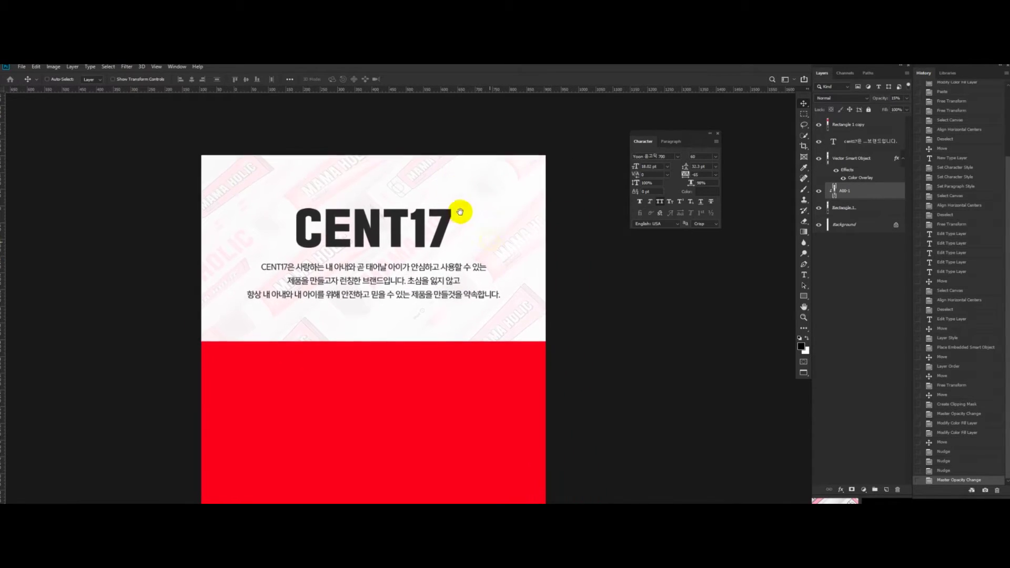
left_click_drag(488, 298, 469, 212)
left_click_drag(553, 197, 514, 210)
left_click_drag(492, 266, 416, 306)
left_click_drag(401, 185, 401, 206)
left_click_drag(440, 277, 421, 250)
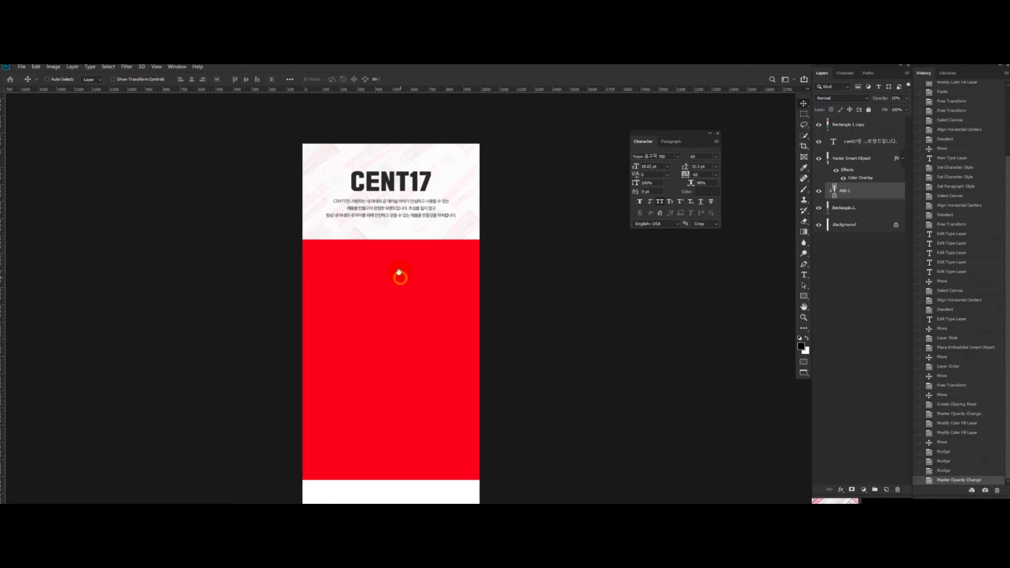
left_click_drag(411, 284, 398, 261)
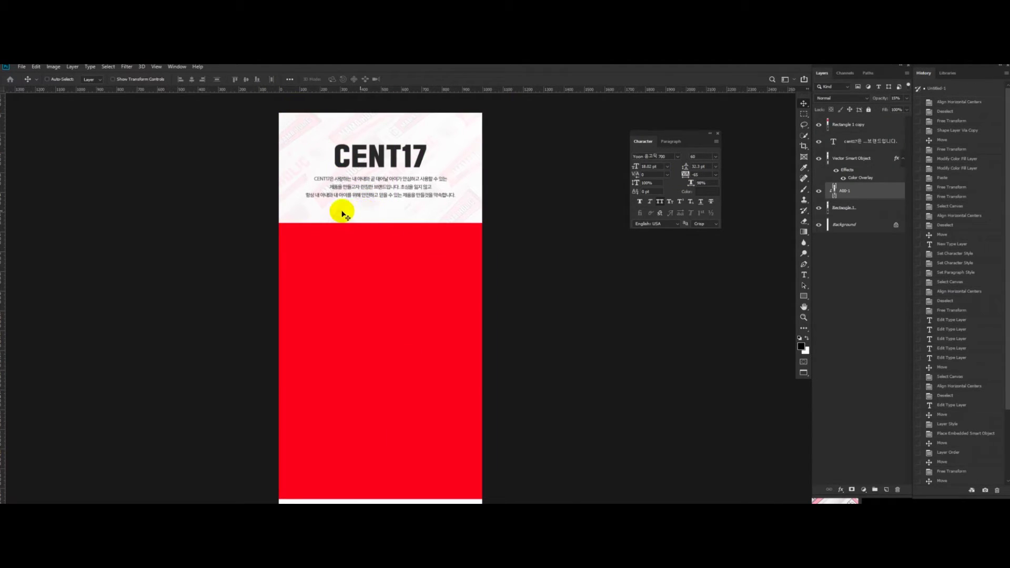
left_click_drag(386, 233, 393, 230)
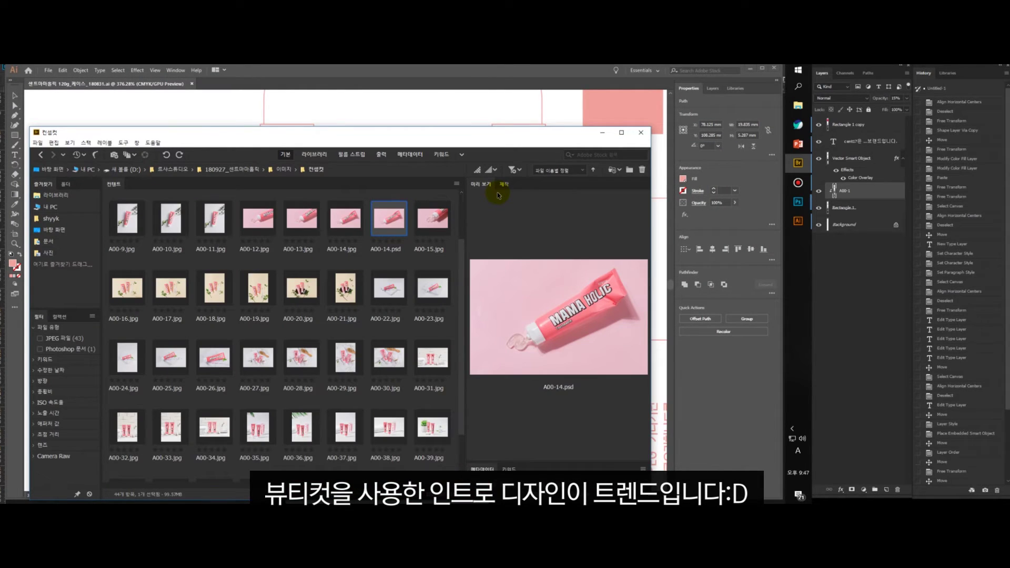
Step: Browse the concept product photos in Bridge for an intro image, comparing shots up to A00-36.jpg
key("Down")
key("Down")
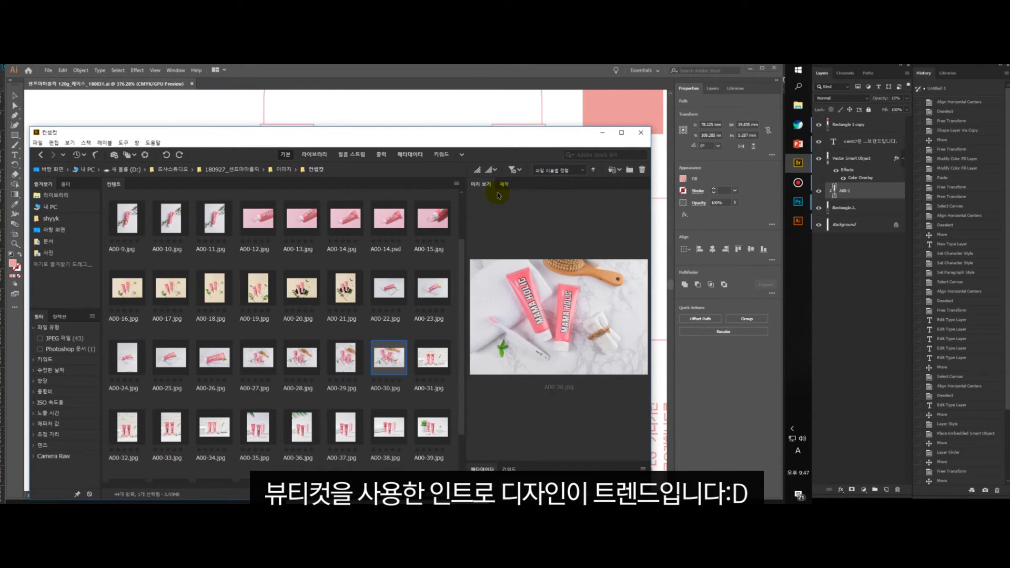
key("Left")
key("Left")
key("Left")
key("Left")
key("Left")
key("Left")
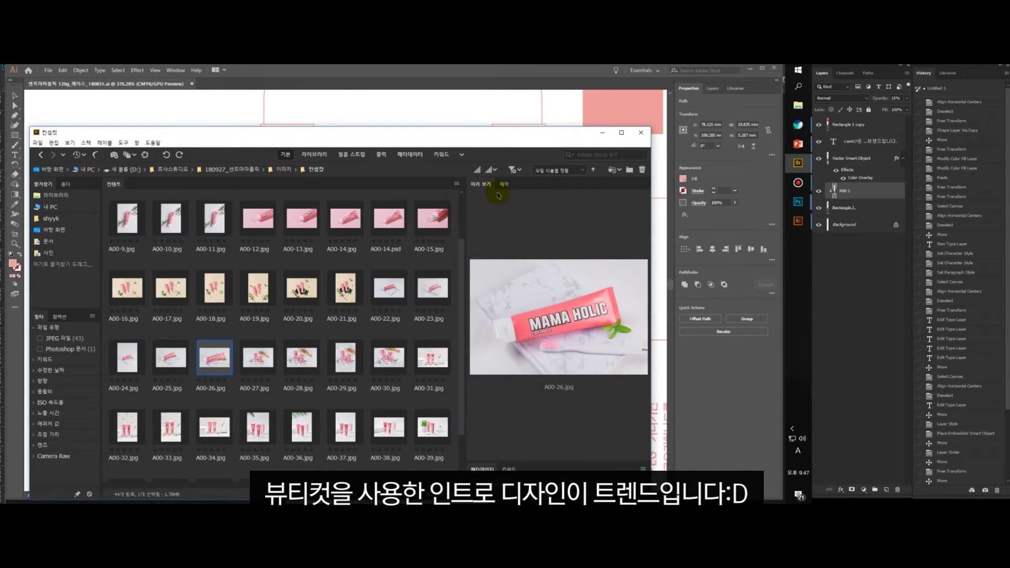
key("Down")
key("Right")
key("Right")
key("Right")
key("Right")
key("Right")
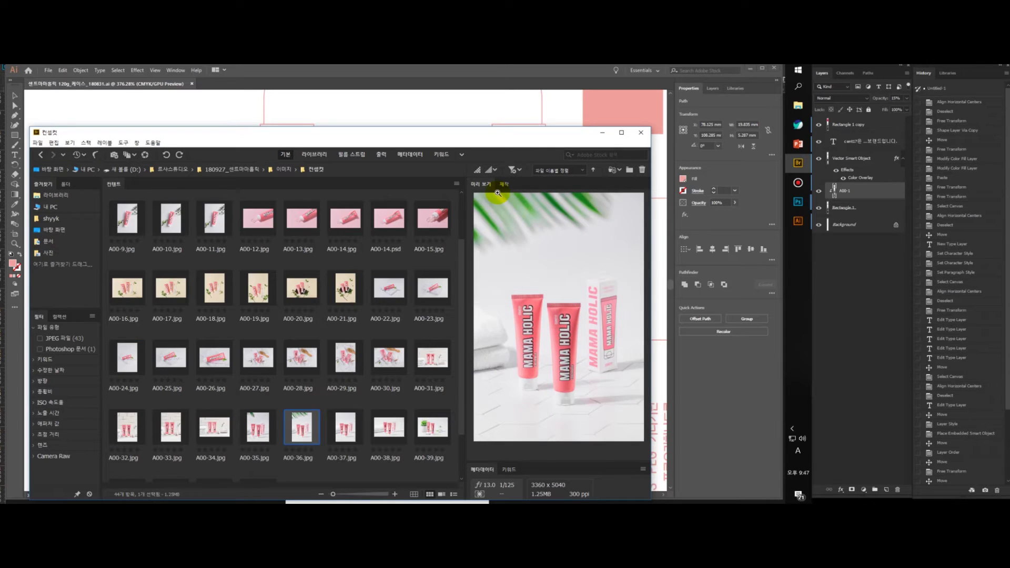
Step: Move the Bridge window away from the Photoshop canvas so the page is unobstructed
left_click_drag(460, 136, 746, 67)
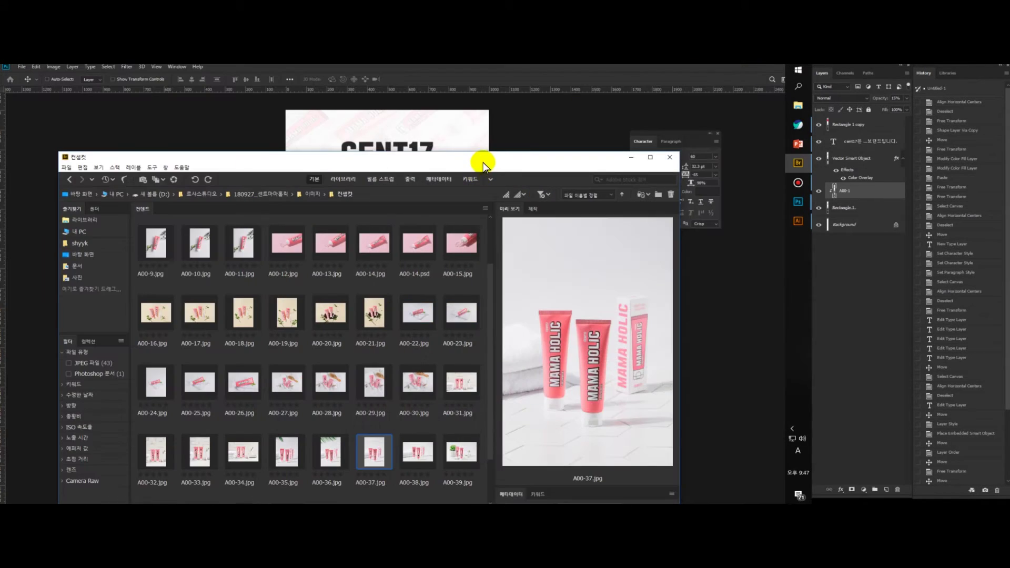
left_click_drag(480, 158, 867, 118)
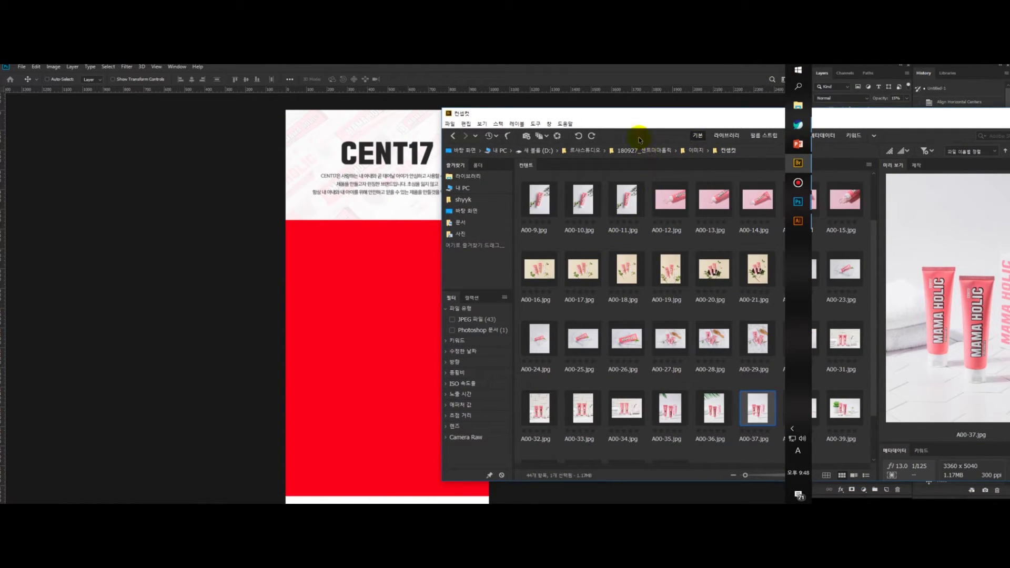
left_click_drag(651, 134, 1000, 115)
Step: Select the red Rectangle 1 copy layer and place the A00-36 photo above it as an embedded smart object
left_click(386, 278)
scroll(463, 231, "down", 1)
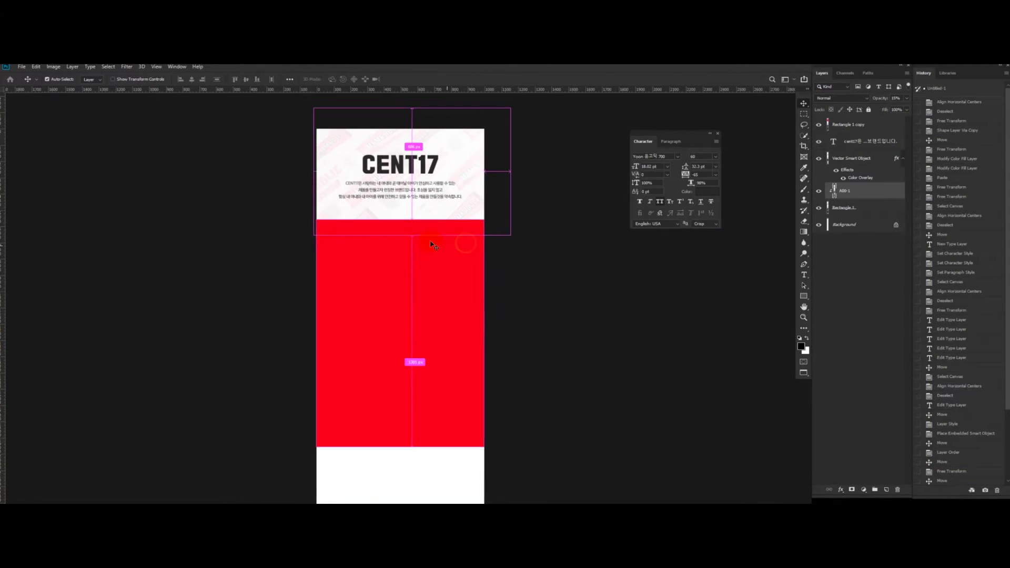
left_click(403, 292, "ctrl")
scroll(457, 255, "down", 2)
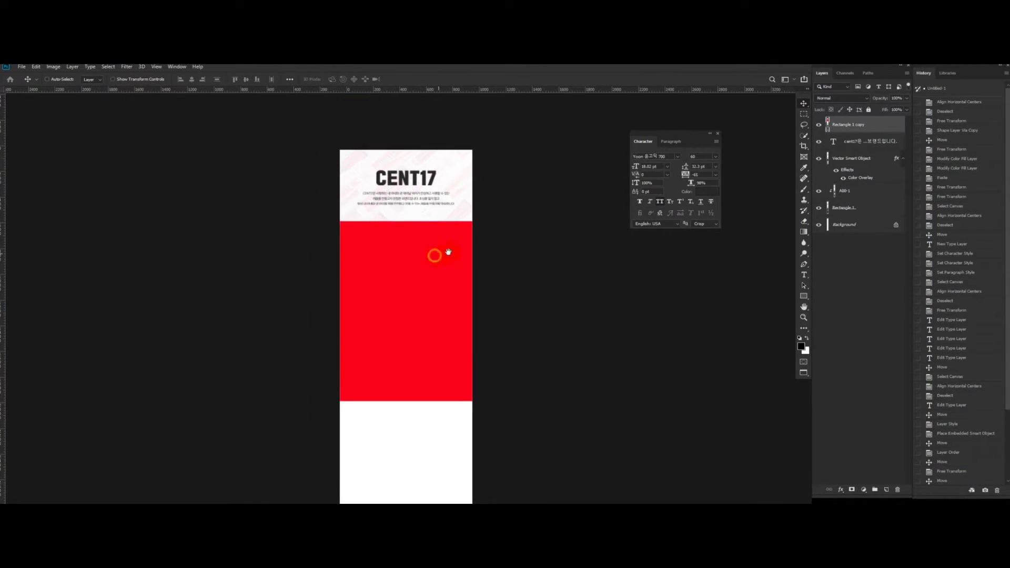
left_click(386, 256)
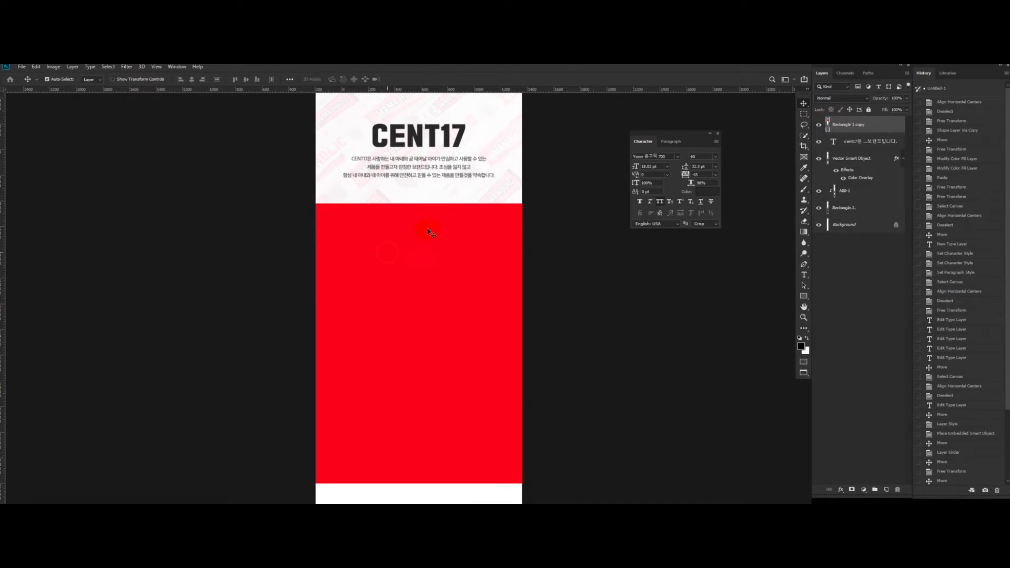
left_click(452, 258, "alt")
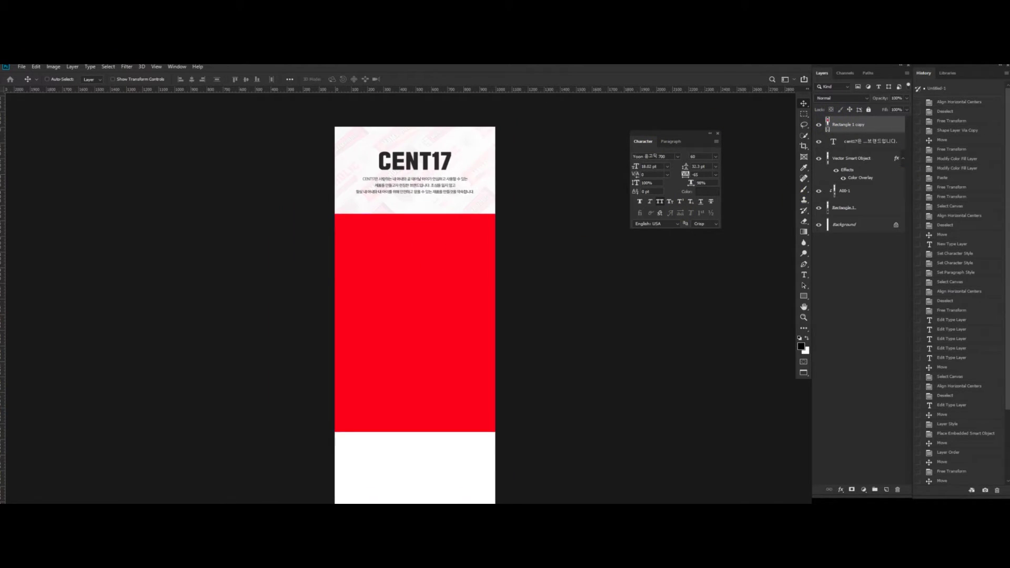
key("alt+Tab")
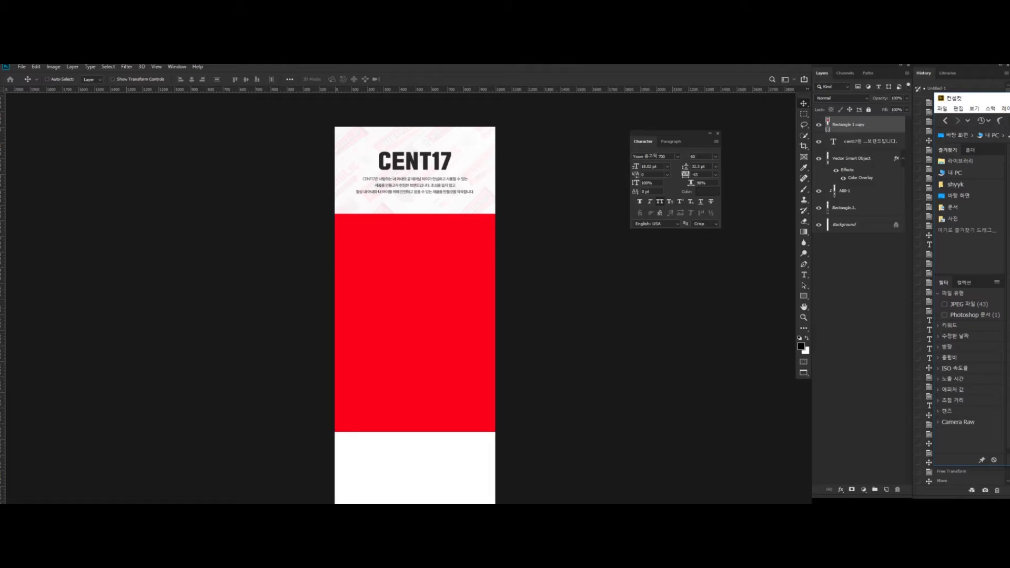
left_click_drag(563, 289, 564, 290)
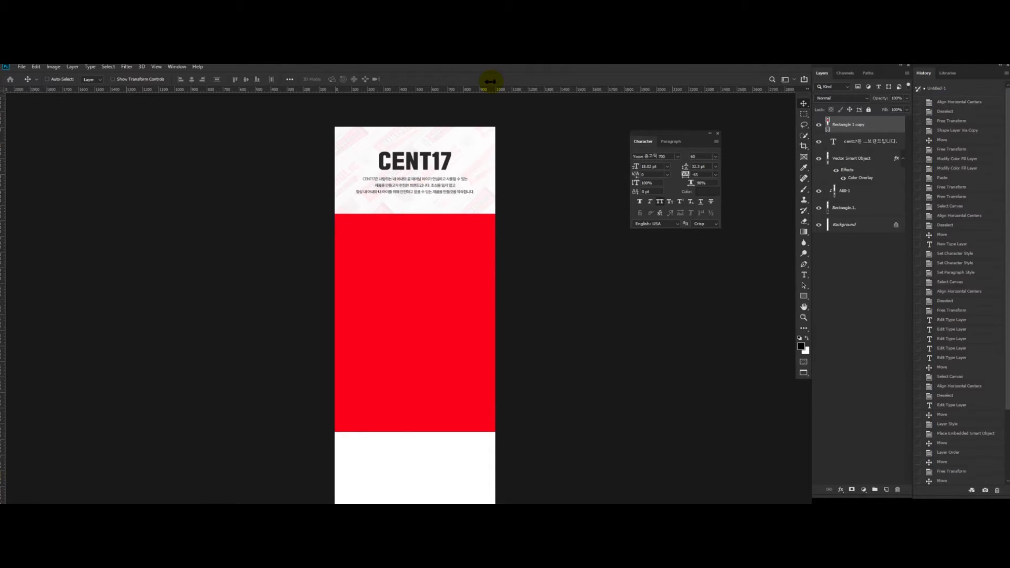
left_click(322, 80)
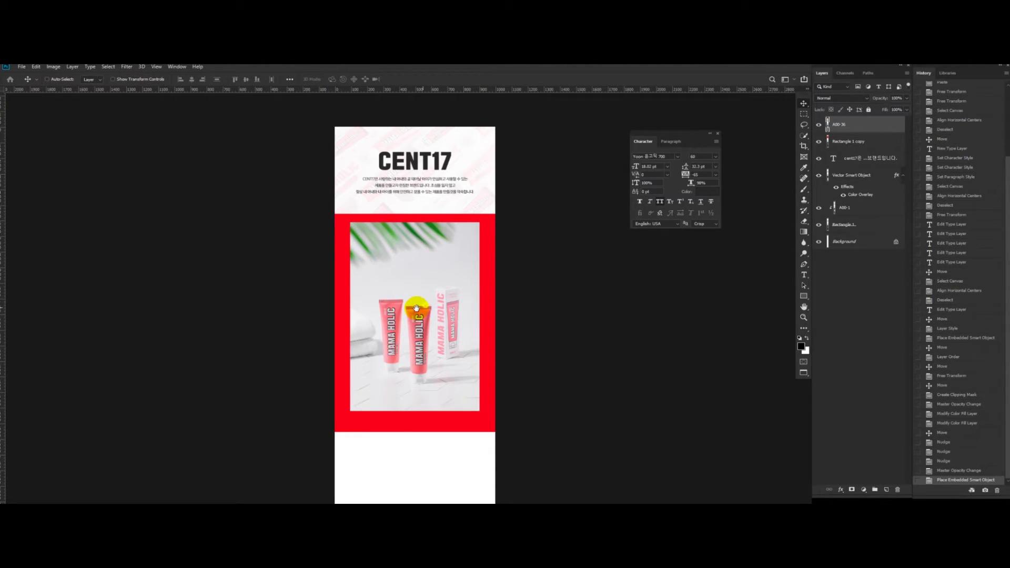
Step: Scale the A00-36 photo proportionally to about 131.6% so it covers the red section
left_click_drag(417, 307, 408, 309)
key("ctrl+t")
left_click_drag(470, 223, 492, 214)
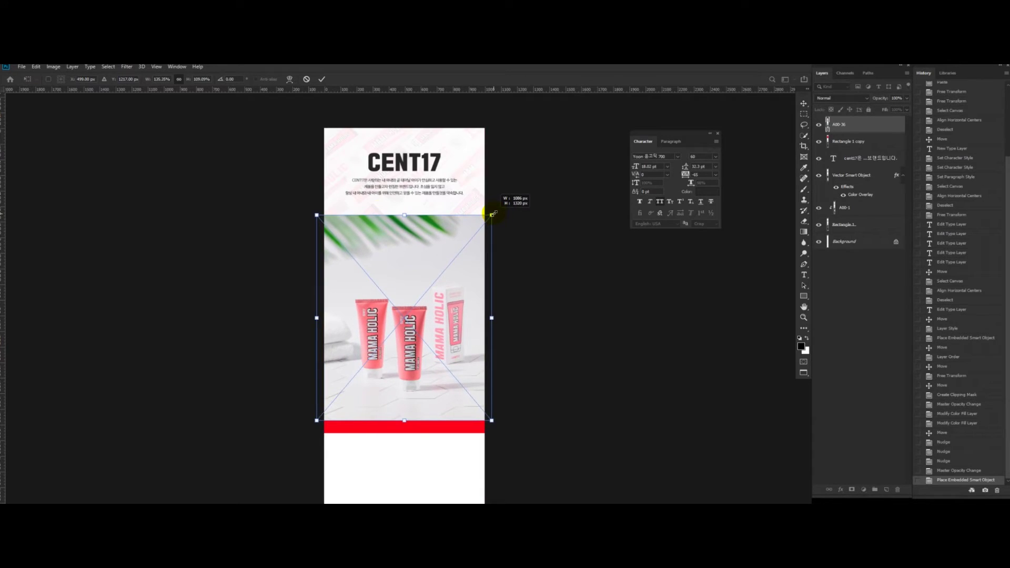
key("ctrl+z")
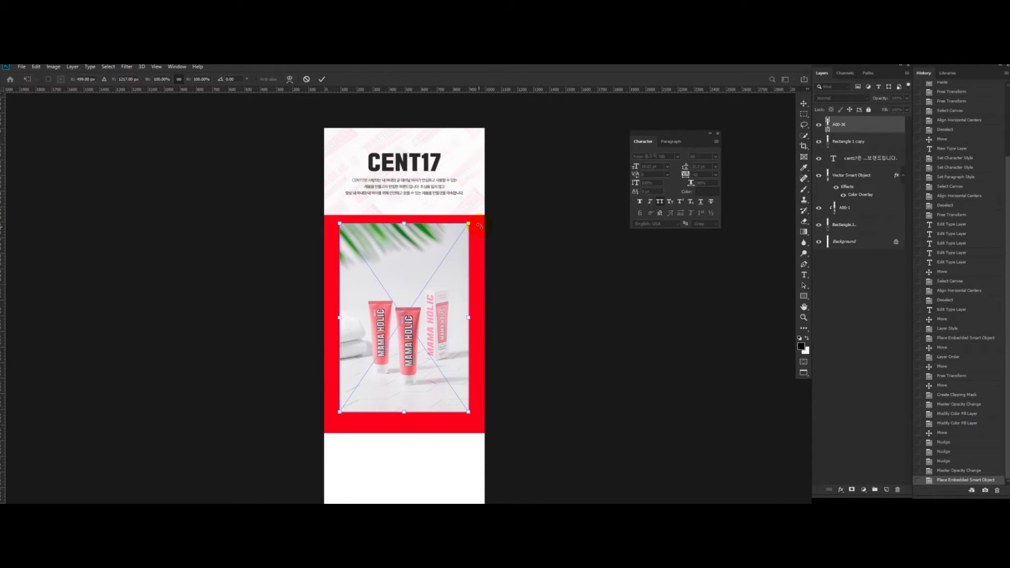
left_click_drag(469, 224, 509, 193)
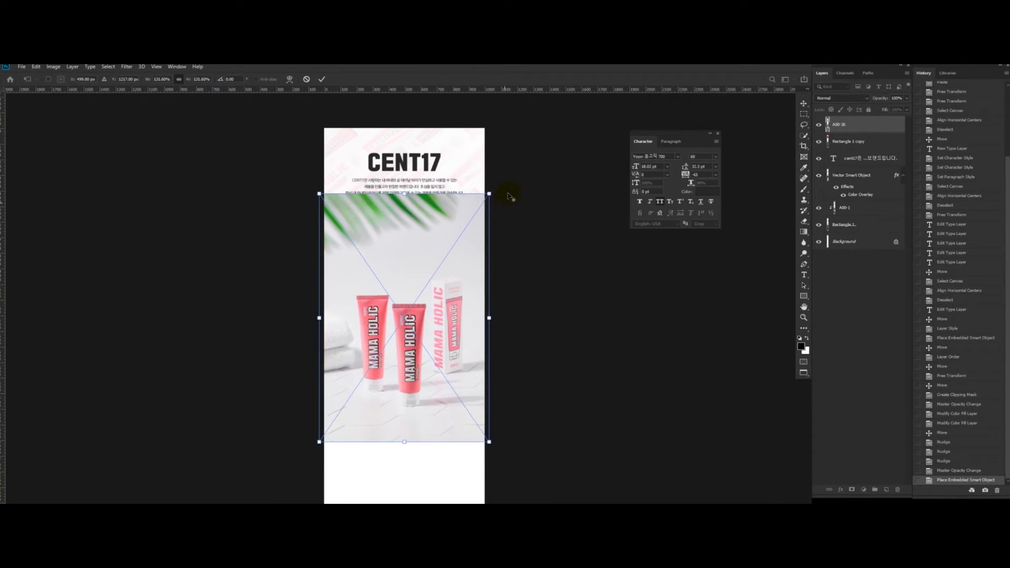
key("Return")
left_click_drag(396, 203, 399, 208)
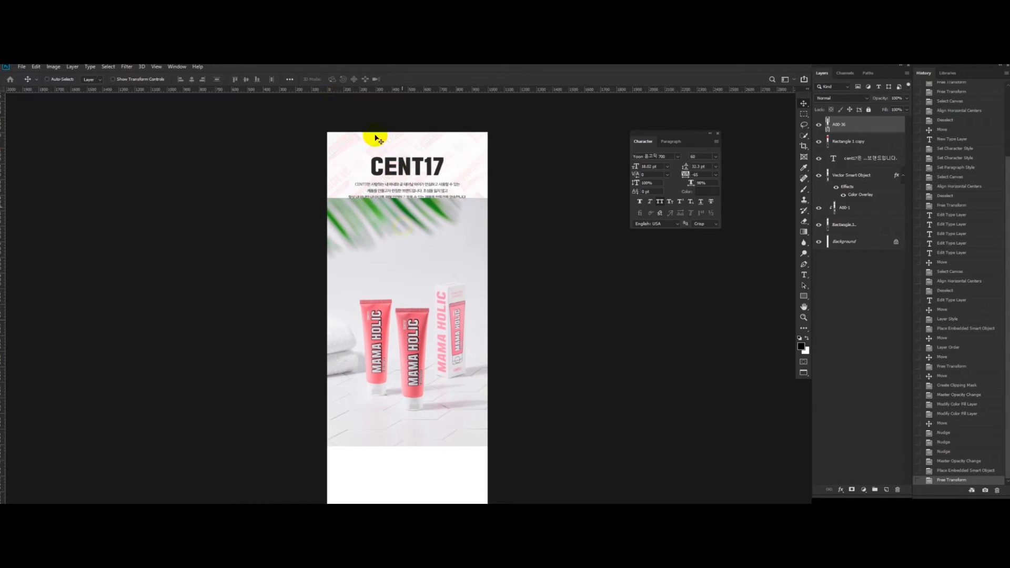
Step: Clip the A00-36 photo to the red Rectangle 1 copy section and shift it down under the CENT17 header
key("ctrl+alt+g")
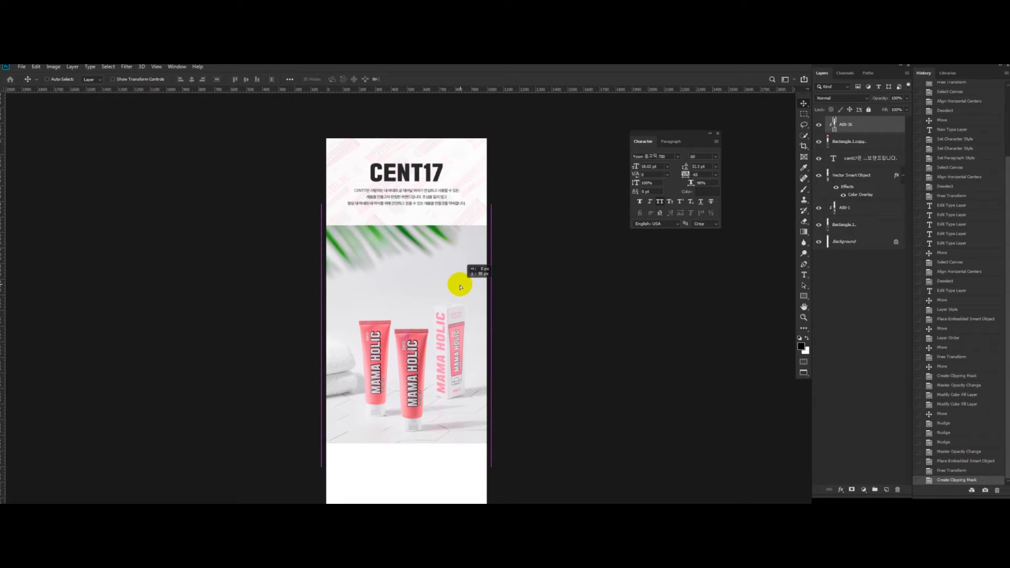
left_click_drag(460, 285, 460, 283)
scroll(460, 269, "up", 2)
left_click_drag(447, 324, 440, 299)
scroll(456, 301, "up", 2)
scroll(463, 273, "down", 1)
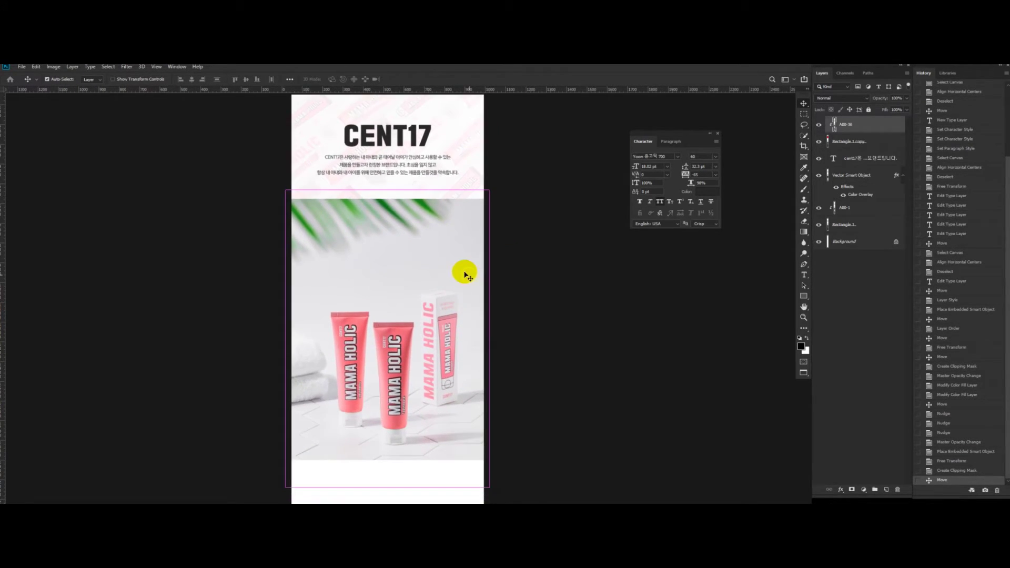
Step: Examine how the A00-36 photo section looks beneath the CENT17 header, both at actual size and zoomed out
left_click_drag(459, 265, 423, 307)
left_click_drag(341, 295, 347, 275)
scroll(374, 271, "down", 2)
key("ctrl+1")
left_click_drag(394, 220, 447, 311)
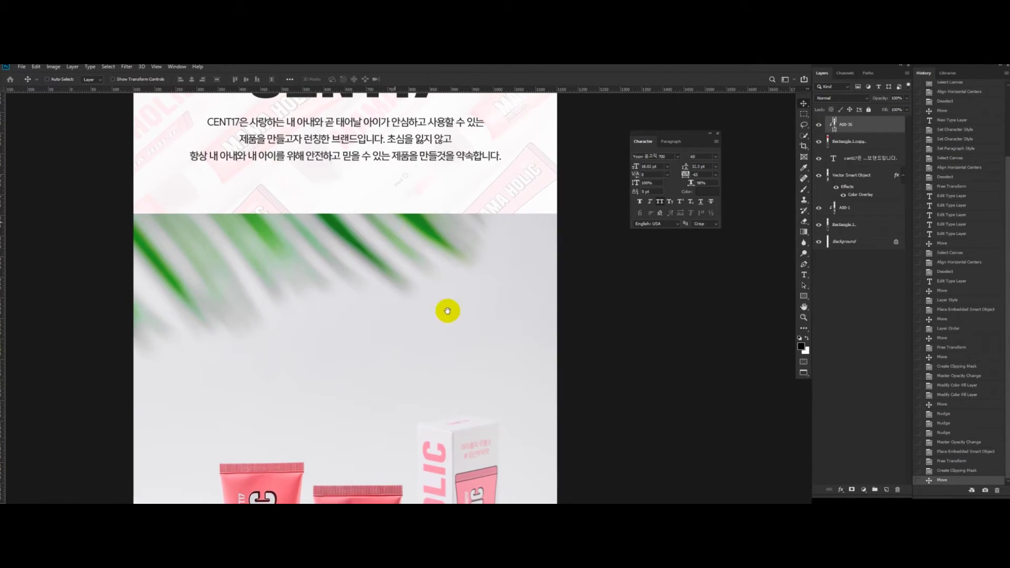
scroll(469, 232, "down", 4)
left_click_drag(443, 237, 435, 218)
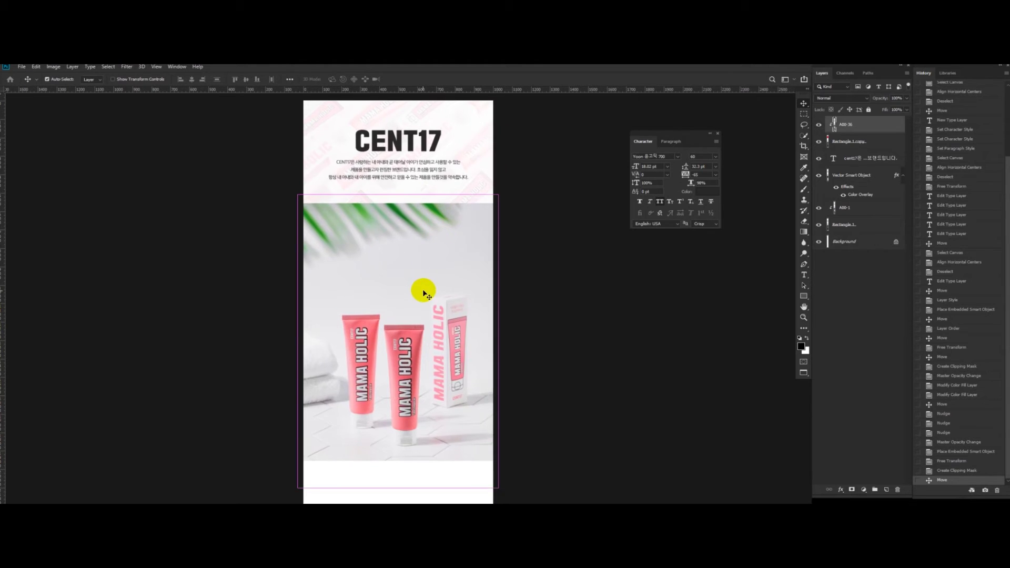
scroll(425, 289, "up", 3)
scroll(458, 225, "down", 4)
scroll(458, 226, "up", 3)
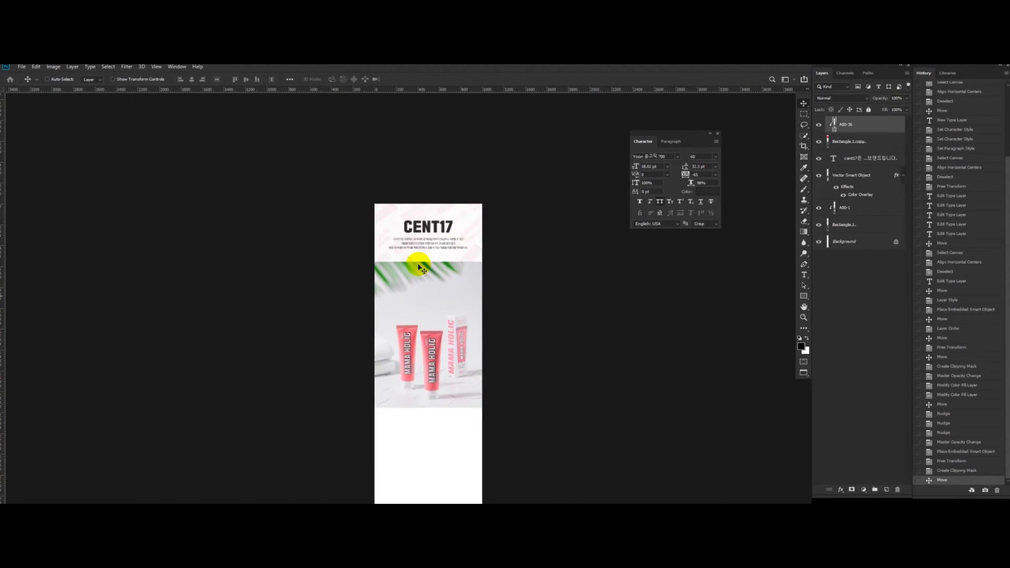
left_click_drag(379, 297, 356, 279)
scroll(434, 255, "down", 2)
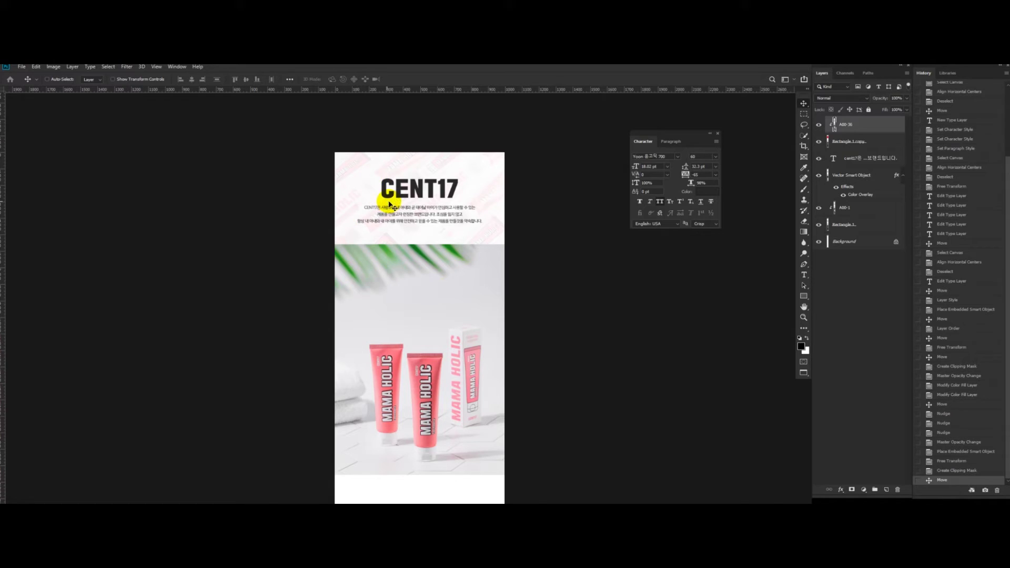
Step: Delete the A00-36 photo layer and switch to Bridge, placing its window over the canvas to look for a replacement photo
key("Delete")
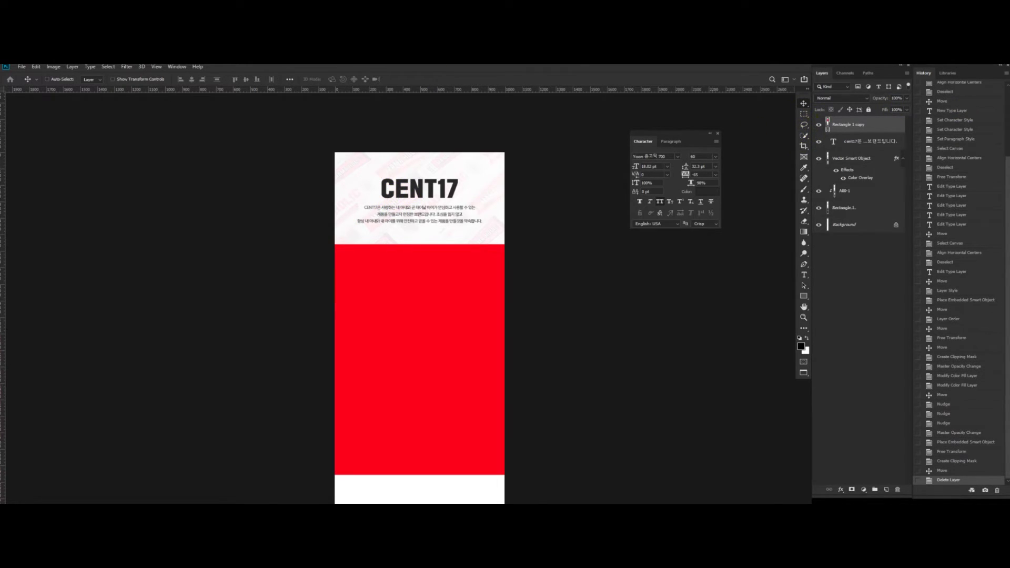
key("alt+Tab")
left_click_drag(1002, 99, 499, 147)
left_click(501, 292)
left_click(529, 271)
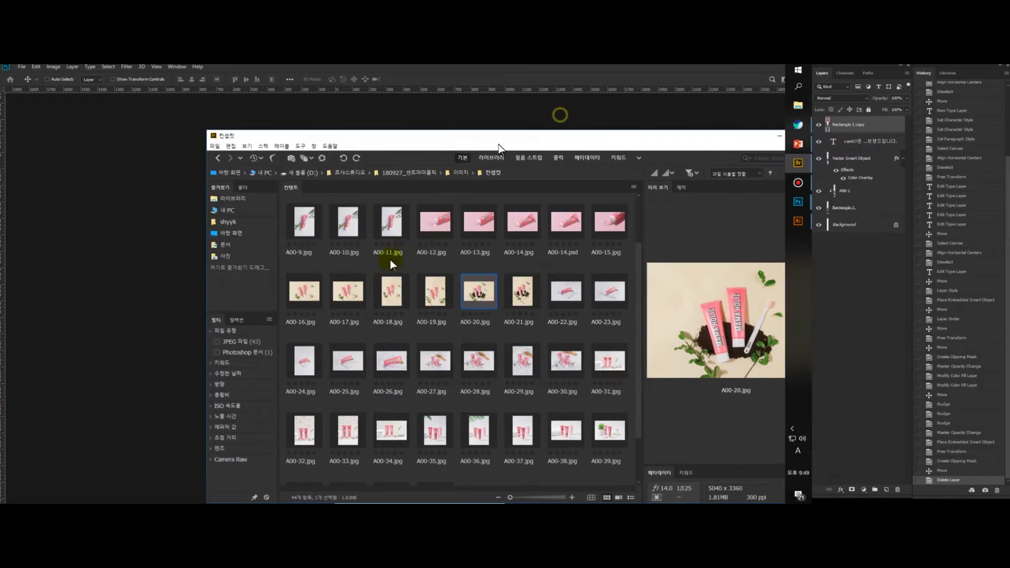
left_click_drag(390, 260, 378, 244)
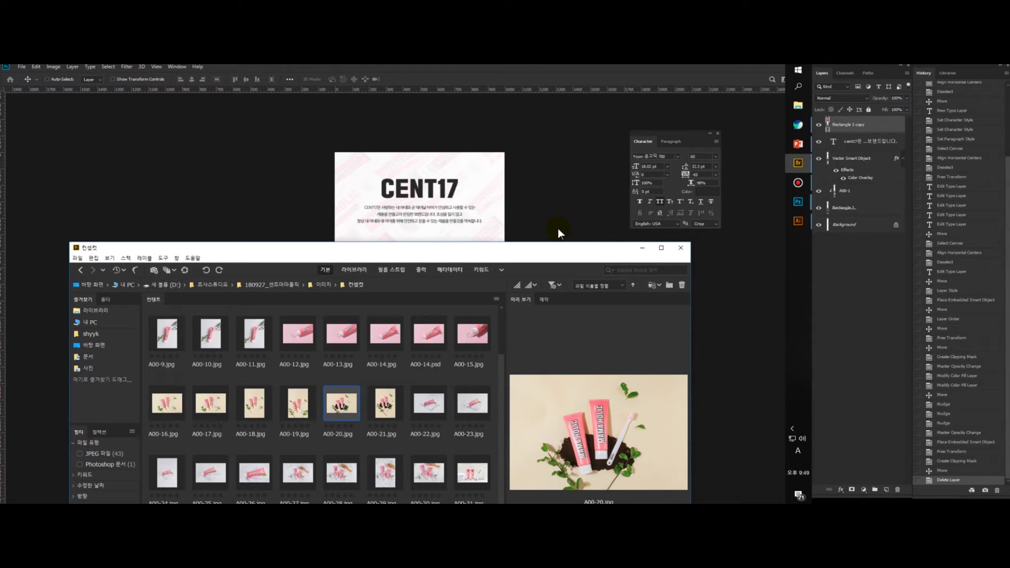
left_click_drag(372, 246, 343, 152)
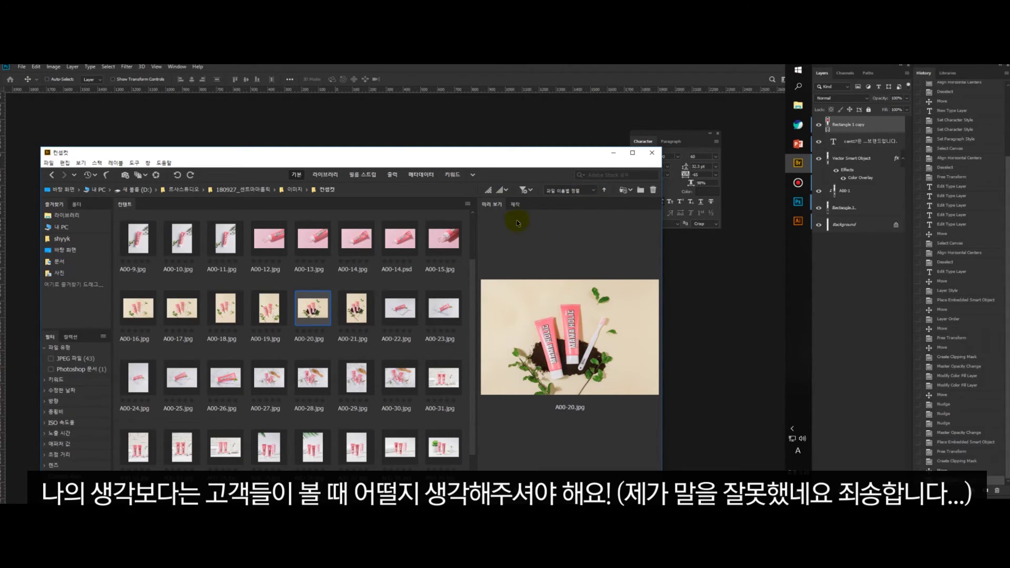
left_click_drag(417, 156, 453, 153)
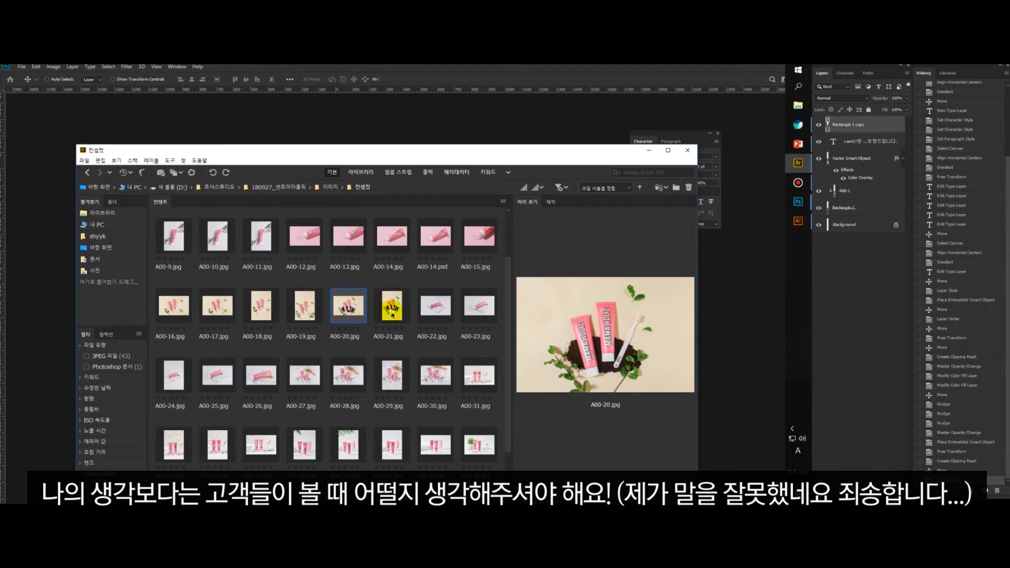
Step: Place the A00-21 photo above Rectangle 1 copy as an embedded smart object, scaled proportionally to span the page width
left_click(392, 315)
left_click(351, 309)
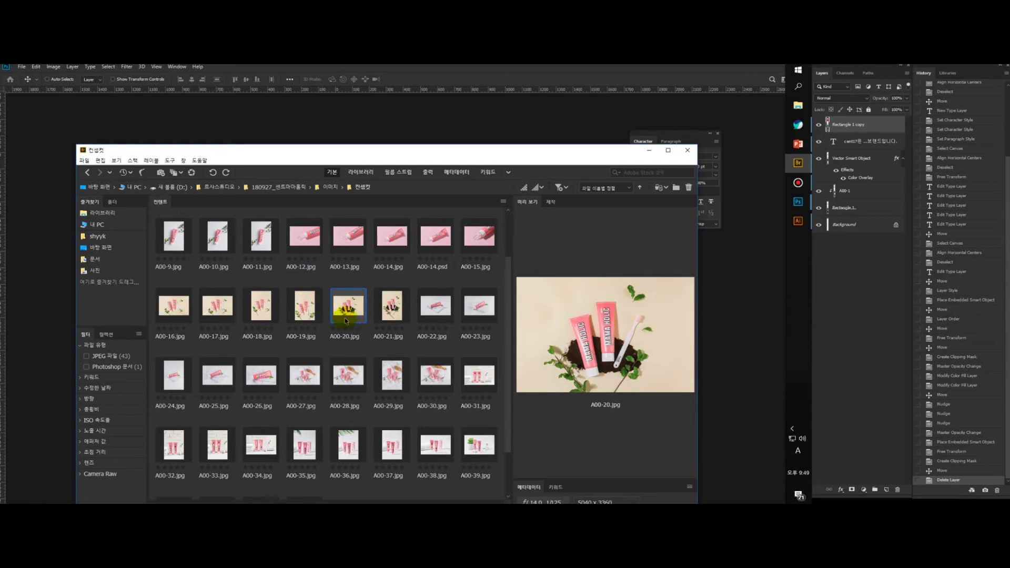
left_click_drag(390, 158, 103, 184)
left_click_drag(102, 351, 431, 363)
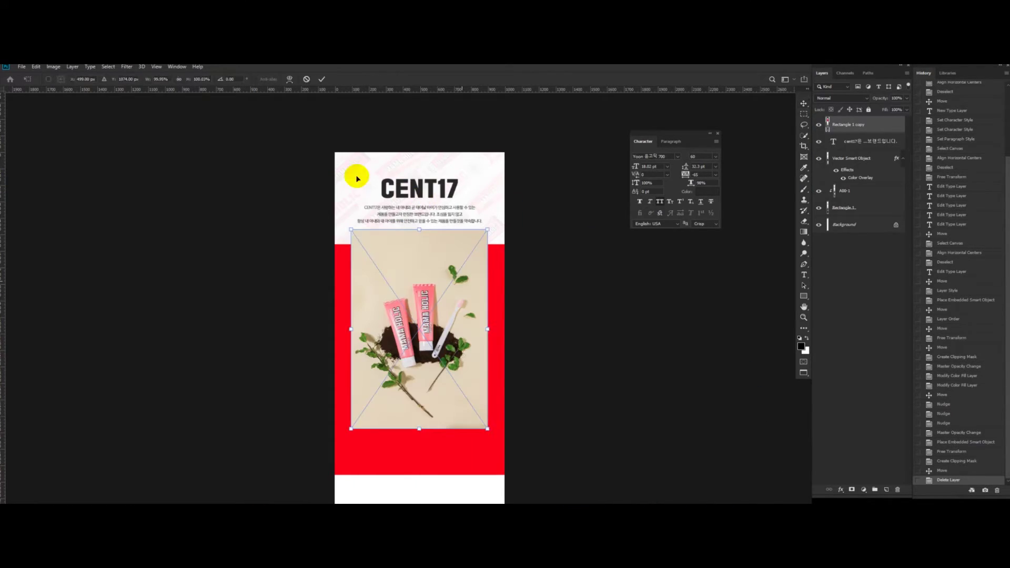
left_click_drag(488, 230, 507, 201)
key("Return")
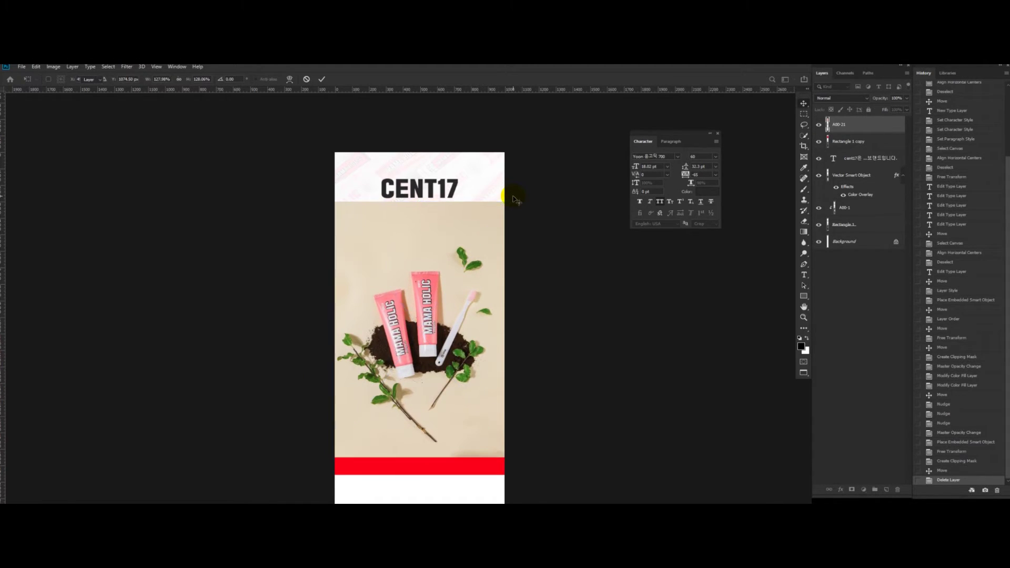
Step: Move the A00-21 photo down to the header's lower edge and clip it to the red section
left_click_drag(468, 295, 468, 336)
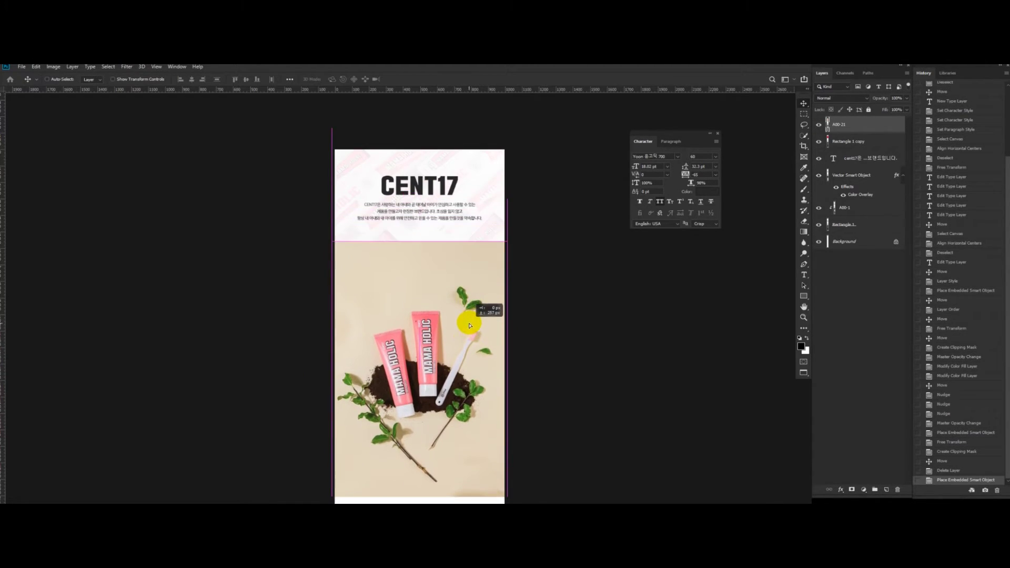
key("ctrl+alt+g")
left_click_drag(306, 292, 318, 293)
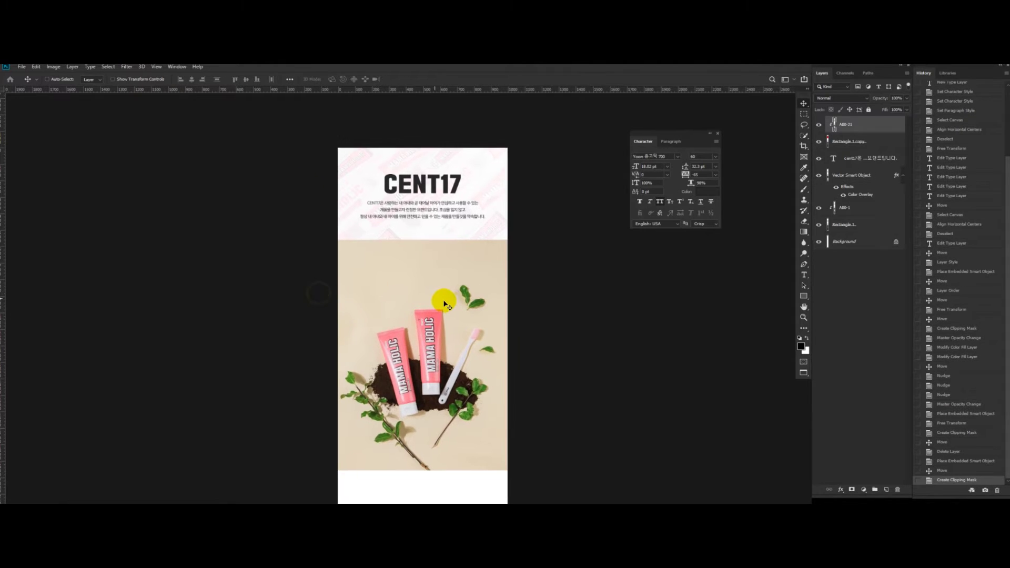
left_click_drag(439, 305, 439, 293)
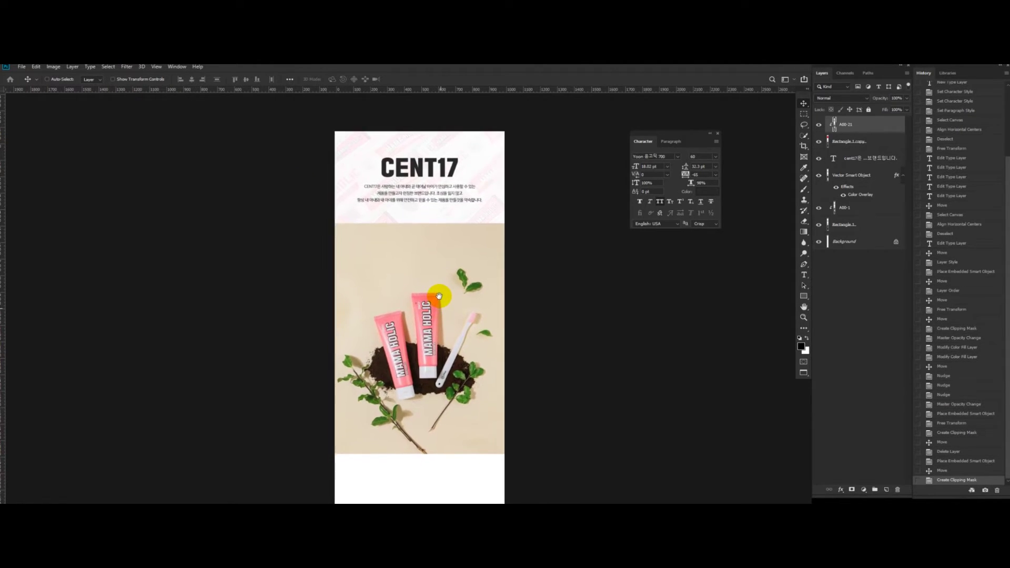
Step: Scale the A00-21 photo down to about 119% and shift it 70 px lower in the section
key("ctrl+t")
left_click_drag(507, 224, 500, 231)
key("Return")
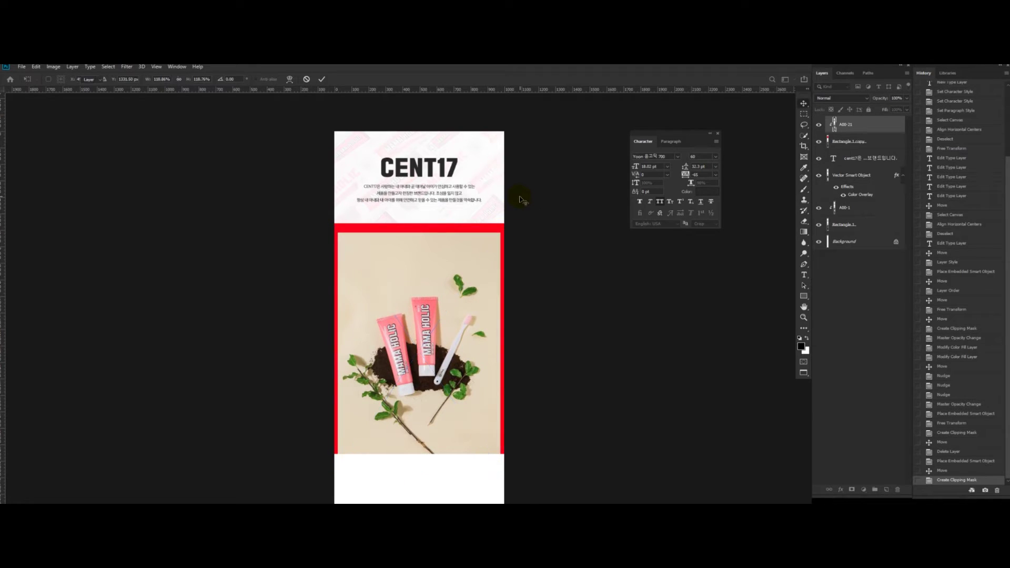
key("shift+Down")
key("shift+Down")
key("shift+Down")
key("shift+Down")
key("shift+Down")
key("shift+Down")
key("shift+Down")
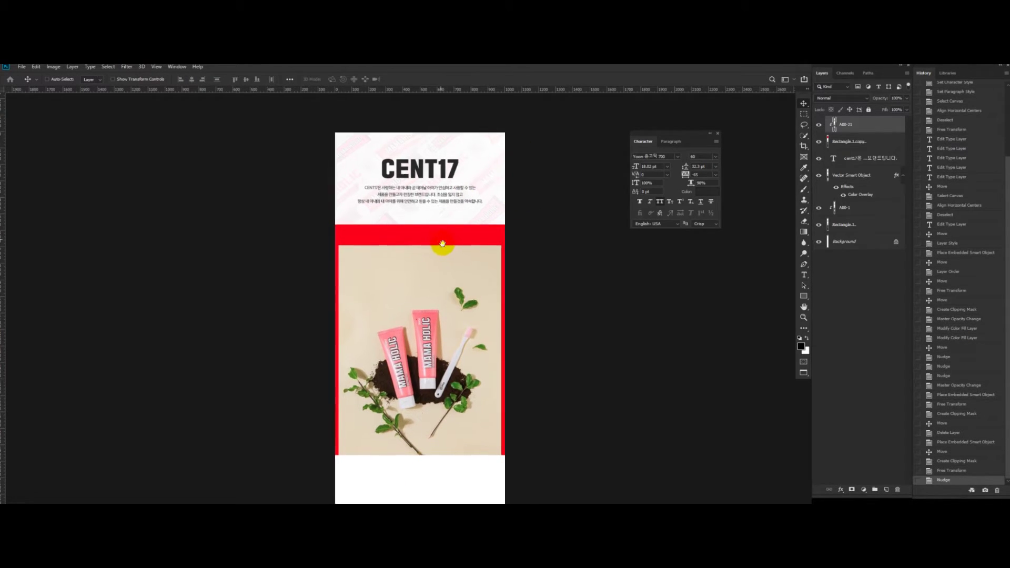
Step: Recolor the Rectangle 1 copy fill with the beige sampled from the photo's background above the tubes
scroll(444, 244, "up", 1)
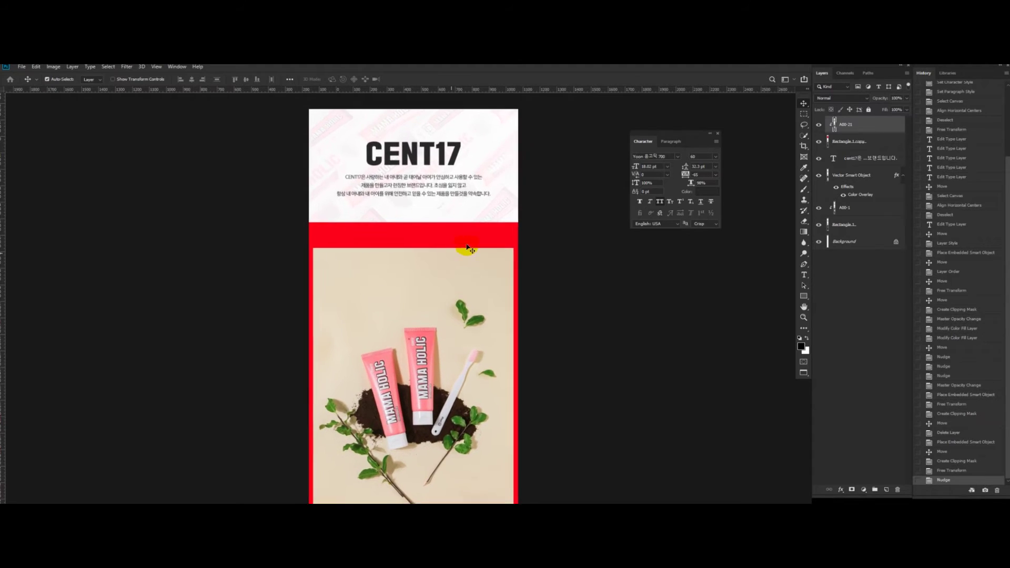
double_click(827, 143)
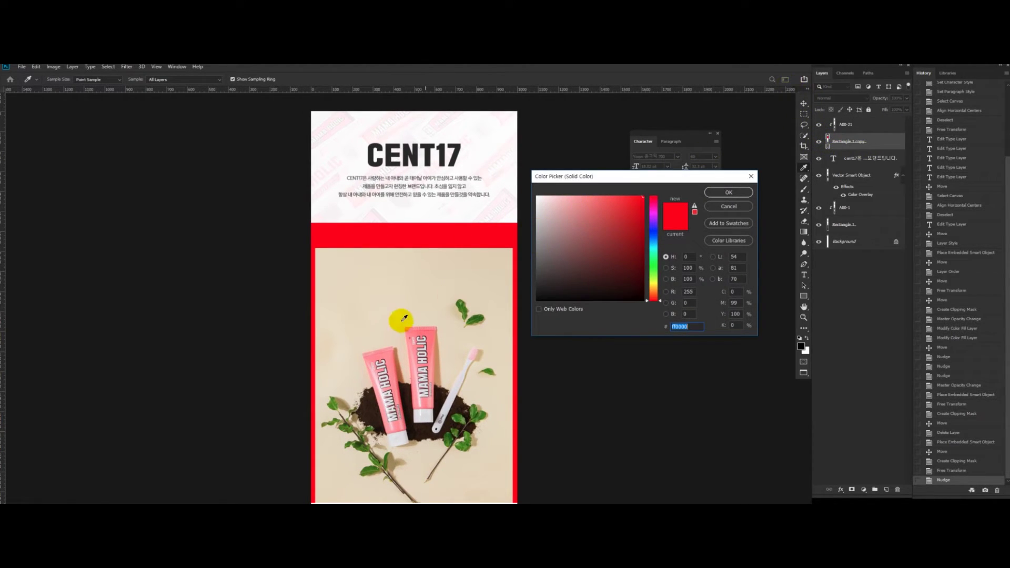
left_click(408, 293)
key("Return")
left_click_drag(424, 352, 420, 321)
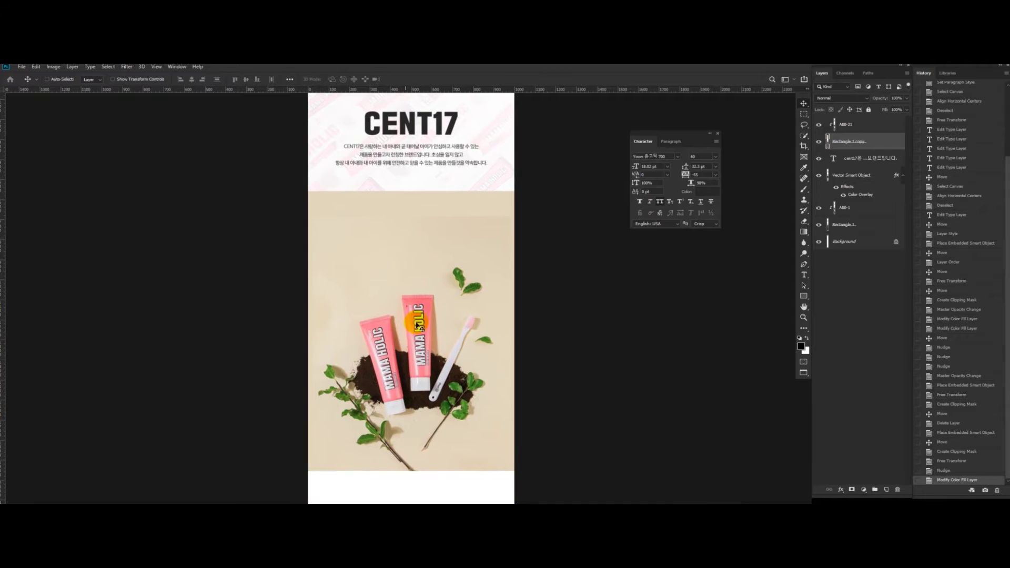
Step: Select the A00-21 photo layer and nudge it slightly lower to leave more room above the tubes
left_click(481, 225, "ctrl")
key("Down")
key("Down")
key("Down")
key("Down")
key("Down")
key("Down")
key("Down")
key("Down")
key("Down")
key("Down")
key("Down")
key("Down")
key("Down")
key("Down")
key("Down")
key("Down")
key("Down")
key("Down")
key("Down")
key("Down")
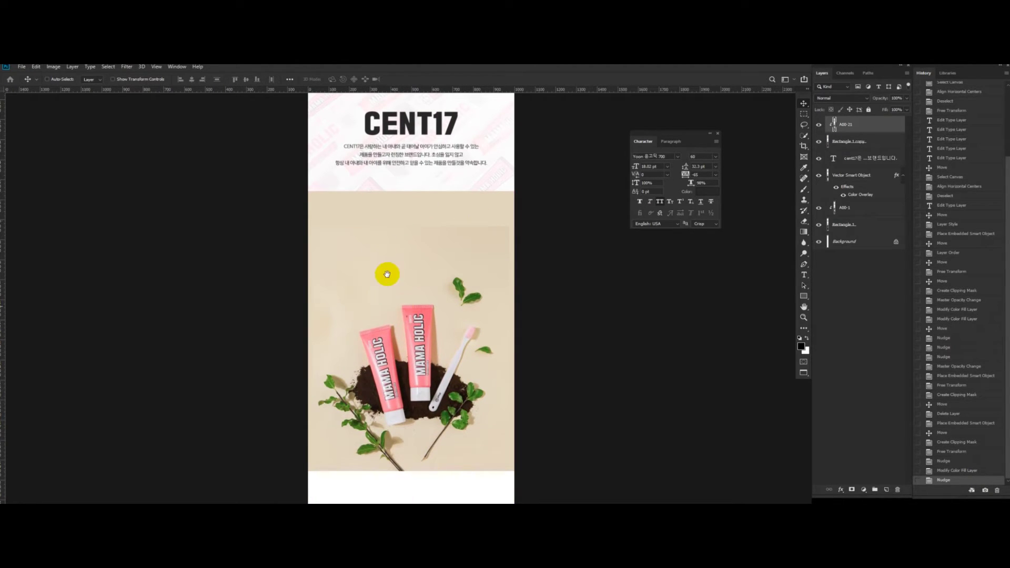
Step: Check the visible seam along the photo's upper edge and add a new empty layer above the A00-21 photo
left_click_drag(404, 307, 400, 328)
key("ctrl+plus")
left_click_drag(422, 253, 409, 264)
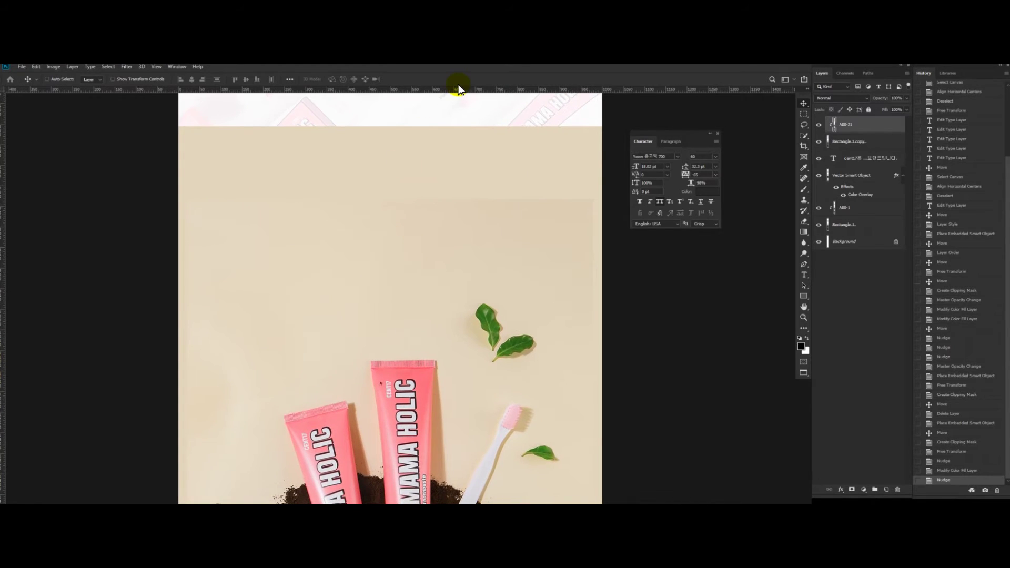
key("ctrl+shift+alt+n")
scroll(456, 233, "down", 4)
left_click_drag(389, 273, 382, 309)
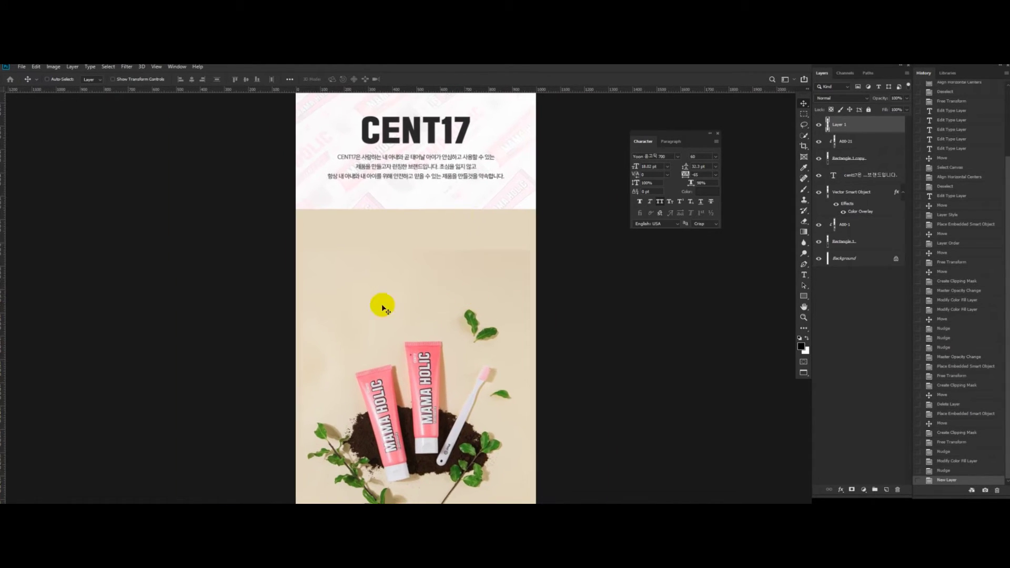
left_click_drag(454, 276, 428, 271)
scroll(404, 229, "up", 1)
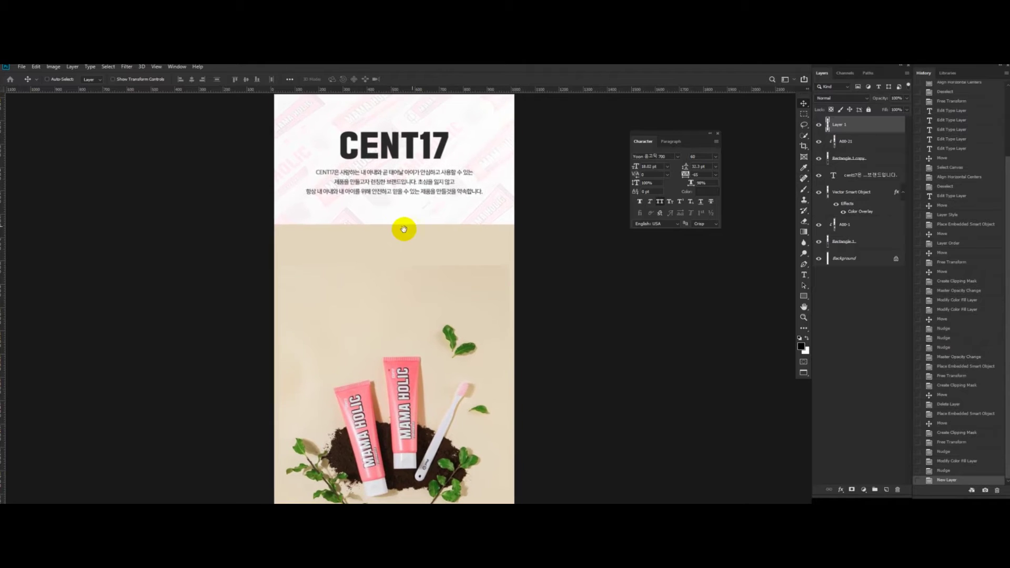
left_click_drag(416, 252, 431, 243)
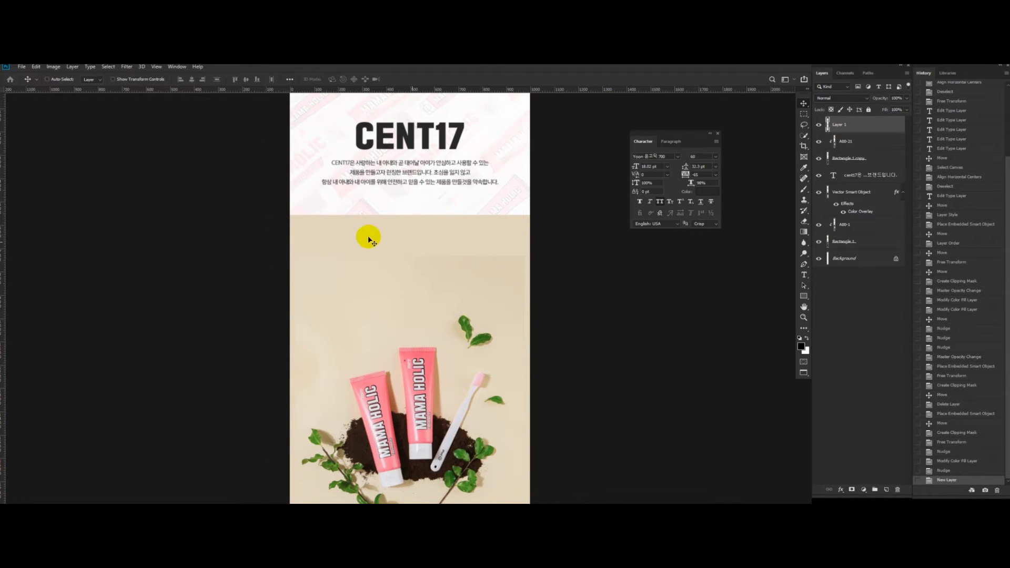
scroll(434, 276, "down", 1)
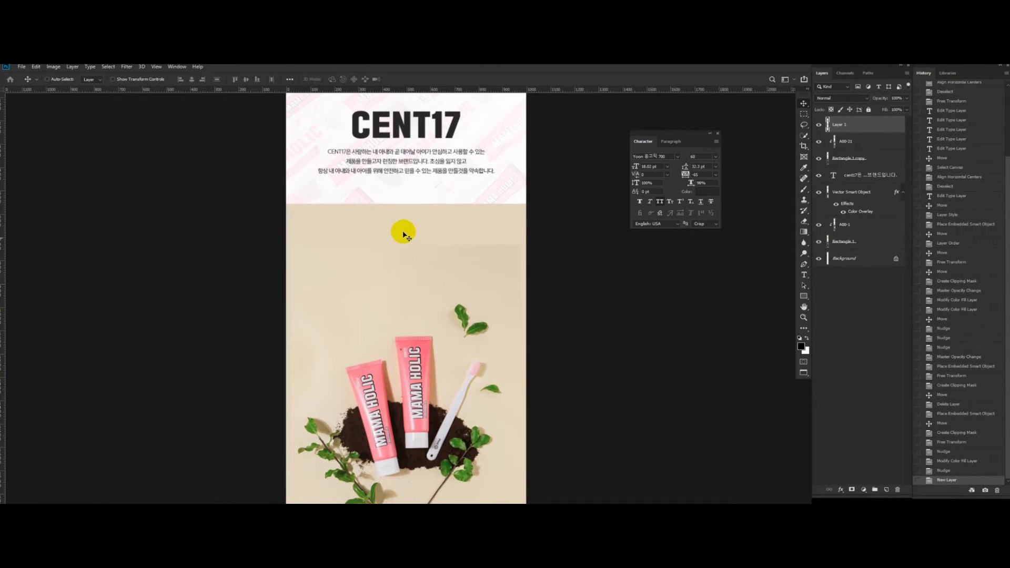
Step: Duplicate the brand description text layer, stack it above the A00-21 photo and move it into the beige area
left_click(872, 173)
key("ctrl+j")
left_click_drag(862, 174, 857, 134)
left_click_drag(324, 209, 322, 209)
left_click_drag(387, 175, 428, 253)
scroll(427, 252, "up", 2)
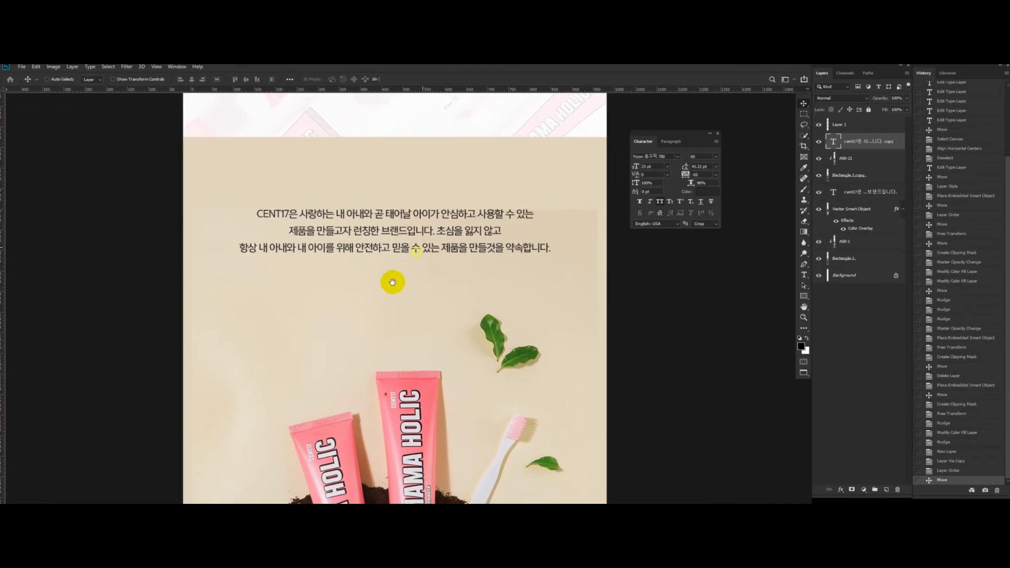
Step: Replace the duplicated description text with the product name "센트마마홀릭 치약"
left_click(392, 255)
key("ctrl+a")
key("BackSpace")
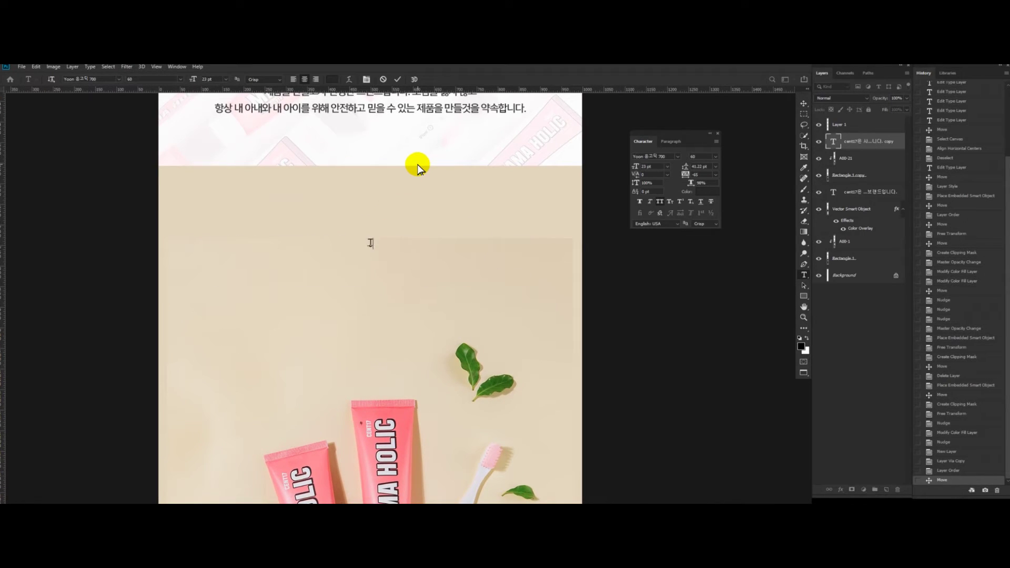
type("TPSXMAKAK")
key("ctrl+a")
type("시")
key("ctrl+Return")
key("v")
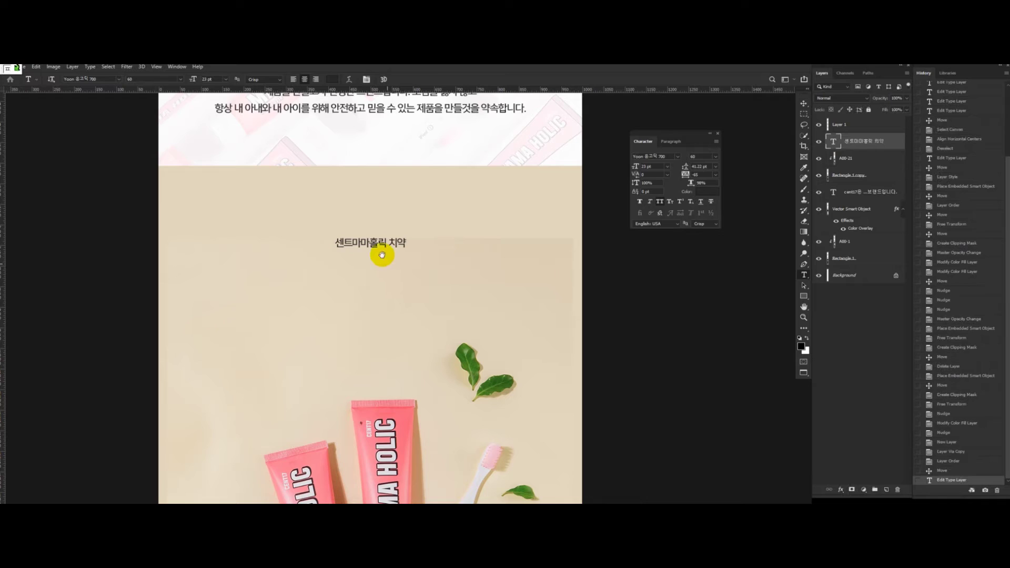
left_click_drag(364, 262, 415, 230)
key("v")
scroll(418, 229, "down", 2)
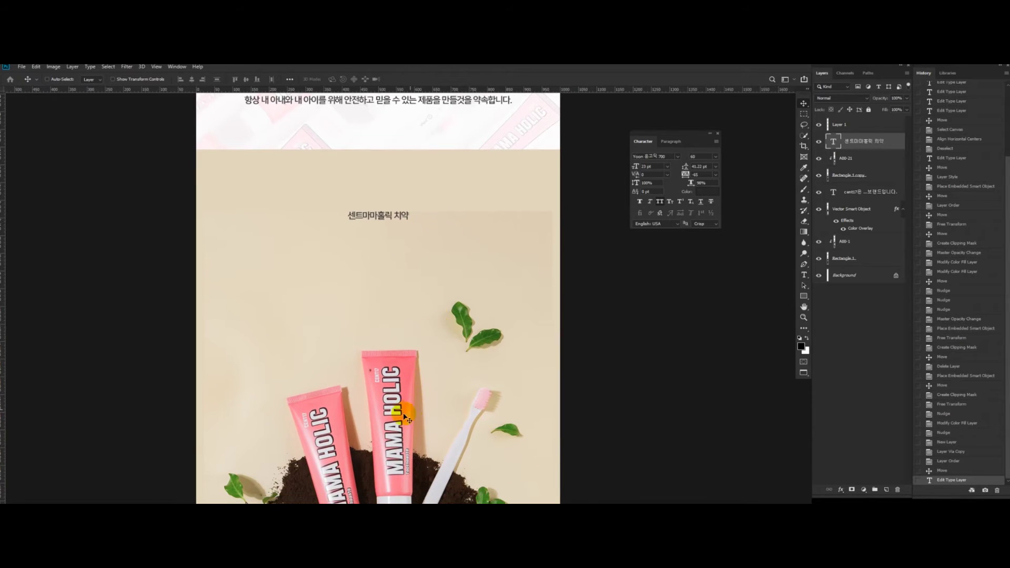
scroll(379, 342, "down", 1)
left_click_drag(415, 261, 407, 249)
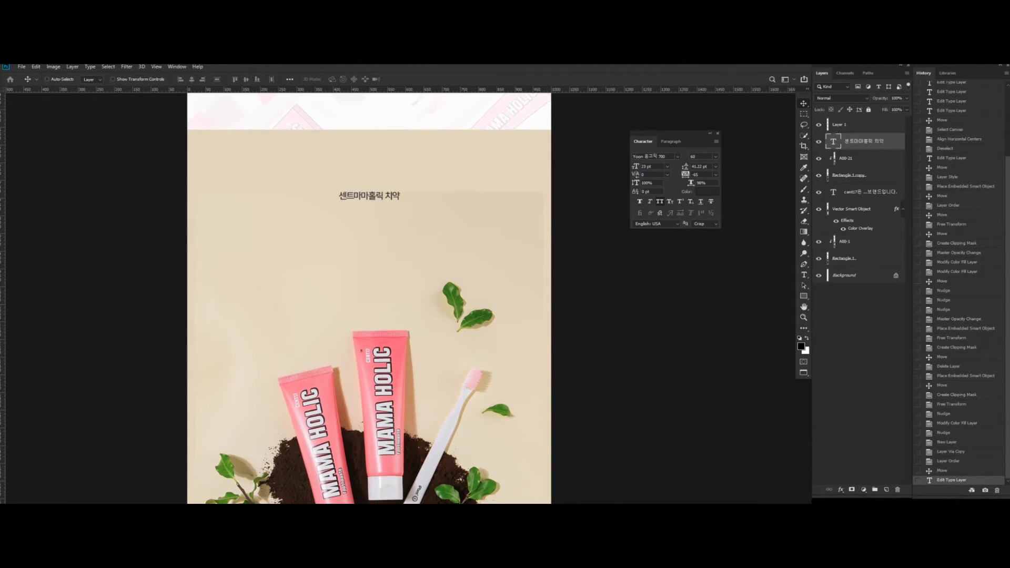
Step: Switch to Illustrator, copy the pink MAMA lettering from the package artwork and paste it into the Photoshop page as a smart object
key("alt+Tab")
left_click(445, 289)
left_click_drag(494, 233, 419, 358)
left_click_drag(336, 211, 329, 195)
left_click_drag(455, 231, 372, 257)
left_click_drag(494, 229, 418, 259)
scroll(418, 178, "down", 3)
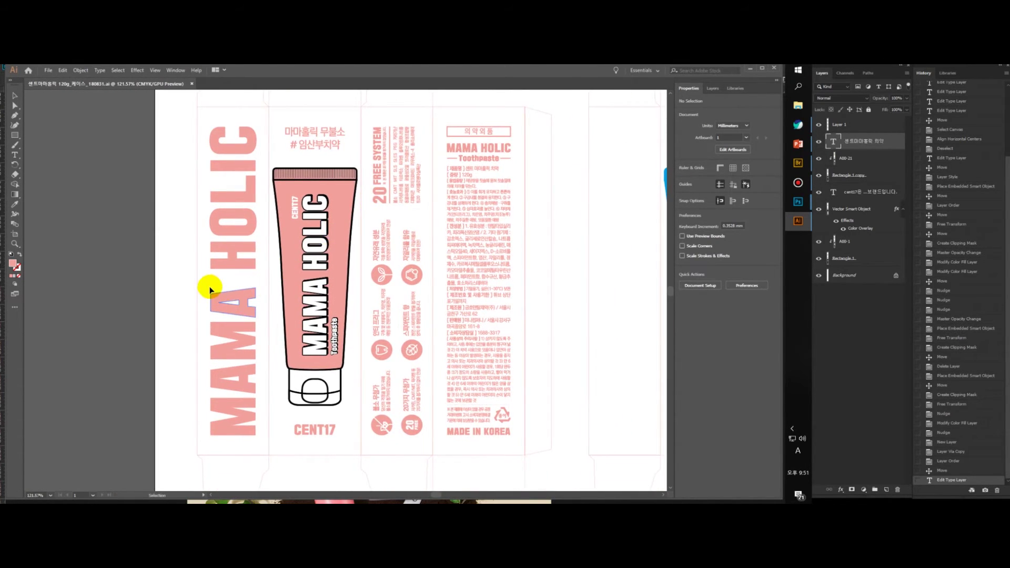
left_click_drag(249, 438, 219, 286)
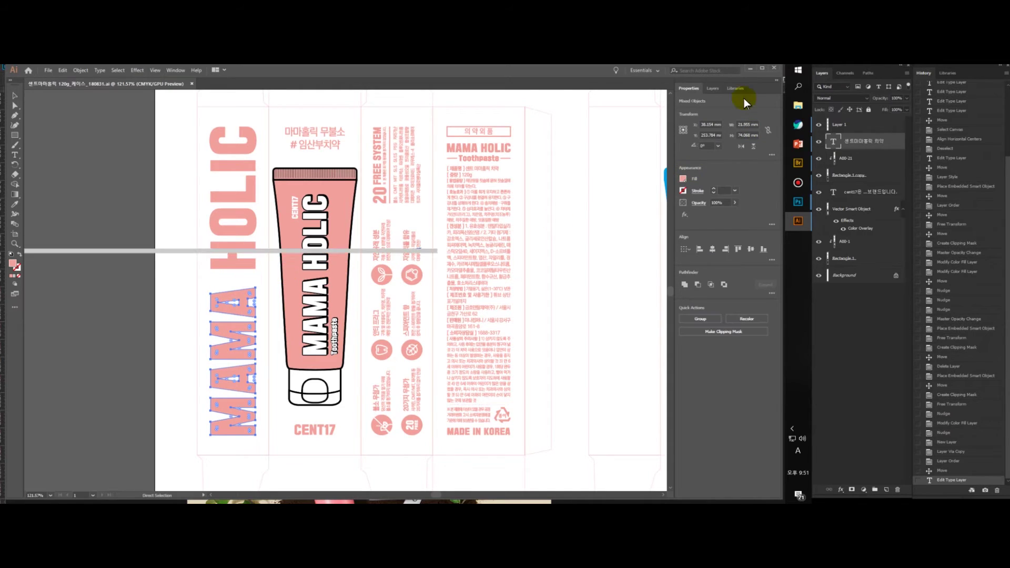
left_click(750, 68)
key("ctrl+v")
key("Return")
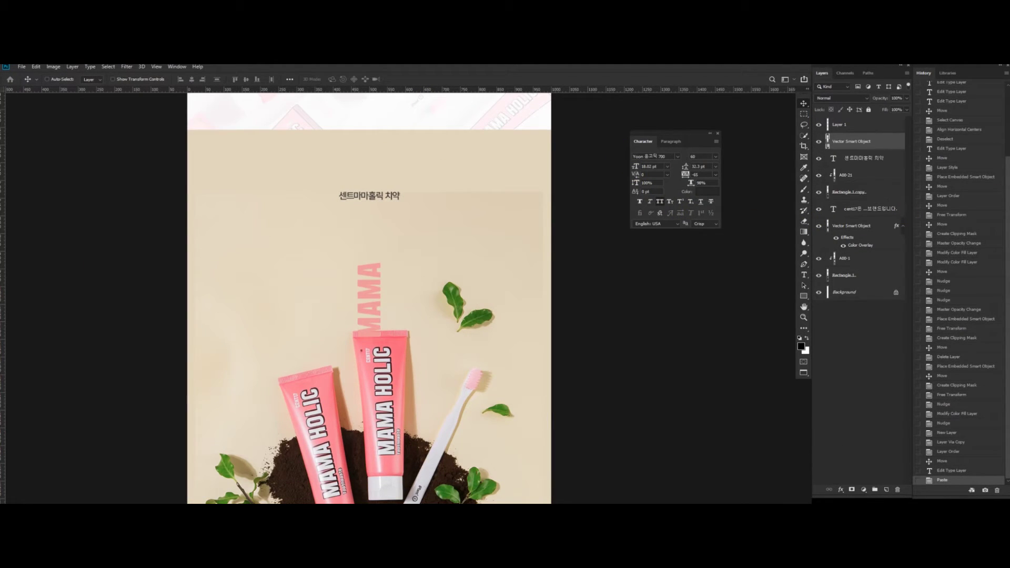
Step: Copy the HOLIC lettering from the Illustrator package artwork and paste it into the Photoshop page as a smart object
key("alt+Tab")
left_click(246, 134)
key("alt+Tab")
key("ctrl+v")
key("Return")
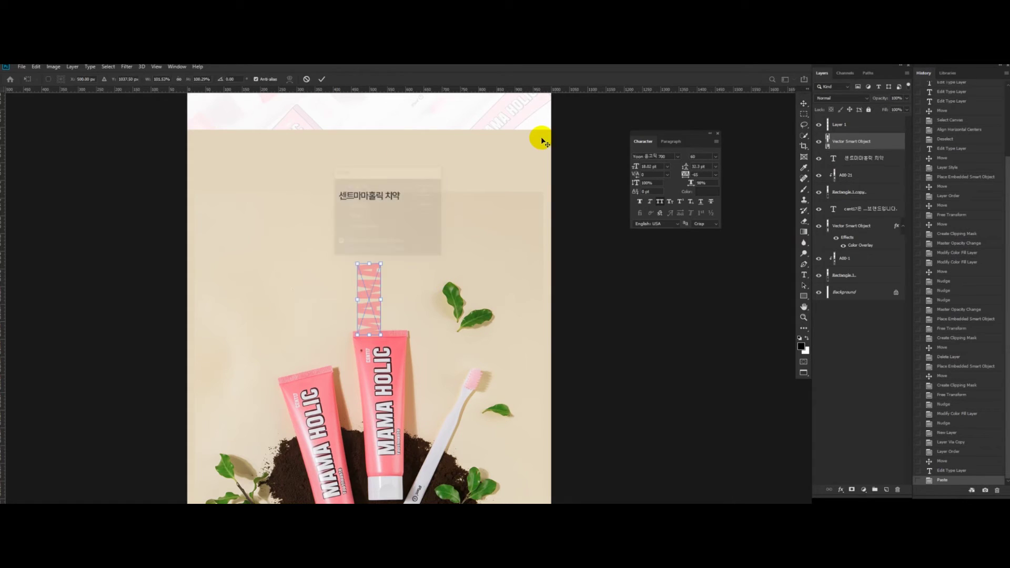
Step: Place the pasted MAMA and HOLIC lettering next to each other and rotate both together to read horizontally
key("Return")
key("ctrl+plus")
left_click_drag(345, 235, 402, 237)
left_click(866, 157, "shift")
key("ctrl+t")
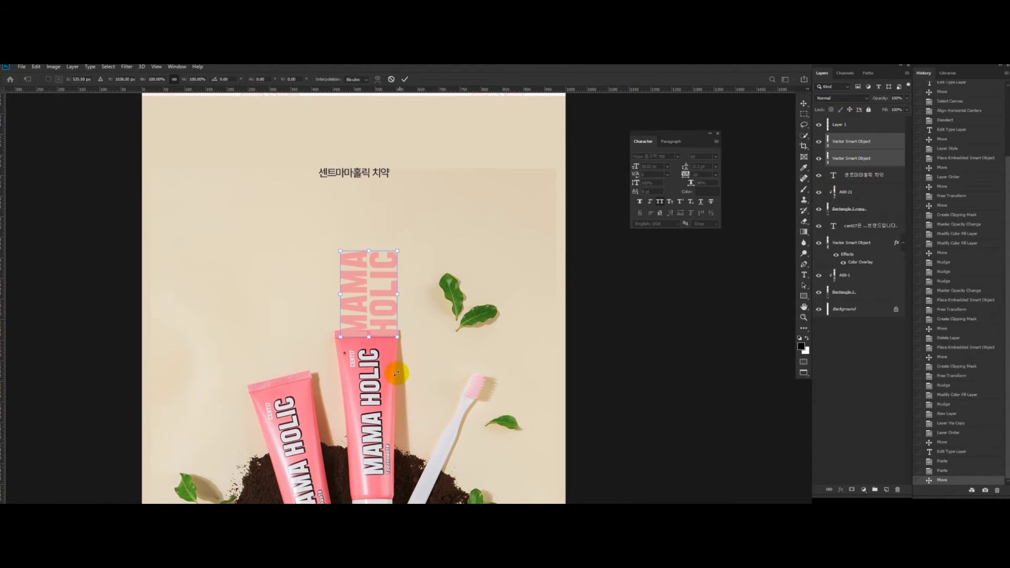
left_click_drag(394, 361, 196, 339)
key("Return")
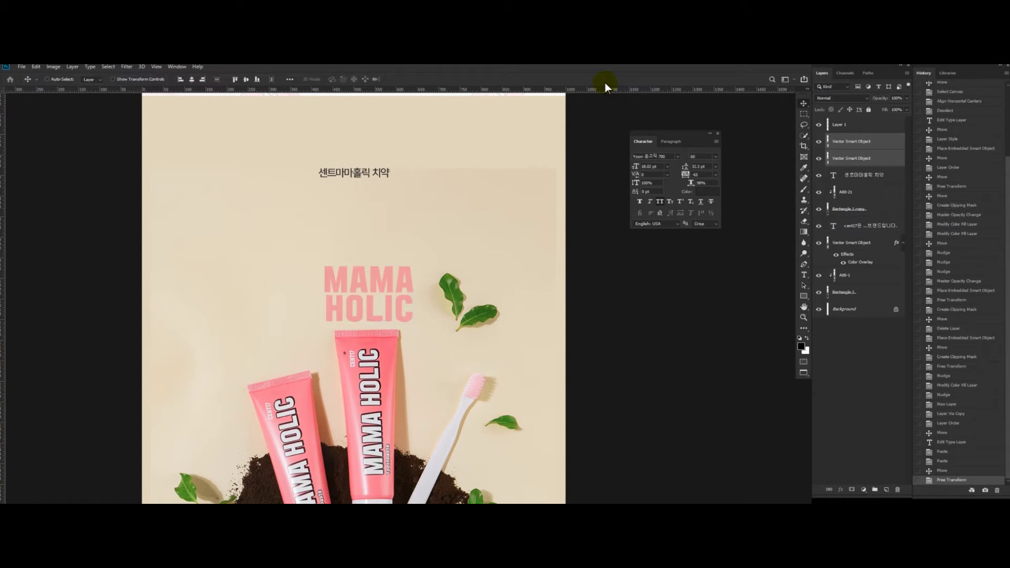
Step: Move the MAMA HOLIC lettering under the Korean caption, enlarge it, and nudge HOLIC down to widen the line gap
left_click_drag(433, 226, 408, 236)
key("ctrl+t")
key("Return")
left_click(880, 141)
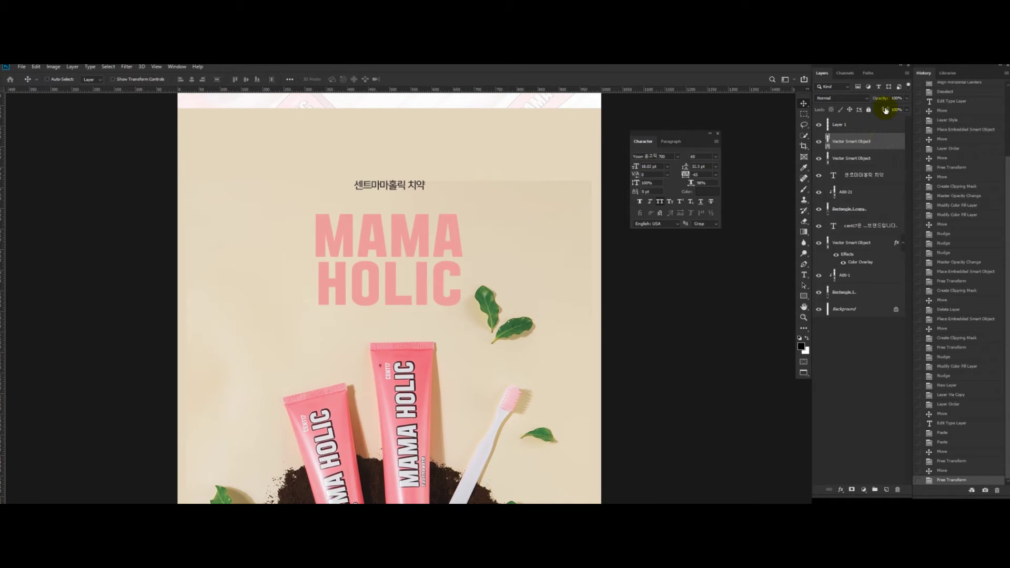
key("Down")
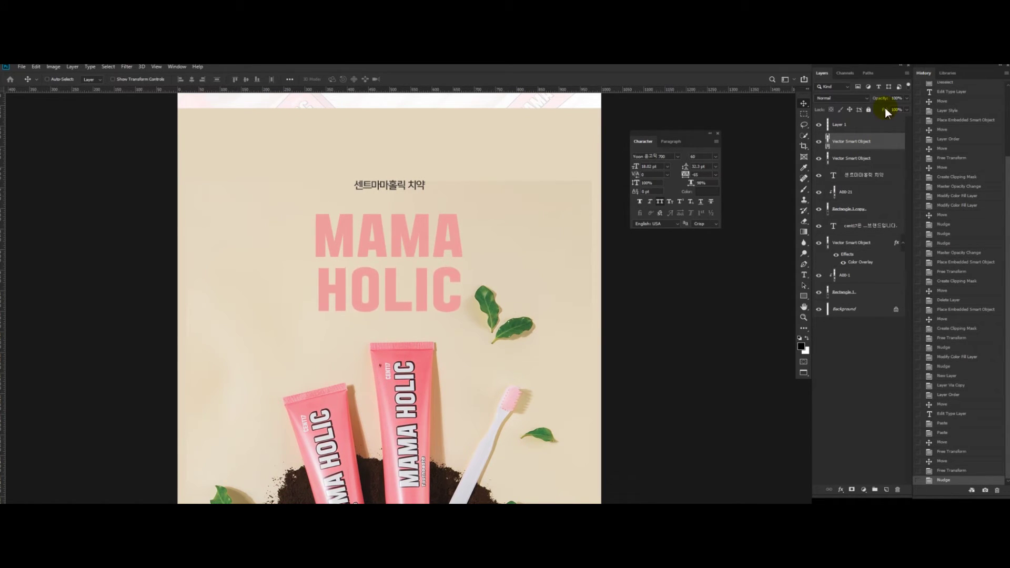
Step: Set the font size of the caption "센트마마홀릭 치약" to 28 pt
left_click_drag(318, 160, 295, 163)
left_click_drag(388, 189, 414, 189)
left_click(405, 179, "ctrl")
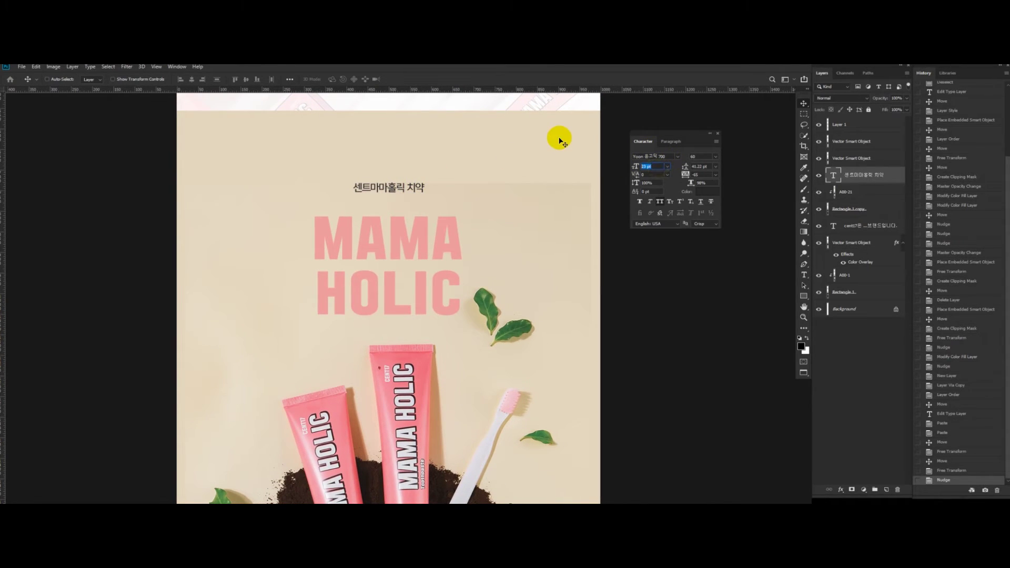
key("Return")
left_click_drag(382, 205, 385, 243)
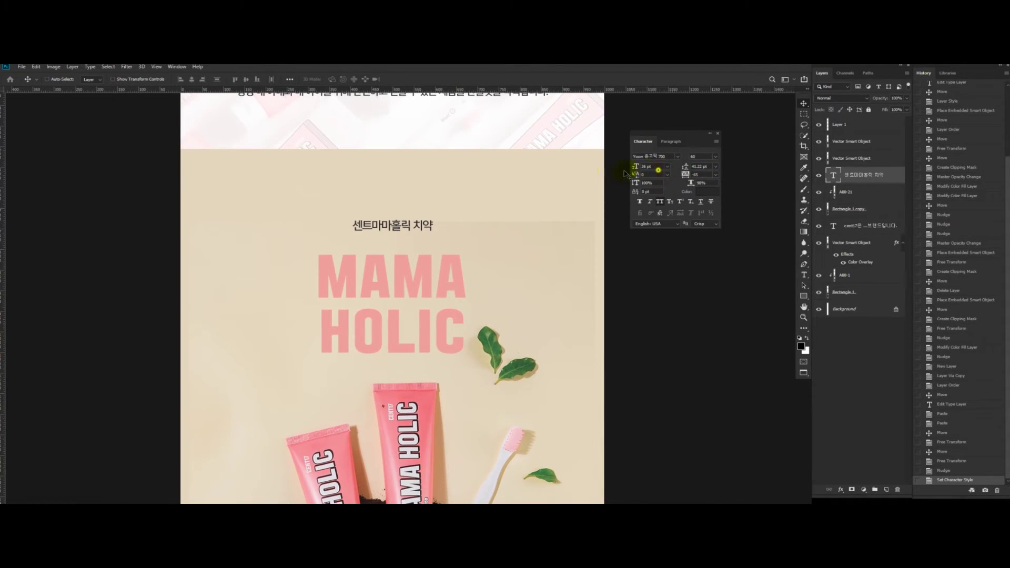
type("28")
key("Return")
scroll(418, 227, "down", 1)
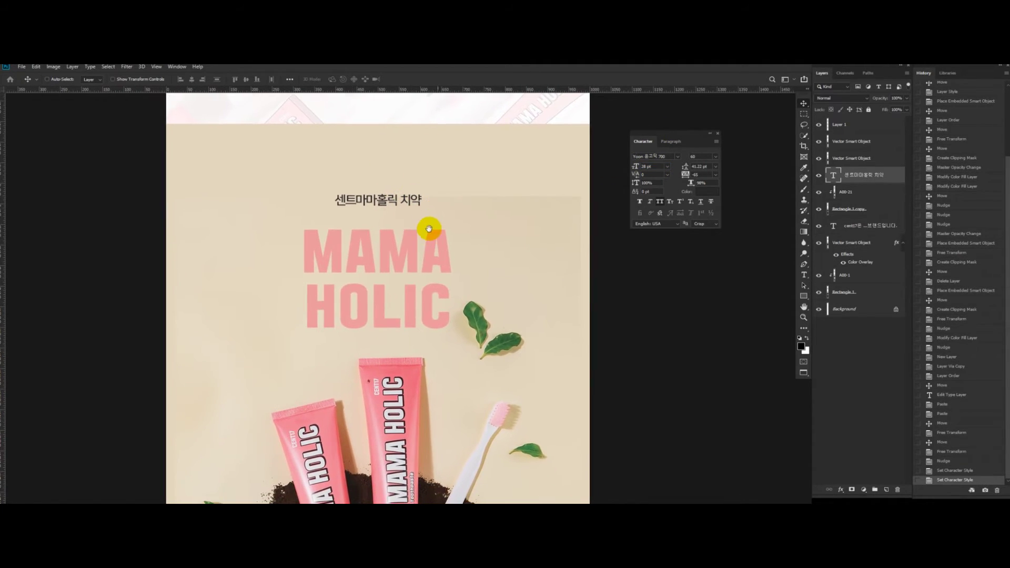
Step: Nudge the MAMA and HOLIC lettering together upward, closer to the Korean caption
left_click(387, 243, "ctrl")
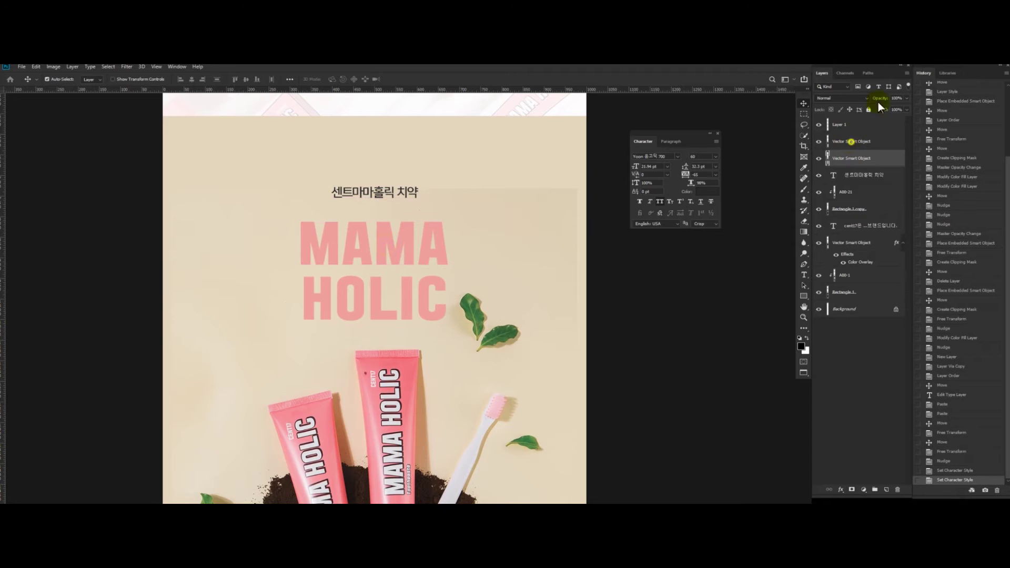
left_click(845, 141, "shift")
key("shift+Up")
key("shift+Up")
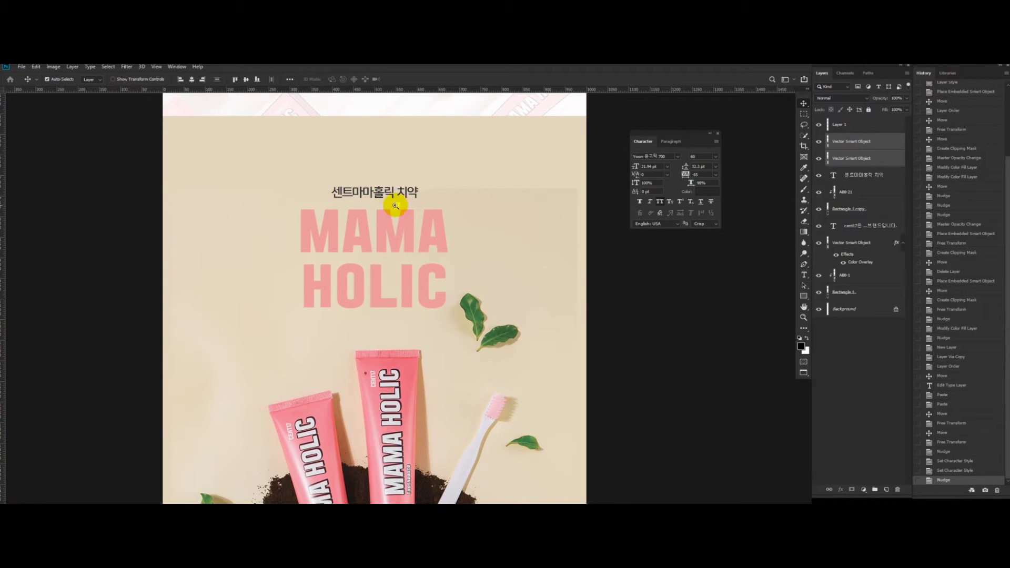
scroll(397, 210, "down", 1)
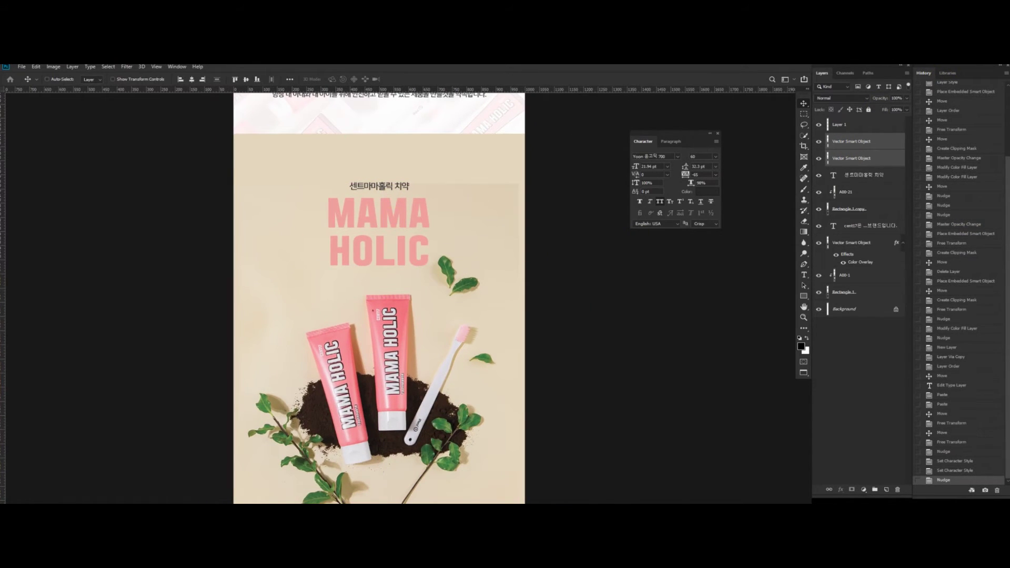
Step: Switch to Illustrator and copy the Toothpaste lettering with its side lines from the pink packaging artwork
key("alt+Tab")
left_click(566, 247)
left_click_drag(551, 183, 507, 314)
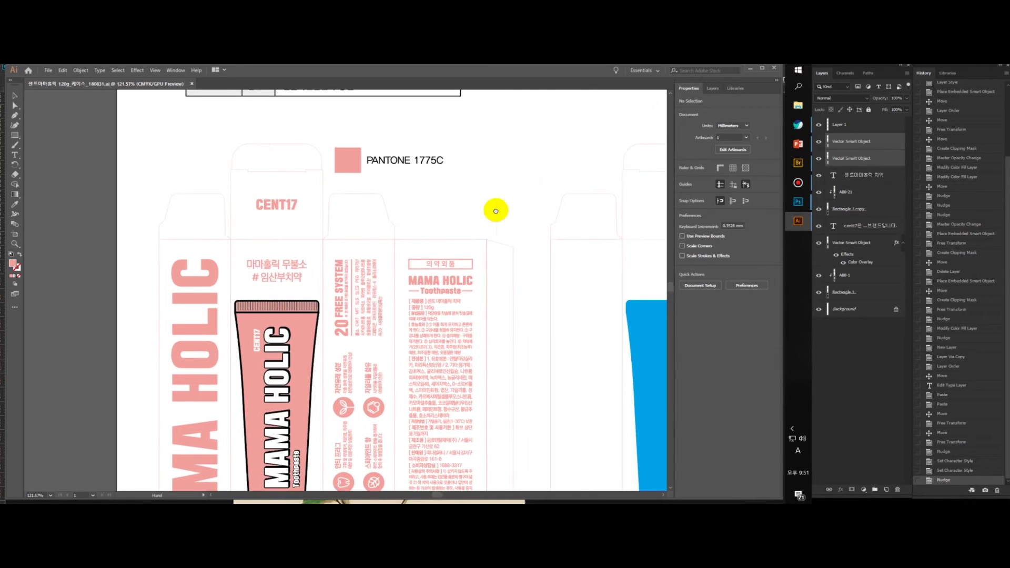
left_click_drag(496, 211, 516, 158)
left_click_drag(382, 344, 292, 435)
left_click_drag(354, 278, 350, 406)
left_click_drag(423, 354, 447, 301)
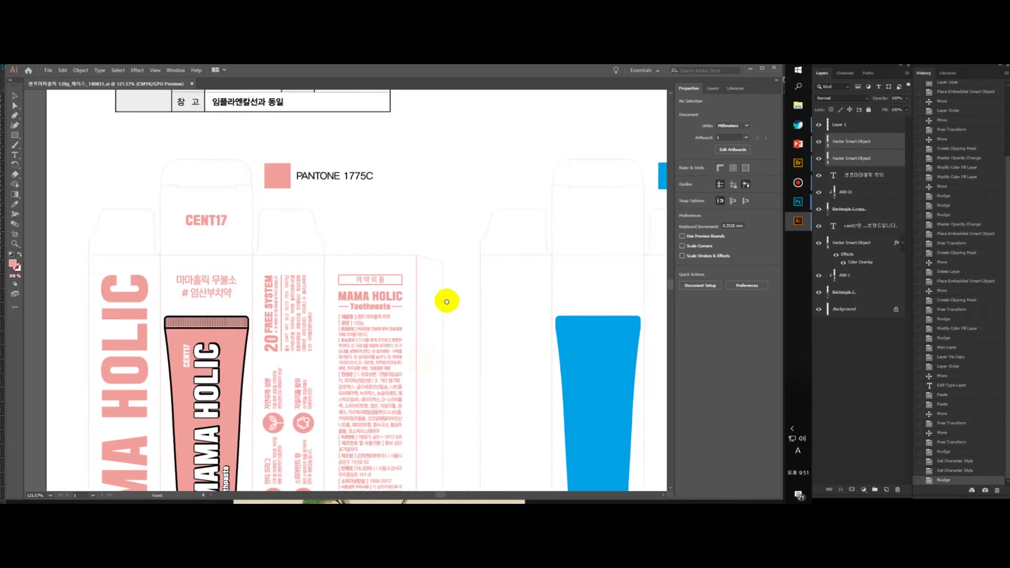
scroll(395, 257, "up", 5)
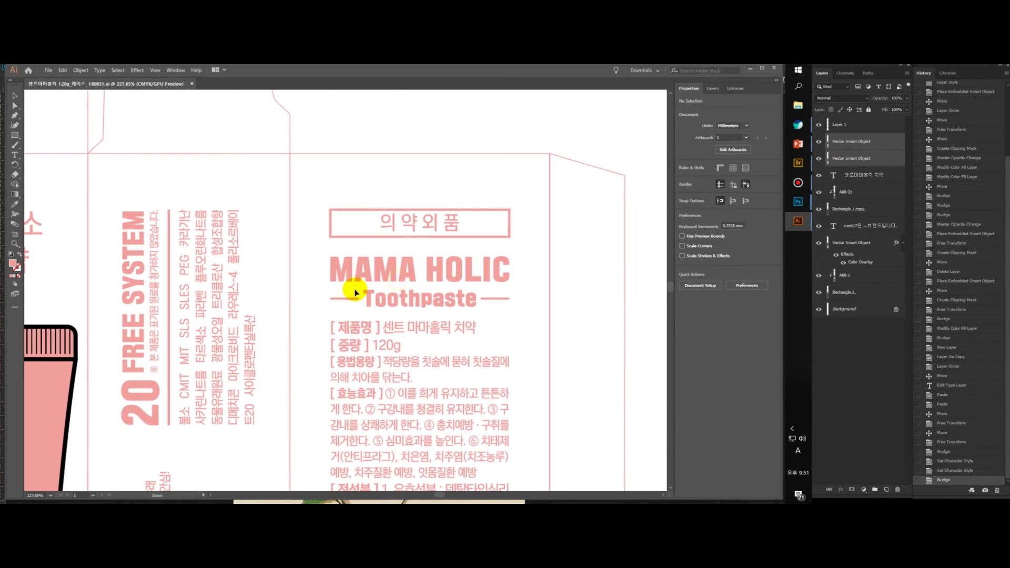
key("a")
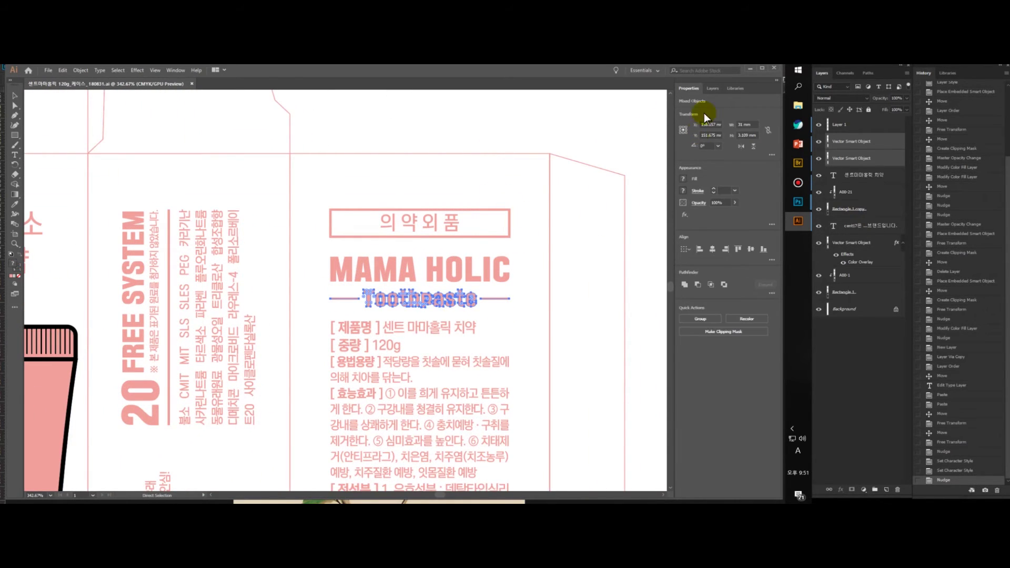
left_click(750, 67)
Step: Switch back to Photoshop and paste the Toothpaste lettering as a Smart Object directly above the product photo layer
left_click(429, 213, "ctrl")
key("ctrl+v")
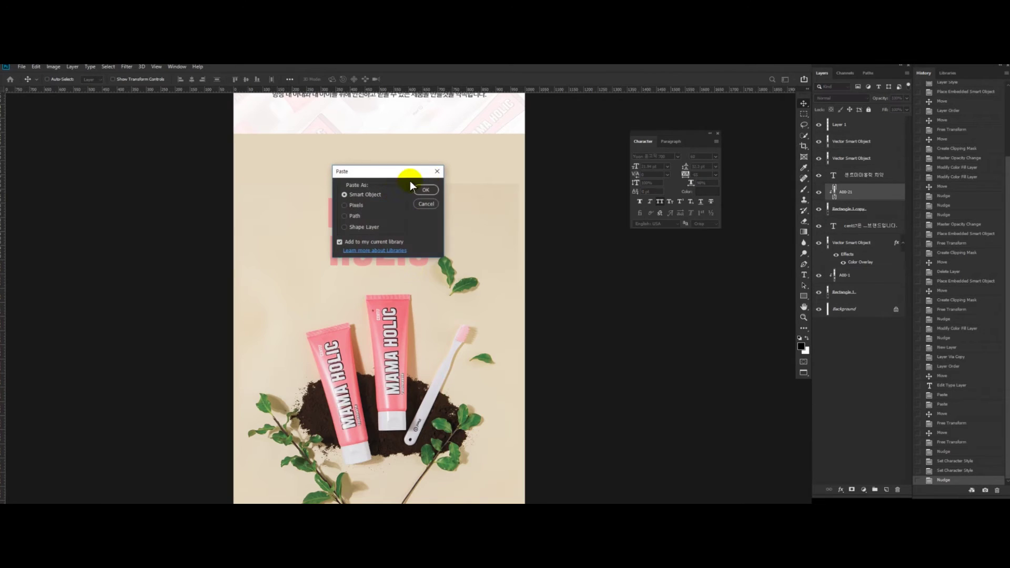
left_click(424, 189)
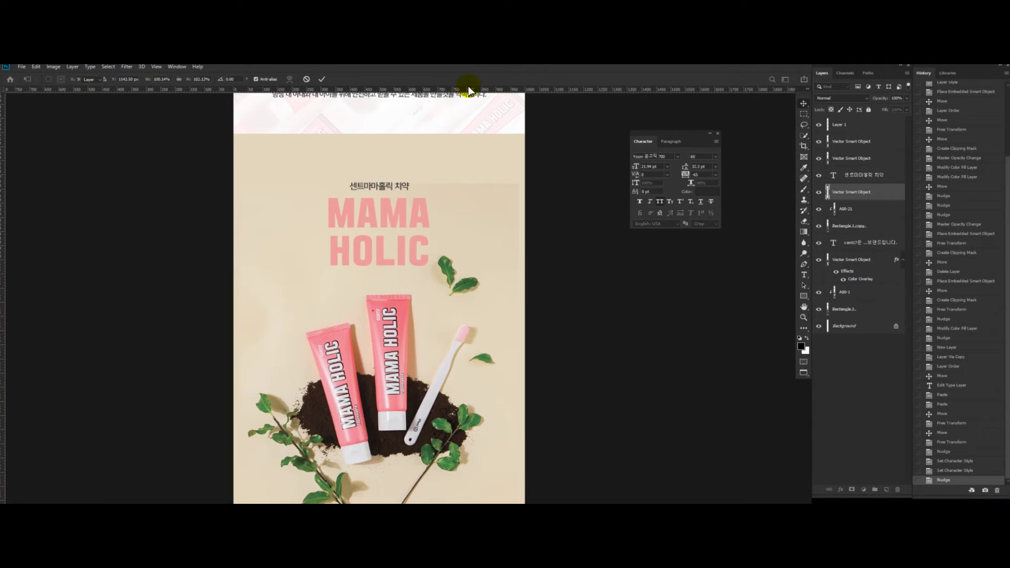
key("Return")
Step: Position the Toothpaste lettering beneath HOLIC, scale it to the width of the title, and nudge it down slightly
scroll(391, 285, "up", 4)
left_click_drag(433, 257, 434, 227)
key("ctrl+t")
left_click_drag(388, 271, 447, 288)
key("Return")
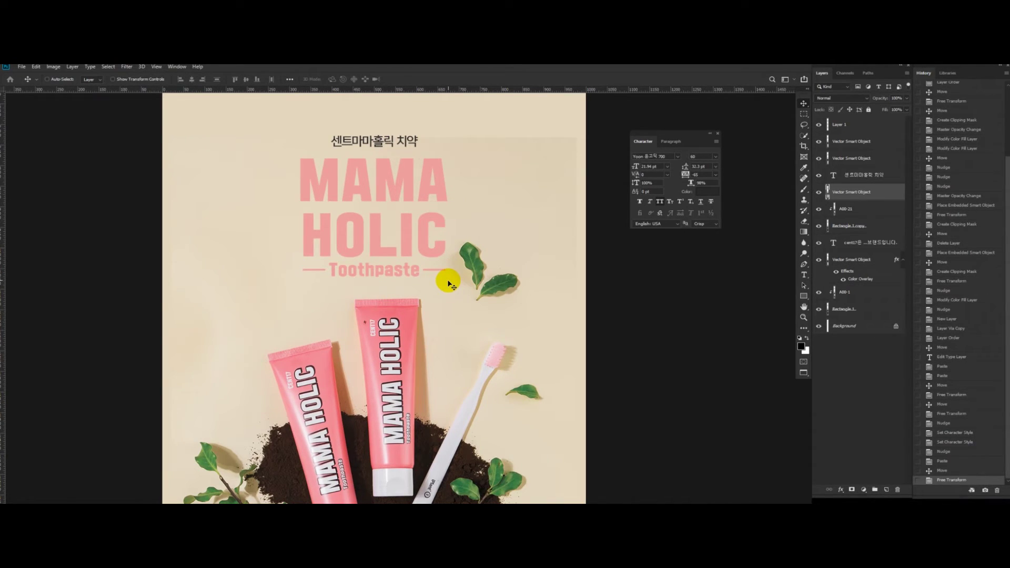
key("shift+Down")
key("shift+Down")
Step: Center the Toothpaste lettering and the HOLIC lettering horizontally on the canvas, one after the other
left_click_drag(270, 235, 282, 266)
key("ctrl+a")
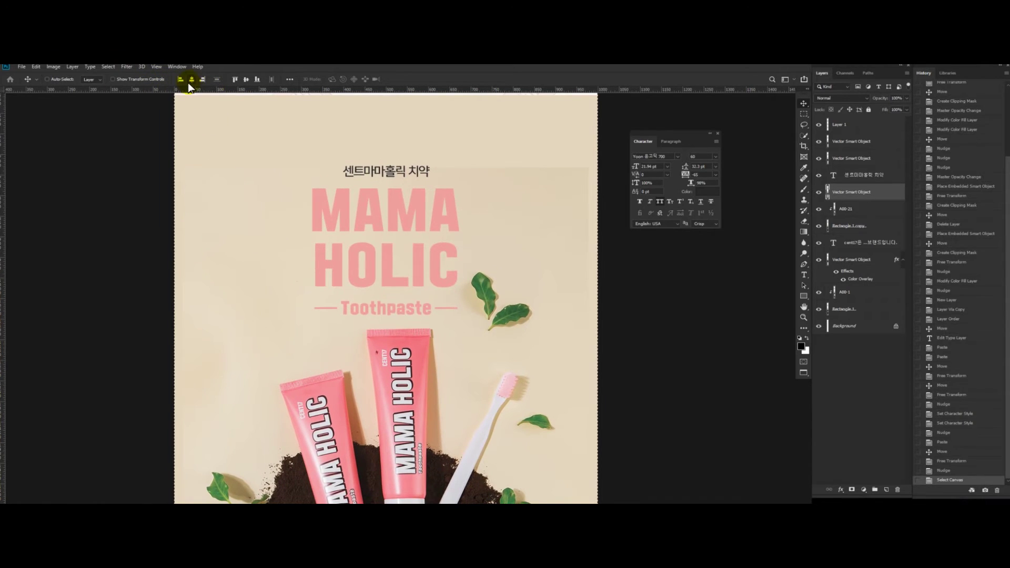
left_click(192, 79)
key("ctrl+d")
left_click_drag(371, 261, 374, 277)
left_click(374, 276, "ctrl")
key("ctrl+a")
left_click(192, 80)
key("ctrl+d")
Step: Center the MAMA lettering and the Korean caption horizontally on the canvas, one after the other
left_click_drag(354, 225, 356, 237)
left_click(382, 232, "ctrl")
key("ctrl+a")
left_click(191, 80)
key("ctrl+d")
left_click_drag(439, 213, 438, 216)
left_click(416, 198, "ctrl")
key("ctrl+a")
left_click(191, 79)
key("ctrl+d")
Step: Select the caption, MAMA, HOLIC and Toothpaste layers together and nudge the title block up 30 px
scroll(447, 219, "down", 3)
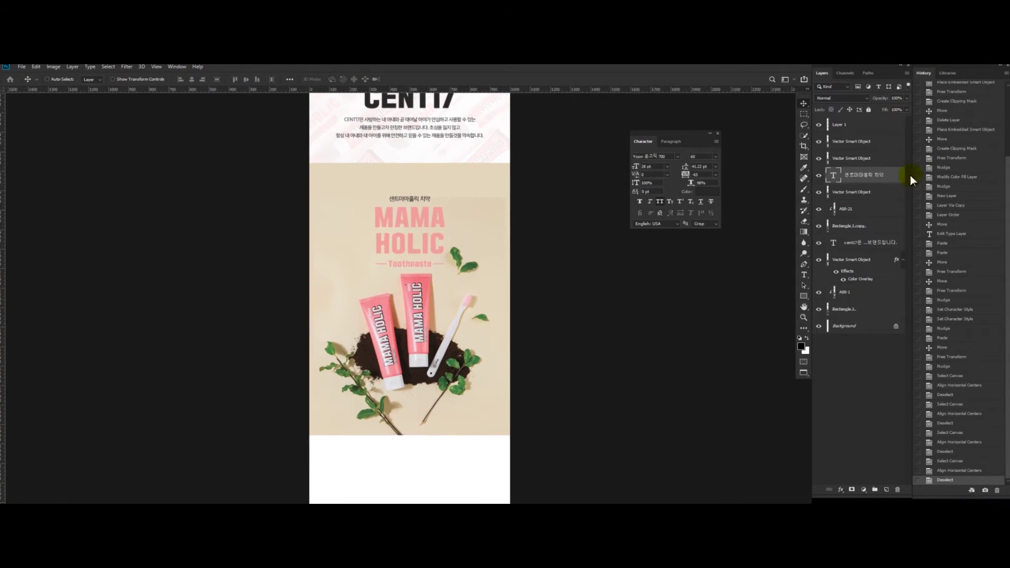
left_click(855, 158, "ctrl")
left_click(852, 138, "ctrl")
left_click(847, 195, "ctrl")
key("shift+Up")
key("shift+Up")
key("shift+Up")
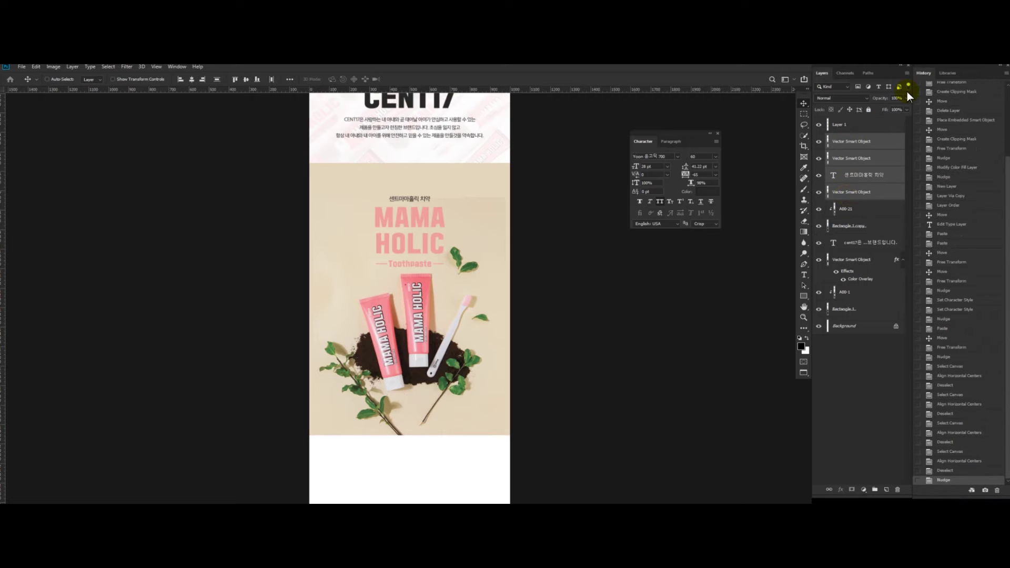
Step: Examine the title block's placement and spacing within the beige product section and the overall page
left_click_drag(438, 241, 451, 214)
left_click_drag(480, 166, 475, 173)
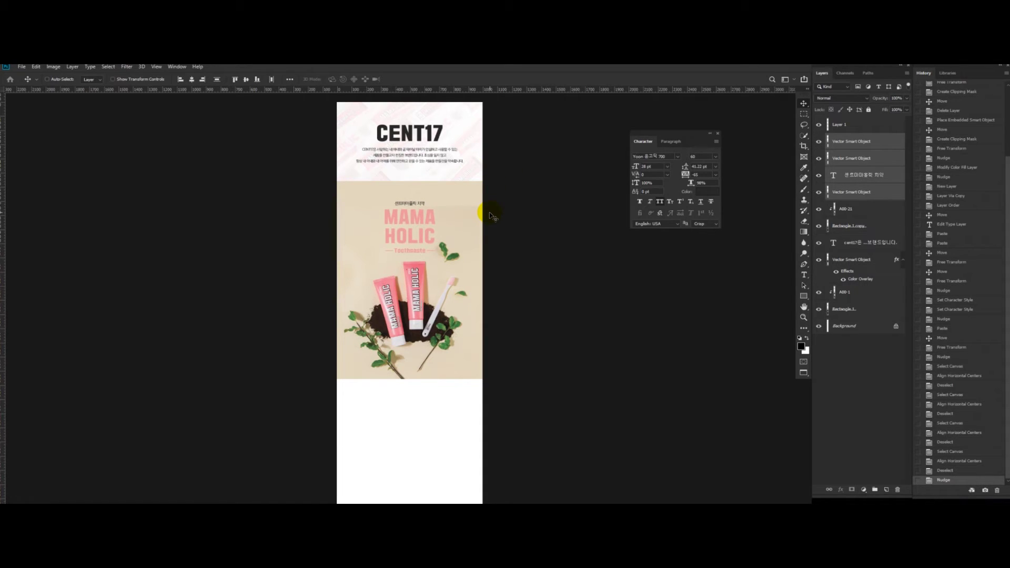
scroll(438, 232, "up", 3)
scroll(489, 184, "up", 2)
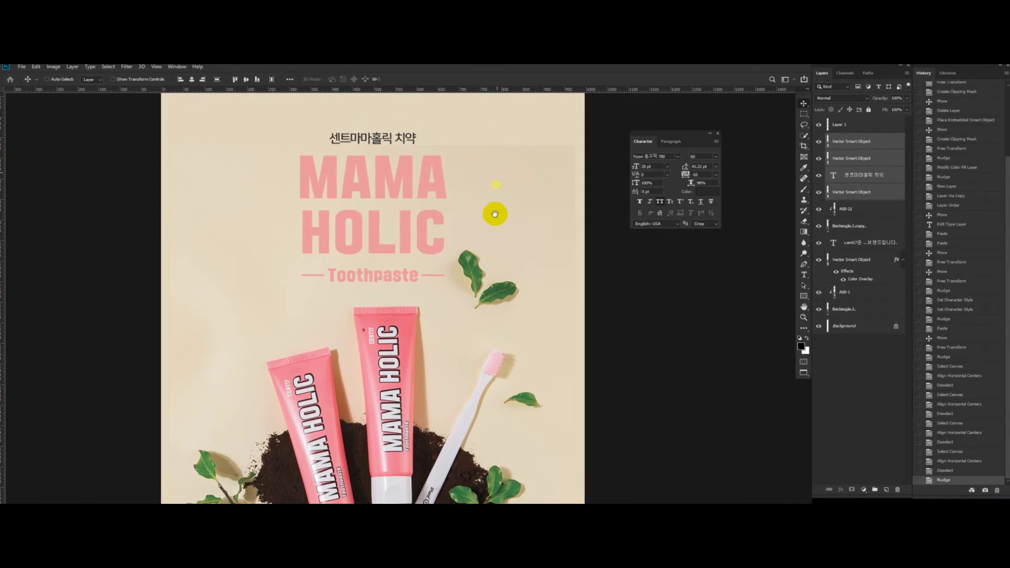
scroll(492, 180, "down", 4)
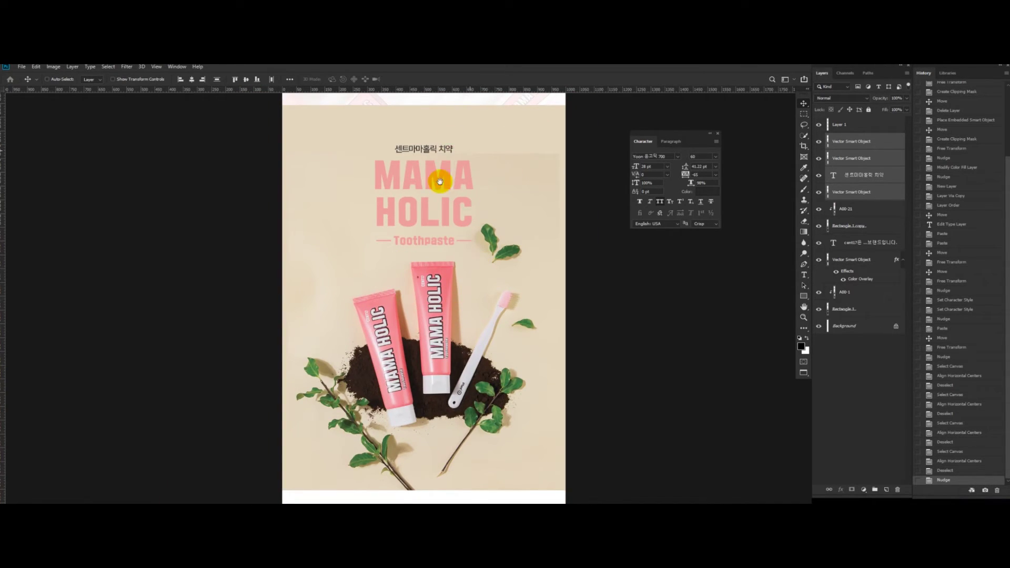
scroll(444, 326, "up", 2)
scroll(452, 279, "up", 2)
left_click_drag(453, 279, 457, 298)
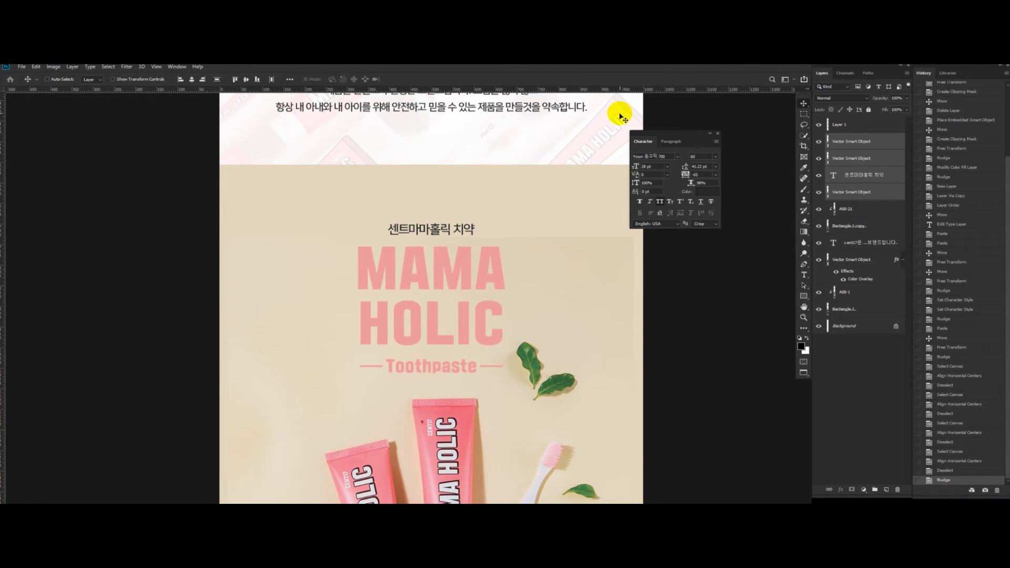
scroll(440, 259, "up", 2)
Step: Draw a rectangular marquee about 90 px wide down from the beige section's upper edge and move it over the caption
key("m")
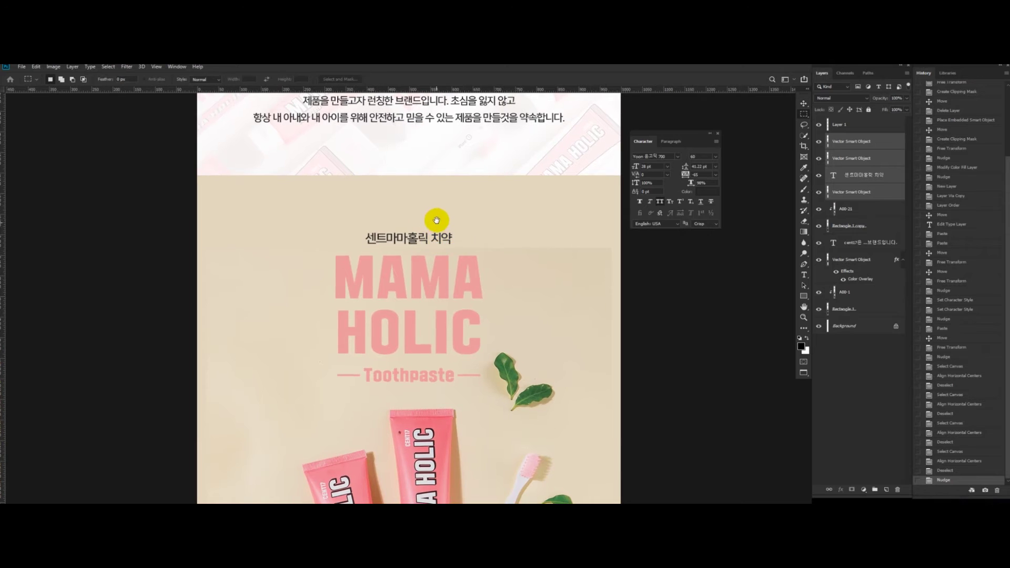
scroll(437, 221, "up", 1)
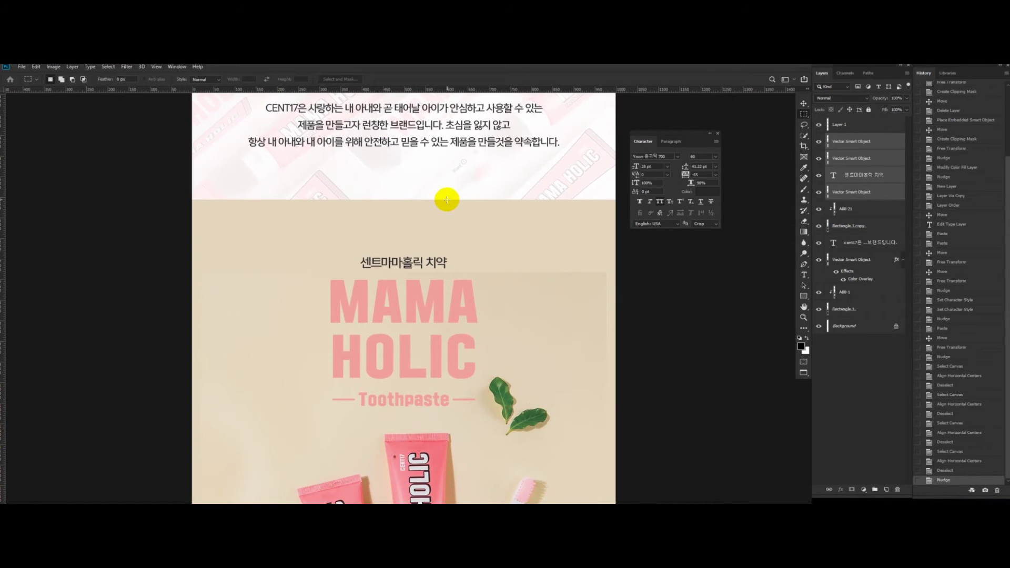
scroll(454, 199, "up", 1)
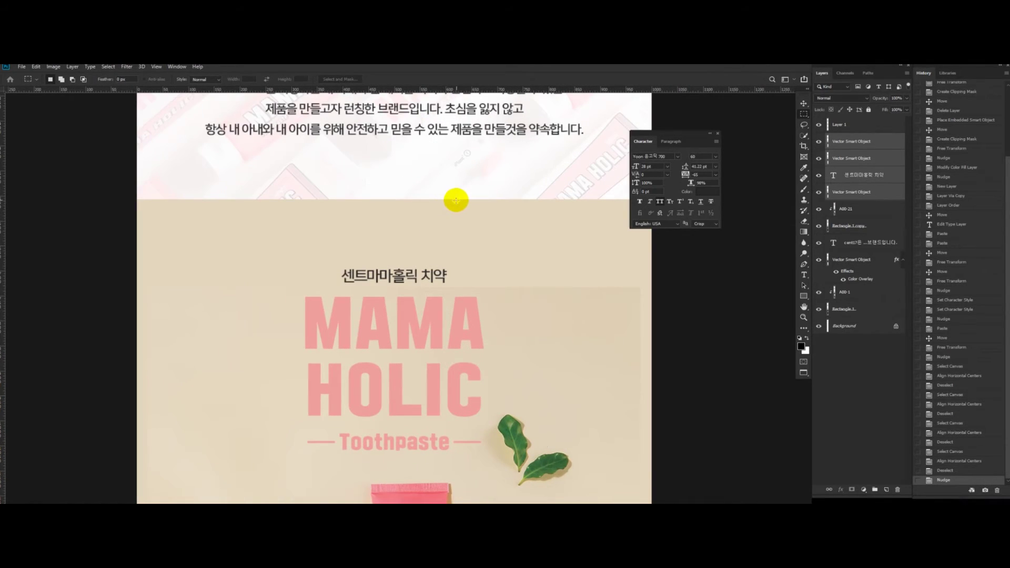
left_click_drag(456, 200, 502, 263)
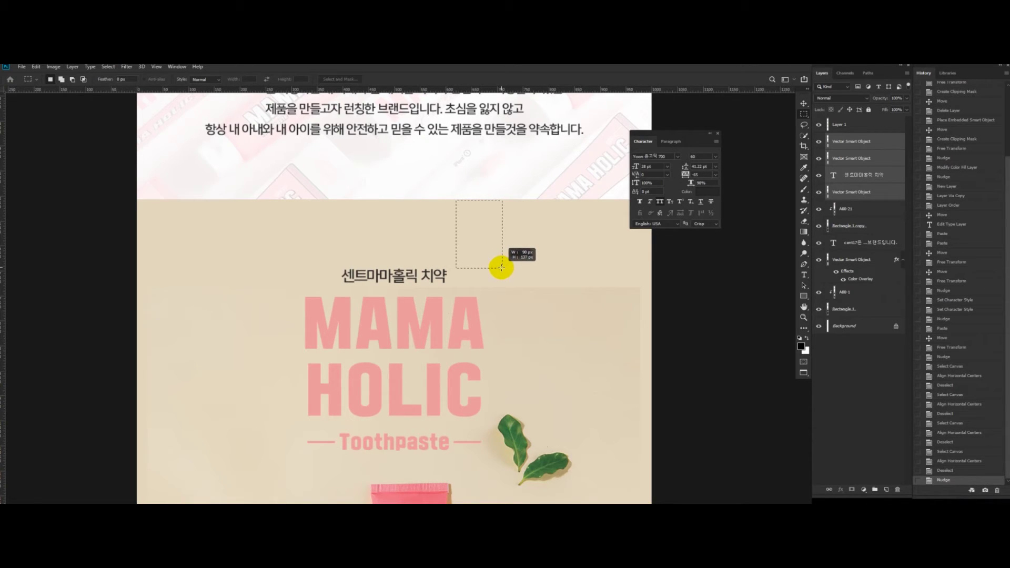
left_click_drag(502, 268, 416, 252)
Step: Add a horizontal guide along the lower edge of the marquee above the caption, and clear the selection
scroll(414, 243, "up", 3)
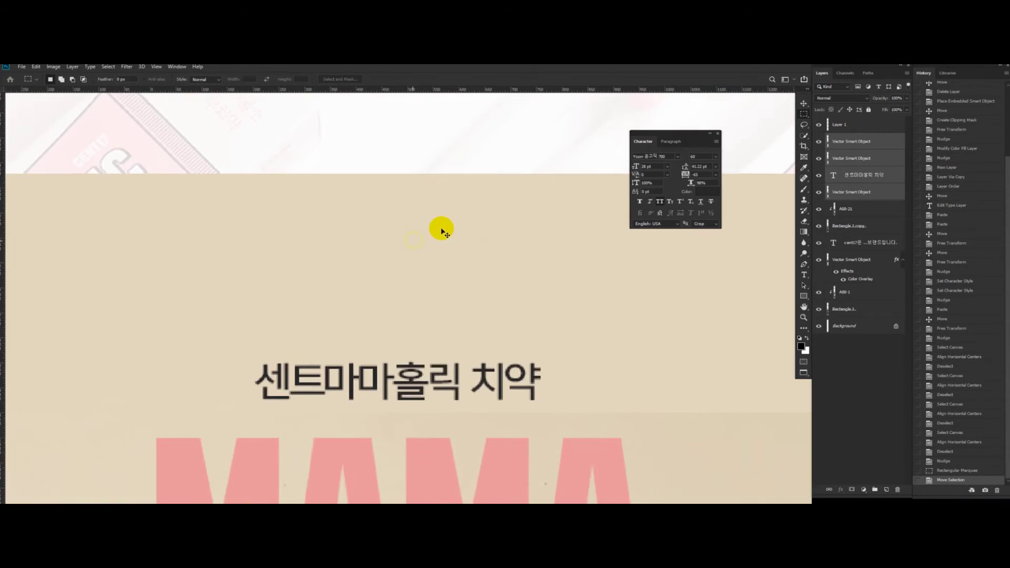
scroll(470, 210, "down", 3)
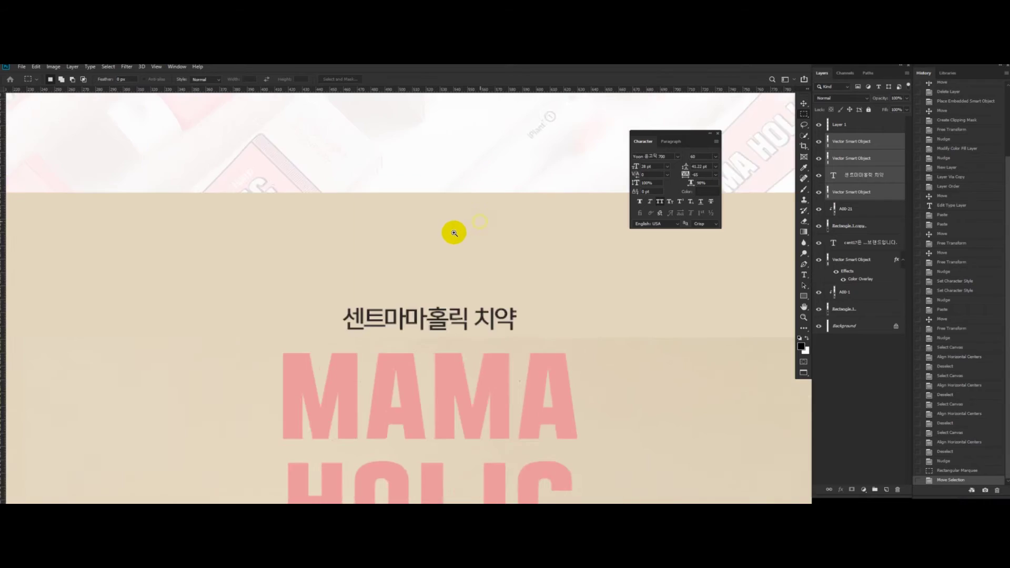
left_click_drag(421, 89, 412, 277)
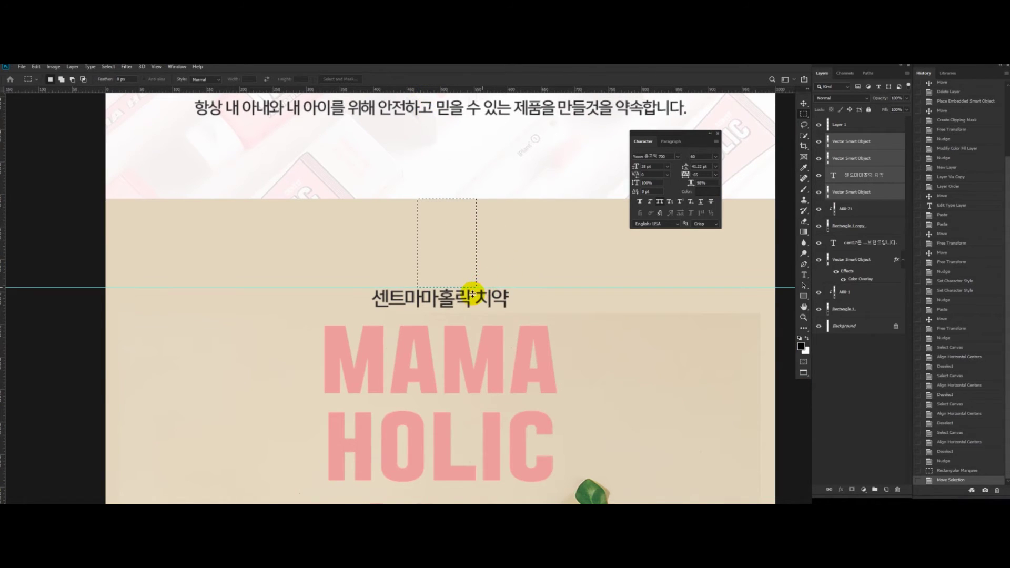
key("ctrl+d")
Step: Nudge the whole title block up so the top of the Korean caption meets the horizontal guide
scroll(413, 277, "down", 3)
scroll(437, 284, "up", 3)
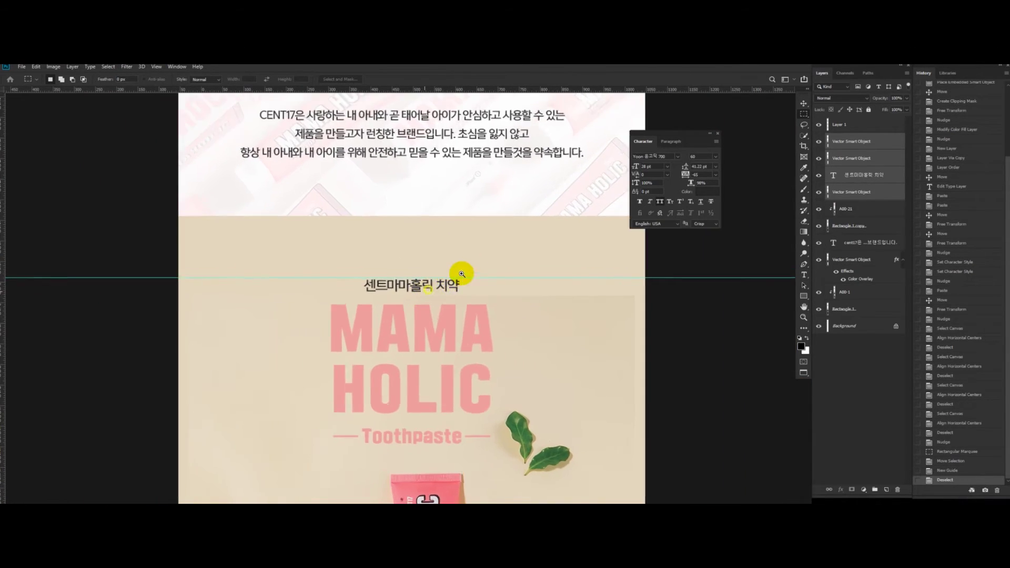
key("v")
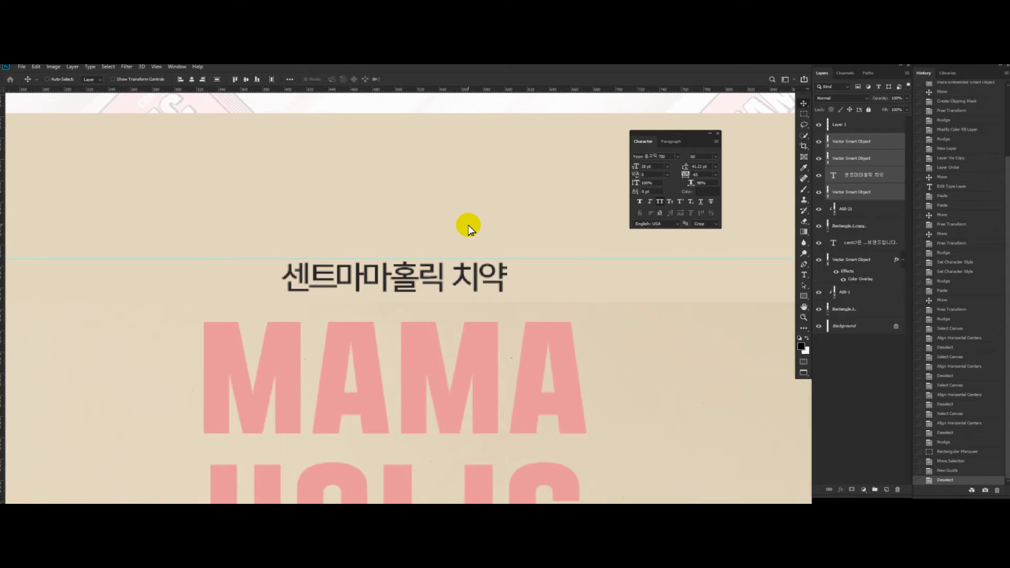
key("Up")
key("Up")
key("Up")
scroll(469, 226, "down", 5)
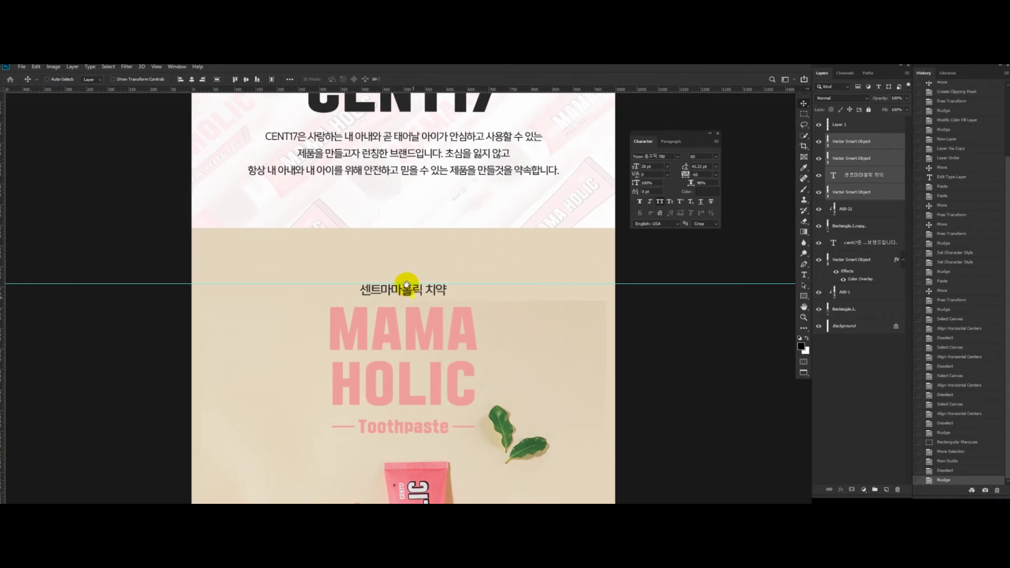
left_click(882, 174)
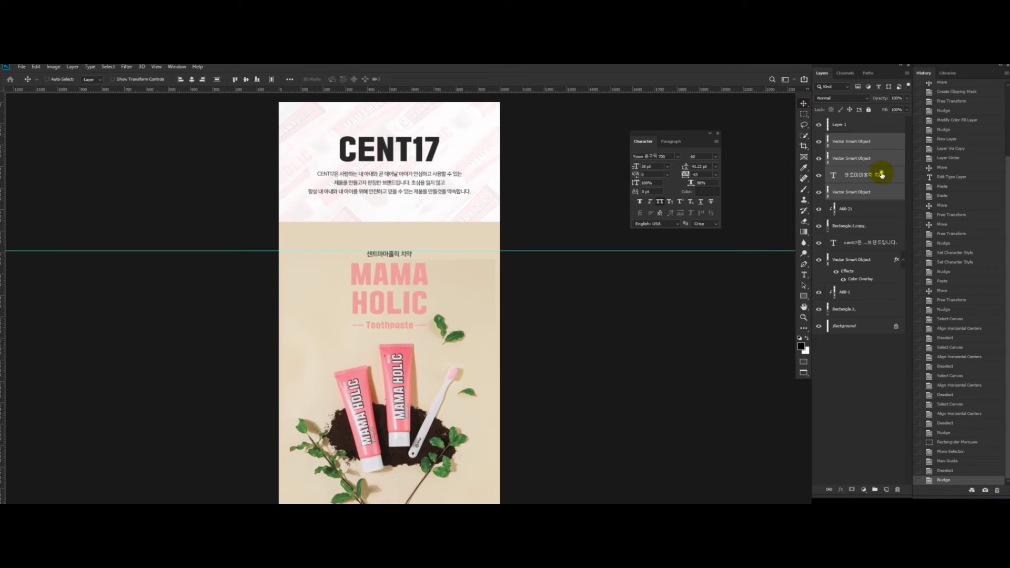
Step: Compare heavier font weights on the Korean caption above MAMA and set its weight to 70
scroll(333, 226, "up", 3)
left_click(717, 156)
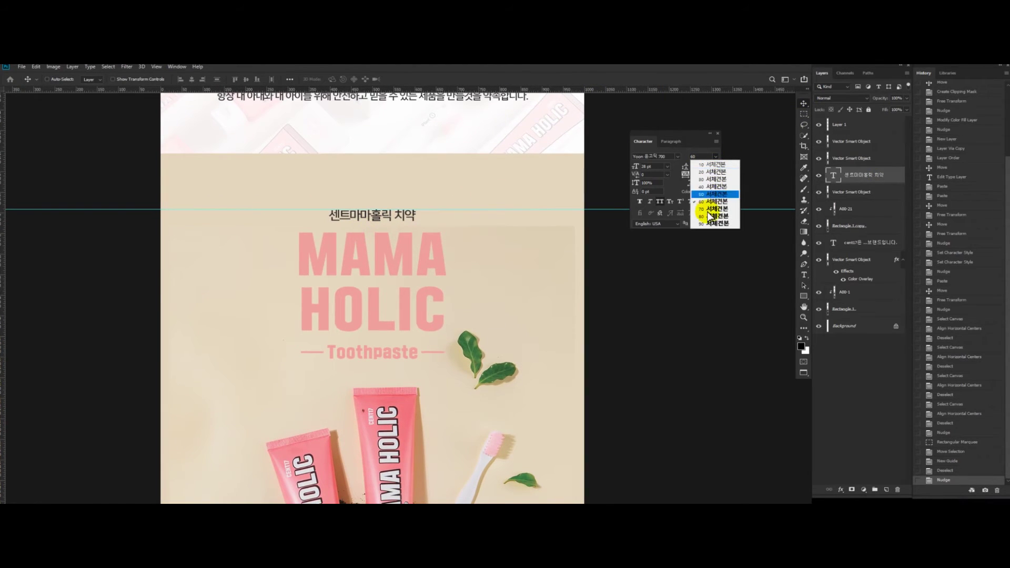
left_click(713, 209)
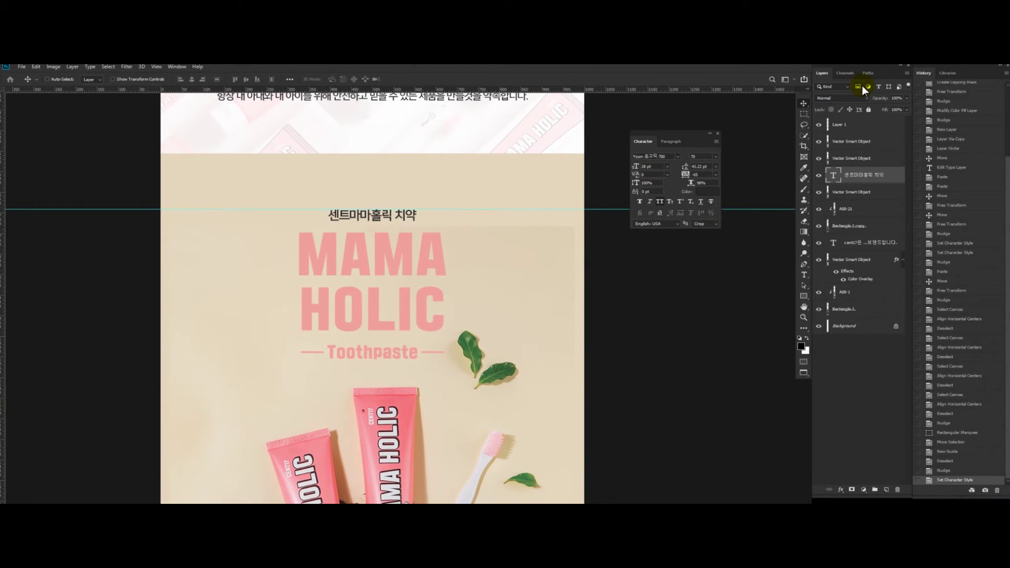
left_click(716, 156)
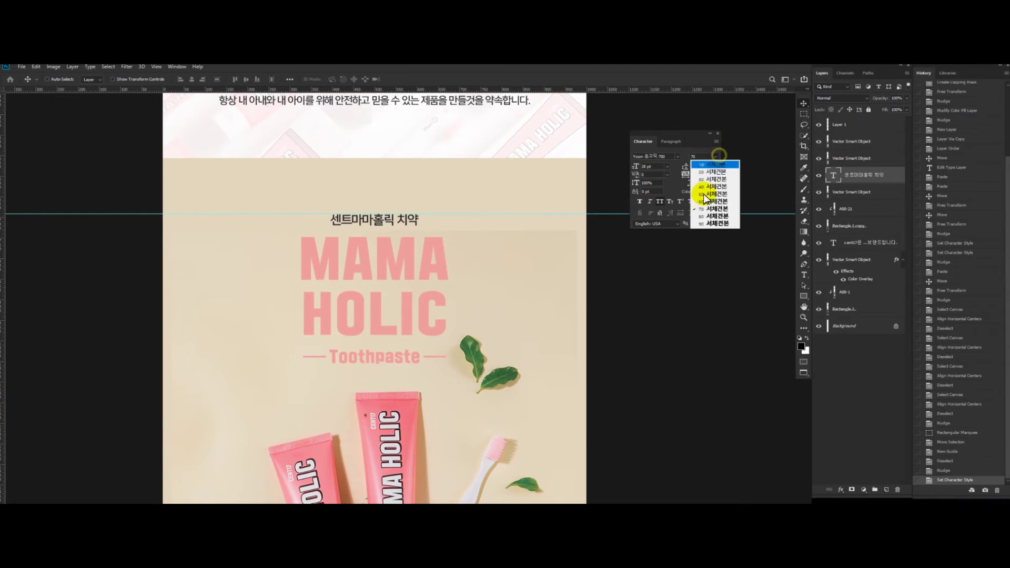
left_click(707, 216)
left_click(716, 157)
left_click(707, 209)
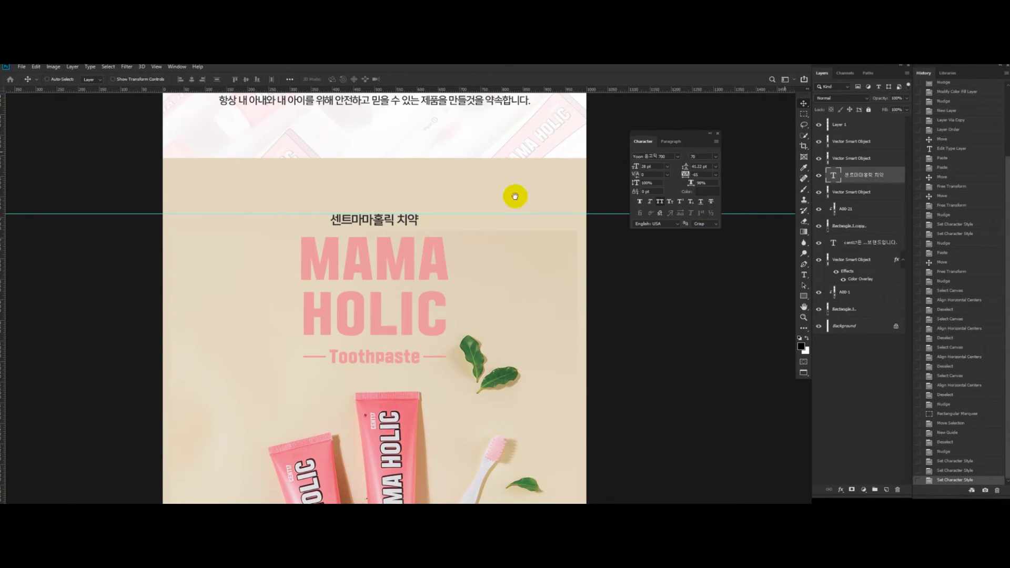
Step: Set the Korean caption's tracking to -55 and its font size to 30 pt
left_click_drag(515, 196, 542, 228)
left_click(705, 178)
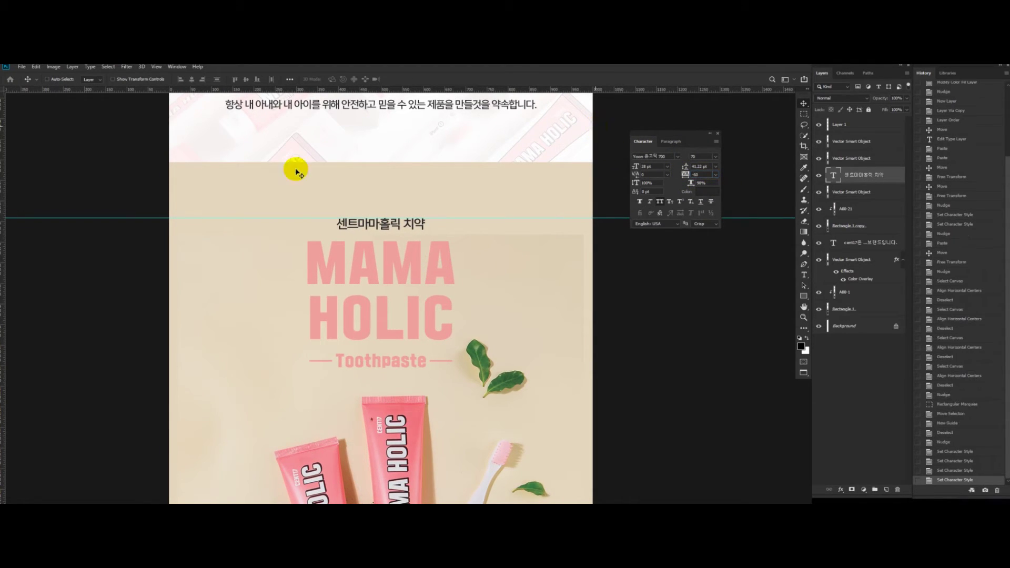
left_click_drag(379, 251, 374, 257)
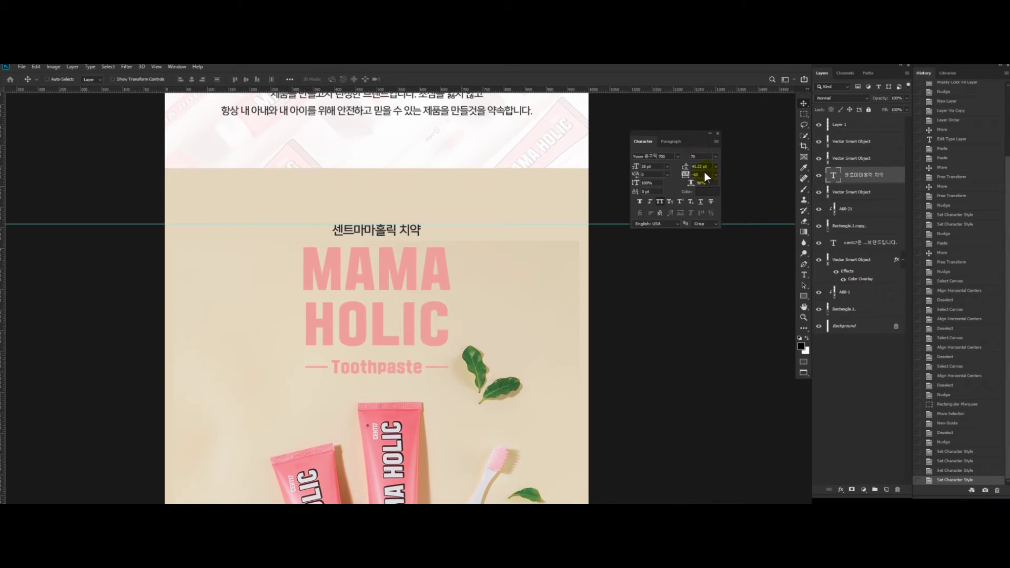
key("Return")
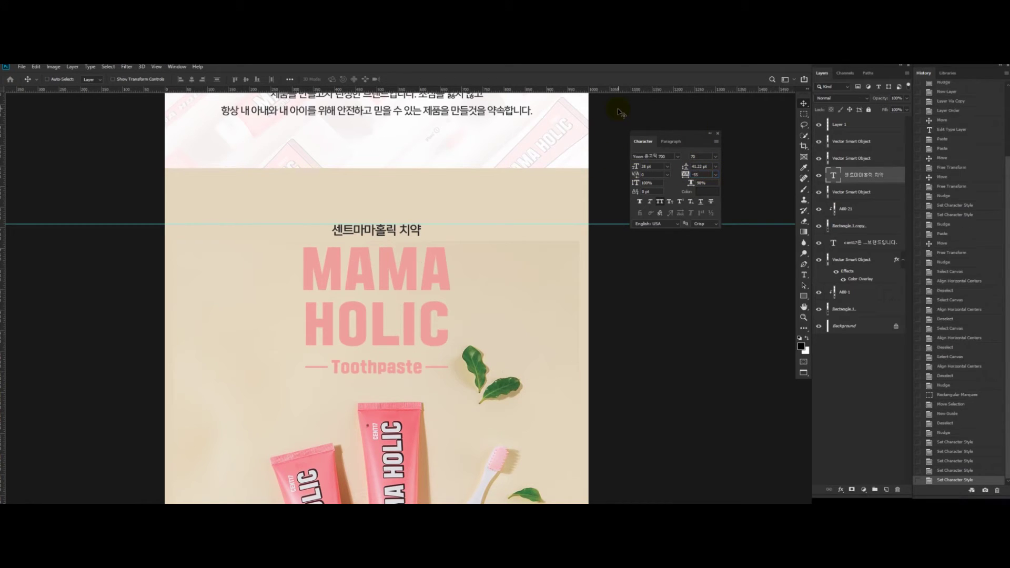
left_click_drag(385, 196, 375, 230)
type("30")
key("Return")
Step: Center the Korean caption horizontally on the whole canvas and clear the selection
left_click_drag(347, 306, 375, 270)
key("ctrl+a")
left_click(191, 79)
left_click(876, 174)
key("ctrl+d")
Step: Nudge the Korean caption vertically so the top of its letters meets the horizontal guide
left_click_drag(409, 233, 466, 231)
key("Down")
key("Down")
key("Up")
key("Down")
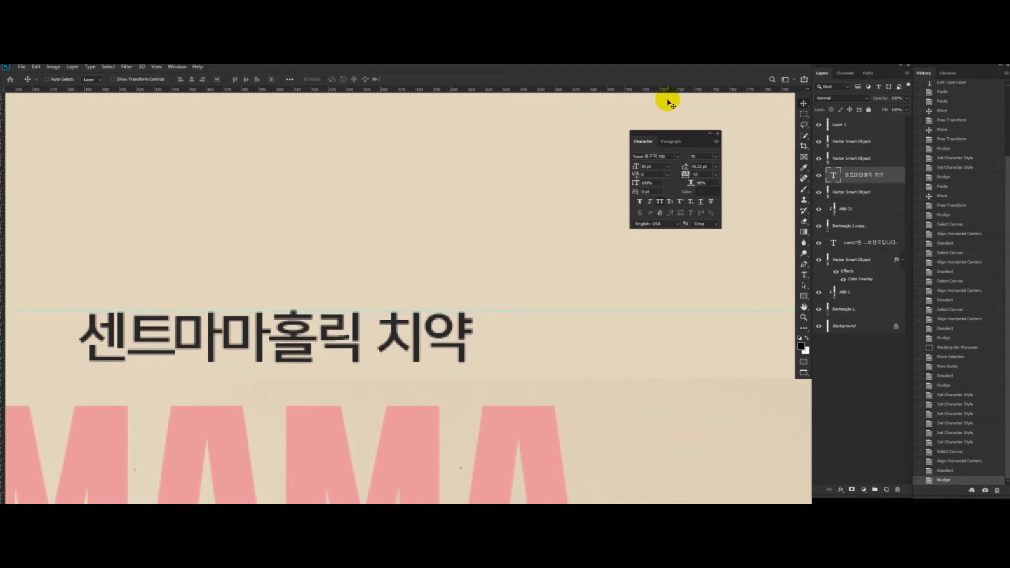
key("Up")
key("ctrl+minus")
scroll(410, 128, "down", 8)
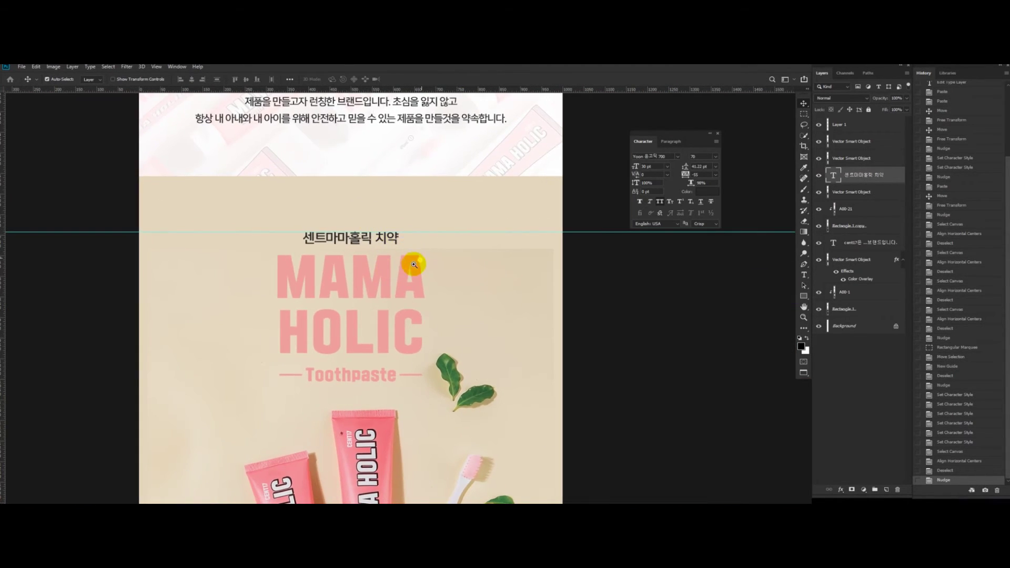
Step: Nudge the Toothpaste line about 30 px down, away from the word HOLIC
scroll(420, 266, "down", 2)
left_click(360, 320, "ctrl")
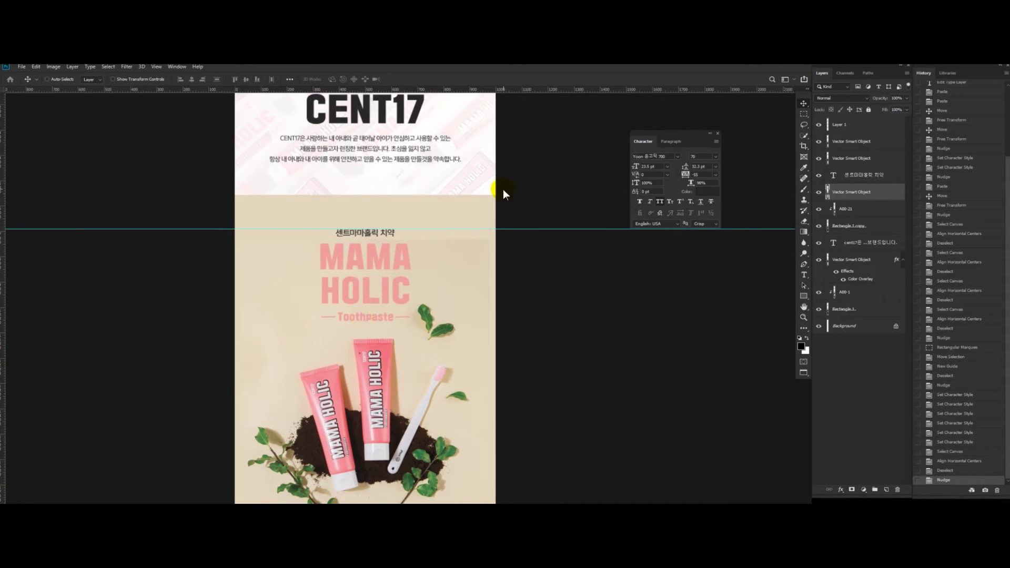
key("shift+Down")
key("shift+Down")
key("shift+Down")
Step: Nudge the words MAMA and HOLIC together about 10 px down from the Korean caption
left_click(377, 267, "ctrl")
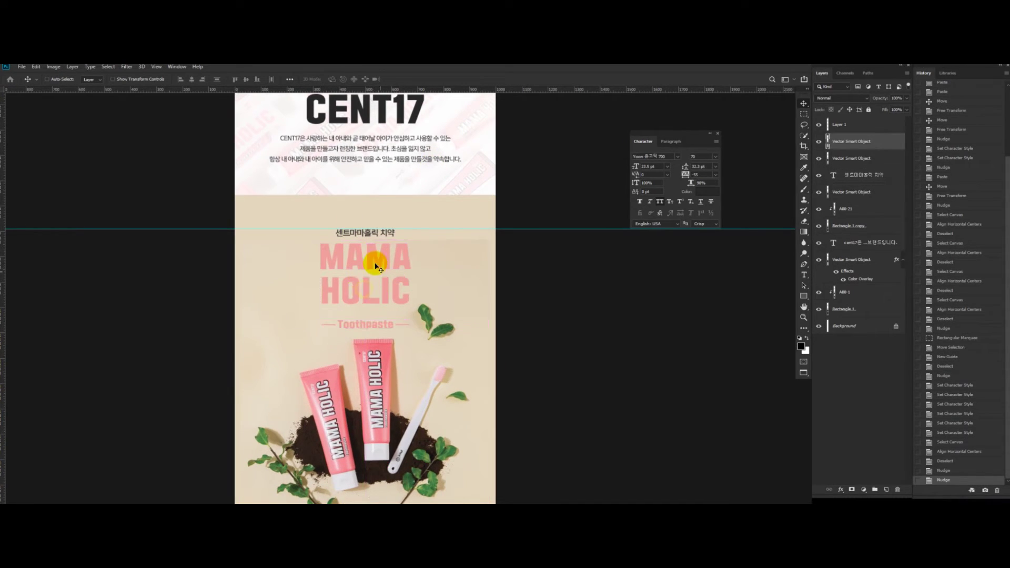
left_click(867, 159, "shift")
key("shift+Down")
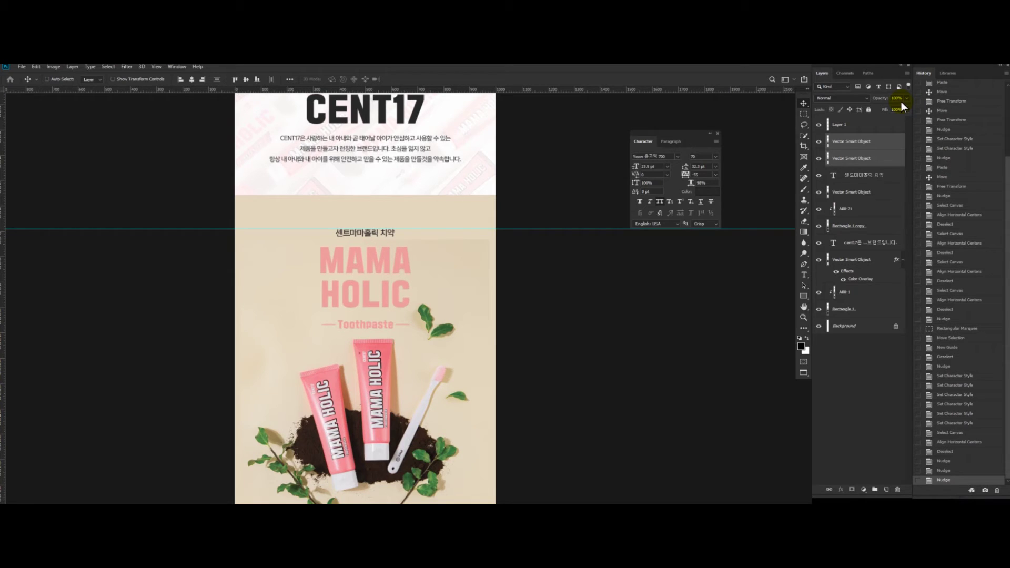
Step: Check the title block's spacing and add a Color Overlay effect to the word MAMA
left_click_drag(313, 294, 397, 310)
scroll(309, 266, "up", 5)
scroll(372, 294, "down", 5)
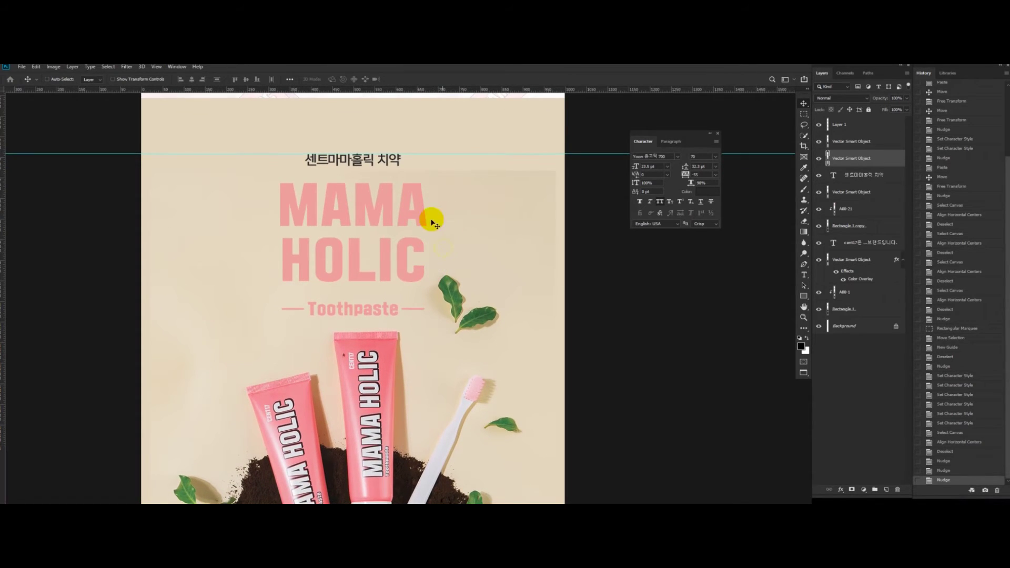
scroll(459, 229, "down", 5)
scroll(419, 268, "up", 5)
left_click_drag(448, 258, 429, 282)
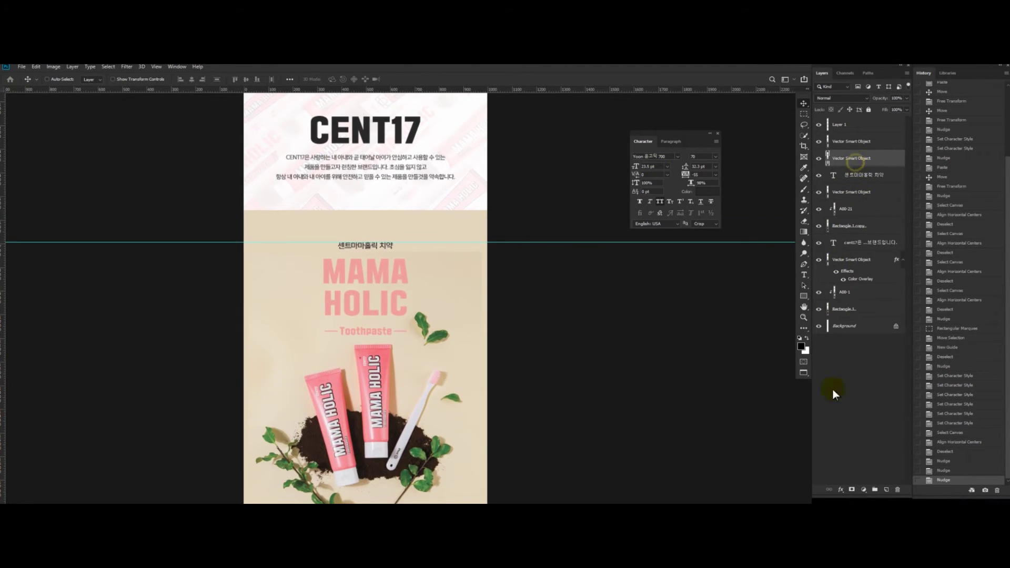
left_click(842, 489)
left_click(854, 456)
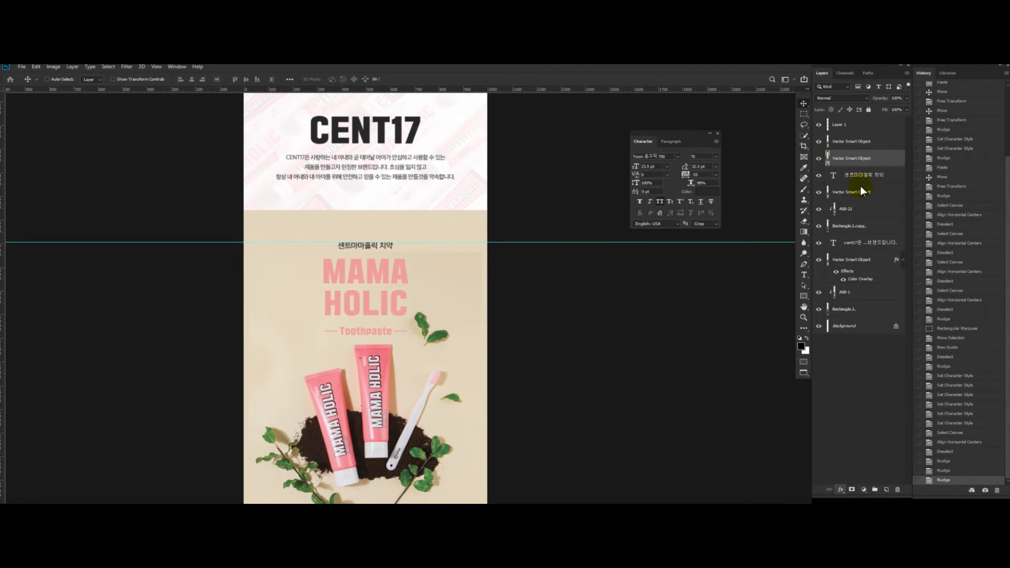
left_click_drag(519, 269, 588, 275)
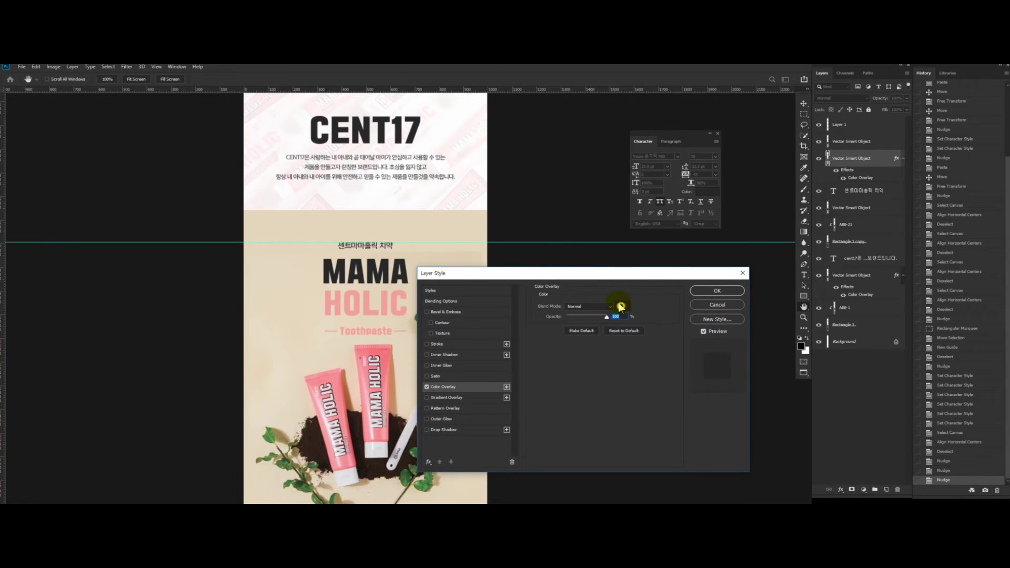
Step: Set the overlay color of the word MAMA to a vivid pink-red, about #ef3061, and apply the layer style
left_click(621, 306)
left_click(655, 202)
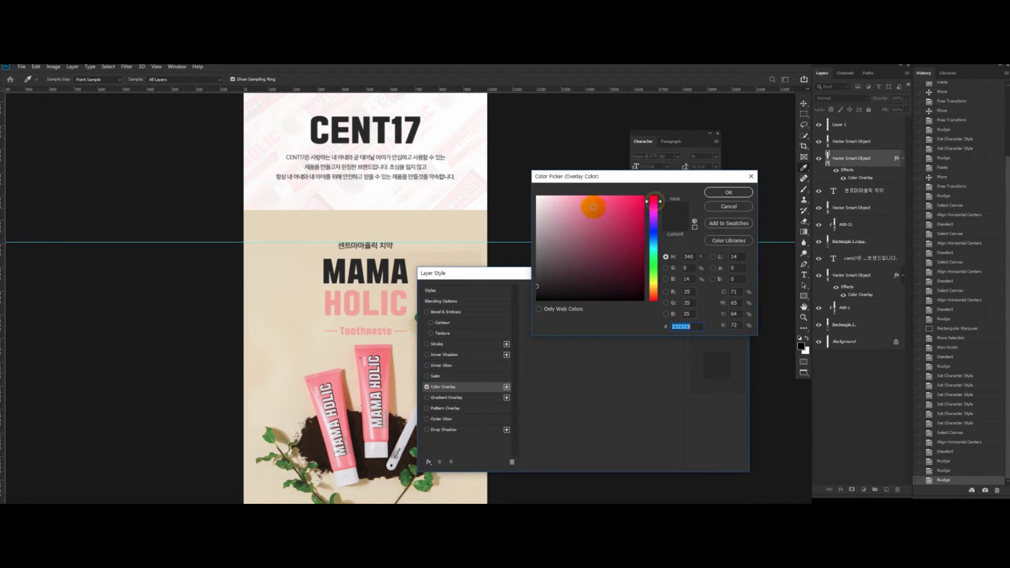
left_click(594, 204)
left_click(614, 197)
left_click_drag(619, 204, 613, 201)
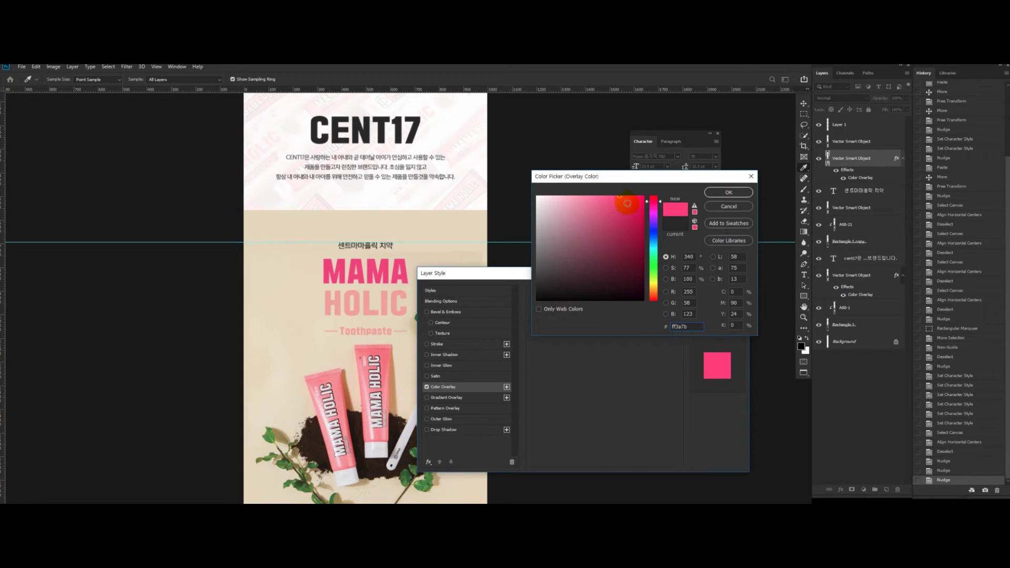
left_click_drag(607, 201, 628, 198)
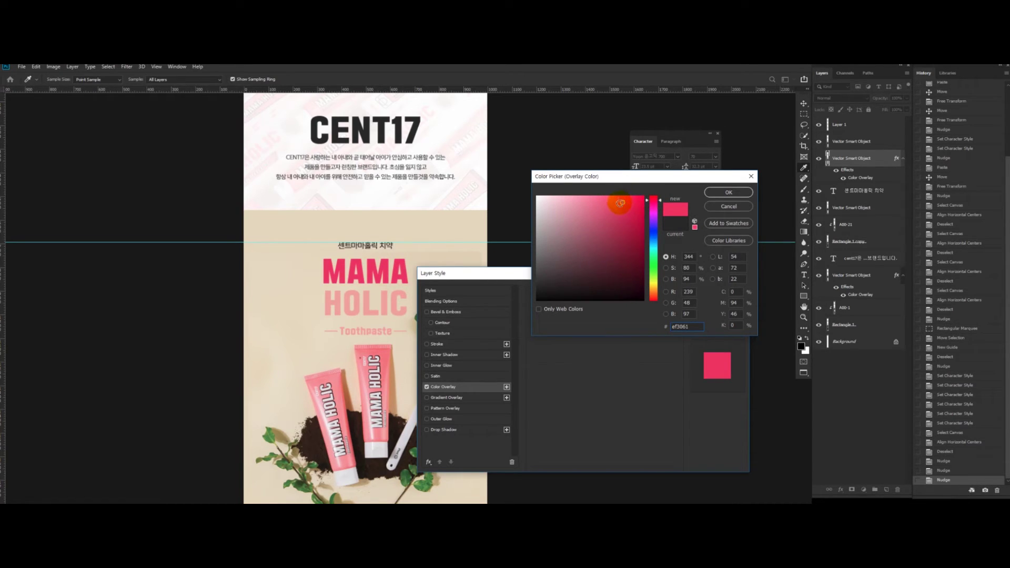
left_click(720, 192)
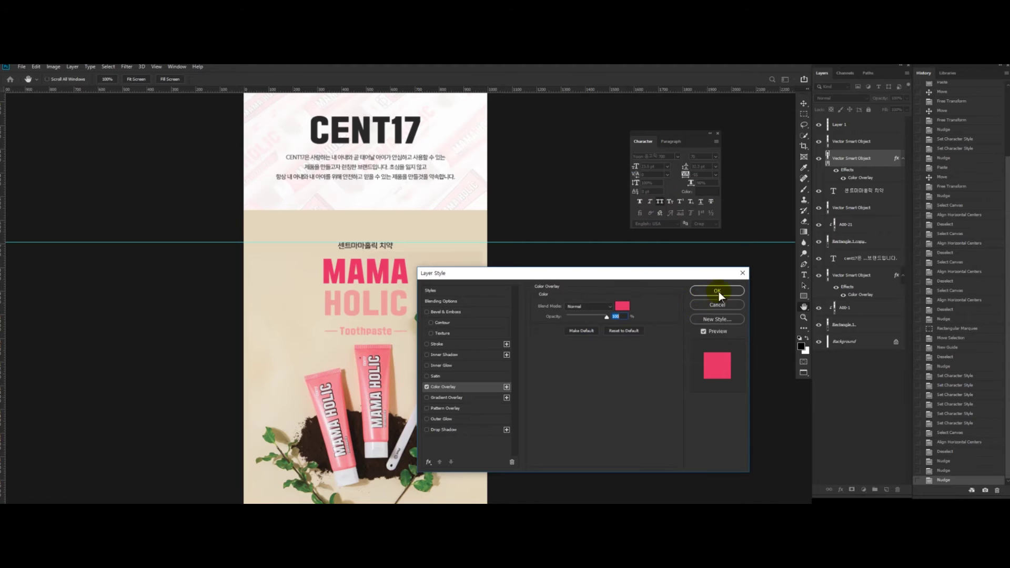
left_click(719, 293)
Step: Copy the pink-red Color Overlay effect from the word MAMA to the word HOLIC
left_click_drag(401, 290, 419, 276)
left_click_drag(481, 247, 488, 242)
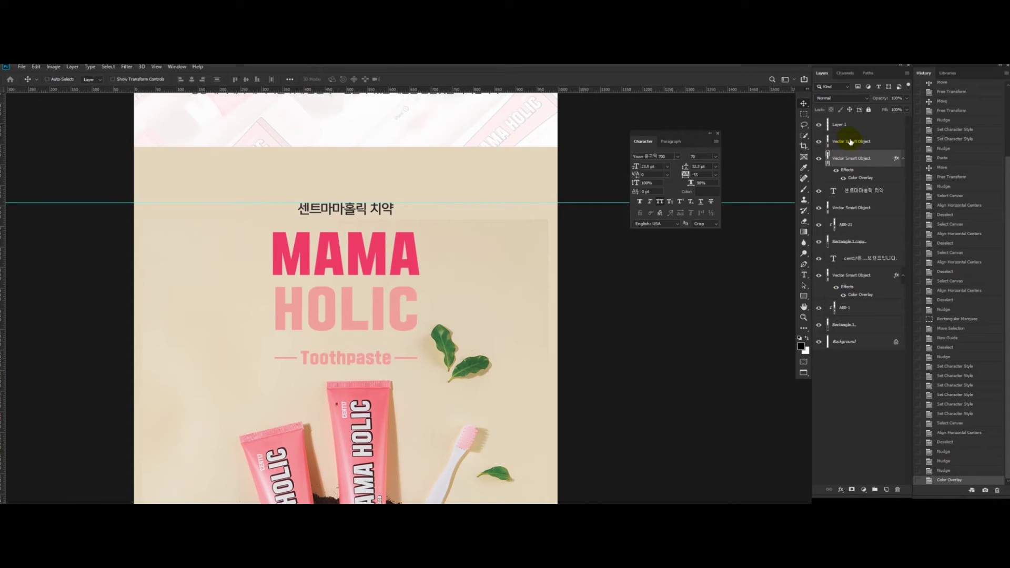
left_click_drag(857, 179, 864, 144)
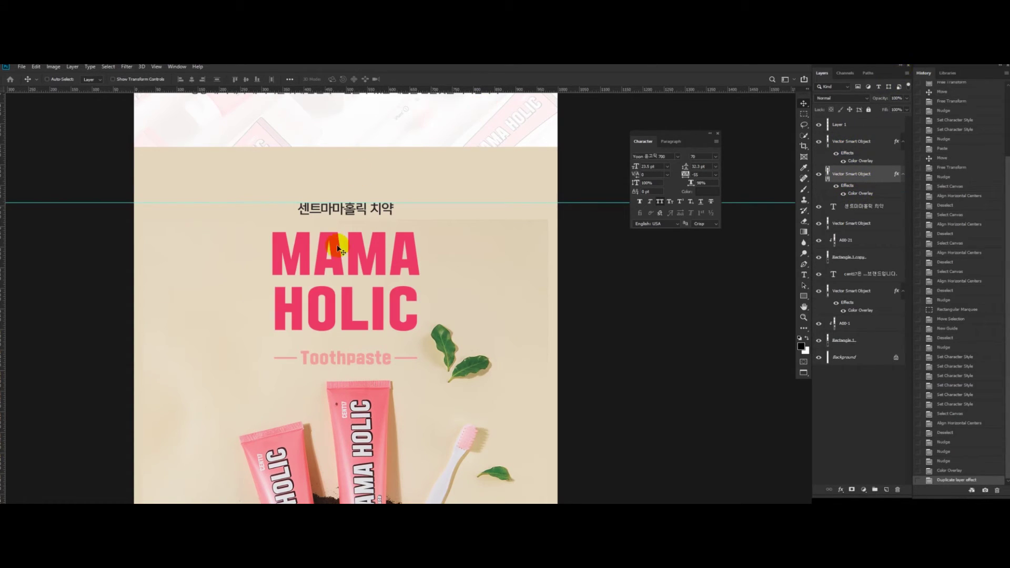
left_click_drag(373, 282, 396, 282)
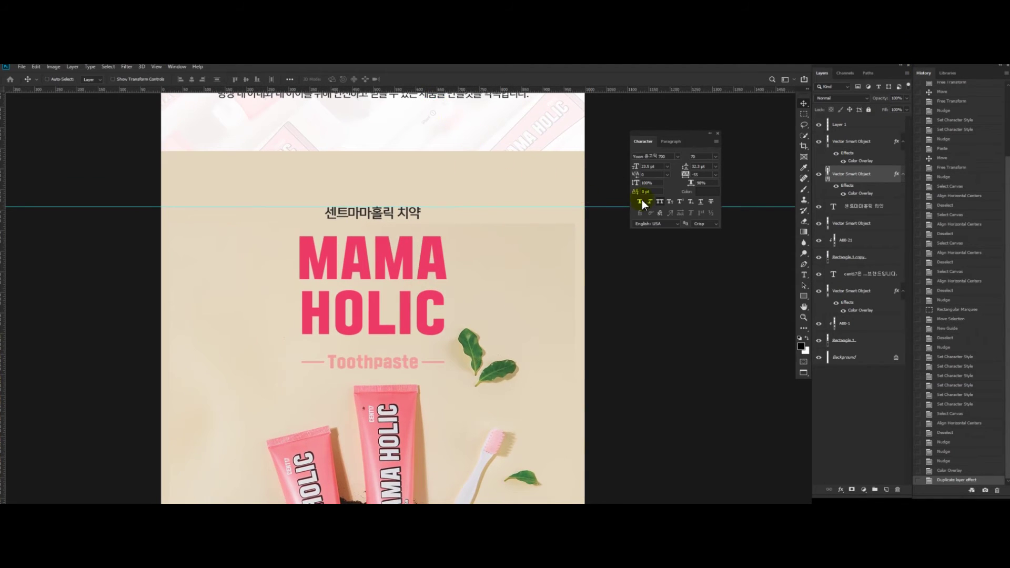
Step: Scale the words MAMA and HOLIC up slightly together, and nudge them down a few pixels
left_click_drag(456, 243, 485, 232)
left_click(858, 141, "shift")
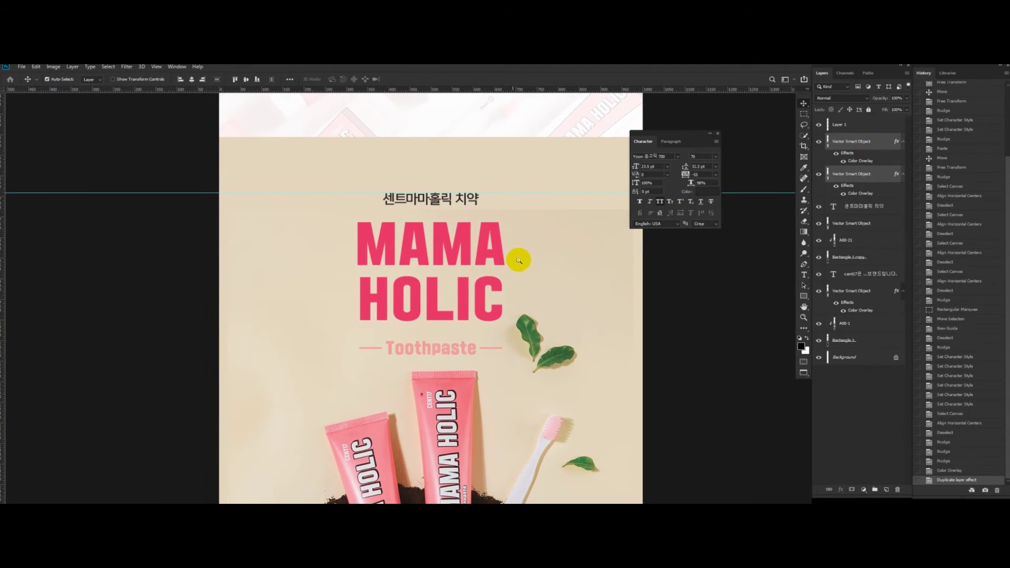
scroll(521, 258, "down", 2)
key("ctrl+t")
left_click_drag(509, 295, 513, 287)
key("Return")
scroll(512, 285, "up", 3)
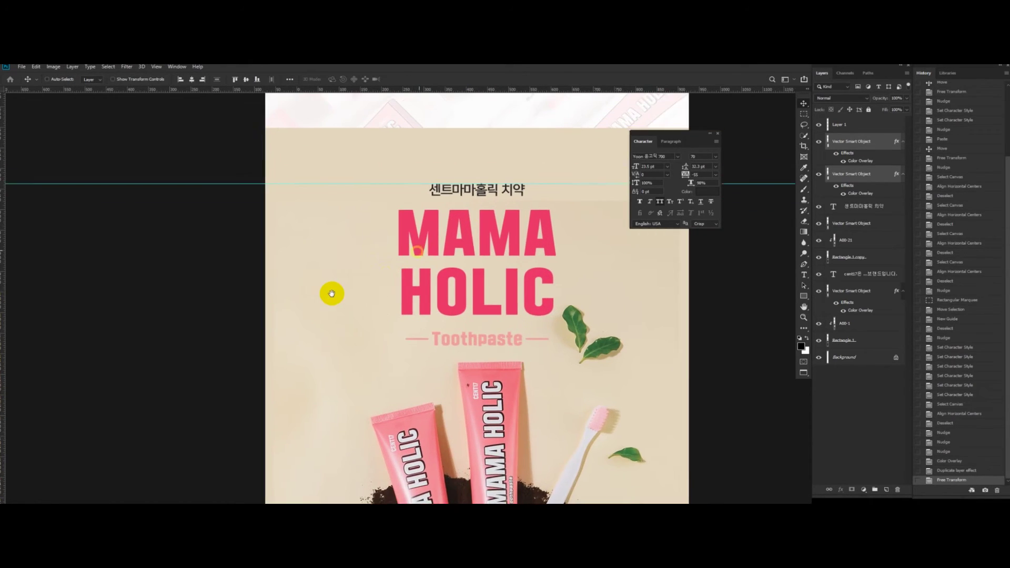
key("Down")
key("Down")
key("Down")
left_click_drag(353, 267, 398, 234)
Step: Identify the Toothpaste line's layer by toggling layer visibility, and copy the title's pink-red Color Overlay effect to it
left_click(409, 329, "ctrl")
left_click_drag(424, 328, 421, 321)
left_click(861, 142)
left_click(819, 209)
left_click(819, 208)
left_click(818, 223)
left_click(819, 224)
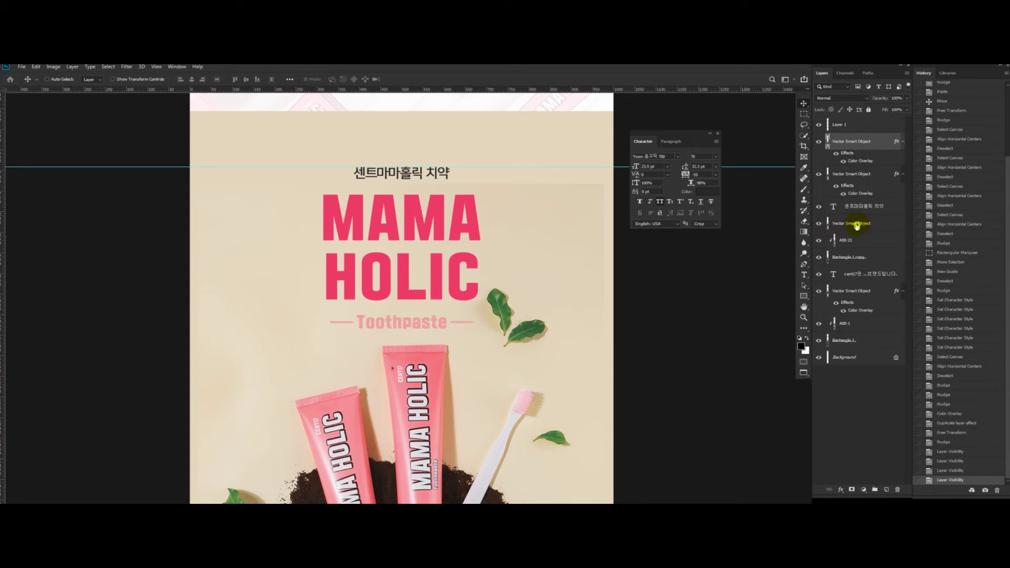
left_click(857, 224)
left_click_drag(853, 209, 853, 223)
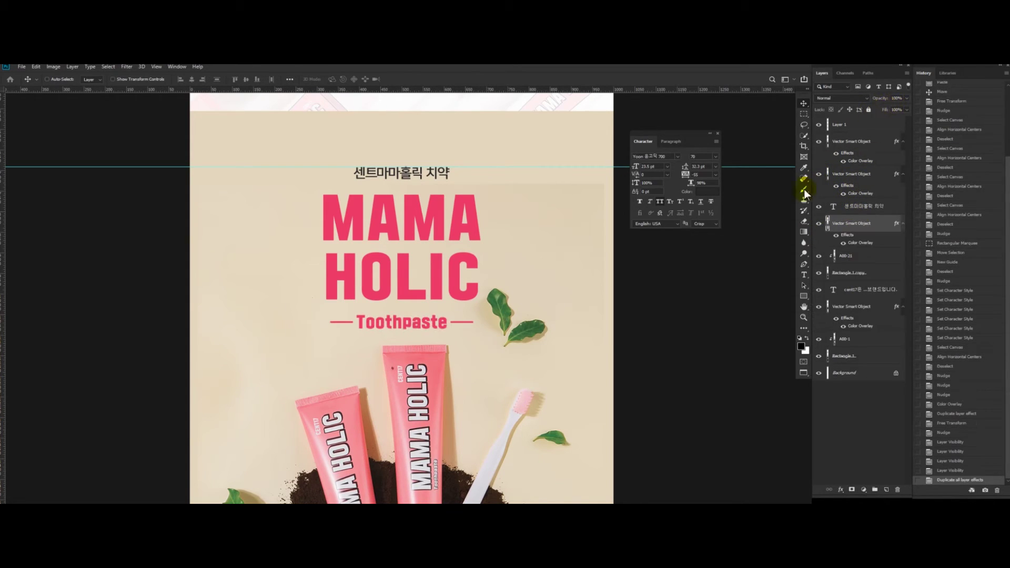
left_click_drag(516, 285, 522, 279)
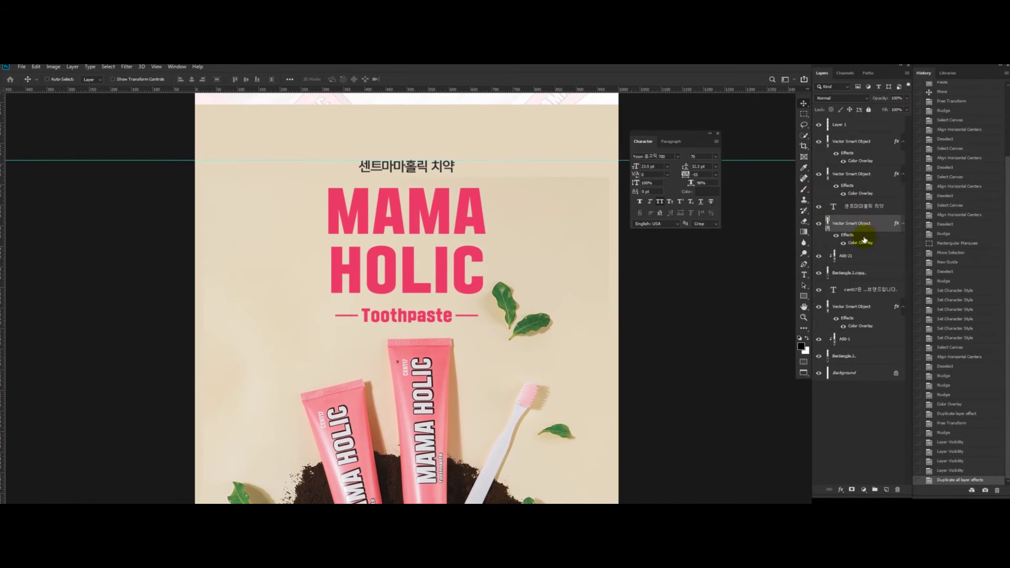
Step: Change the Toothpaste line's overlay color to #232323 and apply the layer style
double_click(860, 161)
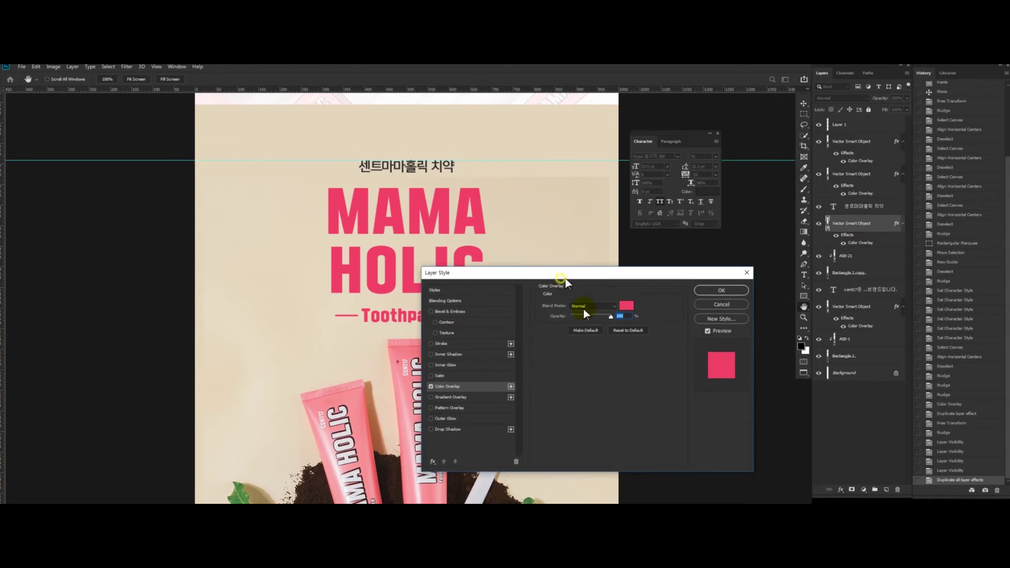
left_click_drag(574, 273, 593, 309)
left_click(645, 340)
type("252525")
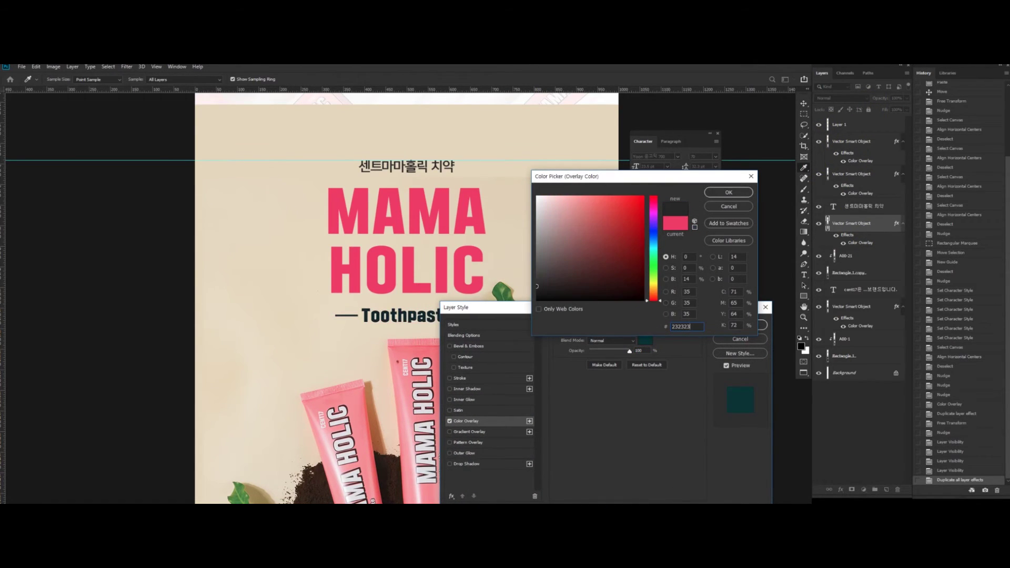
key("Return")
key("Return")
Step: Scale the Toothpaste line up about its center to about 371 px wide
left_click_drag(355, 228, 357, 241)
key("ctrl+t")
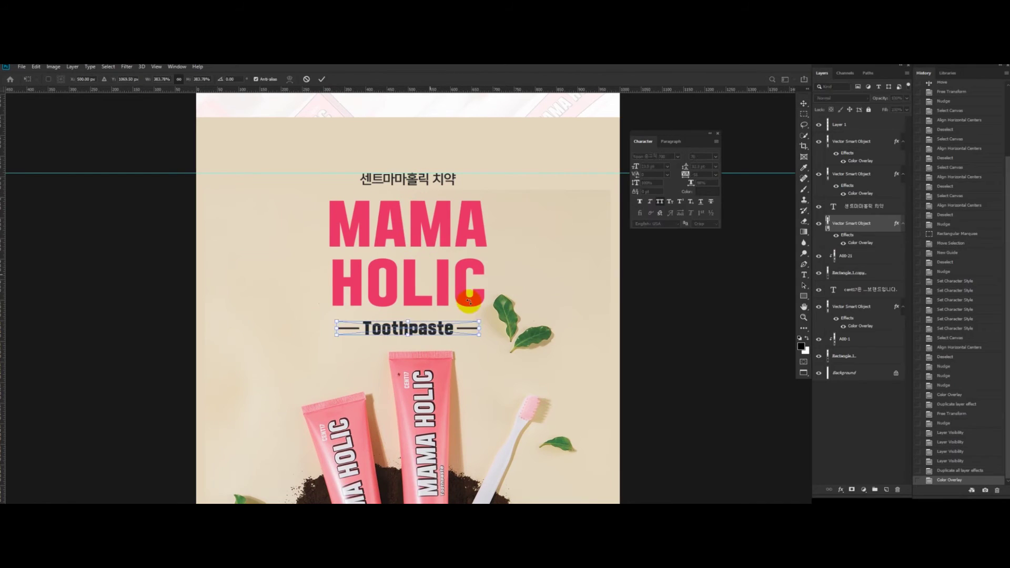
left_click_drag(481, 320, 488, 318)
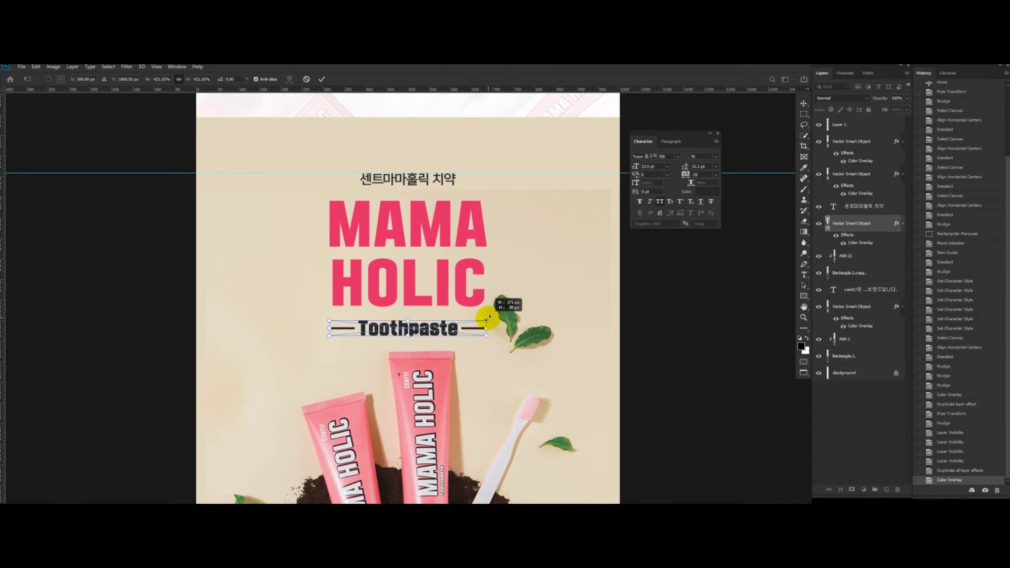
key("Return")
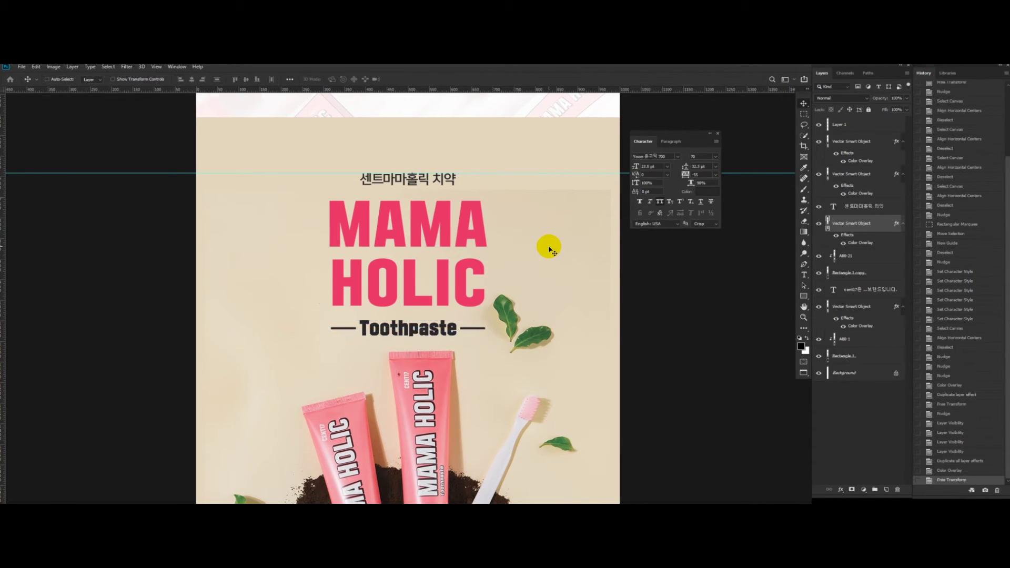
Step: Move the Toothpaste line over HOLIC to fit its width to that word, and return it centered below
left_click_drag(510, 312, 500, 254)
left_click(469, 258)
key("ctrl+t")
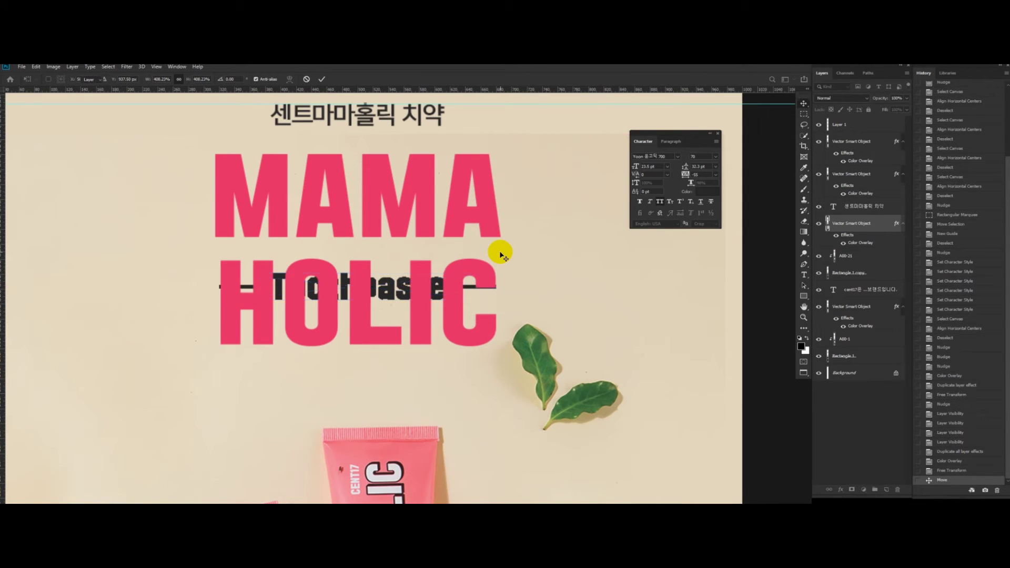
key("Return")
key("ctrl+minus")
left_click_drag(474, 193, 494, 239)
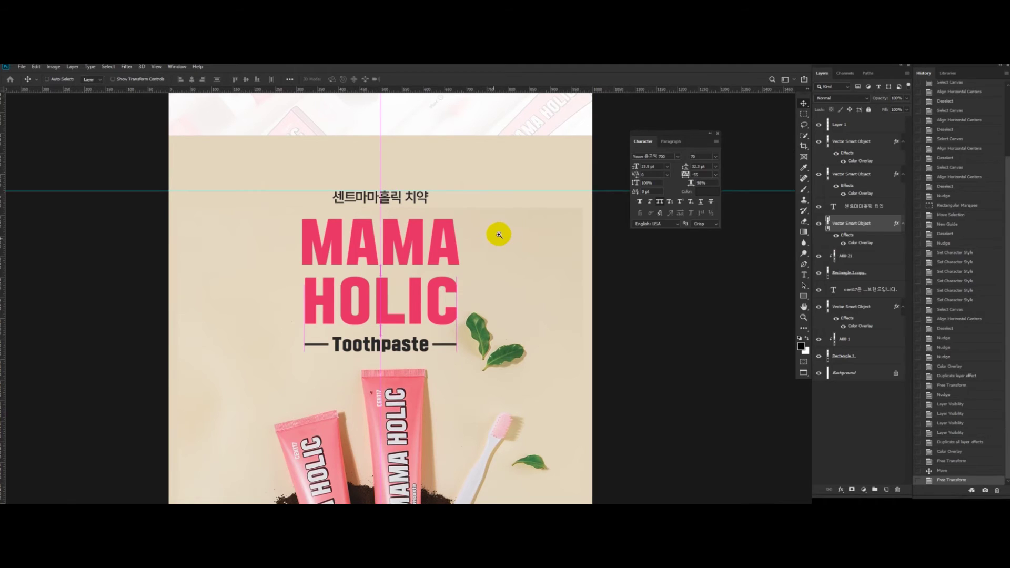
Step: Center the Toothpaste line horizontally on the canvas, clear the selection and hide the guides
left_click(499, 235, "ctrl+alt")
key("ctrl+a")
left_click(192, 80)
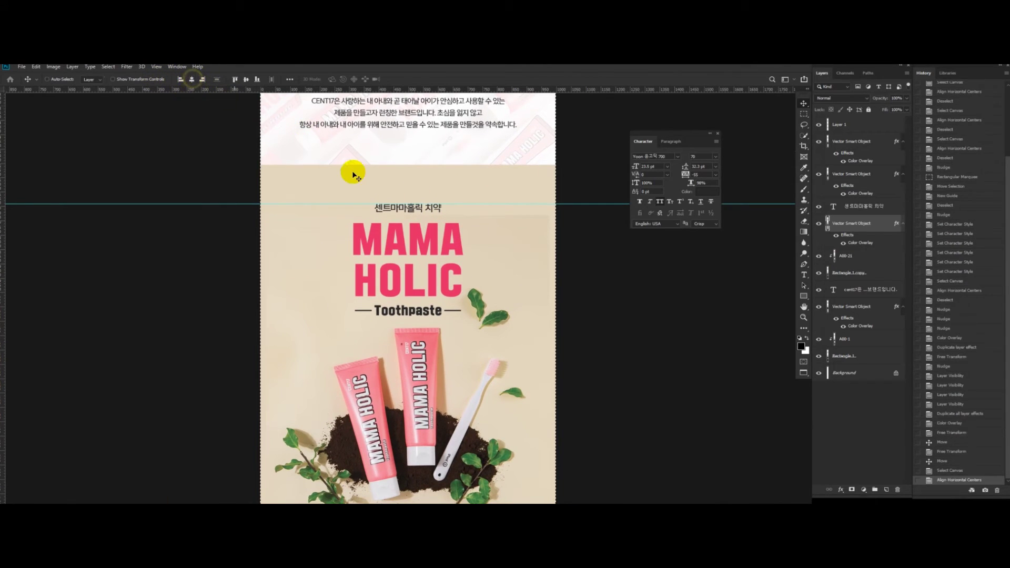
key("ctrl+d")
key("ctrl+minus")
left_click_drag(435, 257, 437, 253)
left_click_drag(428, 291, 422, 285)
key("ctrl+h")
left_click_drag(444, 241, 425, 212)
scroll(454, 245, "down", 1)
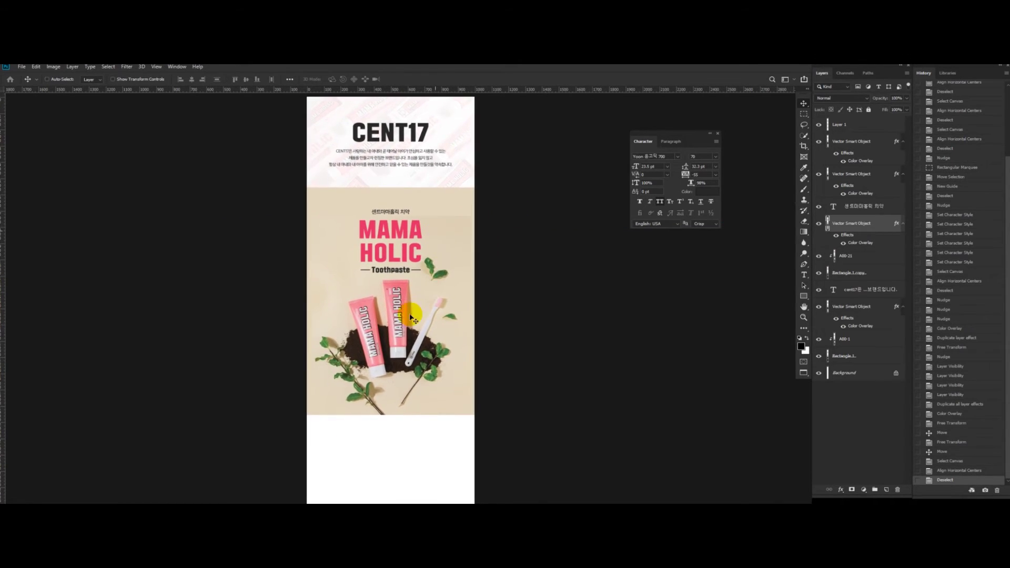
Step: Nudge the product photo layer slightly down and to the right to add space below the title block
left_click(414, 315, "ctrl")
scroll(435, 306, "down", 2)
scroll(428, 295, "up", 6)
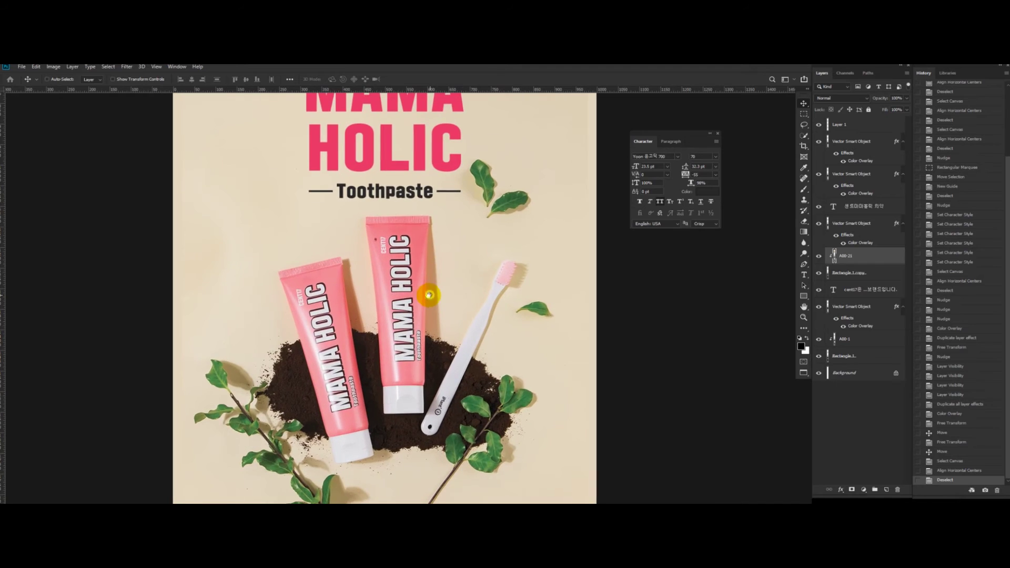
scroll(429, 296, "down", 4)
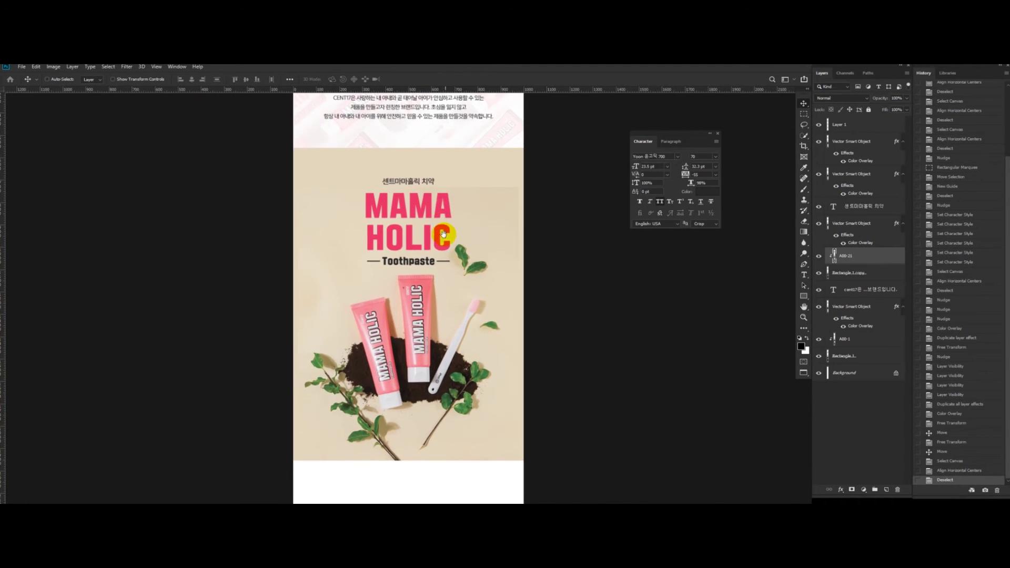
left_click_drag(415, 233, 425, 276)
scroll(425, 276, "up", 3)
left_click_drag(509, 226, 471, 234)
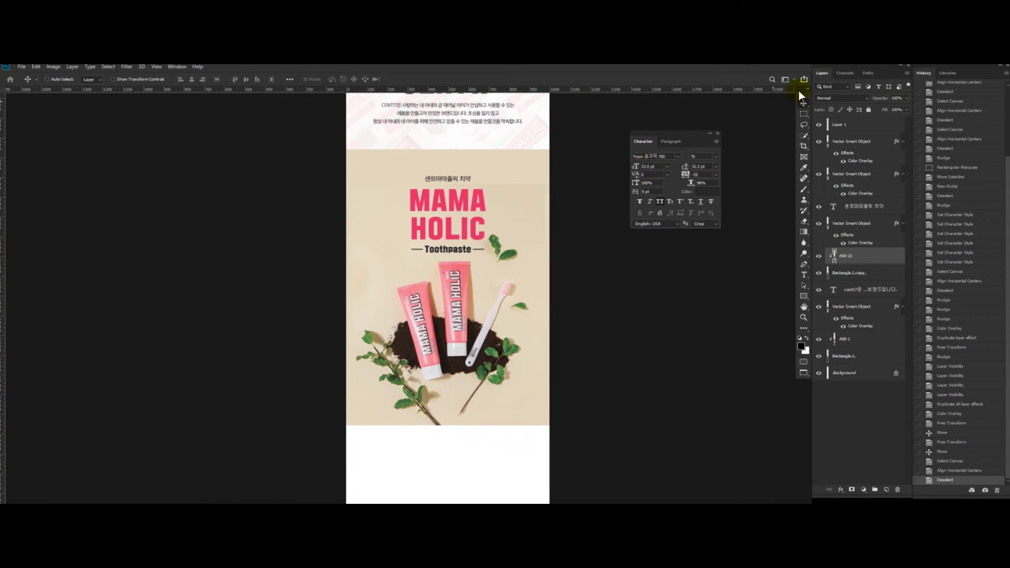
key("Down")
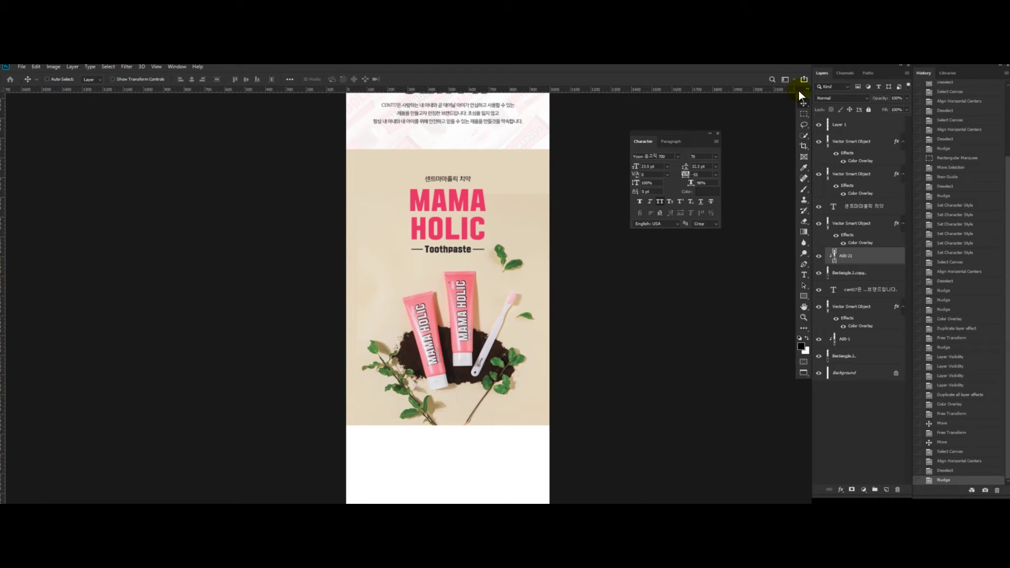
Step: Rotate the product photo slightly clockwise with Free Transform and apply it
left_click_drag(413, 234, 371, 259)
scroll(421, 253, "up", 4)
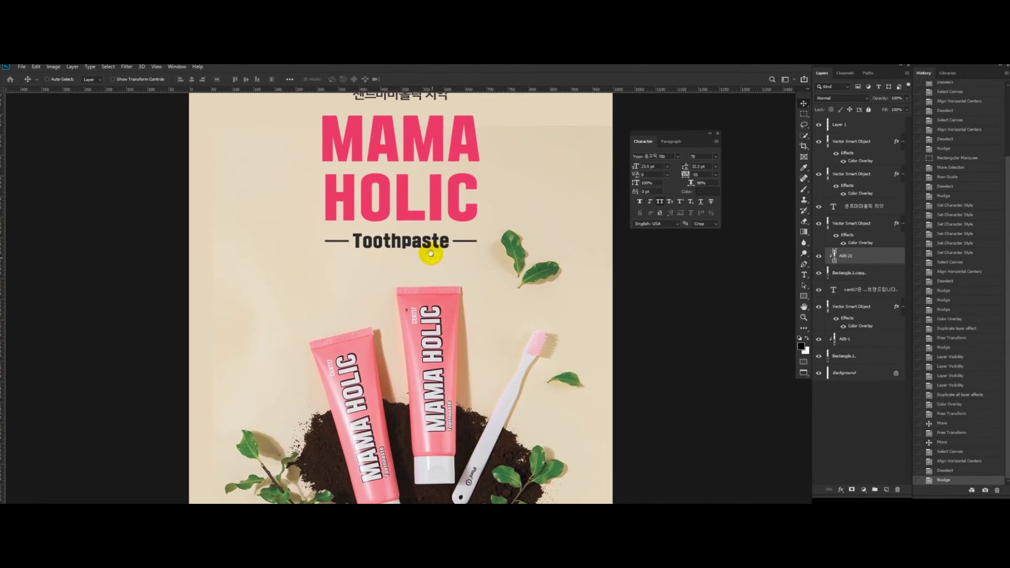
scroll(473, 189, "down", 2)
key("ctrl+t")
left_click_drag(577, 156, 634, 133)
key("Return")
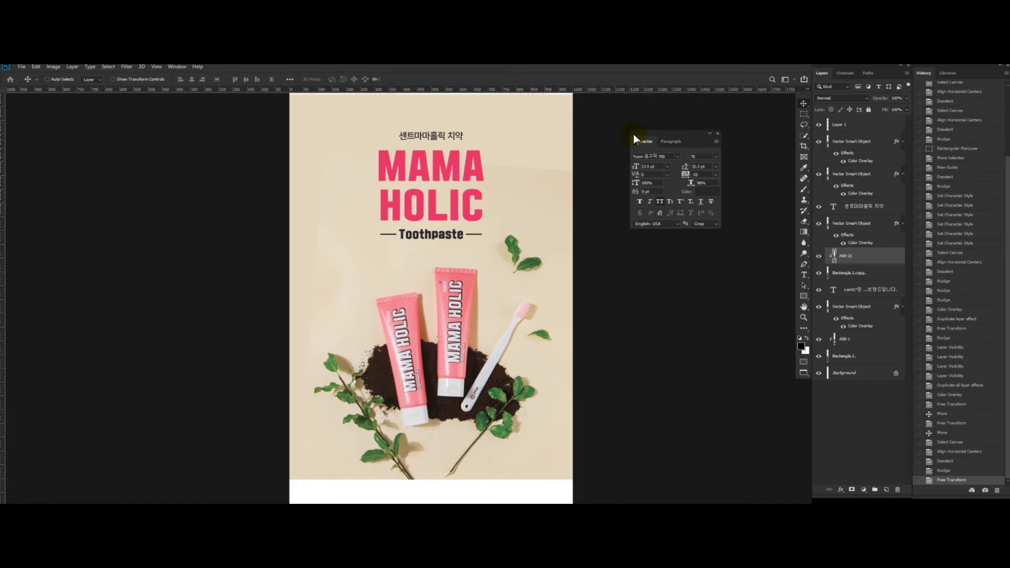
Step: Fine-tune the rotated photo's position beneath the title with small nudges up, down, left and right
key("shift+Up")
key("shift+Up")
key("shift+Down")
key("shift+Down")
key("shift+Left")
key("shift+Right")
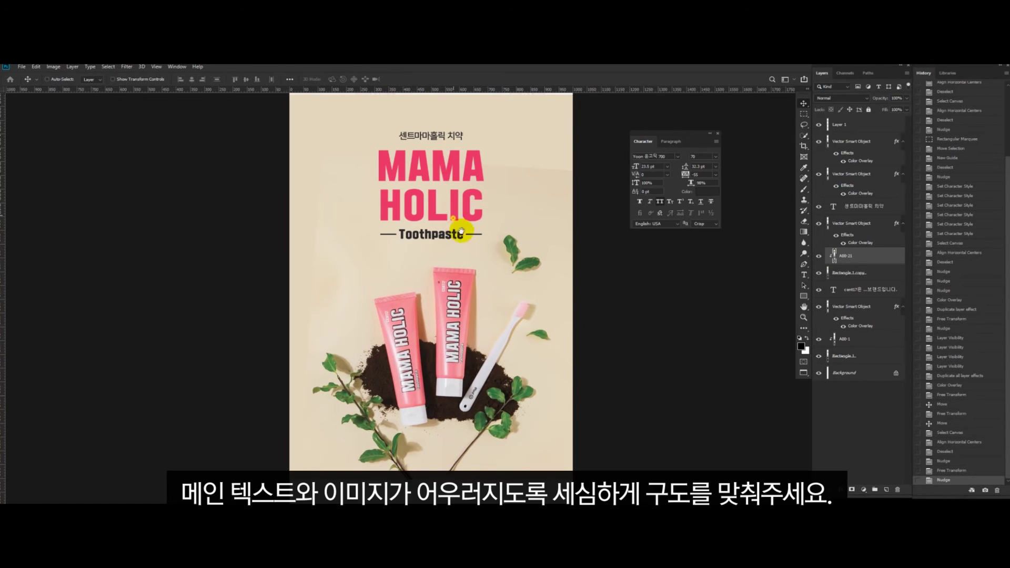
Step: Stretch the beige background rectangle downward so the clipped photo shows the full branch
left_click_drag(462, 231, 480, 261)
scroll(520, 210, "down", 2)
left_click_drag(499, 219, 485, 215)
key("ctrl+t")
left_click_drag(471, 403, 478, 463)
left_click(857, 273)
key("ctrl+t")
key("Return")
left_click_drag(465, 303, 432, 316)
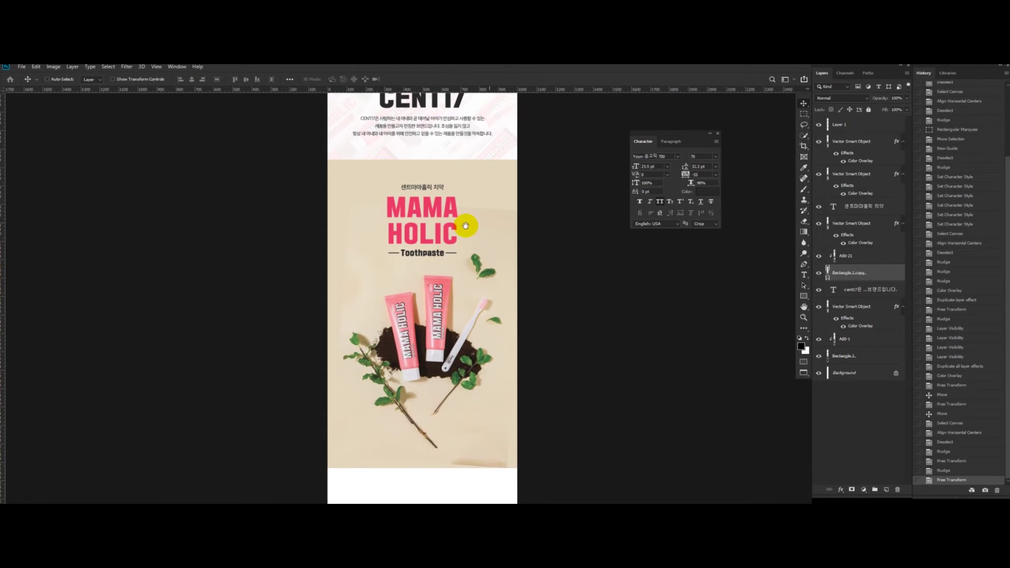
Step: Select the product photo layer and rasterize it so that it can be erased
left_click_drag(455, 269, 460, 289)
key("ctrl+plus")
key("ctrl+plus")
key("ctrl+plus")
left_click_drag(486, 252, 431, 323)
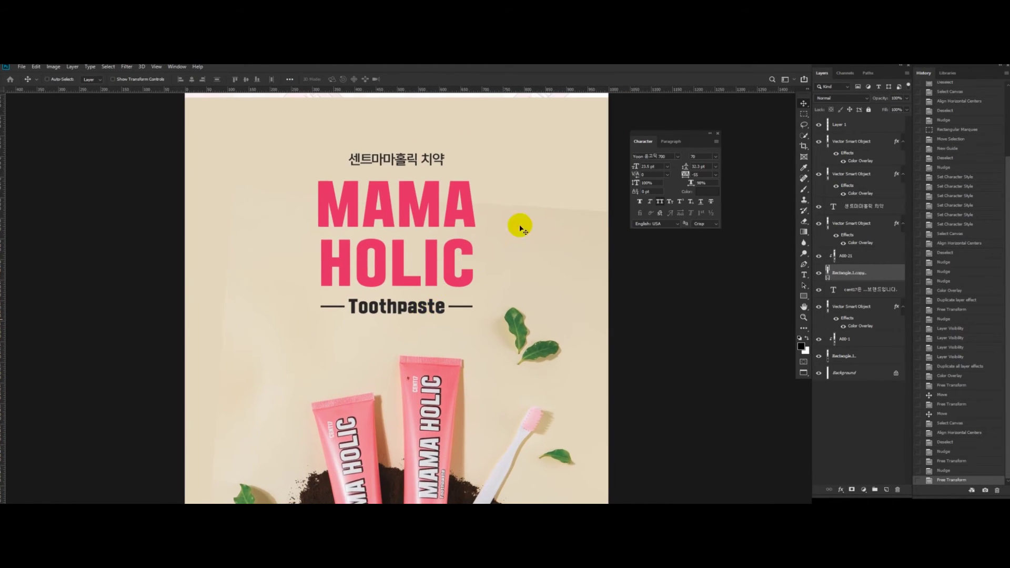
scroll(448, 278, "down", 2)
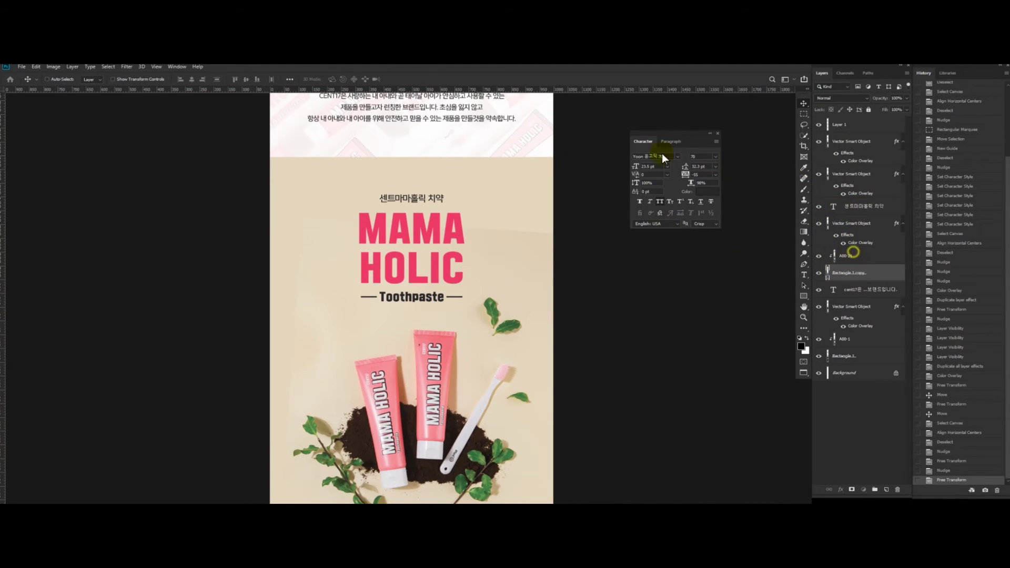
left_click(853, 254)
left_click_drag(474, 239, 476, 267)
key("e")
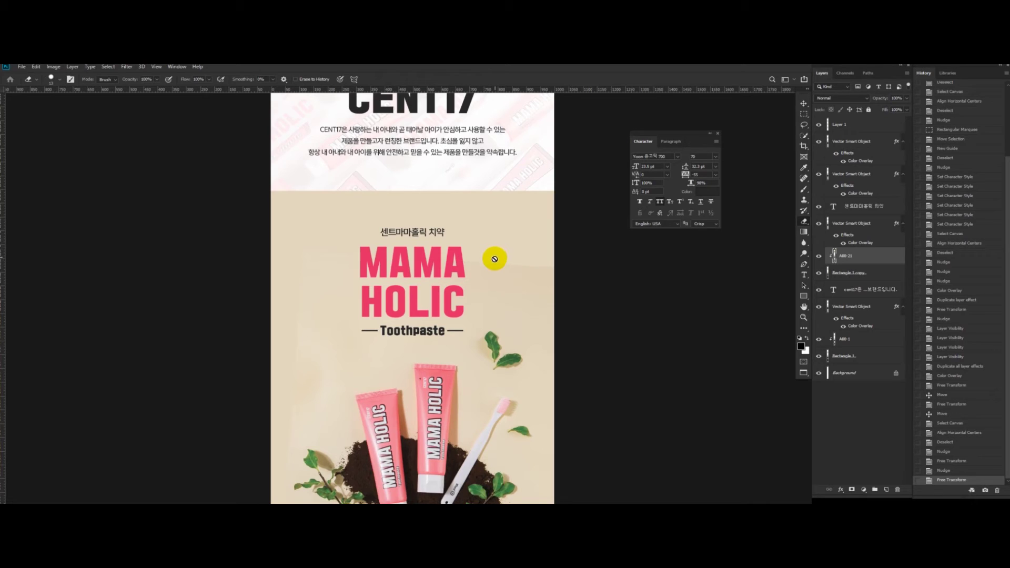
left_click_drag(482, 282, 480, 288)
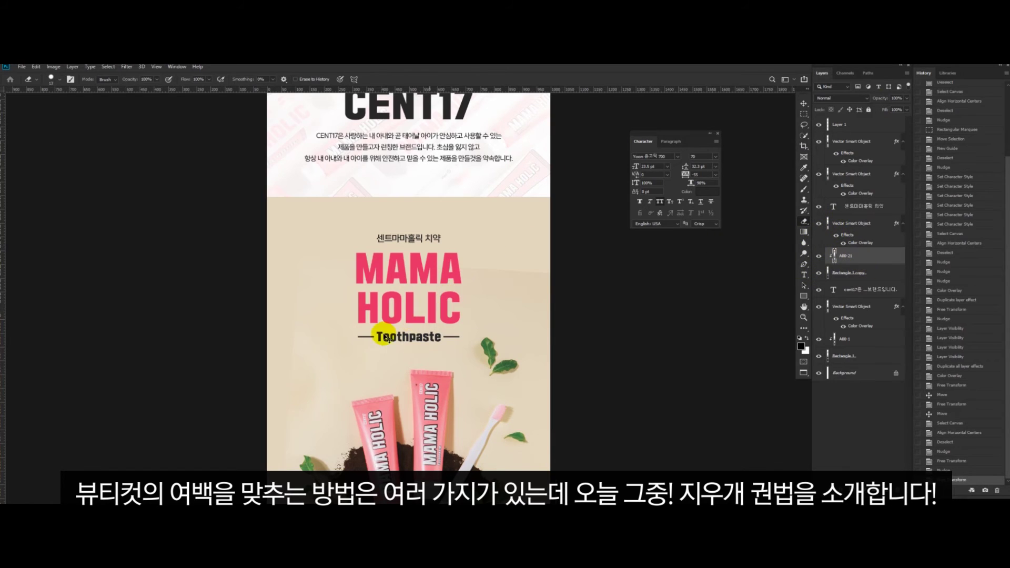
key("ctrl+plus")
left_click_drag(412, 339, 409, 307)
left_click_drag(526, 242, 494, 263)
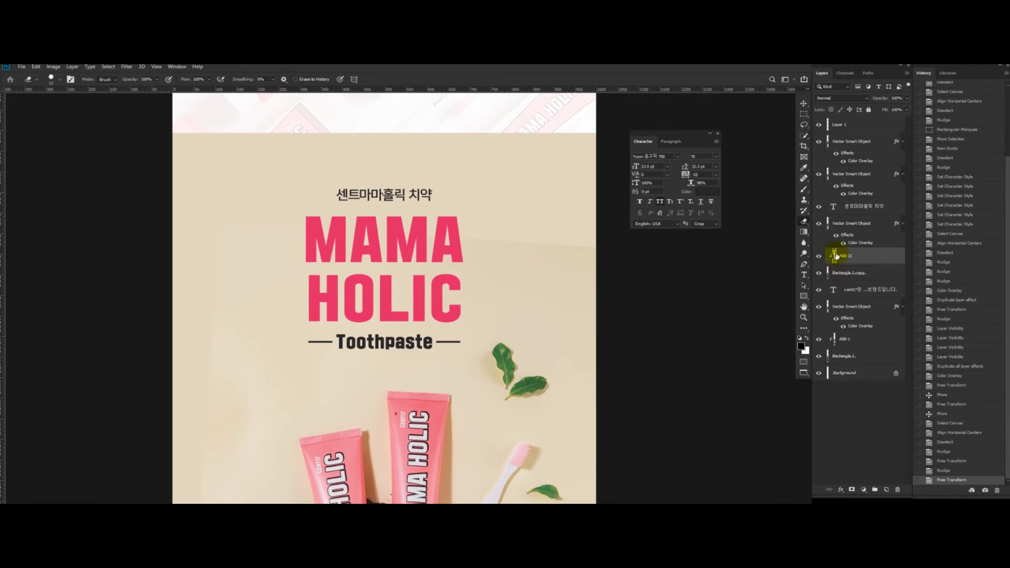
right_click(845, 260)
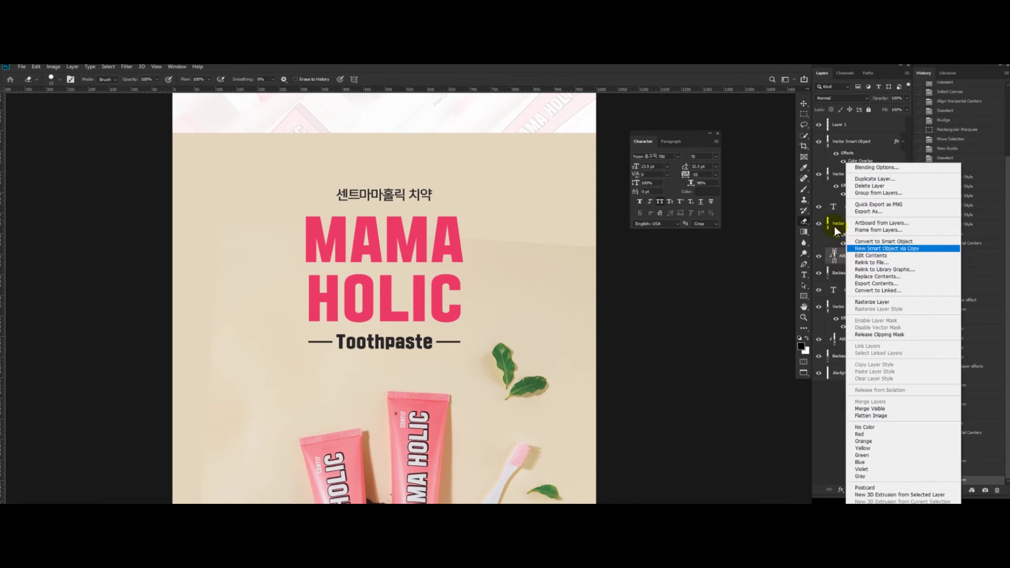
left_click(888, 304)
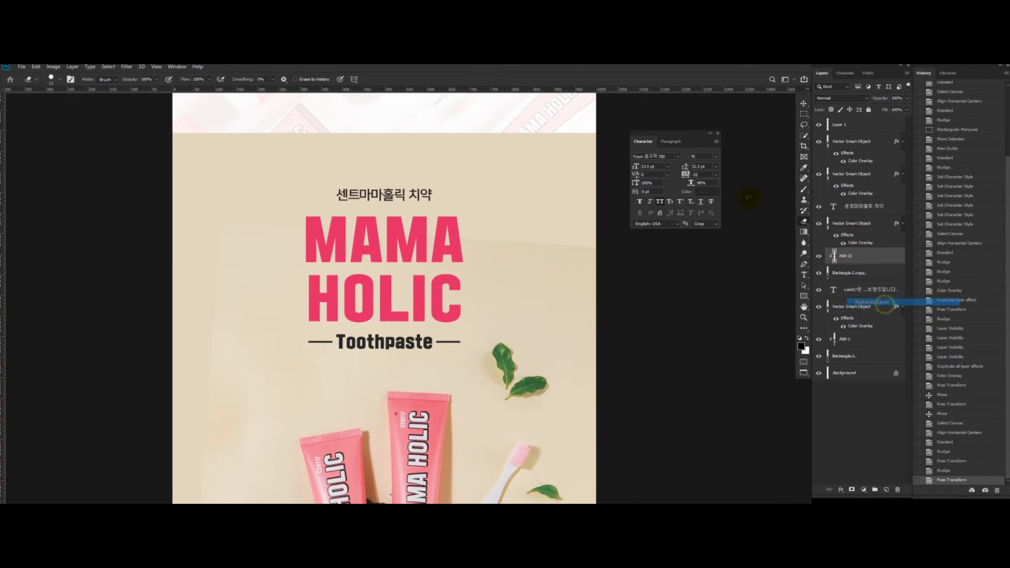
Step: Switch the eraser to the soft round brush tip with 0% hardness
scroll(473, 254, "left", 3)
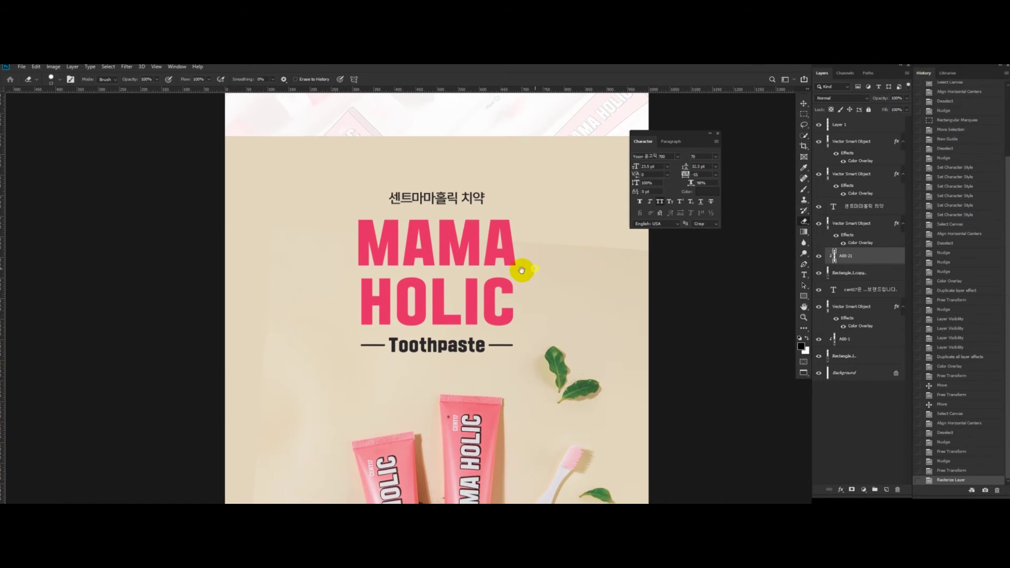
scroll(518, 270, "right", 2)
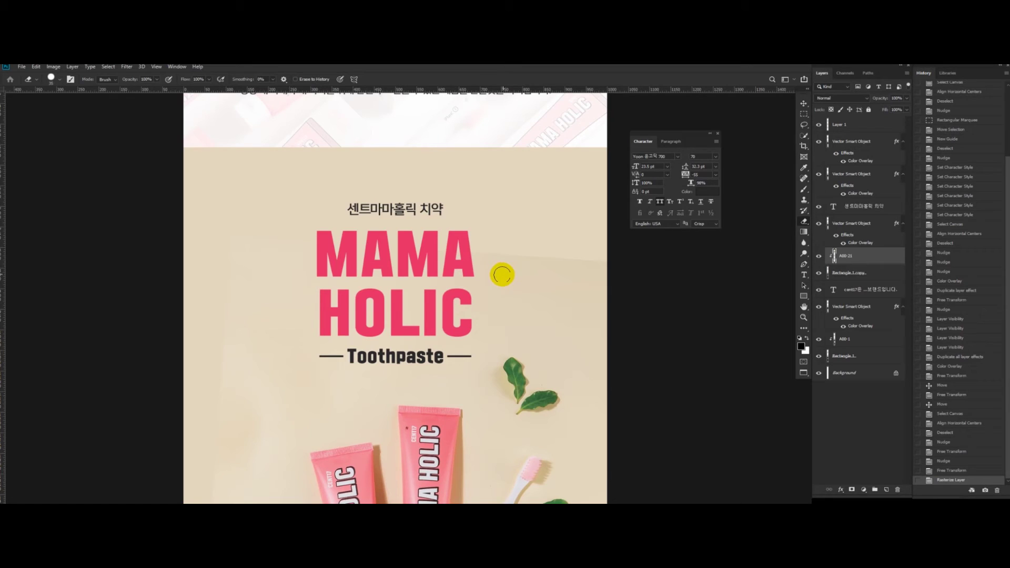
right_click(475, 207)
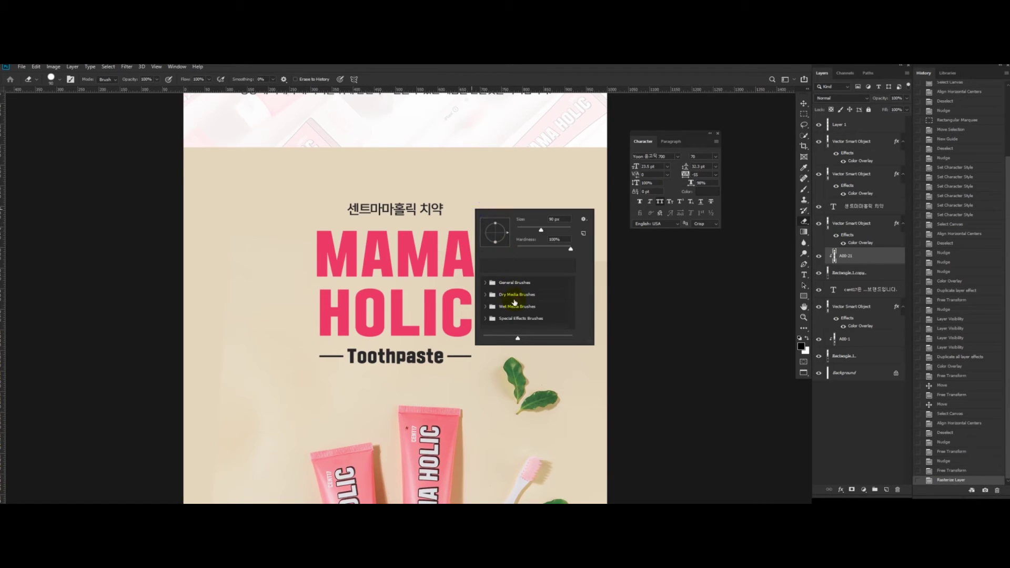
left_click(59, 81)
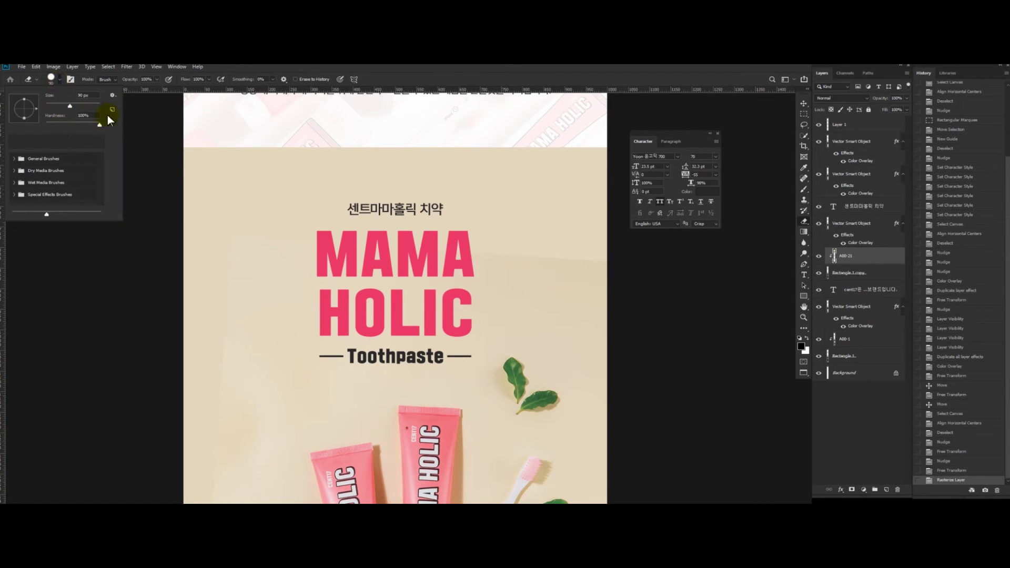
left_click(25, 163)
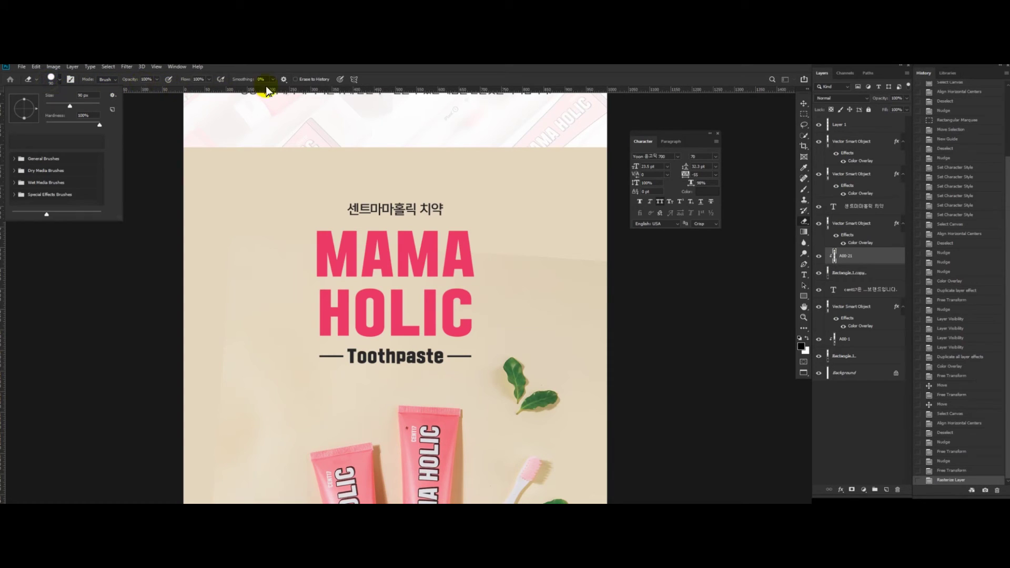
left_click(72, 78)
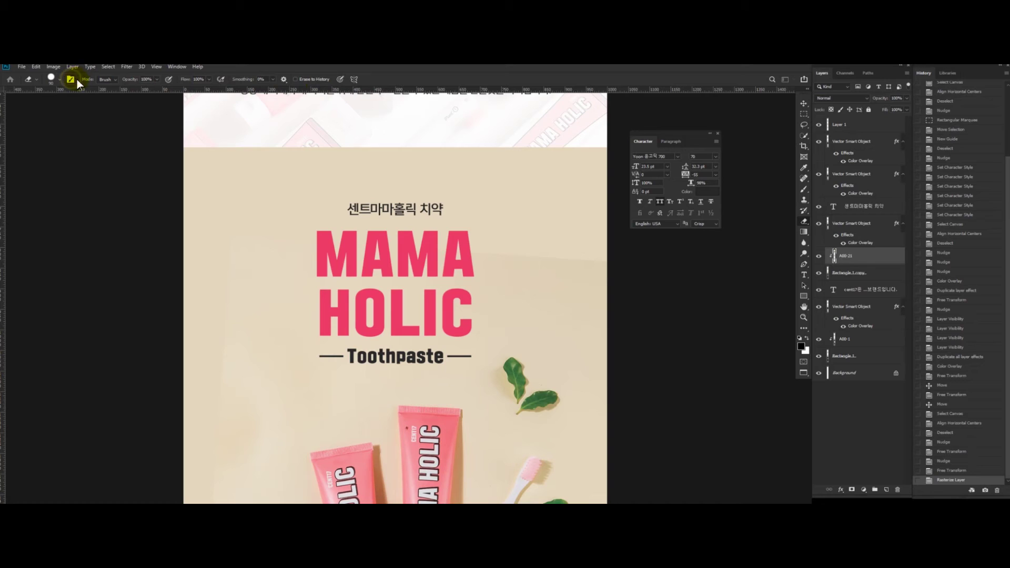
left_click(69, 79)
left_click(74, 80)
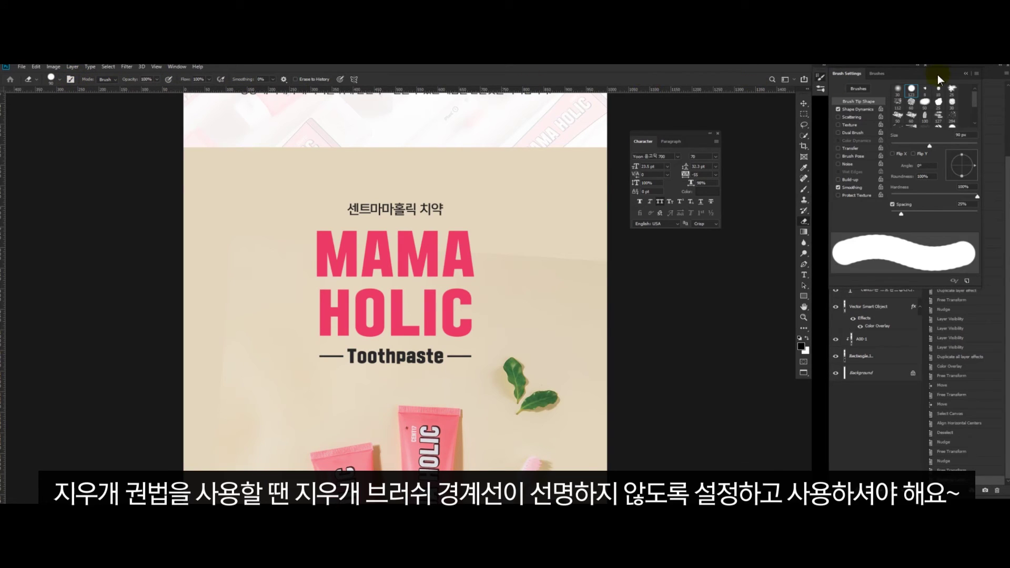
left_click(898, 89)
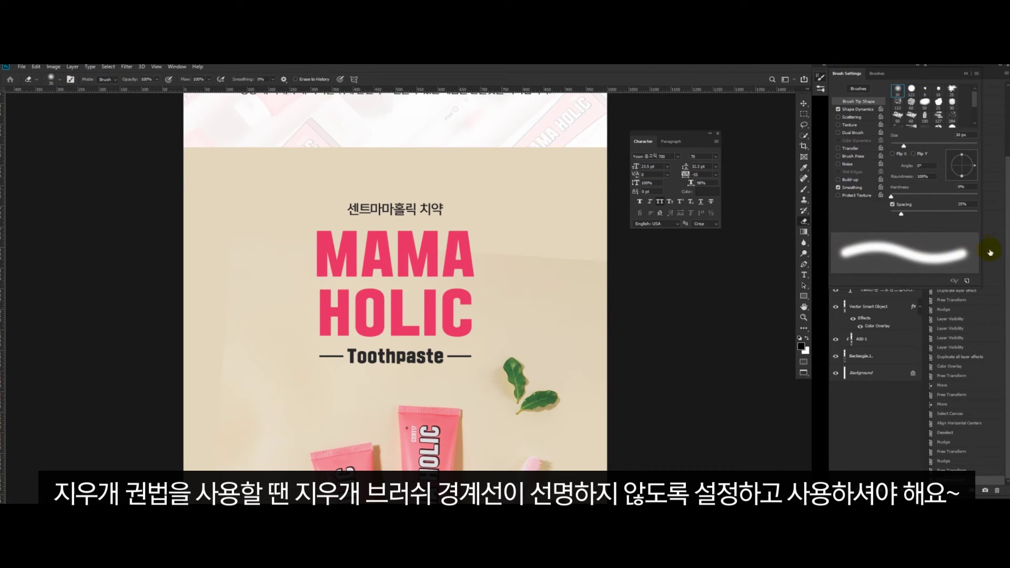
Step: Enlarge the soft eraser up to 400 px and erase the photo's hard upper edge from right to left behind the title
left_click(502, 274)
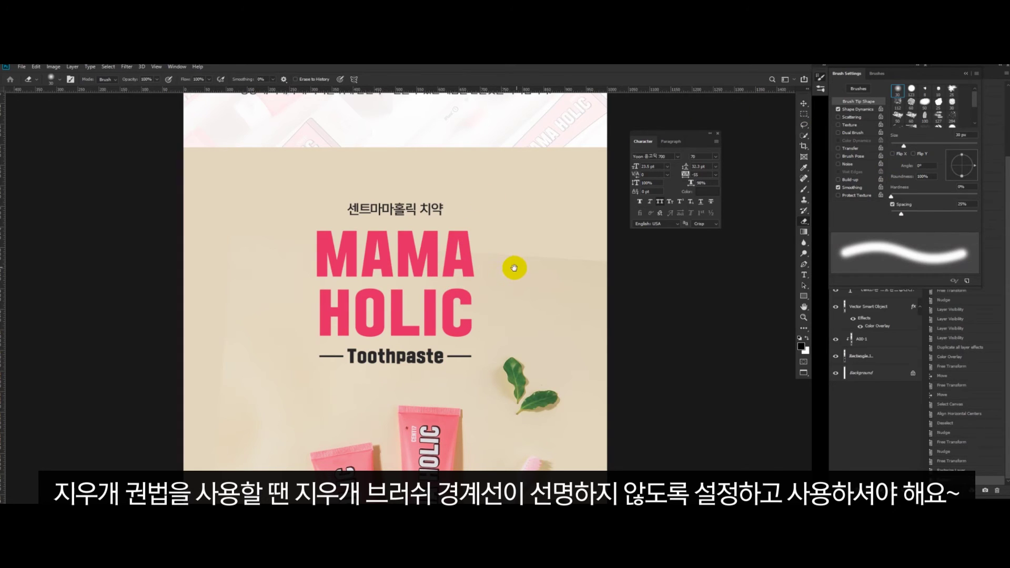
left_click_drag(504, 271, 482, 273)
key("bracketright")
key("bracketright")
key("bracketright")
key("bracketright")
key("bracketright")
key("bracketright")
key("bracketright")
key("bracketright")
key("bracketright")
key("bracketright")
key("bracketright")
key("bracketright")
key("bracketright")
key("bracketright")
key("bracketright")
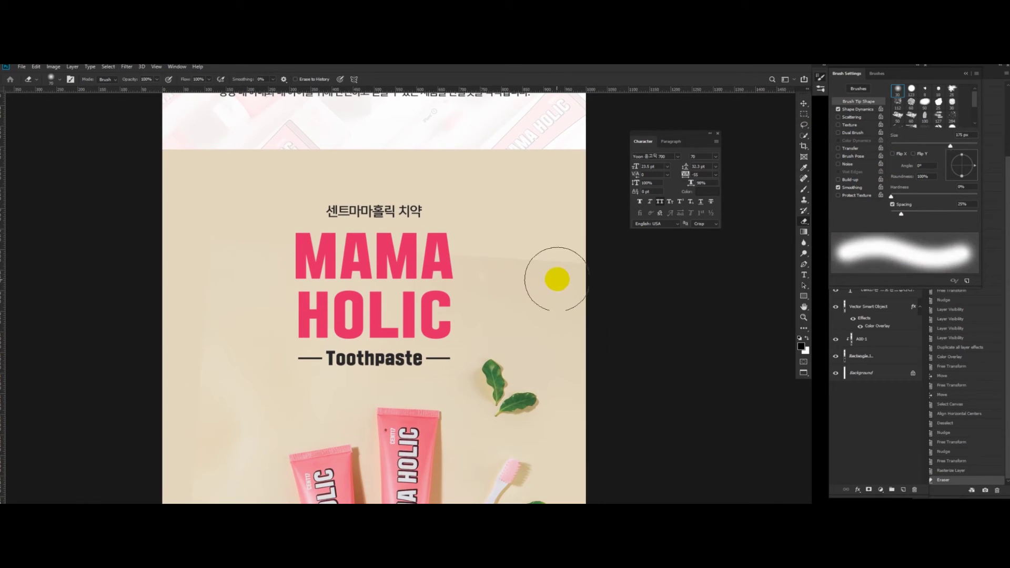
left_click(570, 255)
left_click(567, 231)
left_click(540, 227)
left_click(507, 226)
left_click(479, 228)
left_click(460, 228)
left_click(442, 228)
left_click(404, 236)
left_click(374, 239)
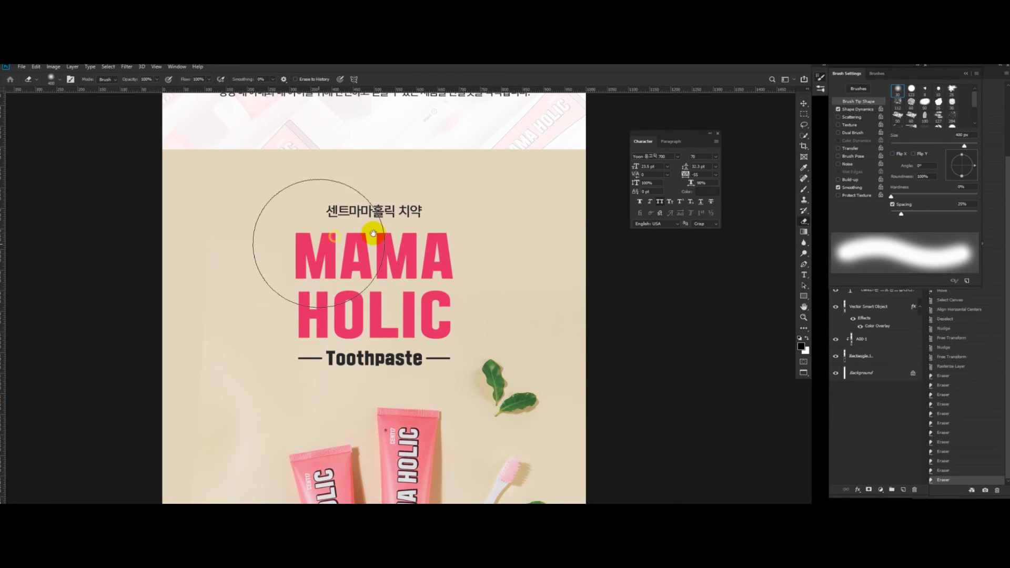
Step: Erase the photo's visible upper-left corner and left edge so they blend into the beige background
left_click_drag(396, 244, 453, 194)
left_click(286, 205)
left_click(277, 192)
left_click(284, 184)
left_click(274, 206)
left_click(253, 240)
left_click(243, 271)
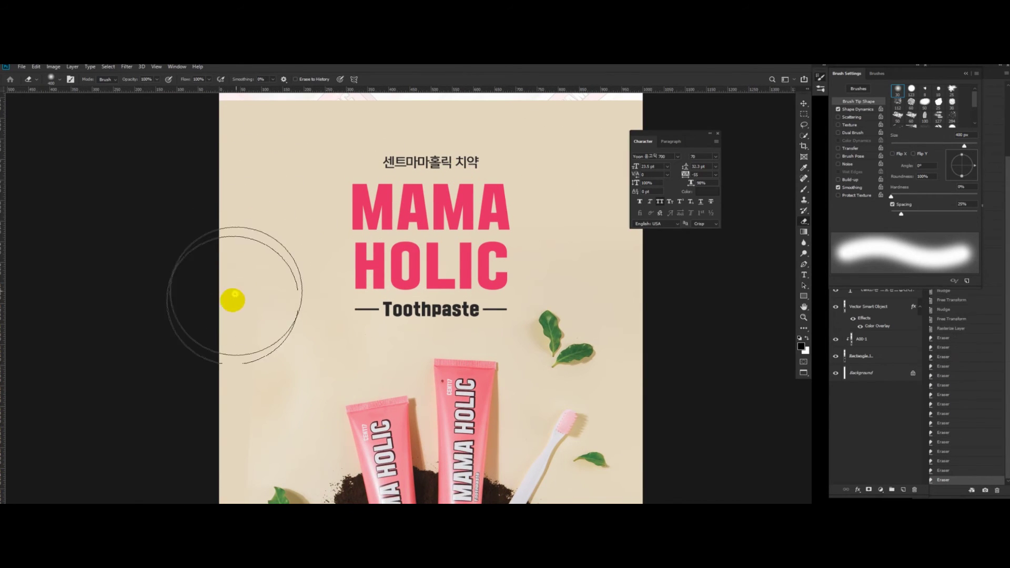
left_click(232, 300)
left_click(237, 327)
left_click(273, 247)
left_click(289, 215)
Step: Reduce the soft eraser to 125 px and erase the remaining photo edge along the left side
left_click_drag(266, 288, 273, 207)
left_click_drag(337, 230, 278, 226)
key("bracketleft")
key("bracketleft")
key("bracketleft")
key("bracketleft")
left_click(293, 248)
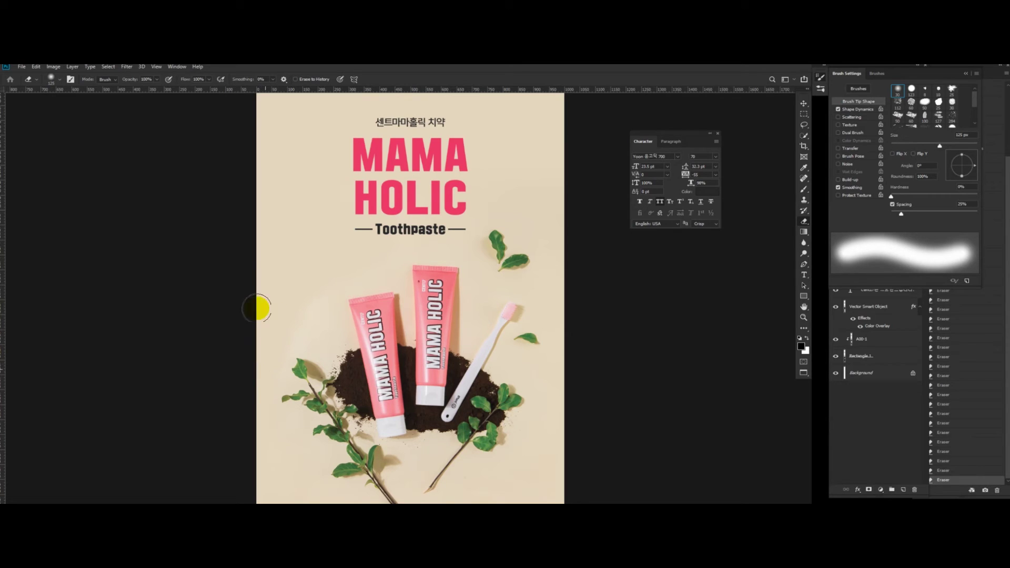
Step: Examine the erased photo edges around the title and along the section's left side for leftover seams
scroll(510, 227, "up", 1)
key("v")
scroll(528, 252, "up", 3)
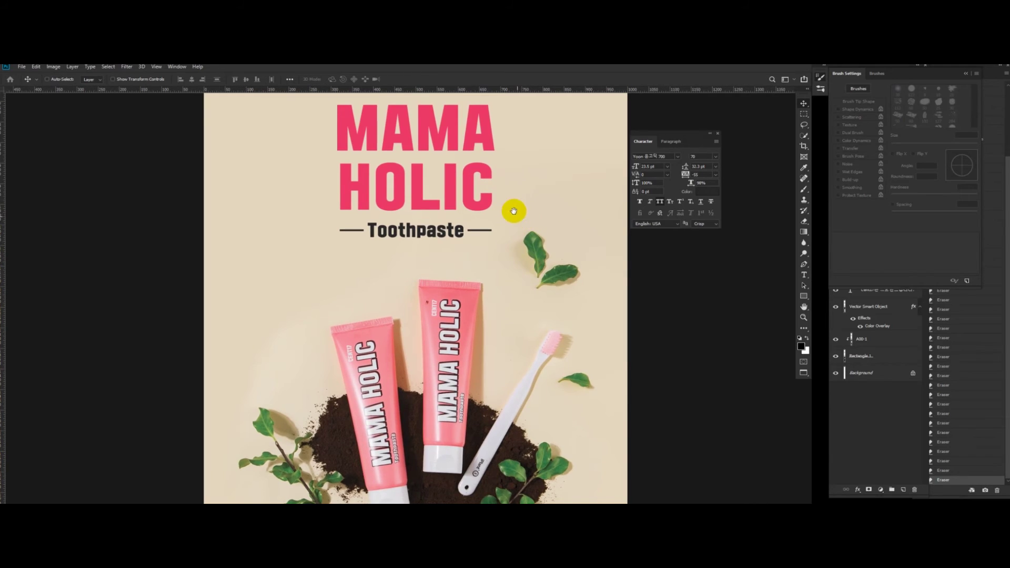
scroll(513, 211, "down", 2)
scroll(334, 277, "up", 2)
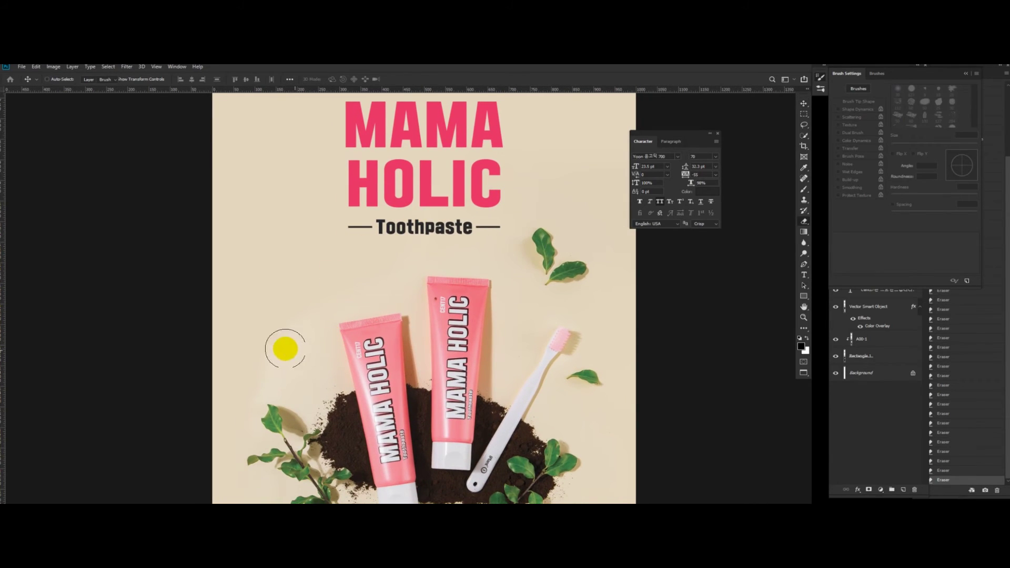
key("e")
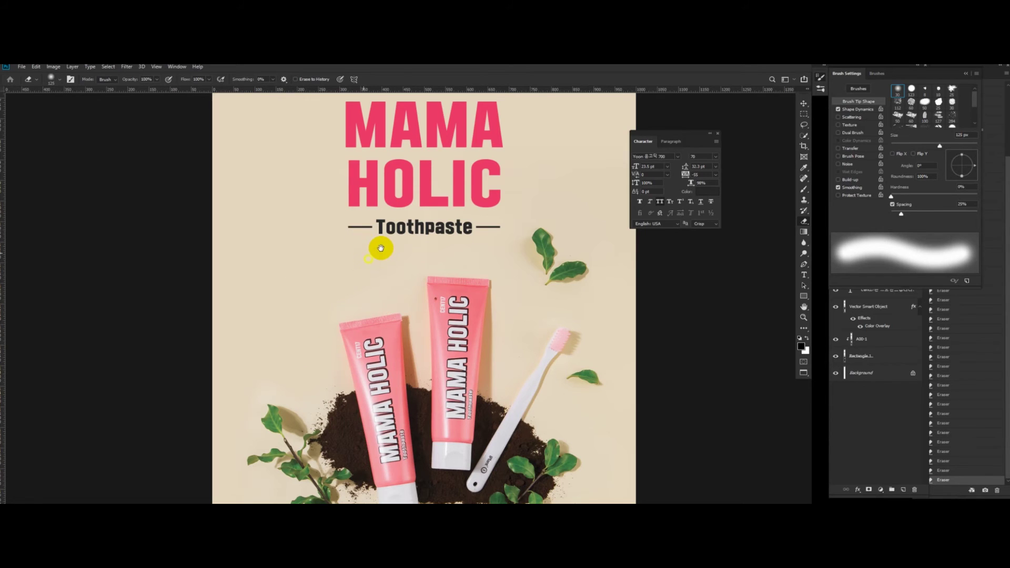
left_click_drag(381, 248, 424, 203)
key("bracketleft")
key("bracketleft")
key("bracketleft")
key("bracketleft")
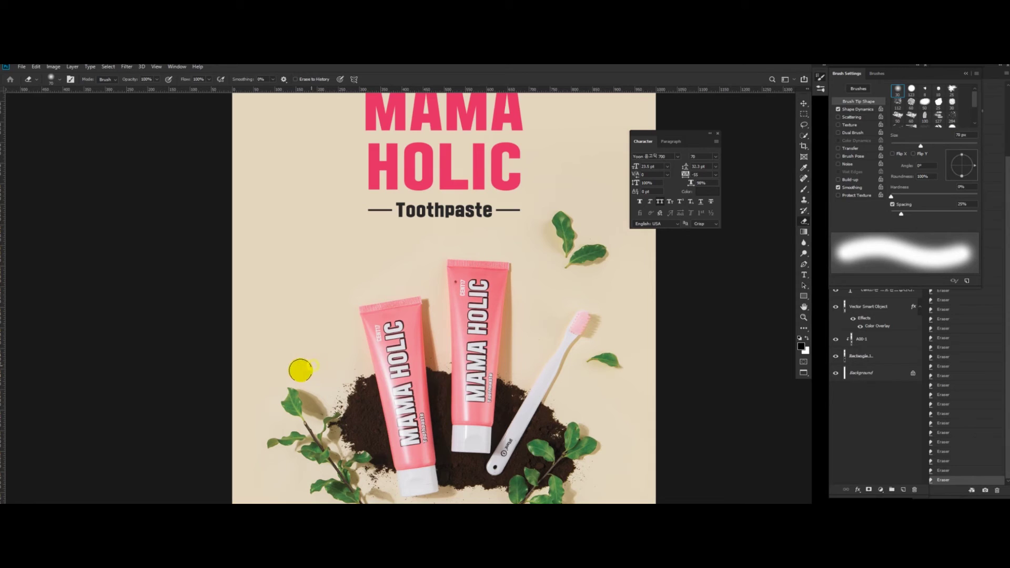
left_click_drag(289, 362, 269, 274)
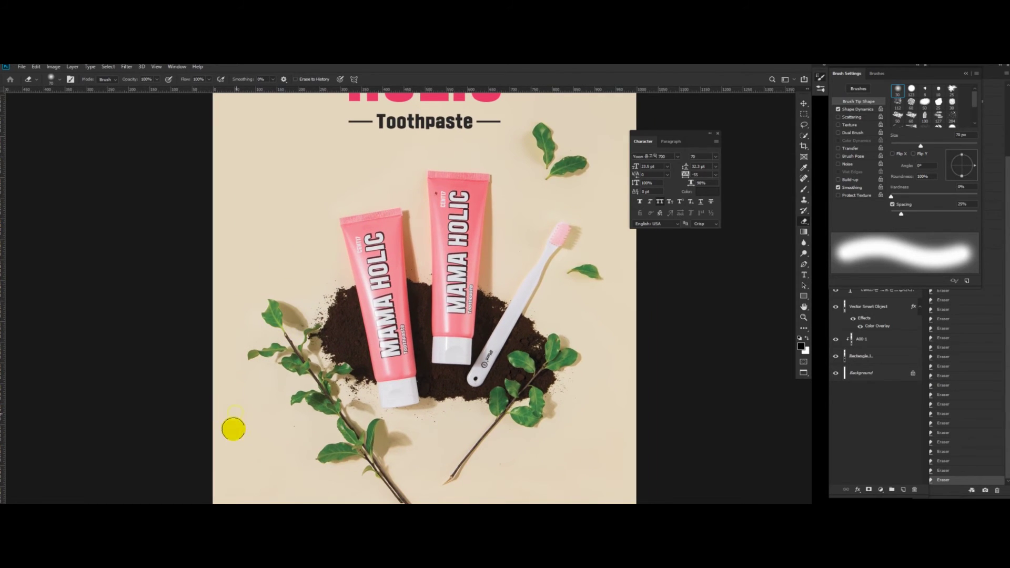
left_click_drag(427, 311, 406, 340)
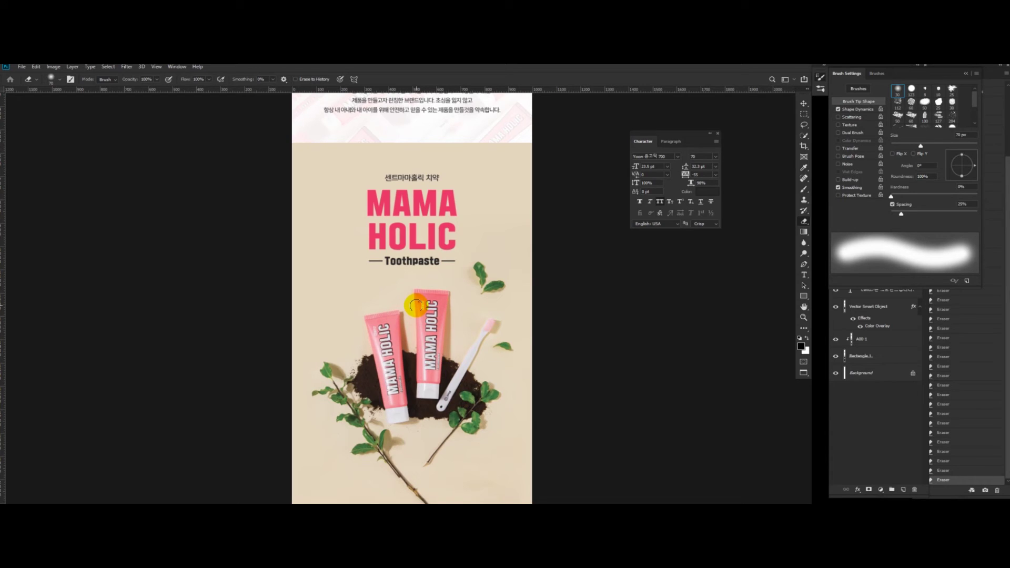
key("ctrl+1")
scroll(423, 245, "up", 1)
left_click_drag(476, 222, 437, 296)
Step: Close the floating Brush Settings panel that covers the layer list
key("v")
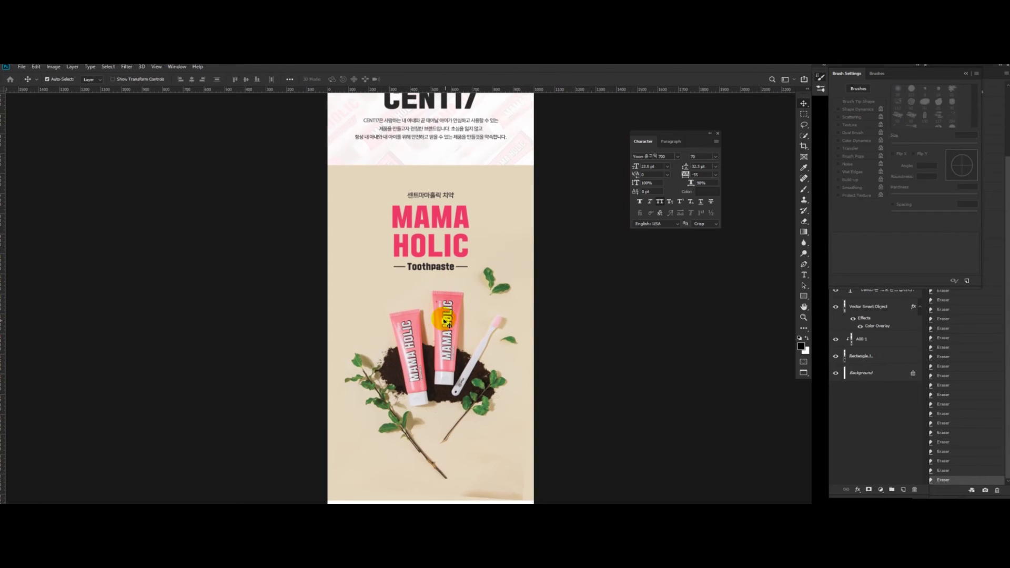
key("ctrl+1")
left_click_drag(948, 71, 930, 92)
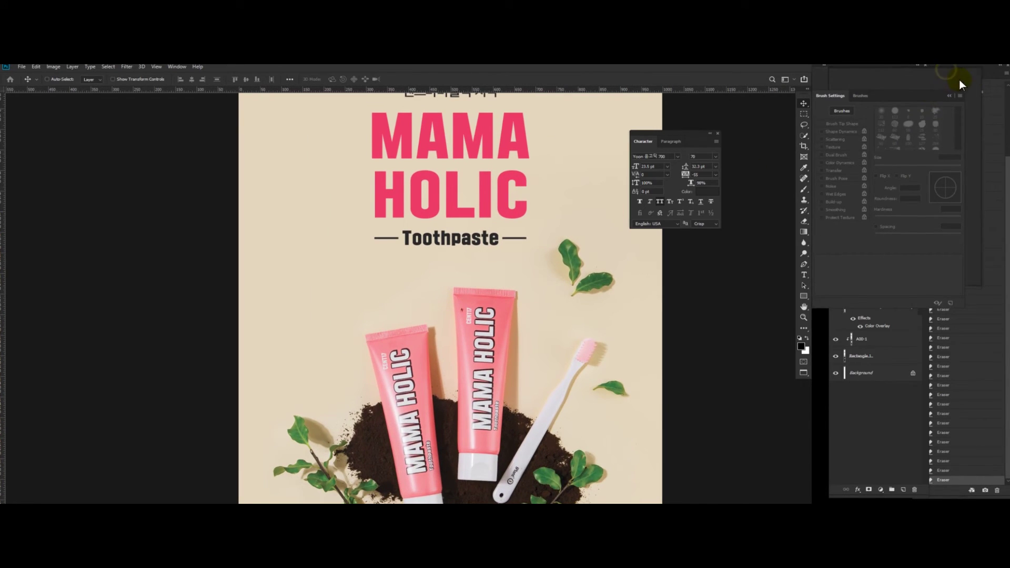
left_click(961, 91)
left_click_drag(458, 279, 454, 237)
left_click_drag(491, 301, 412, 157)
left_click_drag(447, 280, 446, 275)
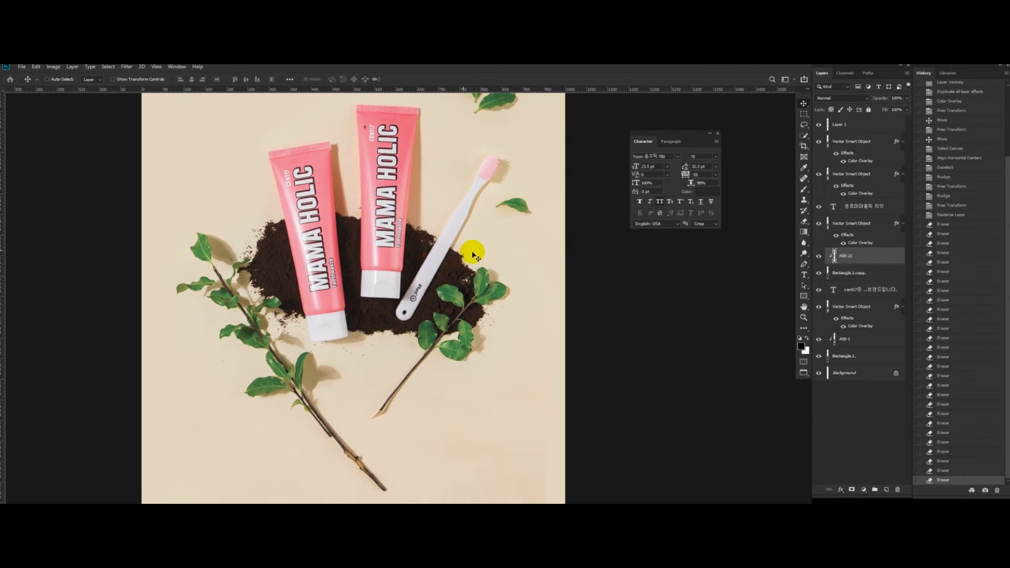
Step: Nudge the product photo slightly down within the beige section
scroll(458, 255, "down", 3)
scroll(463, 299, "up", 1)
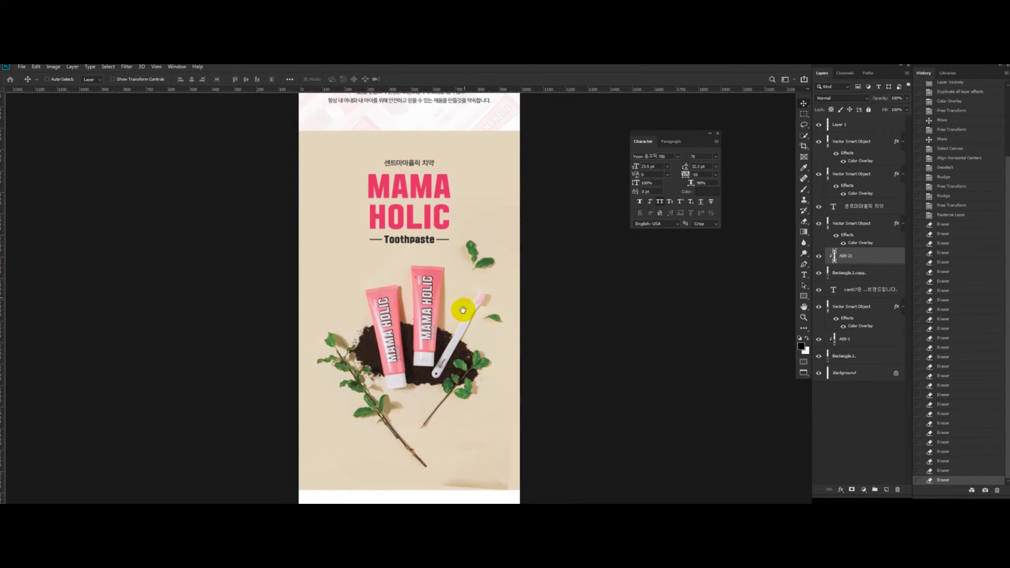
key("Down")
key("Down")
key("Down")
key("Down")
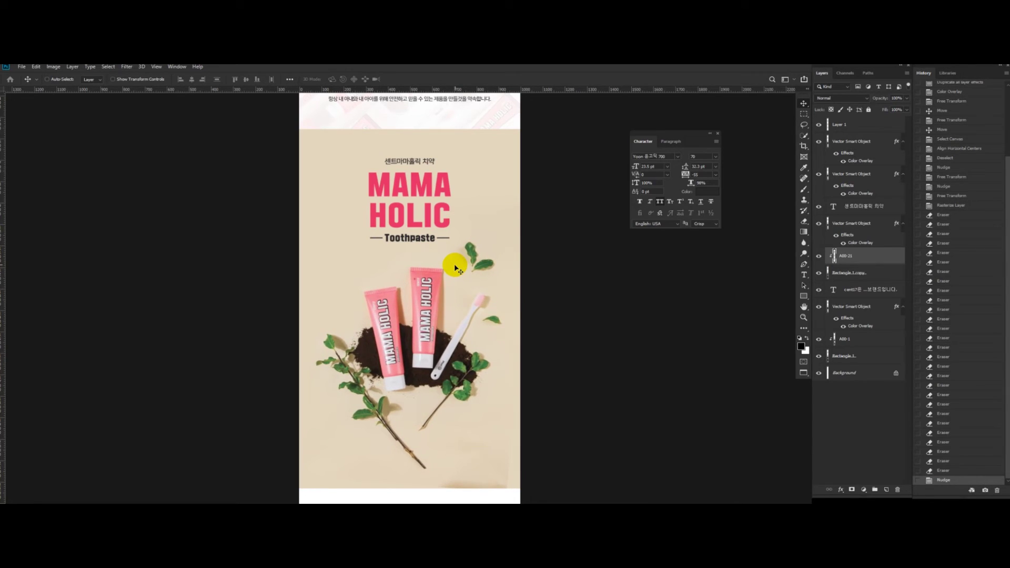
Step: Shorten the beige background rectangle by raising its lower edge to the bottom of the long branch
left_click(869, 273)
key("ctrl+t")
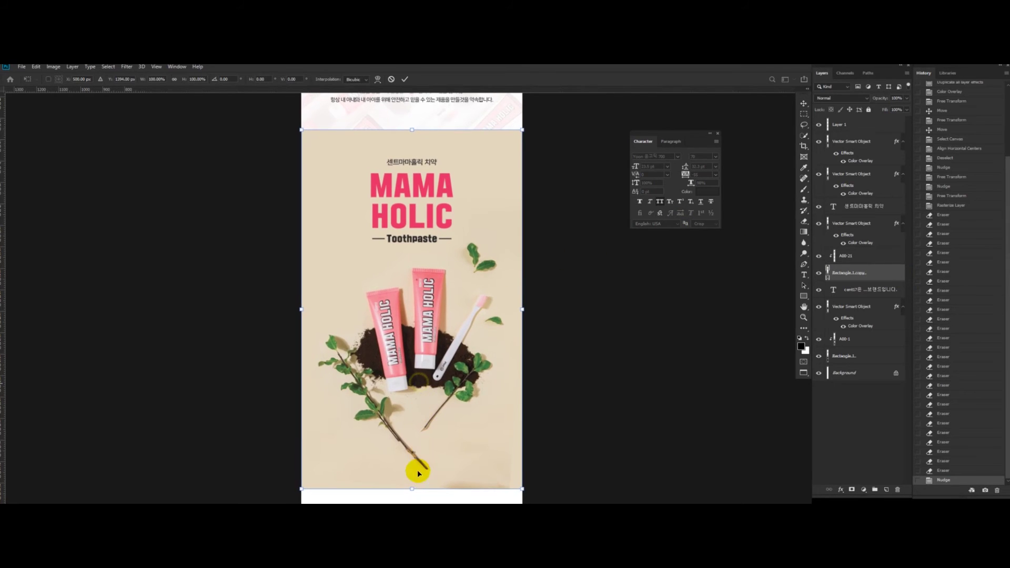
left_click_drag(411, 489, 413, 452)
key("Return")
Step: Examine the shortened toothpaste section as a whole and the spacing within its title block
left_click_drag(482, 282, 473, 282)
left_click_drag(489, 256, 524, 331)
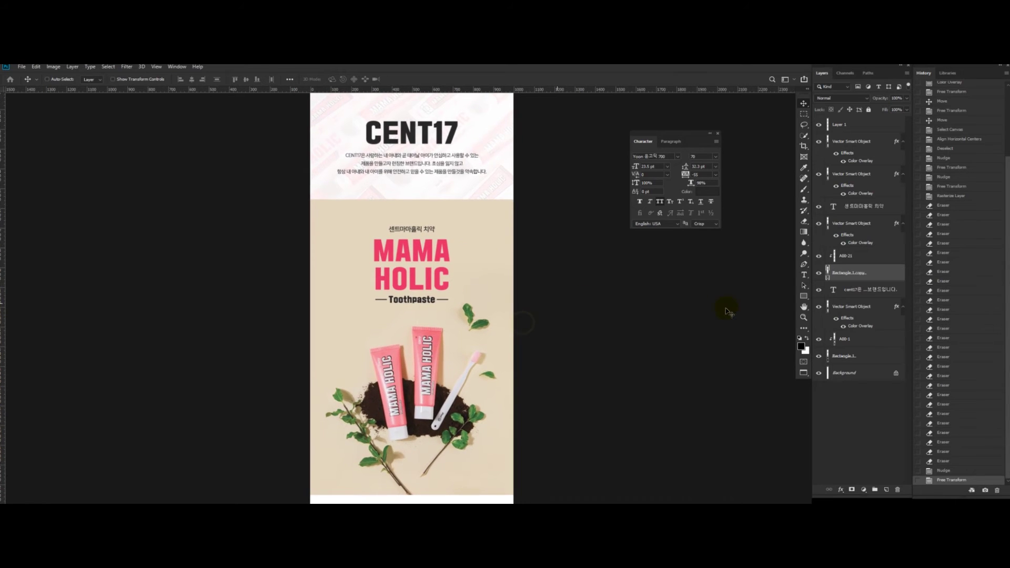
left_click_drag(737, 366, 695, 371)
left_click_drag(508, 313, 549, 287)
left_click_drag(538, 291, 563, 242)
left_click_drag(534, 311, 526, 327)
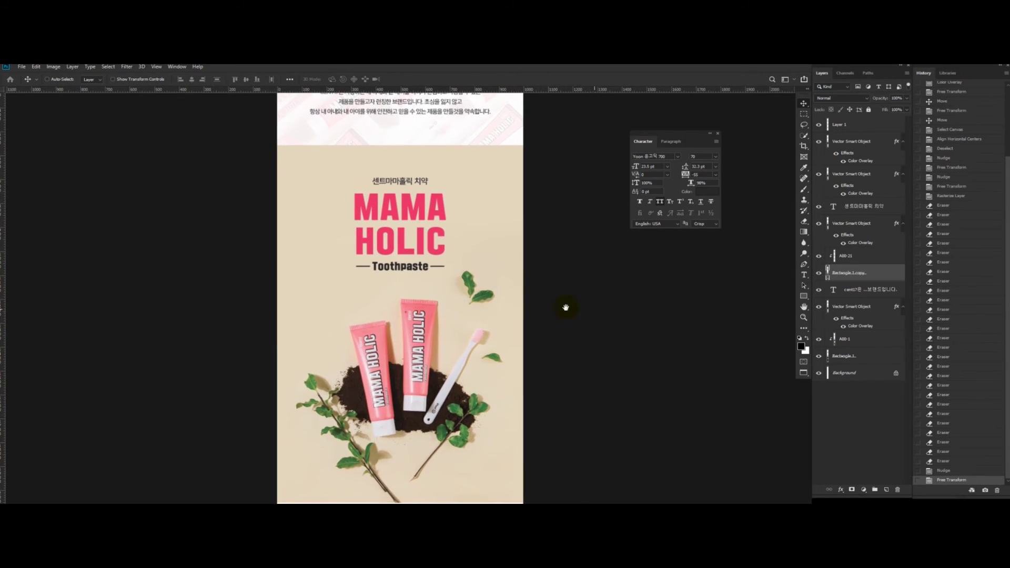
left_click_drag(524, 280, 522, 293)
key("ctrl+1")
left_click_drag(509, 223, 518, 268)
left_click_drag(416, 254, 417, 275)
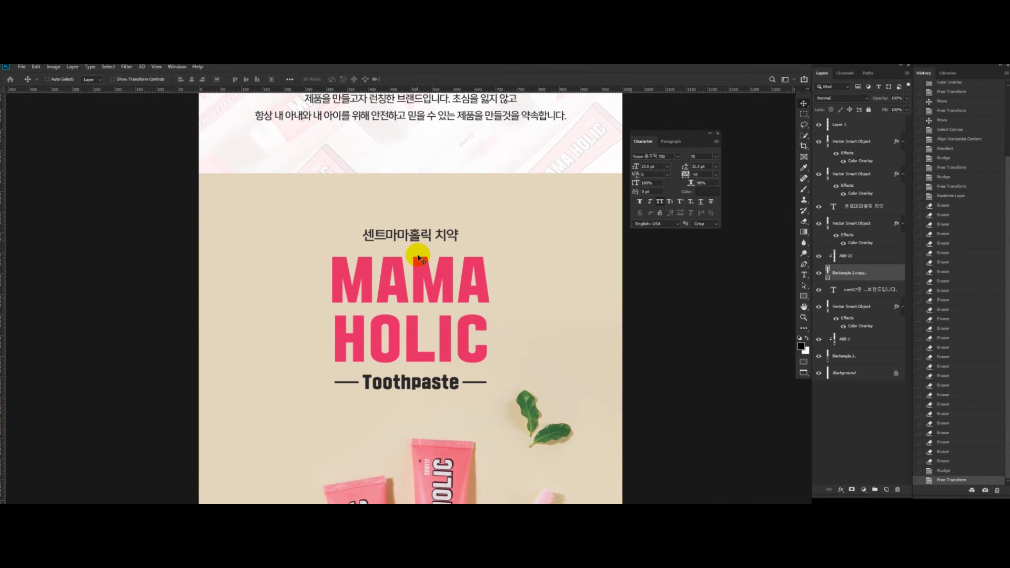
left_click_drag(418, 273, 420, 269)
left_click(462, 309, "alt")
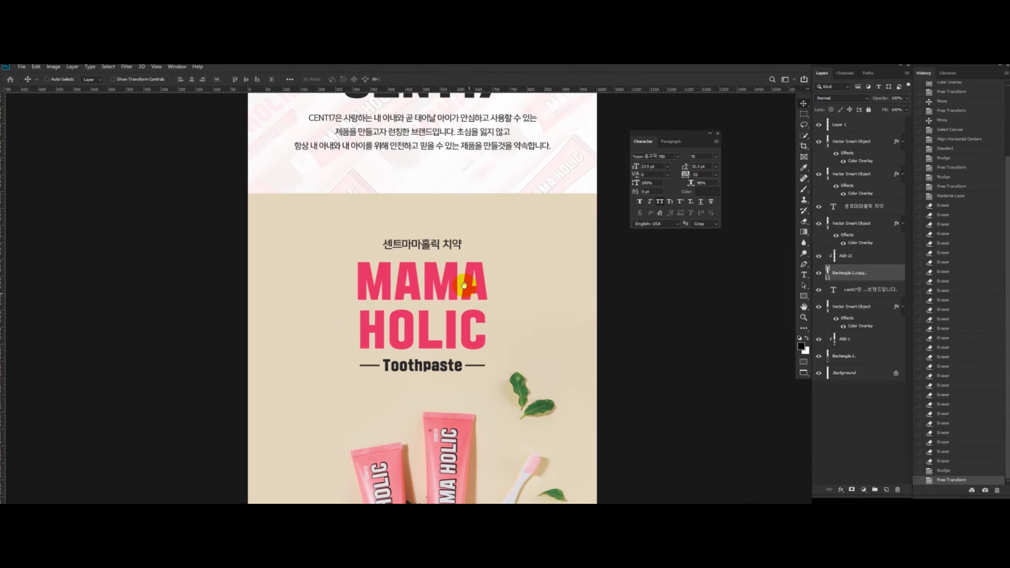
key("m")
left_click_drag(414, 265, 461, 278)
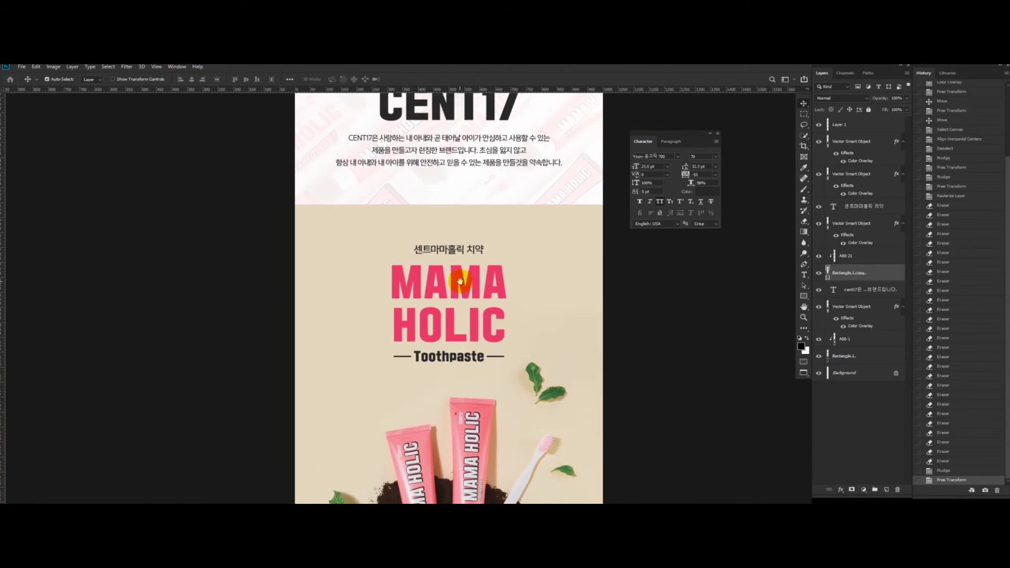
Step: Nudge the Toothpaste subtitle down to widen the gap below HOLIC
left_click(433, 354)
key("Down")
key("Down")
key("Down")
key("Down")
key("Down")
key("Down")
key("Down")
key("Down")
key("Down")
key("Down")
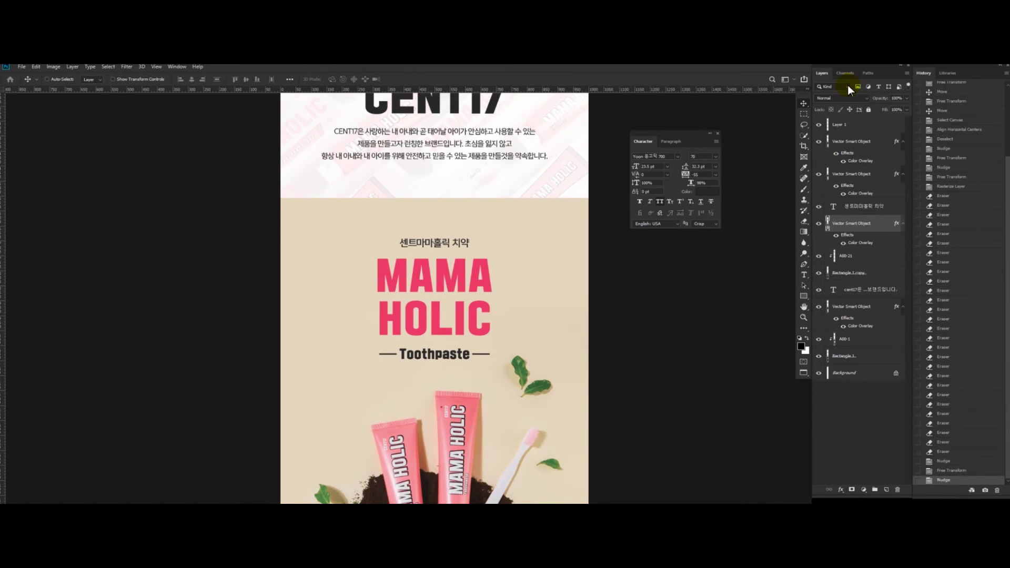
Step: Center the Toothpaste subtitle horizontally on the canvas and nudge it slightly further down
left_click_drag(534, 240, 486, 241)
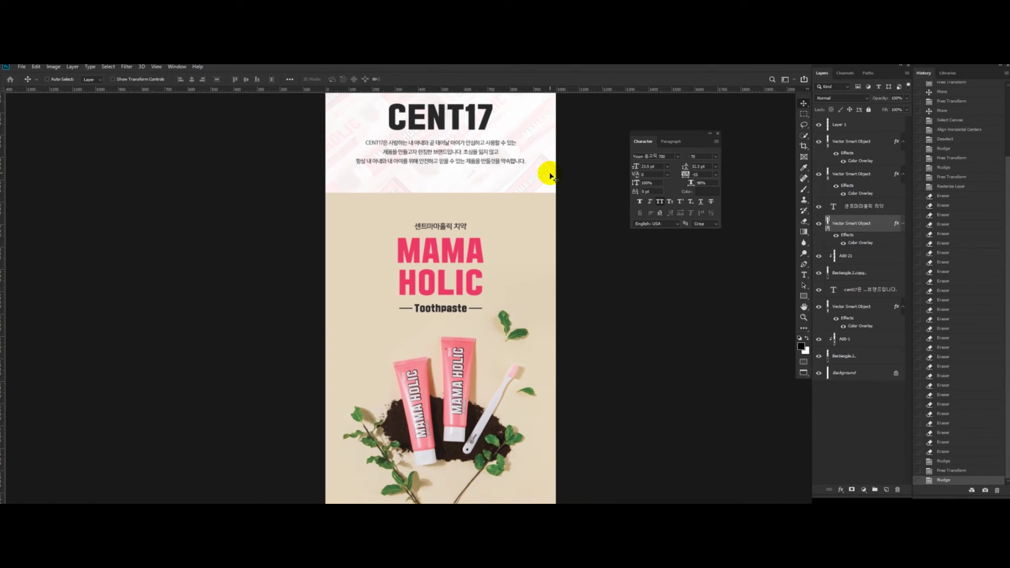
key("ctrl+a")
left_click(191, 79)
key("ctrl+d")
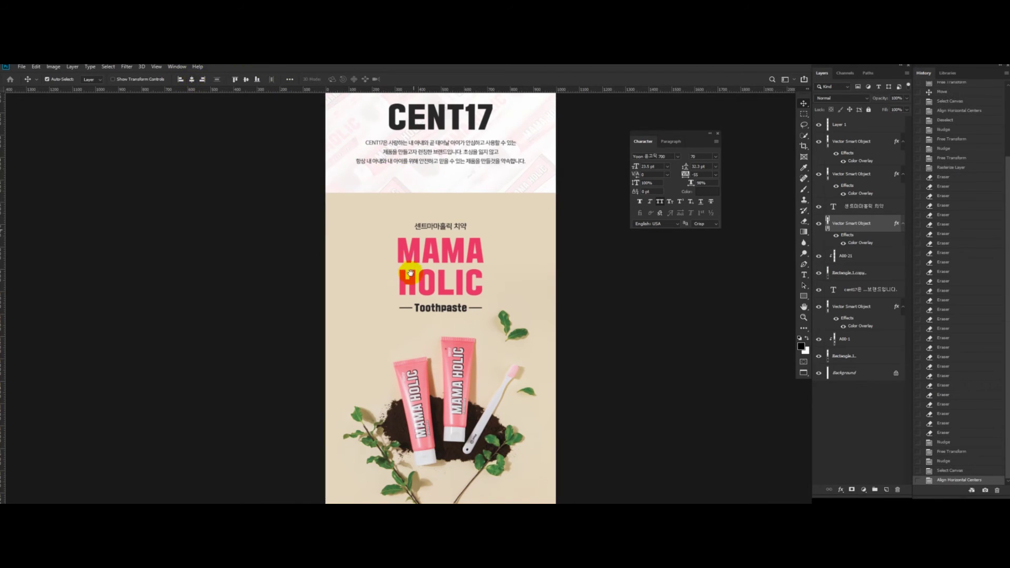
key("Down")
key("Down")
Step: Examine the CENT17 intro and the toothpaste section for empty areas, including a close look at the tubes
left_click_drag(515, 229, 429, 249)
left_click_drag(480, 297, 514, 260)
left_click_drag(510, 242, 486, 206)
scroll(501, 285, "up", 2)
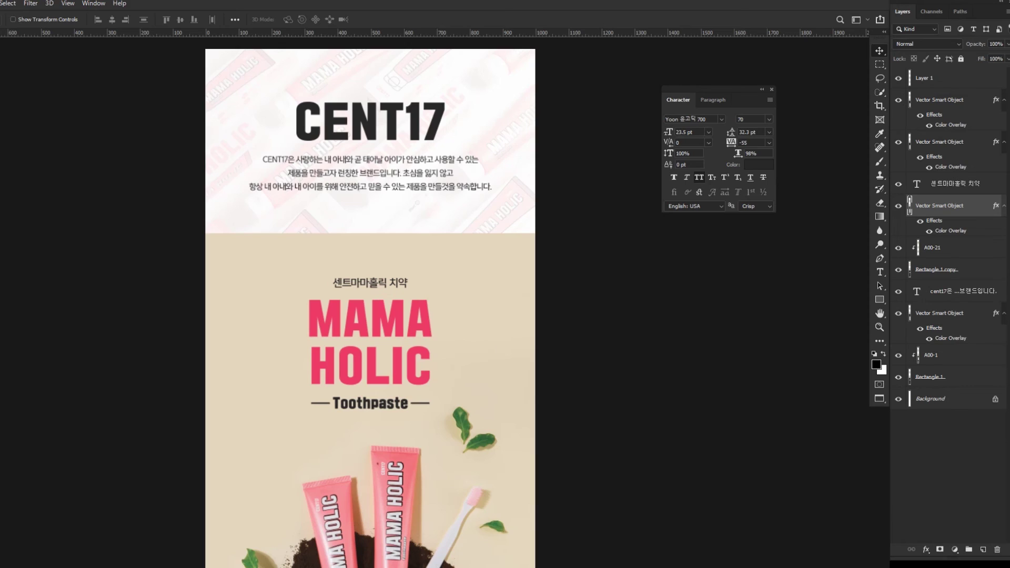
left_click_drag(347, 141, 342, 153)
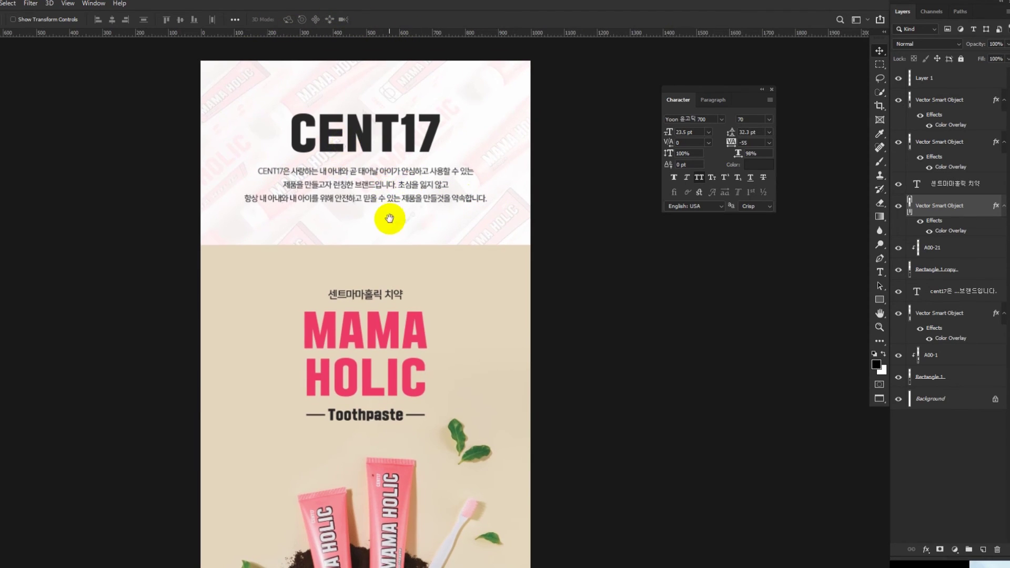
left_click_drag(389, 217, 392, 206)
scroll(388, 198, "down", 1)
scroll(456, 189, "down", 2)
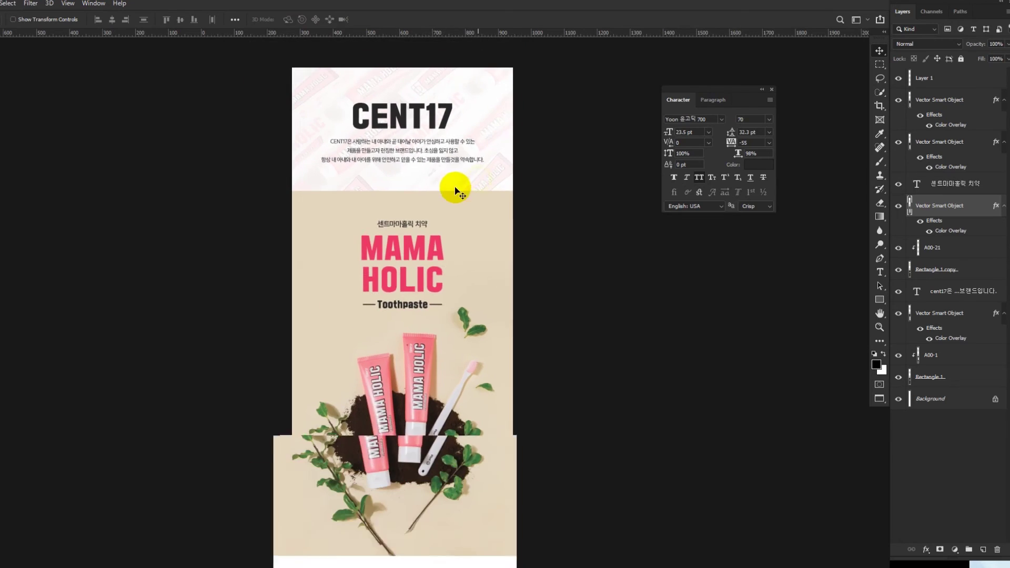
scroll(420, 189, "up", 2)
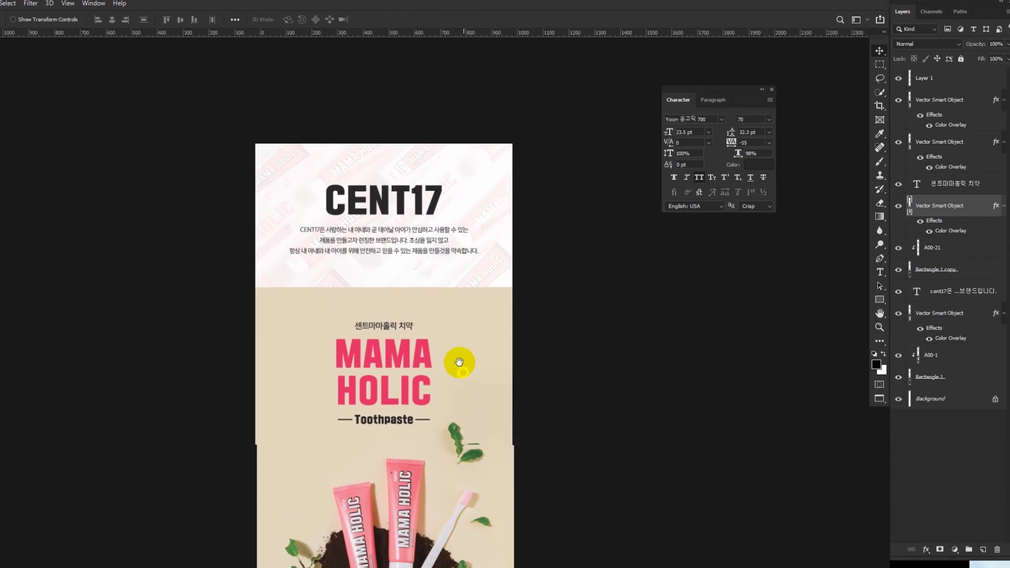
scroll(460, 285, "up", 2)
left_click_drag(539, 217, 515, 230)
left_click_drag(488, 327, 463, 203)
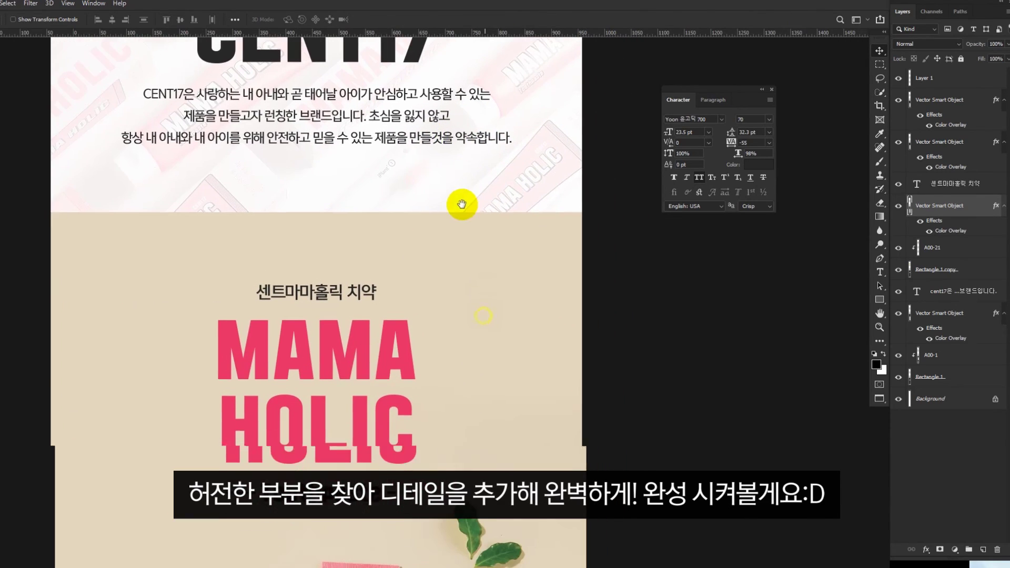
left_click_drag(500, 277, 519, 255)
left_click_drag(505, 295, 510, 263)
left_click_drag(464, 318, 479, 243)
scroll(405, 342, "up", 5)
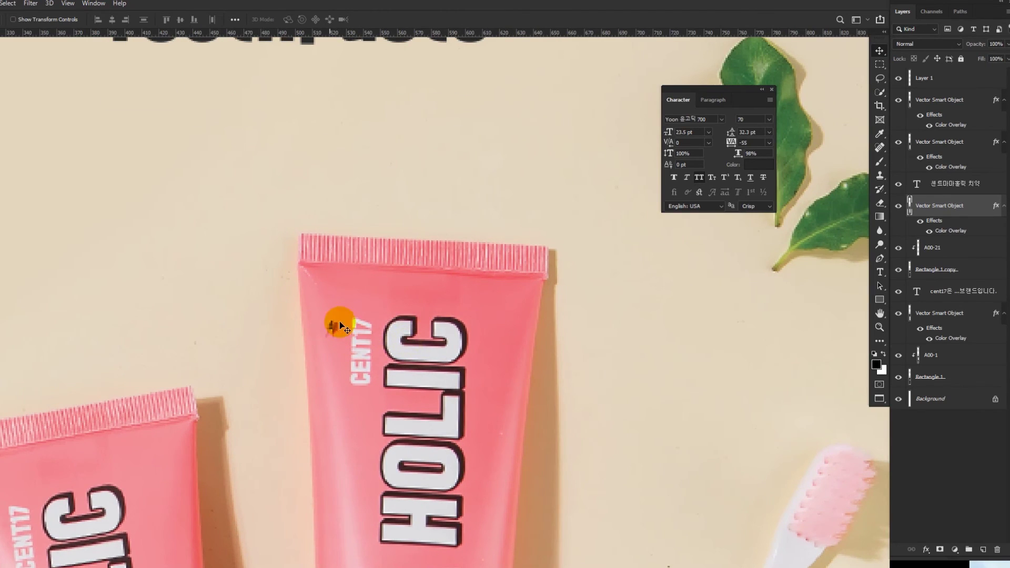
scroll(330, 327, "down", 5)
left_click_drag(361, 287, 363, 308)
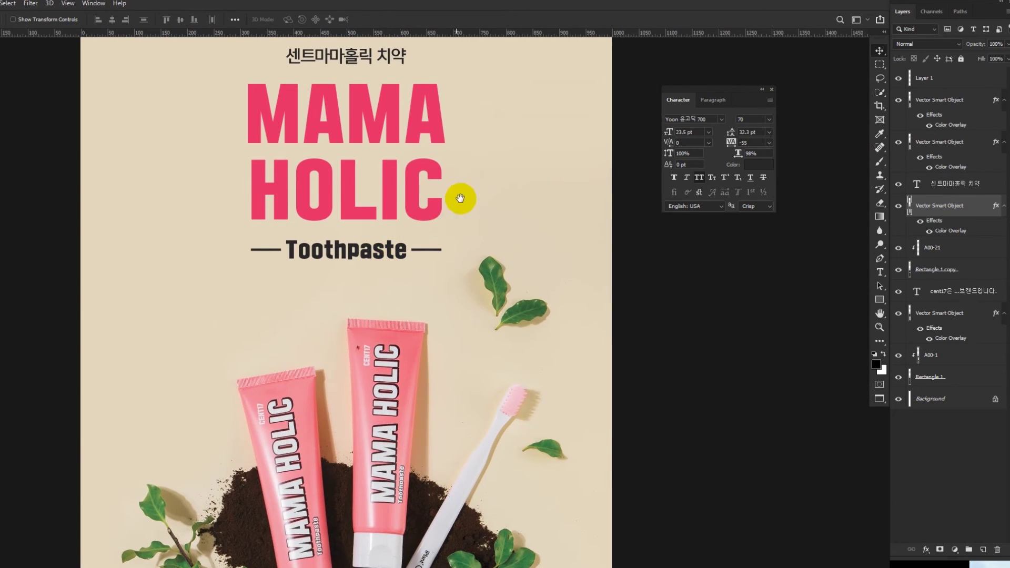
Step: Check the transition between the CENT17 intro and the beige toothpaste section, both overall and up close
left_click_drag(460, 198, 451, 281)
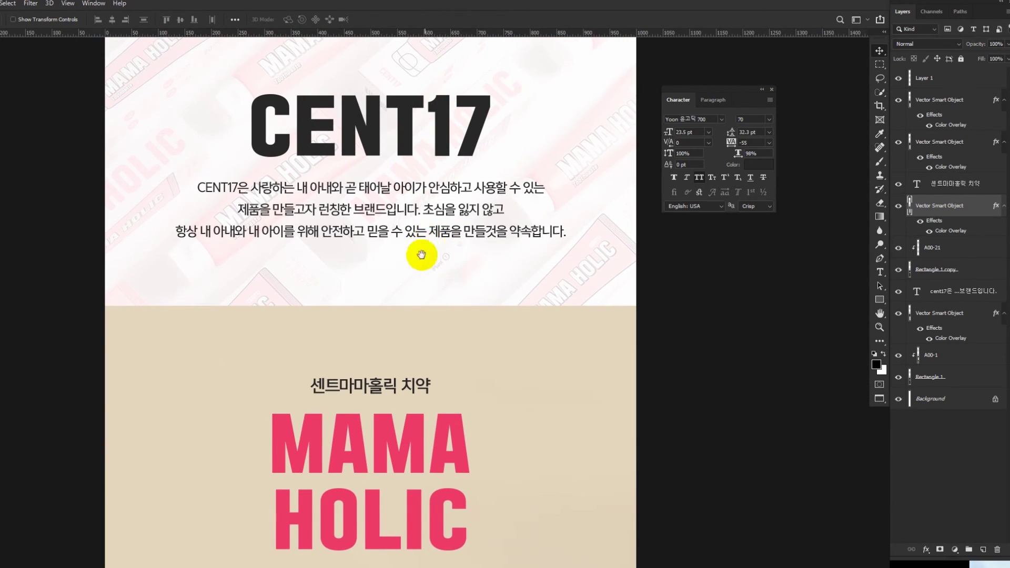
left_click_drag(421, 255, 425, 307)
left_click_drag(538, 231, 488, 242)
left_click_drag(498, 281, 448, 219)
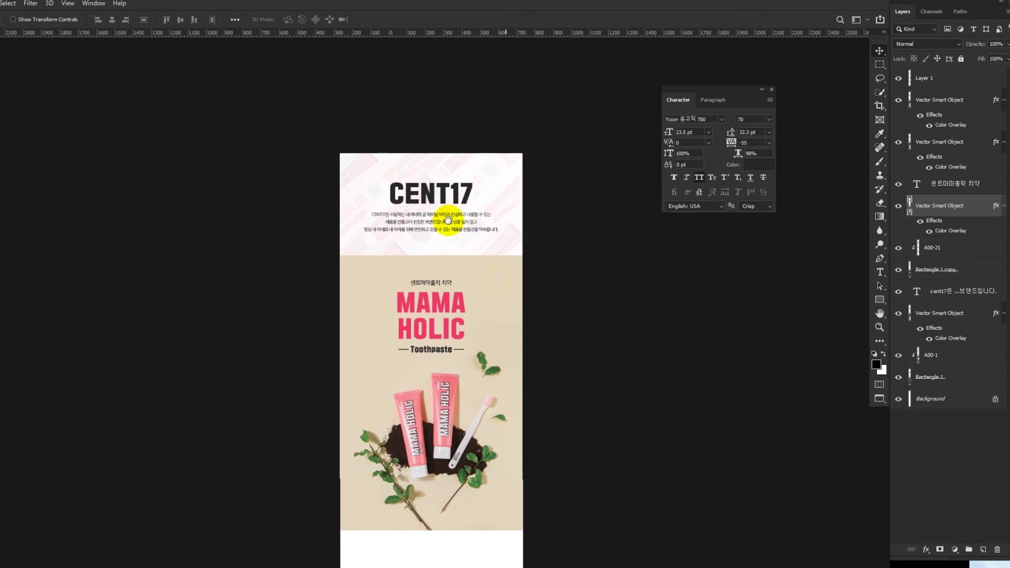
scroll(442, 279, "up", 3)
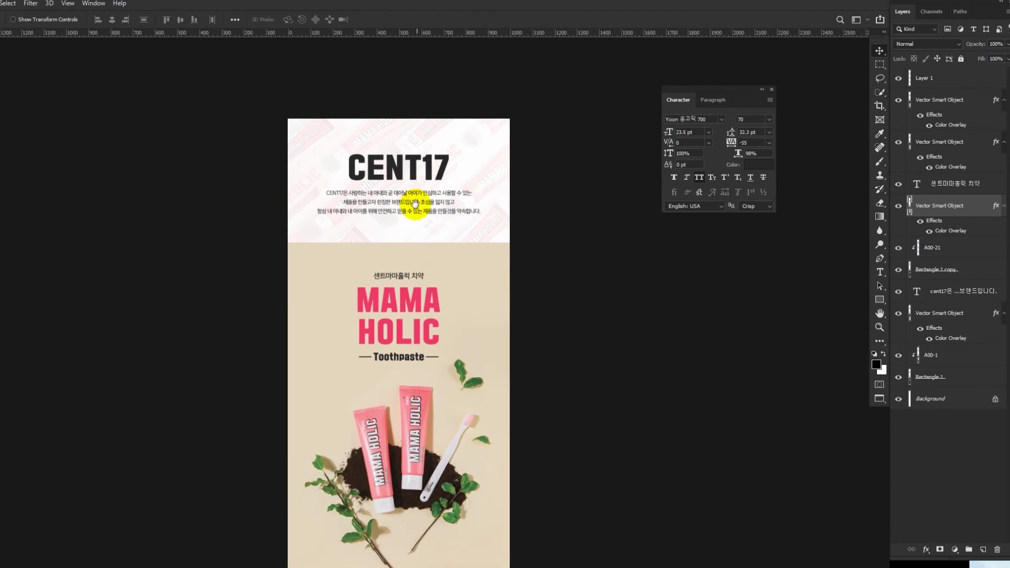
scroll(416, 243, "up", 1)
scroll(444, 214, "up", 5)
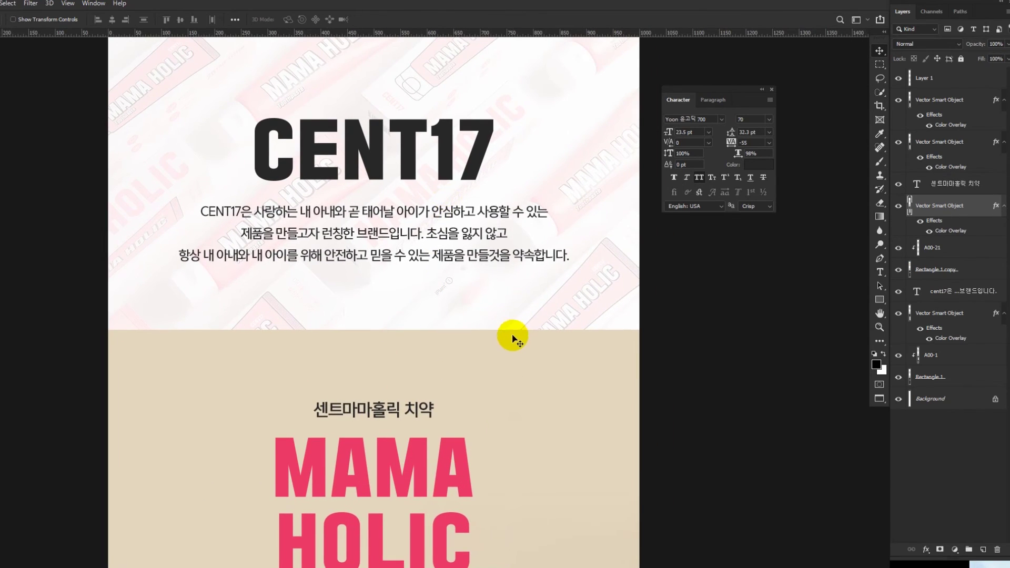
left_click(513, 337)
scroll(521, 264, "down", 3)
scroll(526, 273, "down", 3)
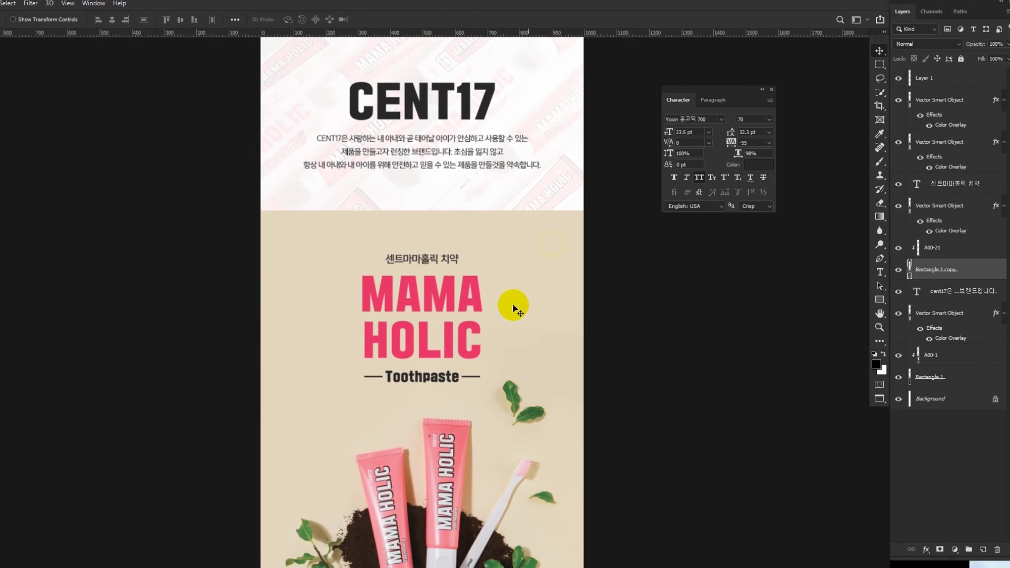
Step: Add a Brightness/Contrast adjustment above the toothpaste photo and set its brightness to 34
left_click_drag(496, 271, 440, 207)
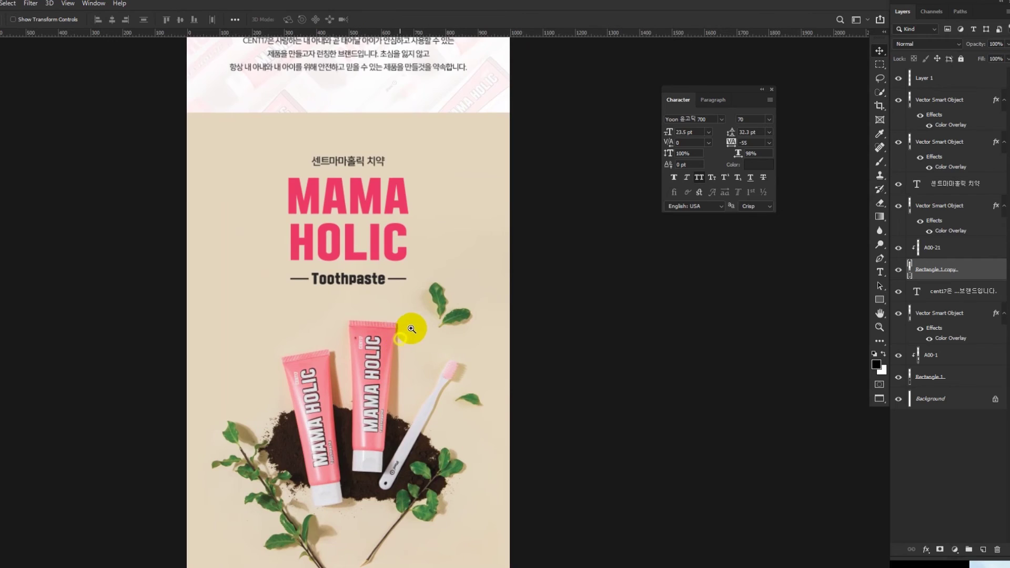
left_click_drag(412, 329, 435, 338)
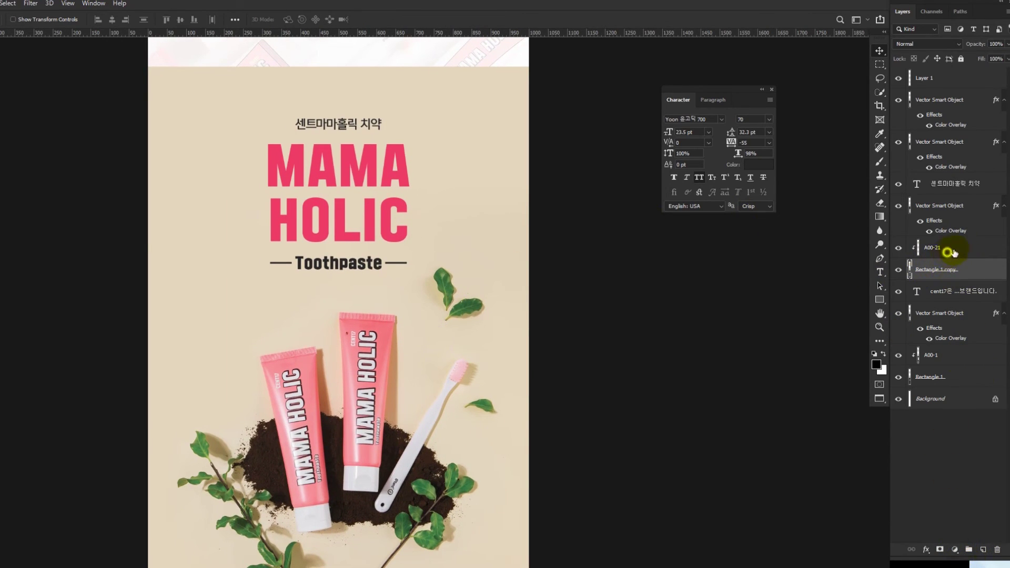
left_click(952, 252)
left_click(961, 549)
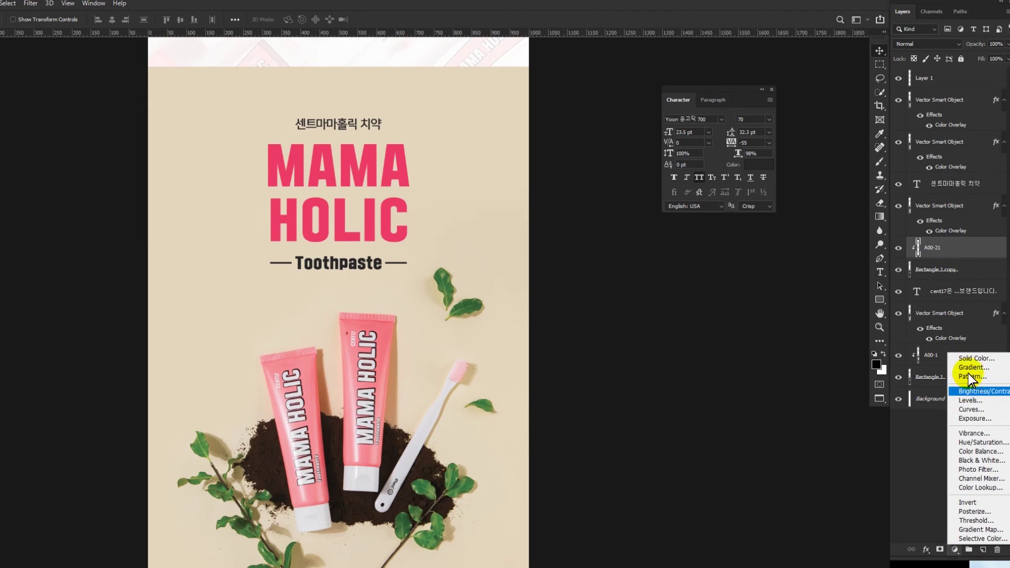
left_click(913, 507)
left_click(957, 551)
left_click(925, 507)
left_click(956, 551)
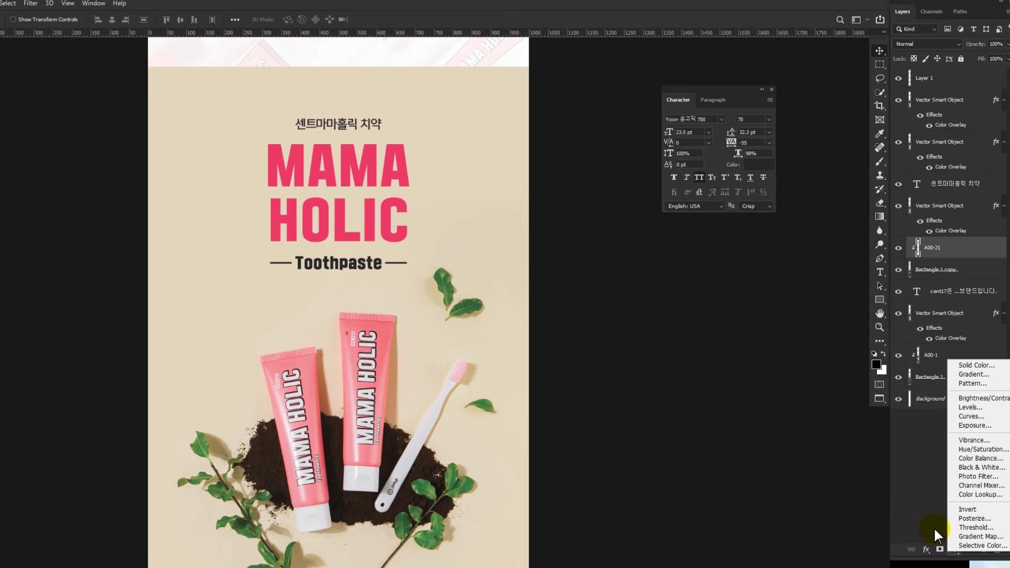
left_click(980, 399)
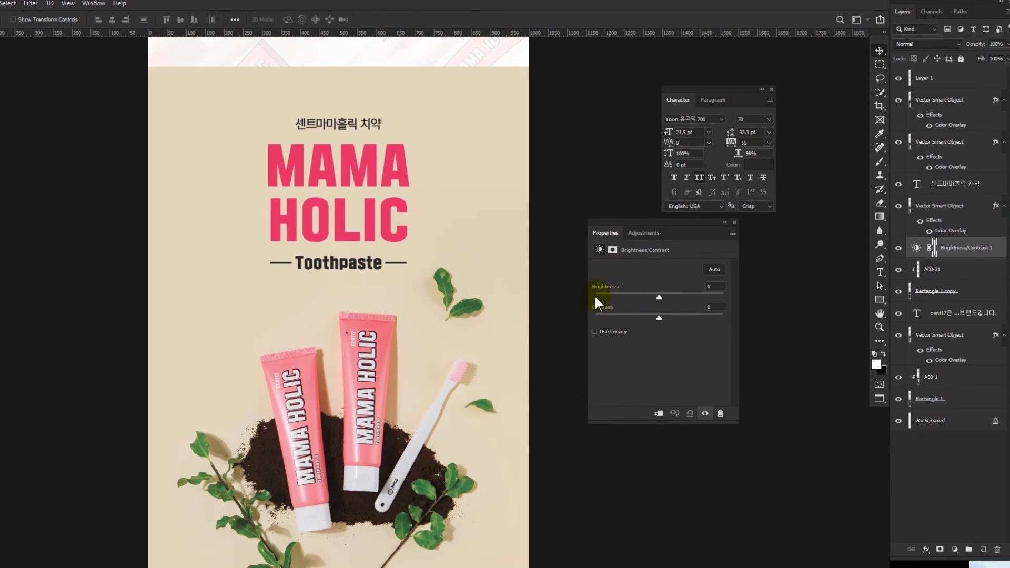
left_click_drag(660, 294, 669, 296)
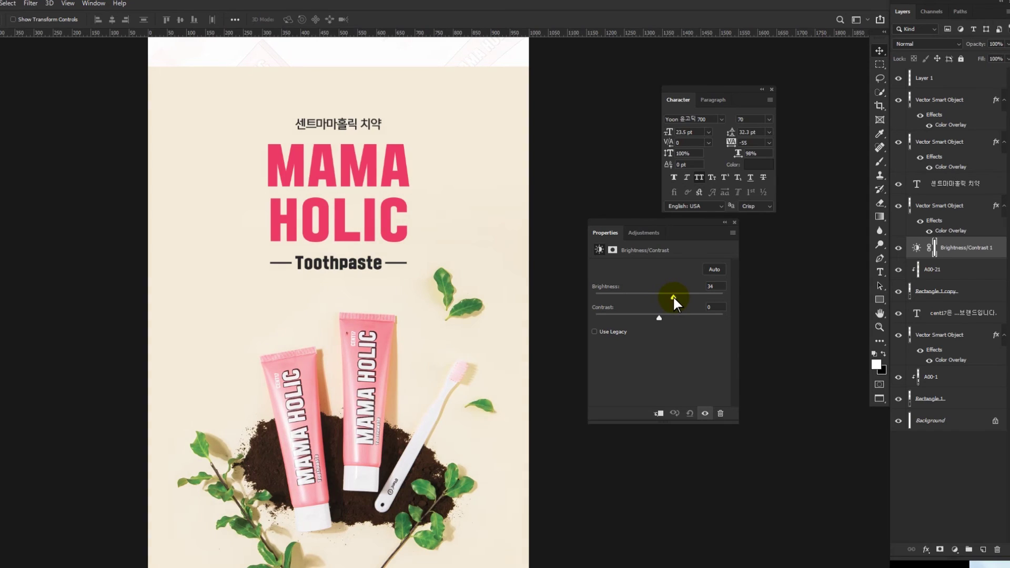
Step: Examine the effect of the brightness adjustment on the CENT17 intro and the toothpaste section, including a closer look at the tubes
left_click_drag(486, 266, 485, 428)
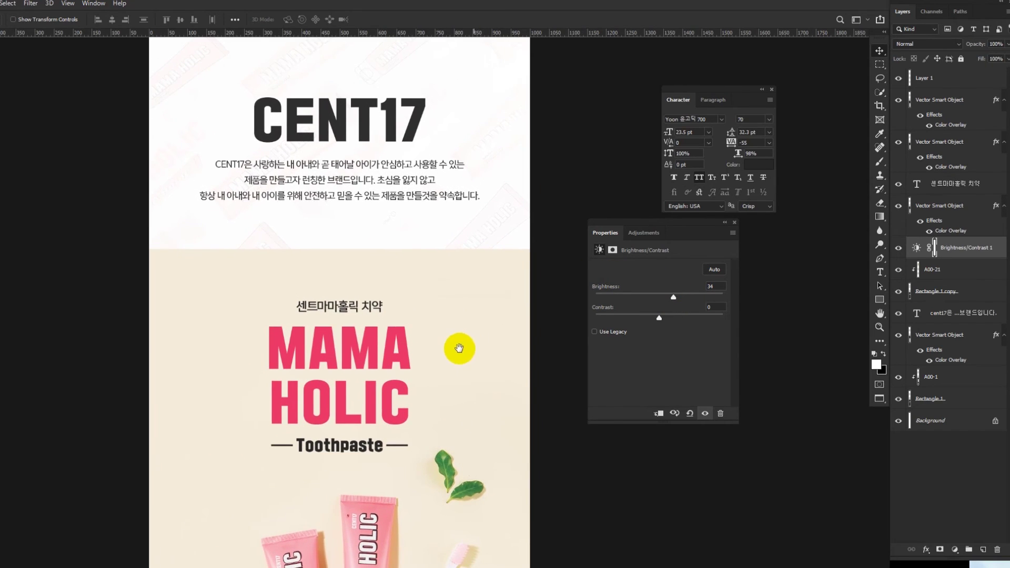
scroll(452, 349, "down", 2)
scroll(426, 322, "down", 3)
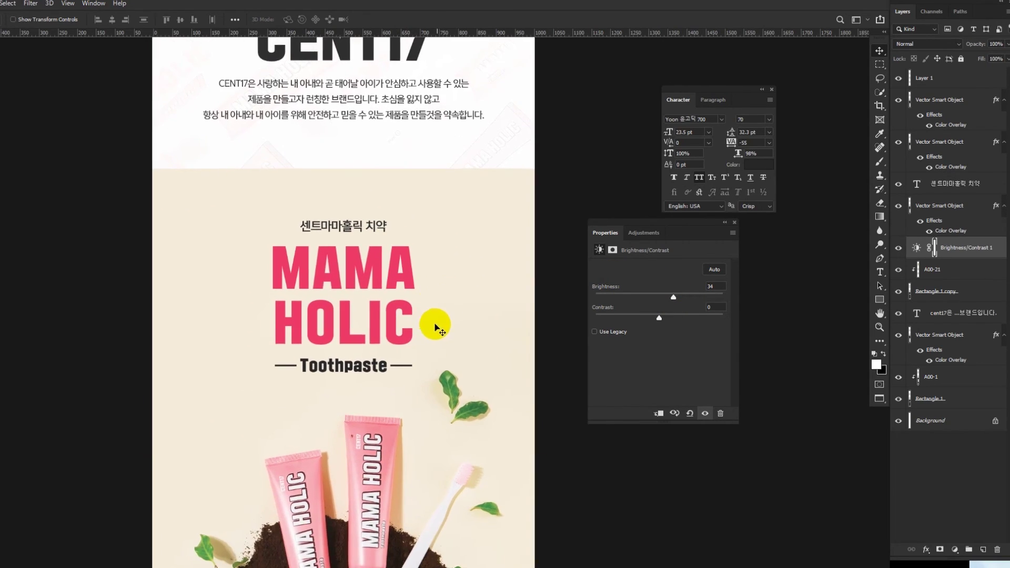
key("ctrl+plus")
left_click_drag(444, 344, 434, 232)
left_click_drag(422, 267, 433, 182)
left_click_drag(400, 283, 399, 217)
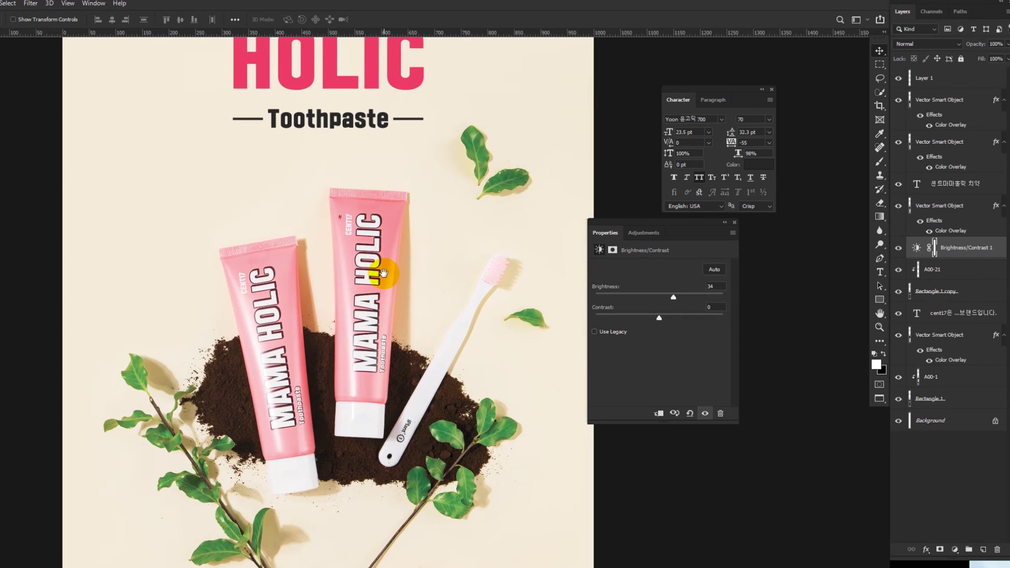
scroll(383, 266, "up", 1)
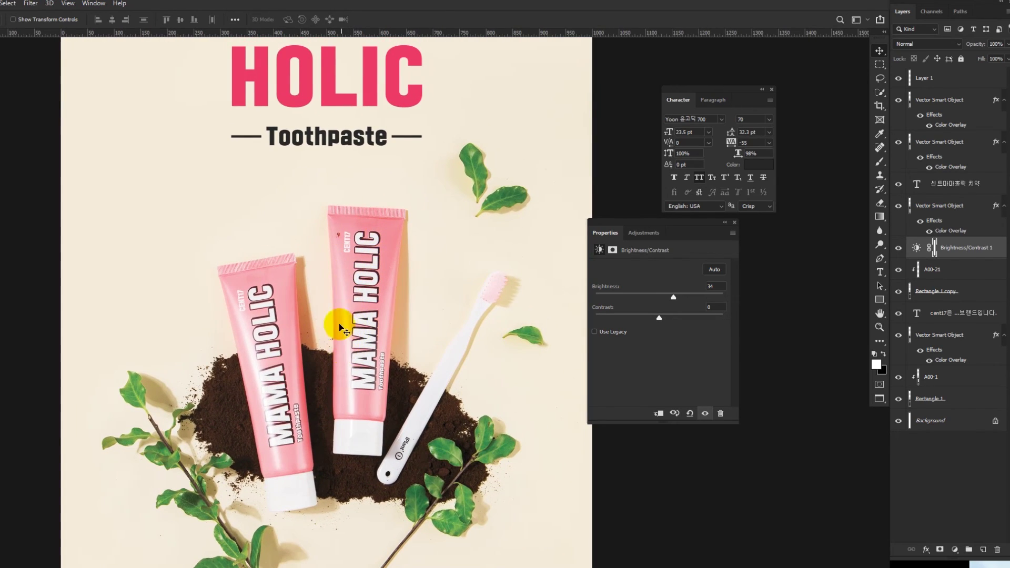
scroll(352, 316, "down", 1)
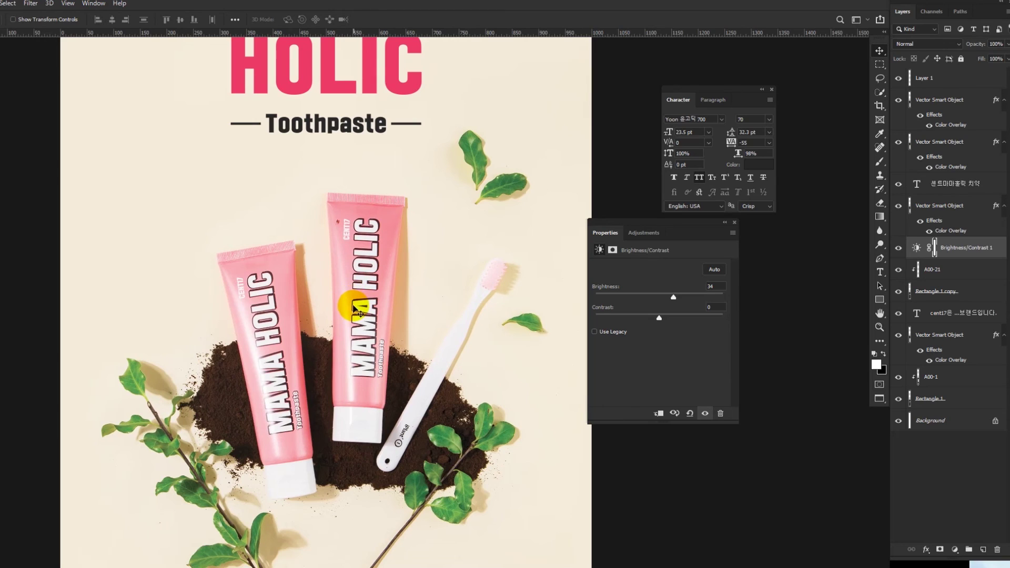
Step: Paint black on the Brightness/Contrast mask over the upright toothpaste tube to restore its original pink
key("b")
scroll(359, 303, "up", 1)
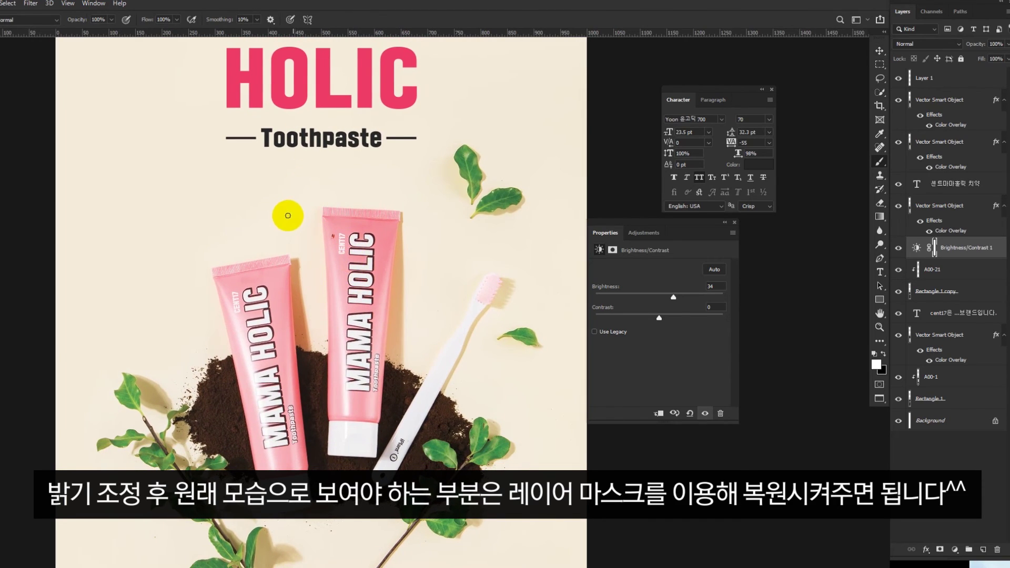
mouse_move(353, 282)
left_mouse_down()
mouse_move(361, 258)
mouse_move(358, 284)
left_mouse_up()
key("x")
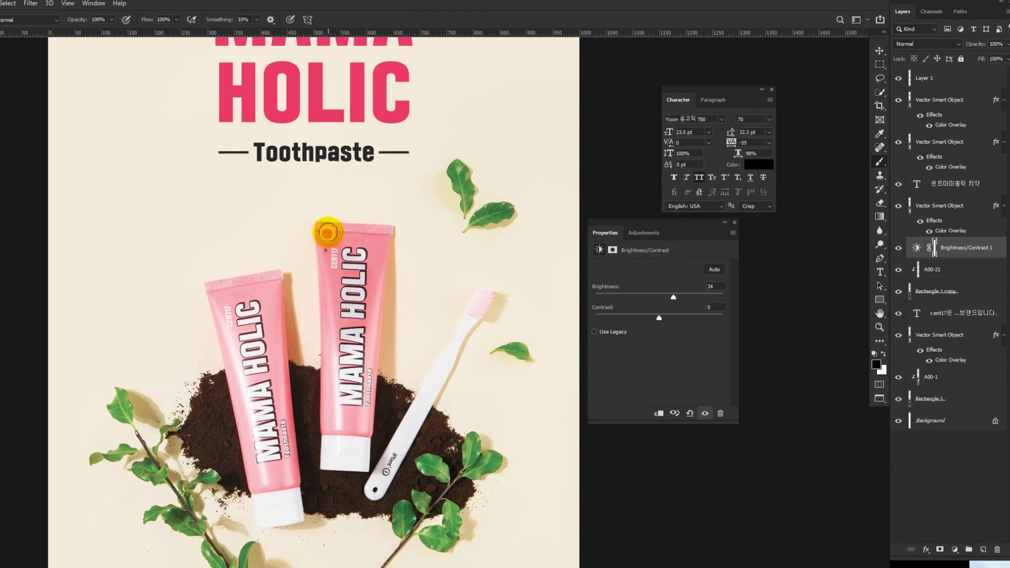
scroll(340, 246, "up", 4)
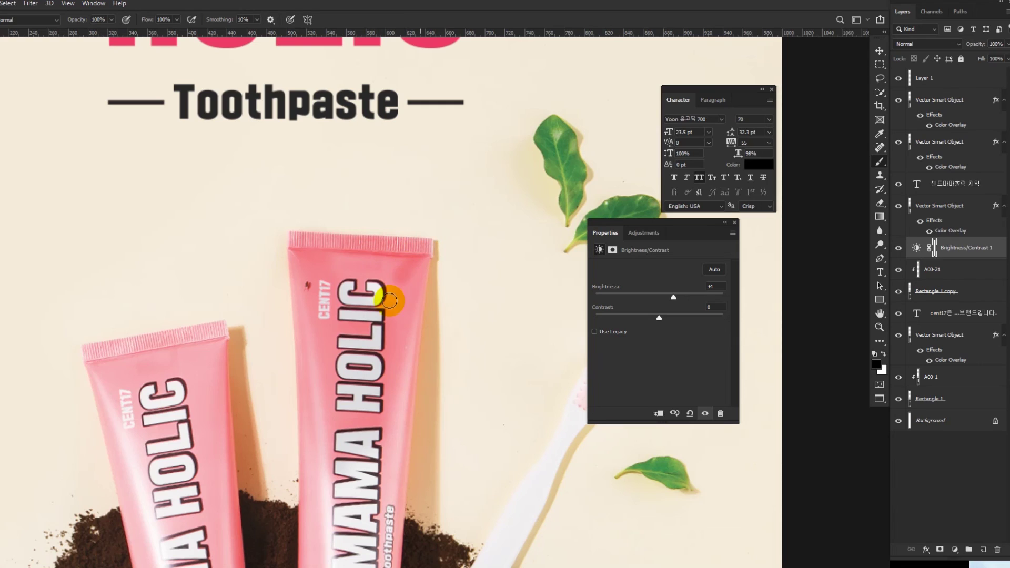
mouse_move(390, 280)
left_mouse_down()
mouse_move(361, 260)
mouse_move(328, 275)
mouse_move(325, 266)
mouse_move(365, 275)
mouse_move(404, 303)
mouse_move(390, 305)
mouse_move(399, 286)
left_mouse_up()
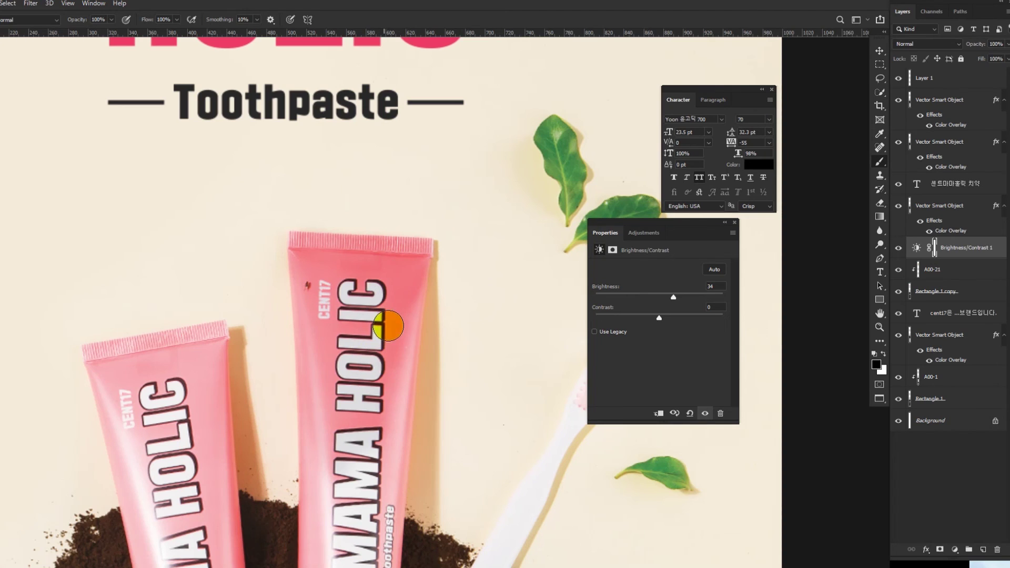
mouse_move(338, 361)
left_mouse_down()
mouse_move(333, 313)
mouse_move(376, 343)
left_mouse_up()
scroll(375, 343, "down", 1)
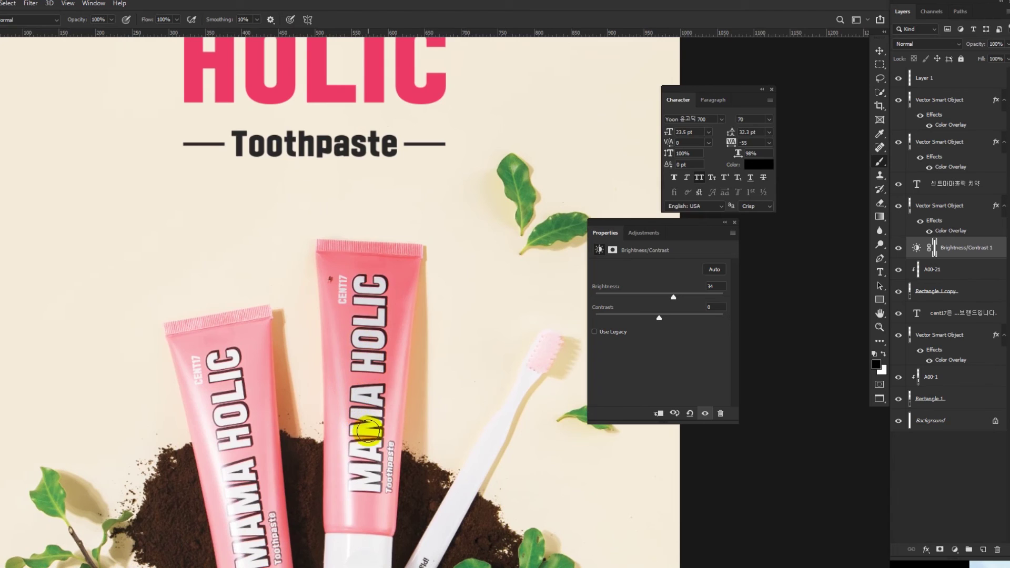
mouse_move(362, 473)
left_mouse_down()
mouse_move(366, 520)
mouse_move(371, 440)
mouse_move(355, 519)
left_mouse_up()
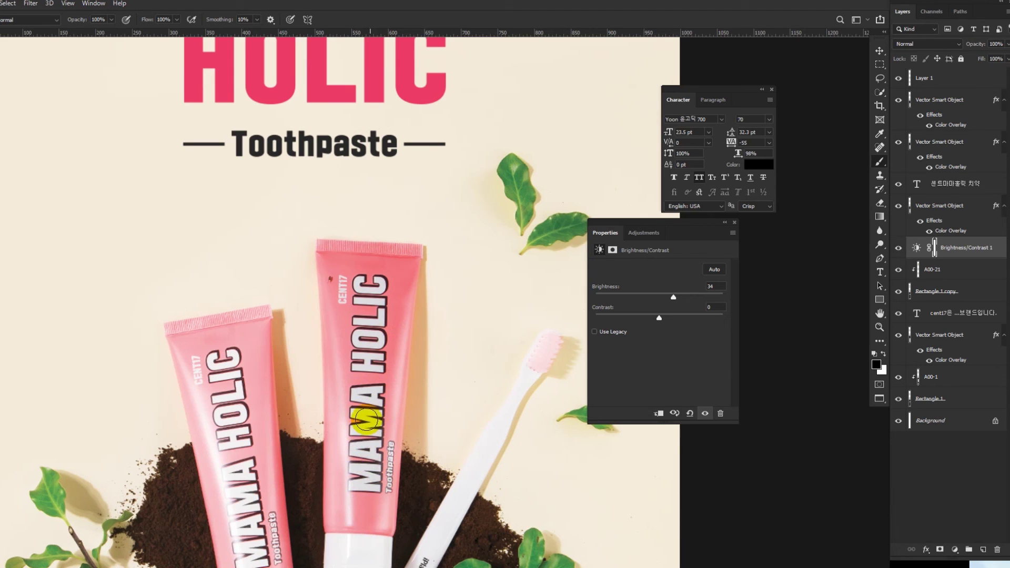
left_click_drag(367, 460, 360, 423)
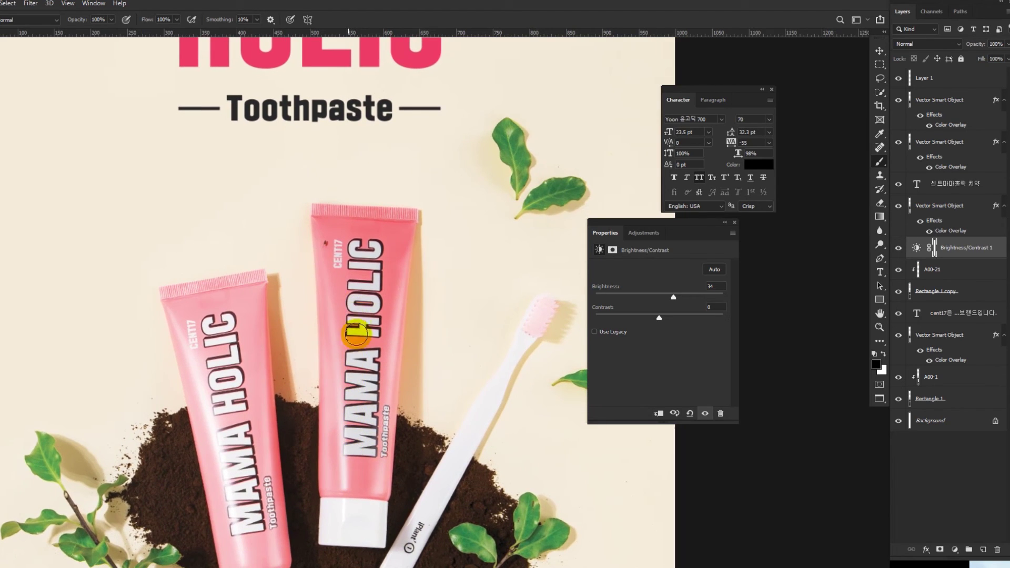
scroll(334, 276, "down", 3)
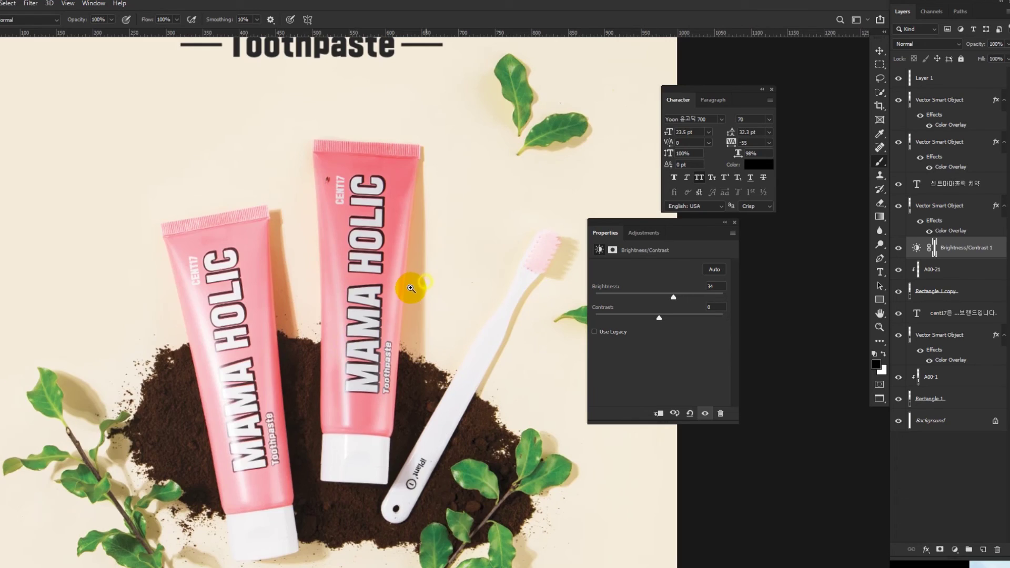
scroll(410, 288, "down", 2)
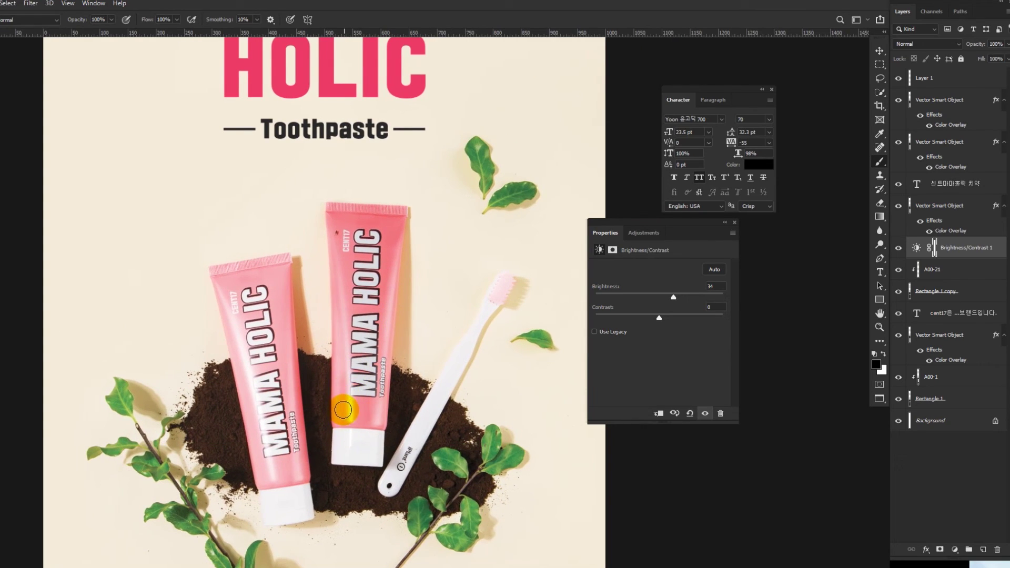
mouse_move(345, 348)
left_mouse_down()
mouse_move(345, 280)
mouse_move(381, 269)
left_mouse_up()
scroll(381, 269, "down", 1)
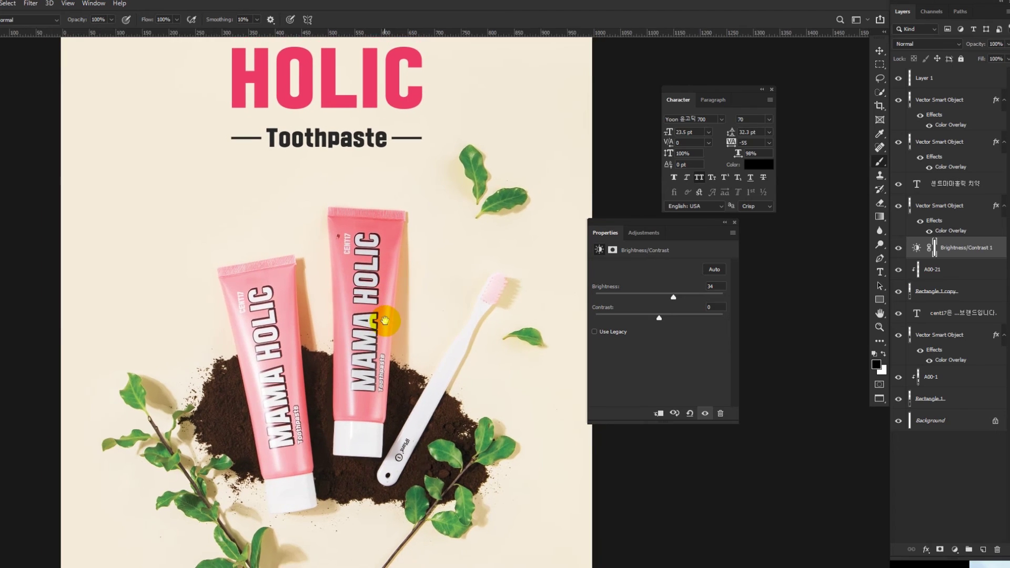
left_click(397, 365)
mouse_move(370, 421)
left_mouse_down()
mouse_move(366, 345)
mouse_move(370, 333)
mouse_move(376, 346)
mouse_move(377, 271)
left_mouse_up()
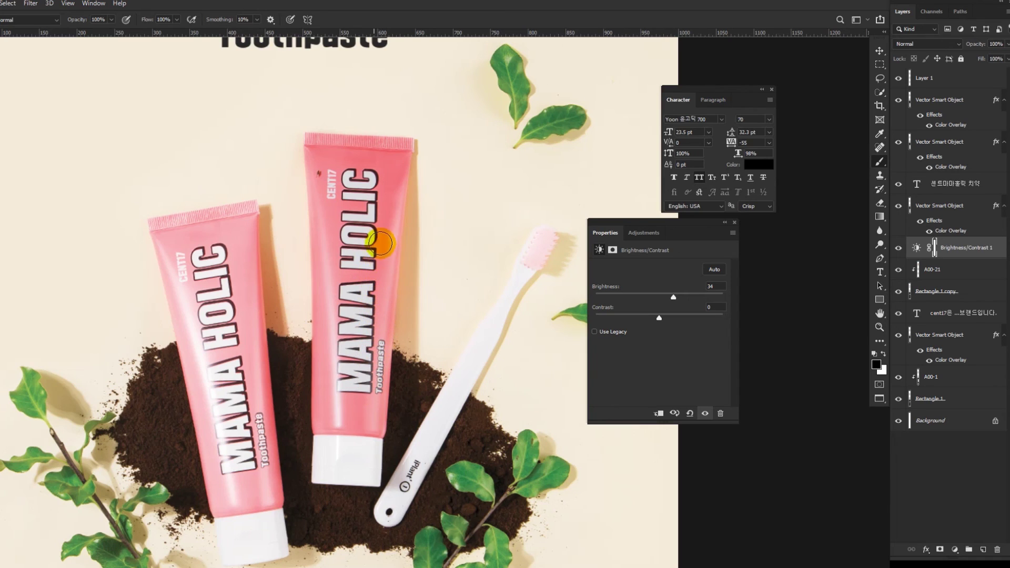
left_click_drag(407, 216, 398, 242)
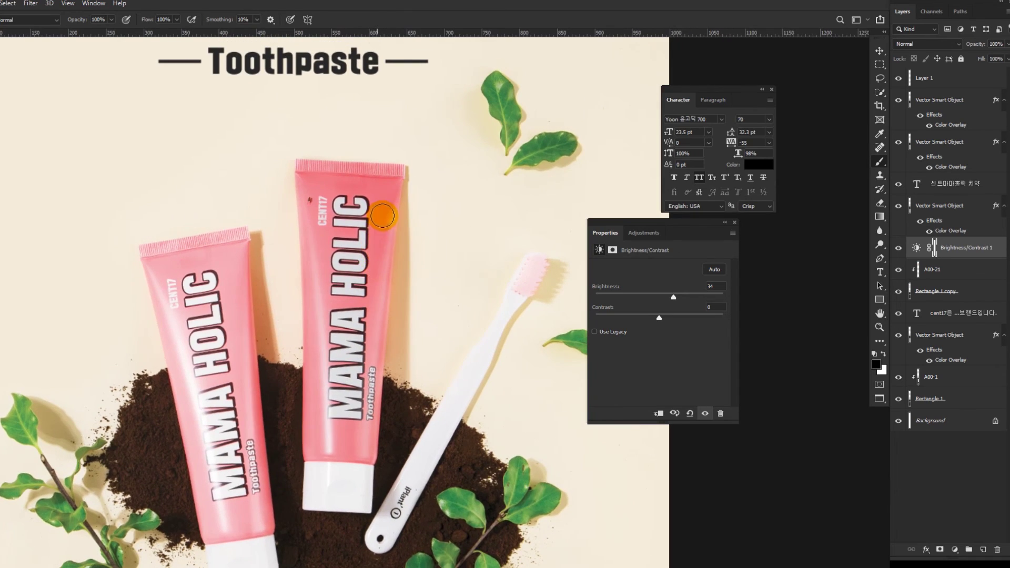
Step: Paint the tilted toothpaste tube out of the Brightness/Contrast mask as well, restoring its deeper pink
left_click_drag(280, 205, 291, 180)
right_click(164, 263)
left_click(190, 242)
key("bracketleft")
key("bracketleft")
mouse_move(156, 228)
left_mouse_down()
mouse_move(258, 225)
mouse_move(253, 244)
mouse_move(245, 230)
mouse_move(247, 262)
mouse_move(222, 269)
mouse_move(220, 253)
mouse_move(211, 274)
mouse_move(171, 240)
mouse_move(190, 300)
mouse_move(179, 269)
mouse_move(179, 289)
mouse_move(208, 295)
mouse_move(226, 327)
mouse_move(247, 305)
mouse_move(250, 332)
mouse_move(247, 296)
mouse_move(228, 368)
mouse_move(251, 322)
mouse_move(246, 374)
mouse_move(245, 357)
mouse_move(264, 503)
mouse_move(255, 476)
mouse_move(231, 484)
mouse_move(232, 501)
mouse_move(213, 412)
mouse_move(231, 392)
mouse_move(218, 358)
mouse_move(221, 396)
mouse_move(205, 379)
mouse_move(216, 408)
mouse_move(190, 320)
mouse_move(187, 261)
mouse_move(157, 230)
mouse_move(253, 216)
mouse_move(190, 293)
mouse_move(252, 498)
mouse_move(226, 508)
mouse_move(260, 503)
left_mouse_up()
key("v")
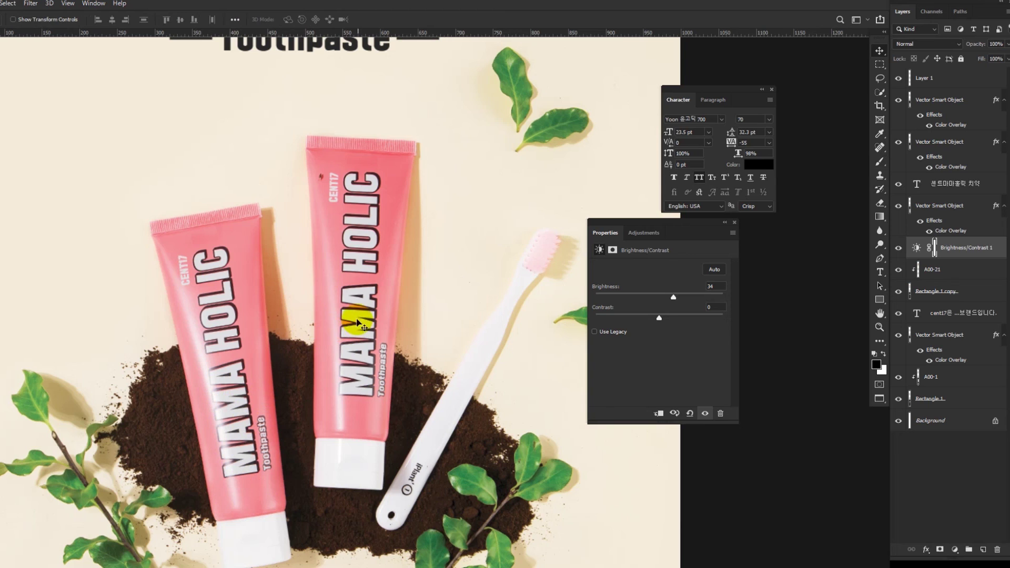
Step: Compare the restored tubes with the brightened background and check the overall look of the CENT17 and toothpaste sections
left_click_drag(407, 282, 360, 293)
left_click_drag(405, 249, 405, 313)
left_click_drag(416, 274, 383, 307)
scroll(383, 312, "up", 1)
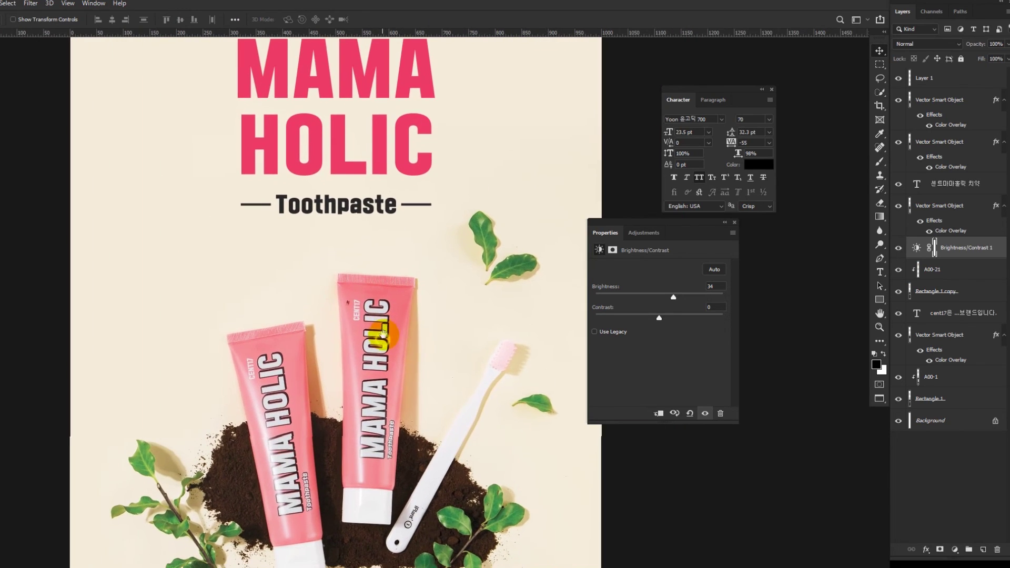
scroll(428, 323, "down", 2)
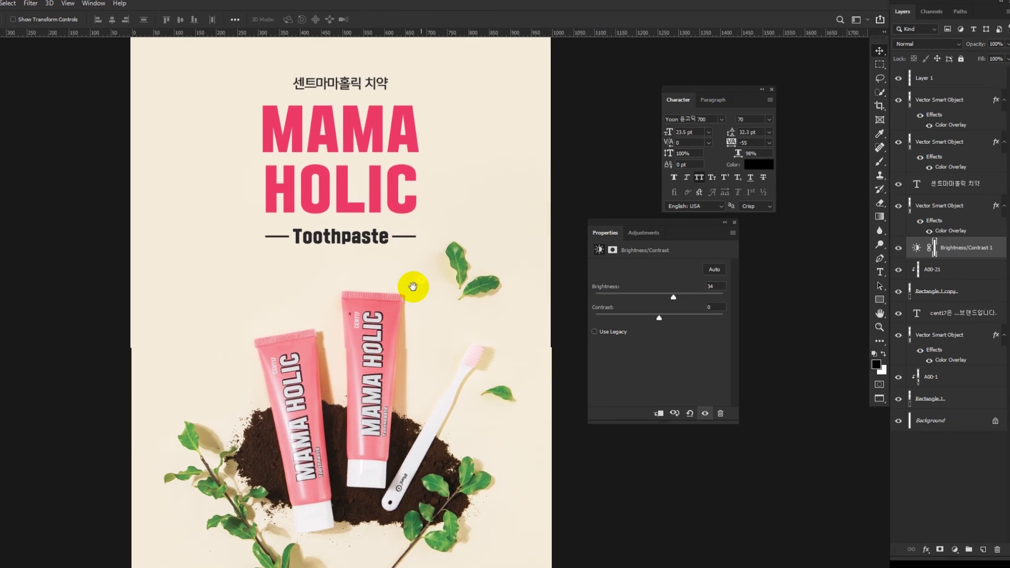
left_click_drag(416, 282, 406, 292)
scroll(421, 248, "up", 1)
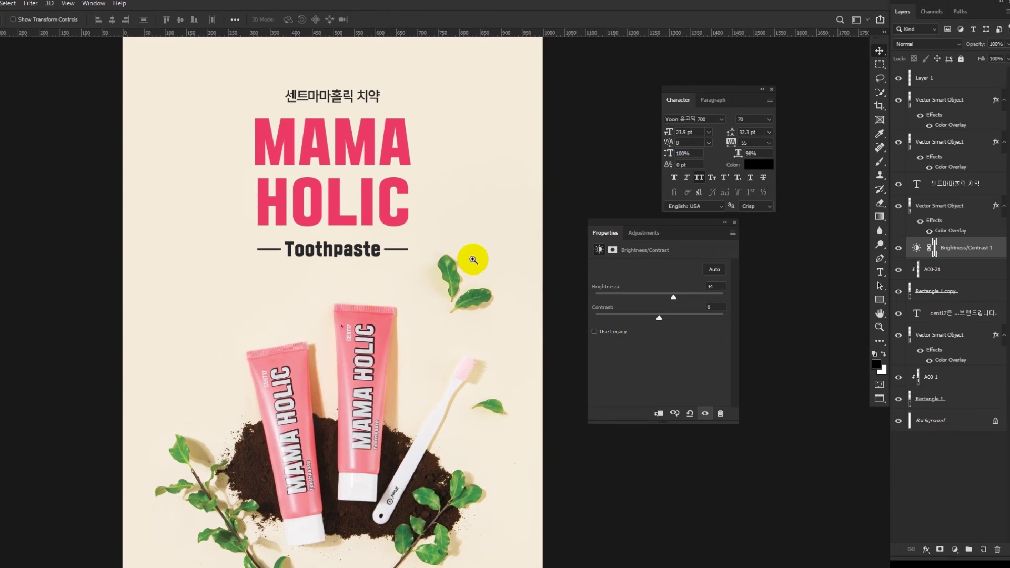
scroll(451, 238, "down", 2)
left_click_drag(370, 251, 356, 296)
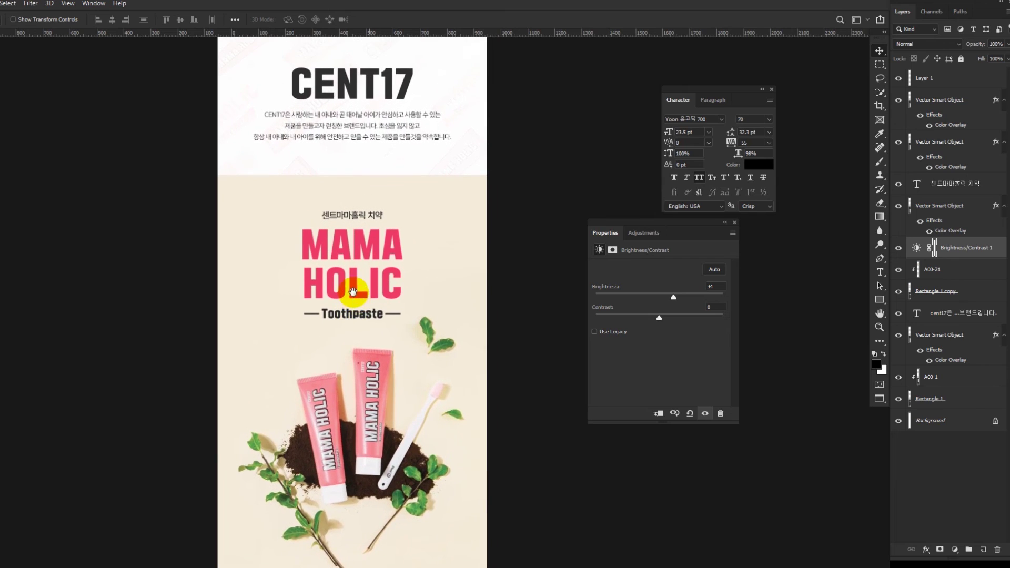
mouse_move(407, 346)
left_mouse_down()
mouse_move(373, 286)
mouse_move(398, 348)
left_mouse_up()
scroll(363, 268, "up", 1)
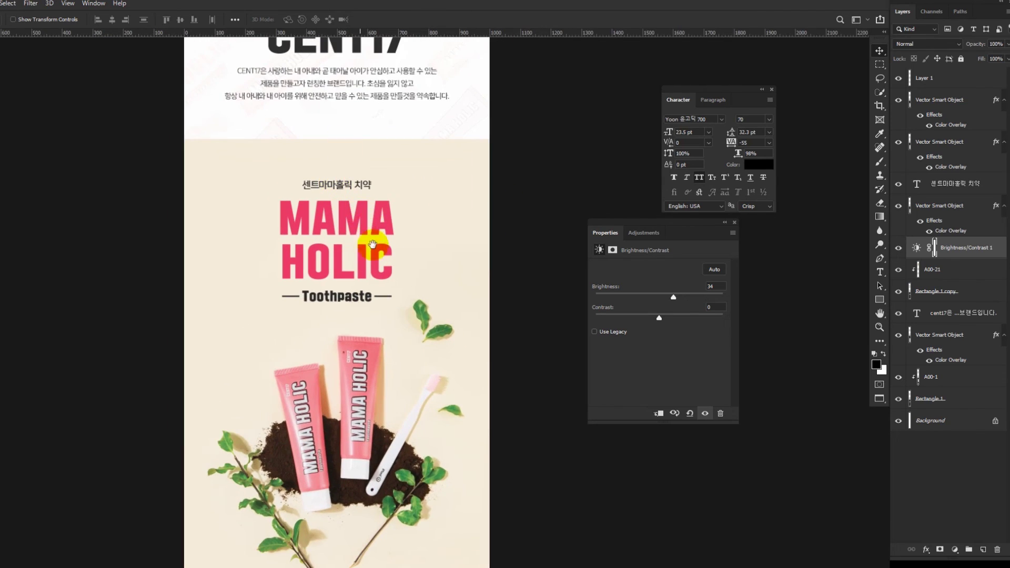
scroll(375, 267, "up", 1)
scroll(370, 252, "up", 2)
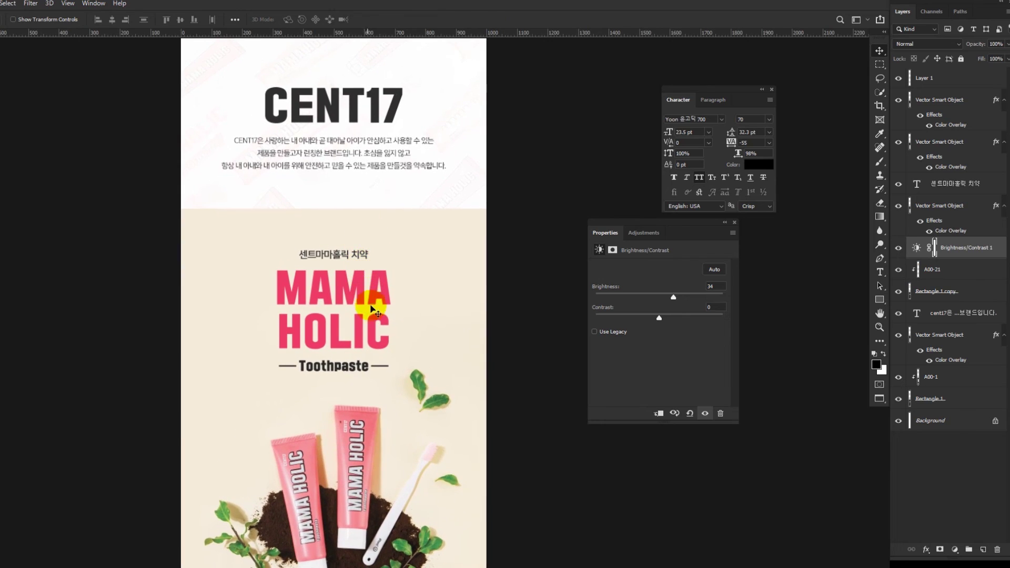
Step: Clip the Brightness/Contrast adjustment to the toothpaste photo so it affects only the beige section
left_click_drag(364, 182, 353, 165)
scroll(411, 177, "down", 2)
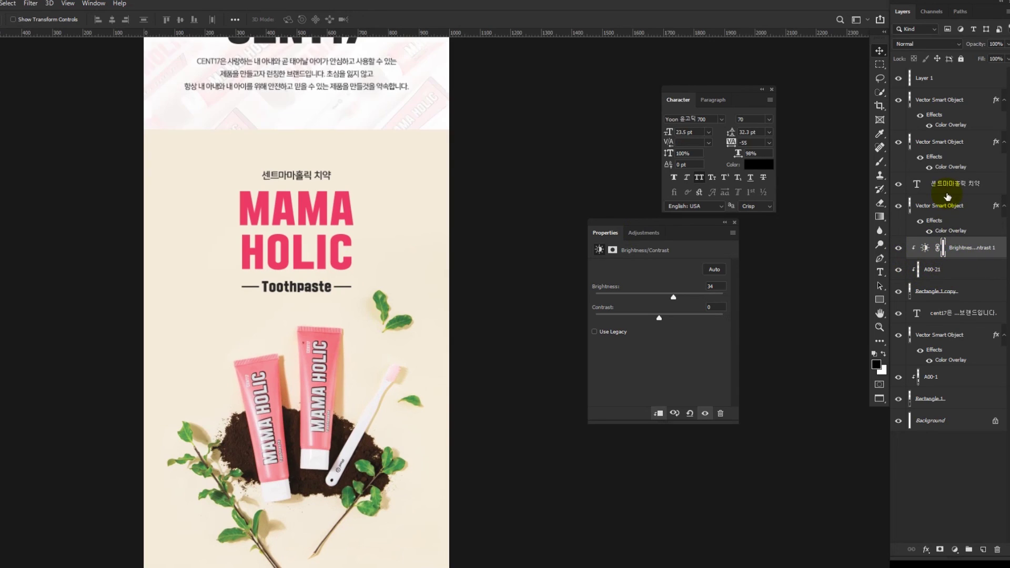
left_click_drag(372, 278, 382, 316)
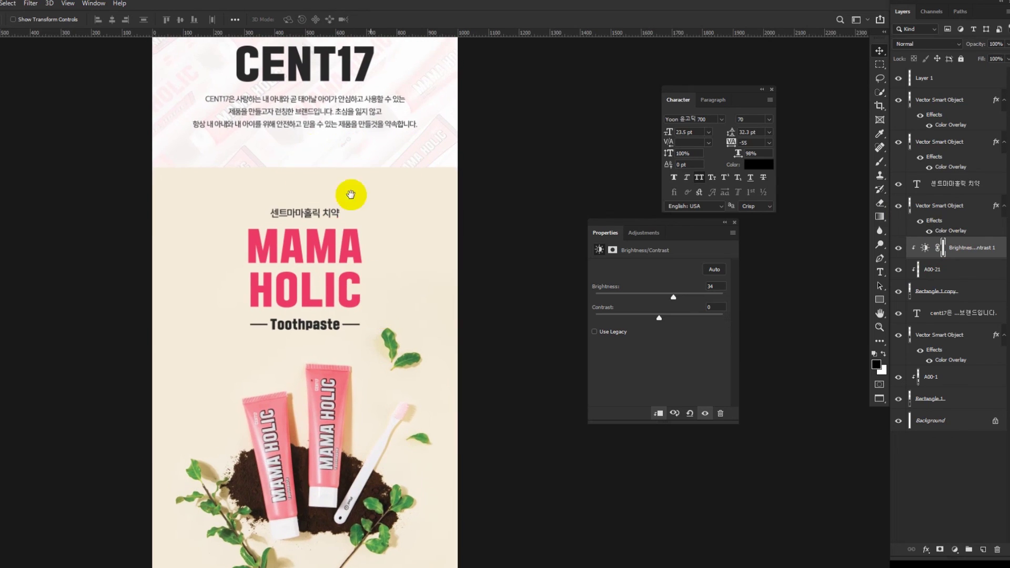
Step: Scale the CENT17 title down proportionally about its center to 402 by 106 px
left_click_drag(350, 194, 356, 246)
left_click_drag(400, 205, 392, 295)
left_click_drag(301, 162, 435, 277)
left_click(359, 230)
key("ctrl+t")
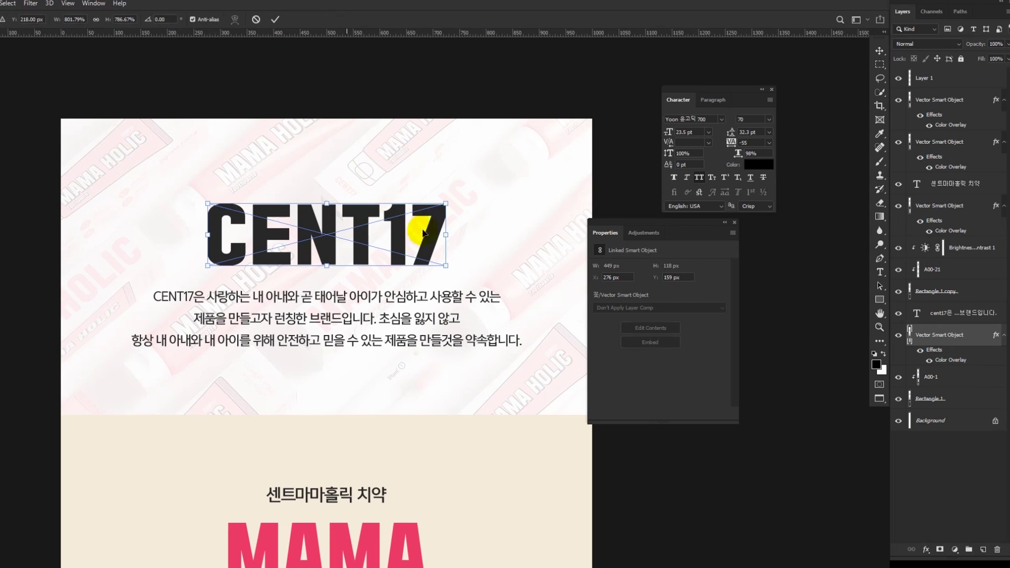
left_click_drag(447, 266, 437, 260)
key("Return")
key("ctrl+z")
key("ctrl+t")
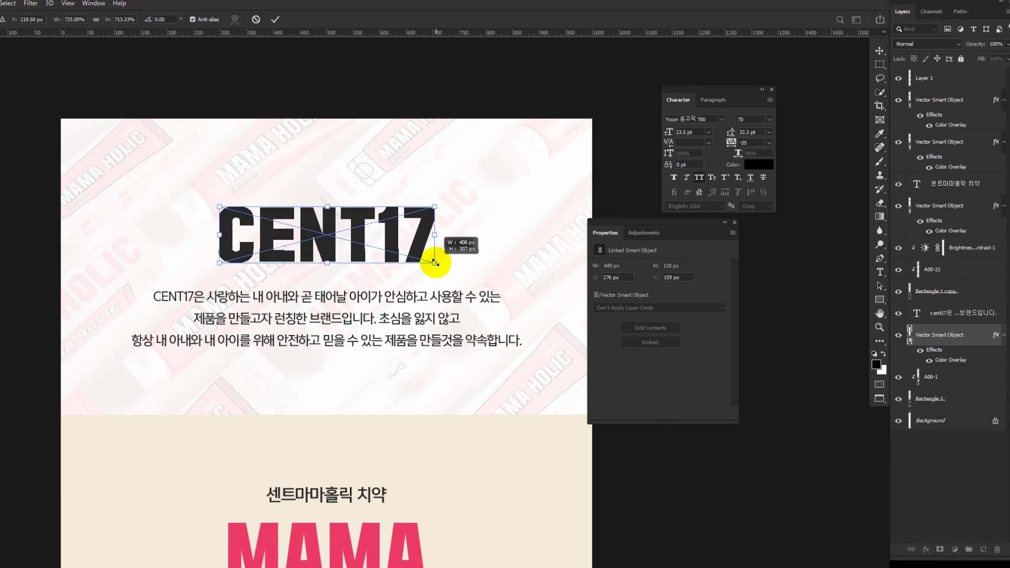
key("Return")
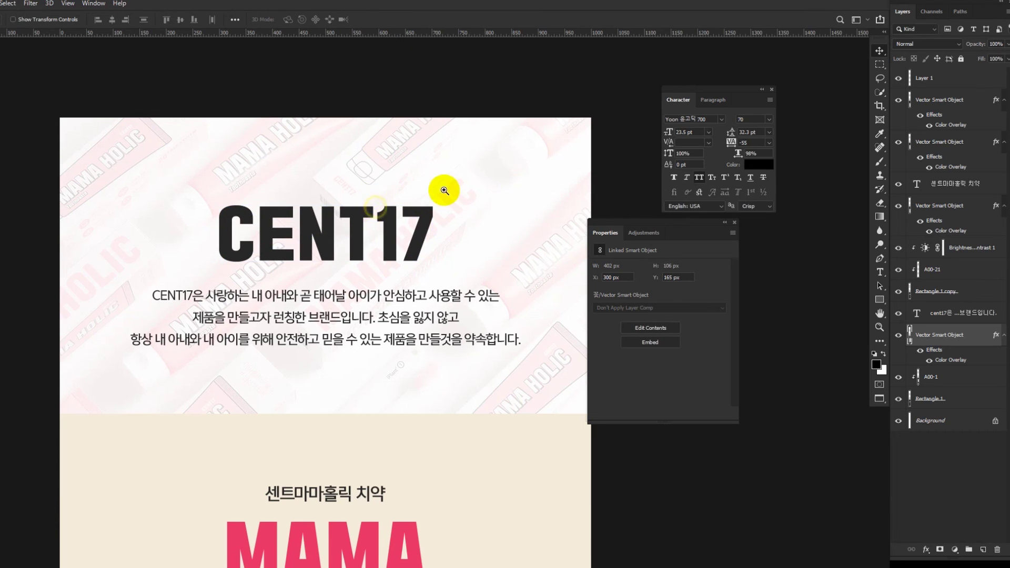
Step: Scale the CENT17 title up proportionally about its center to 430 by 113 px
scroll(422, 194, "down", 3)
left_click(430, 230)
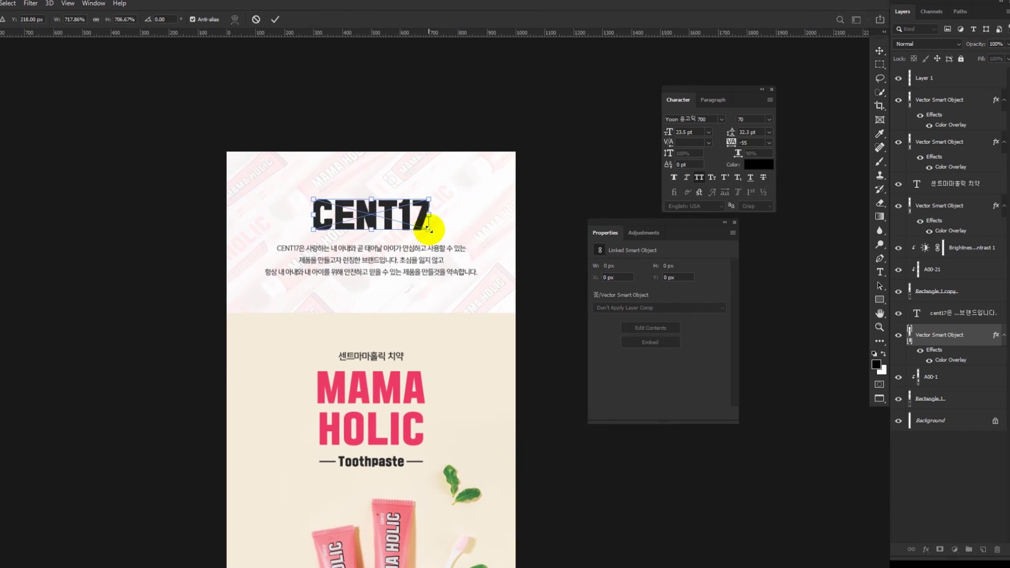
key("Return")
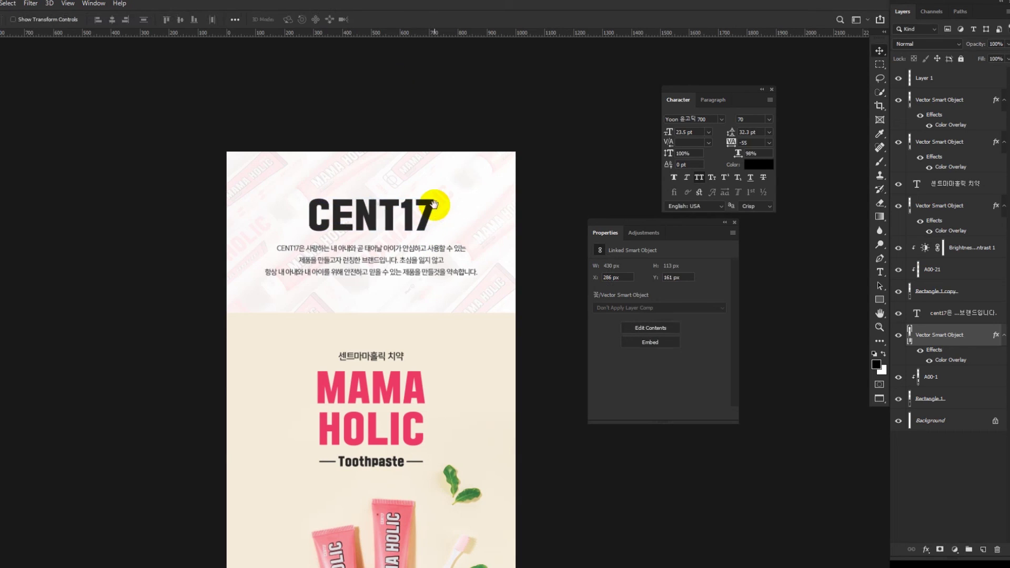
Step: Nudge the Korean brand description a few pixels up, closer to the CENT17 title
left_click_drag(382, 192, 375, 202)
left_click_drag(373, 253, 365, 256)
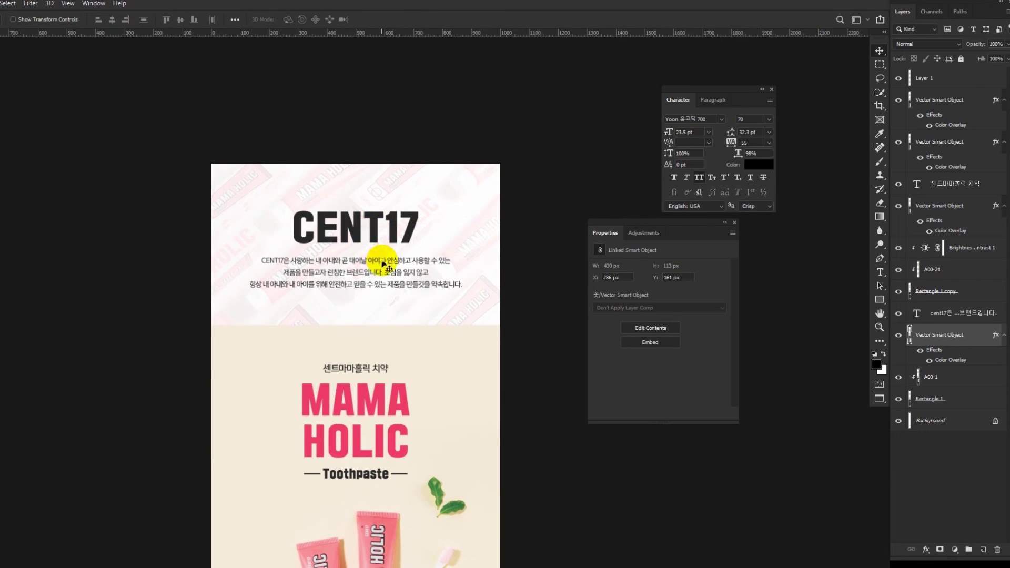
left_click(384, 264)
key("Up")
key("Up")
key("Up")
key("Up")
key("Up")
key("Up")
key("Up")
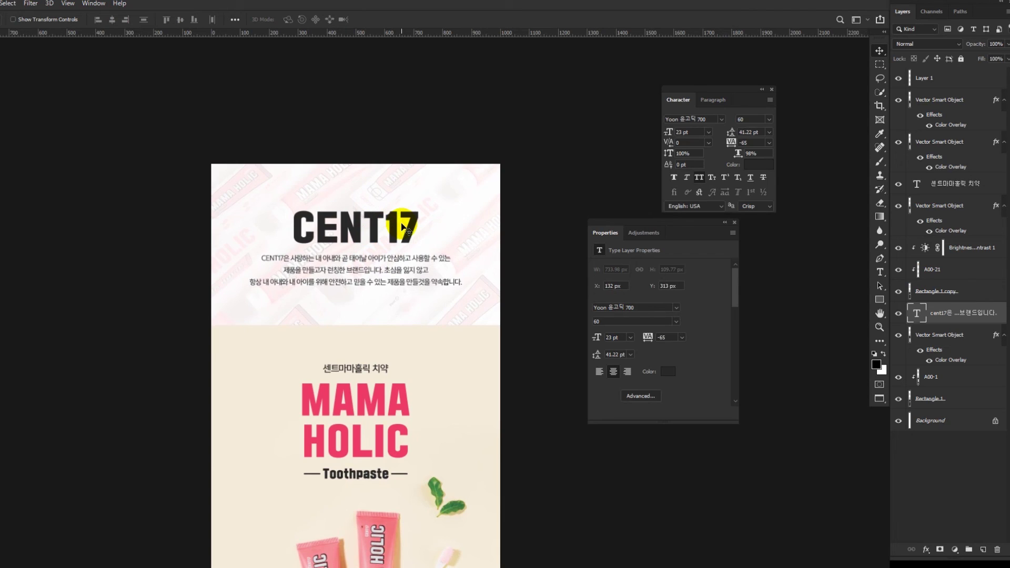
Step: Try a black 13 px thick diagonal line across the top-right corner of the CENT17 banner, on a new layer
left_click_drag(417, 202, 411, 204)
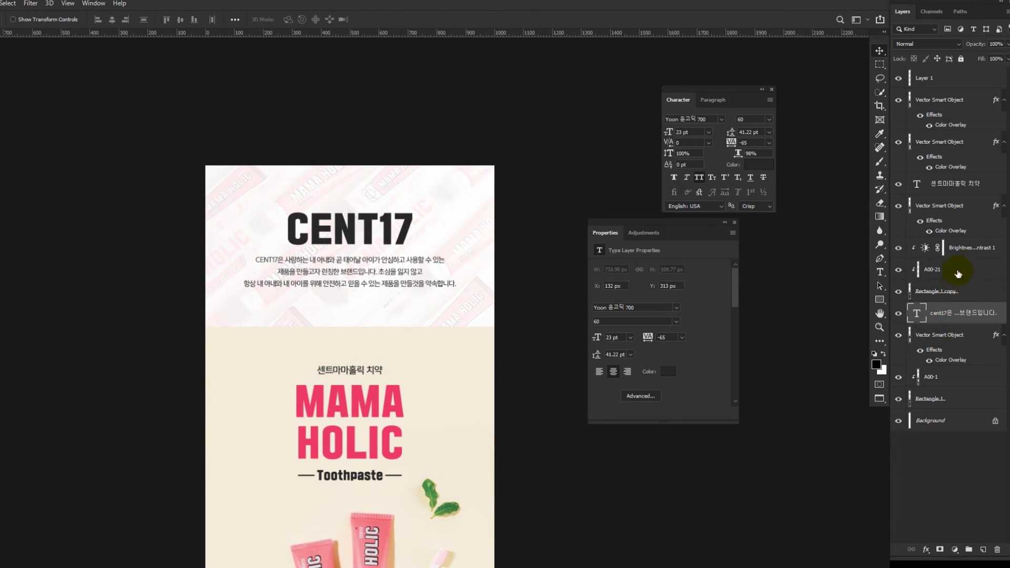
key("ctrl+1")
key("ctrl+shift+alt+n")
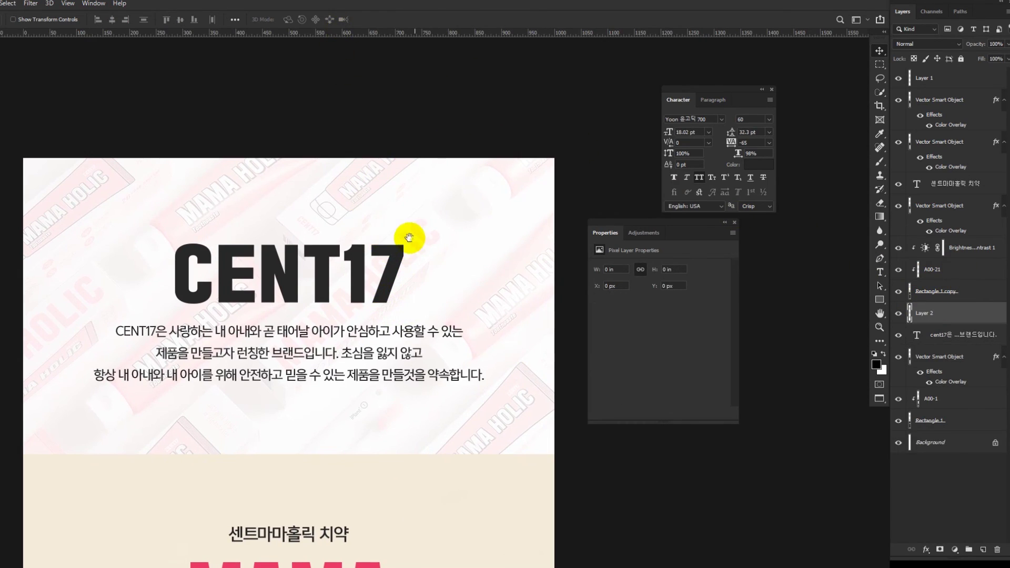
left_click_drag(409, 238, 398, 234)
key("u")
left_click_drag(336, 197, 320, 193)
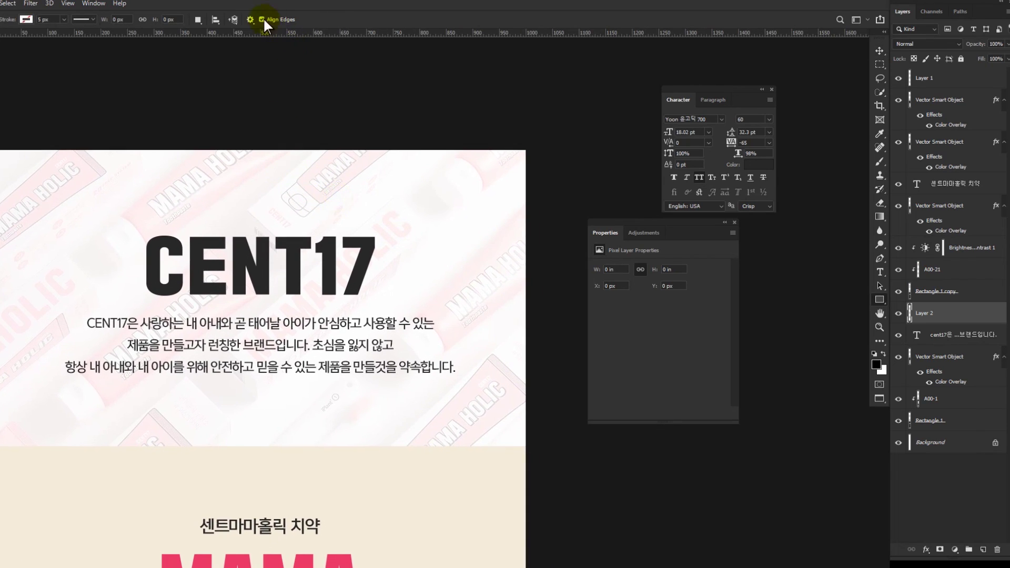
key("shift+u")
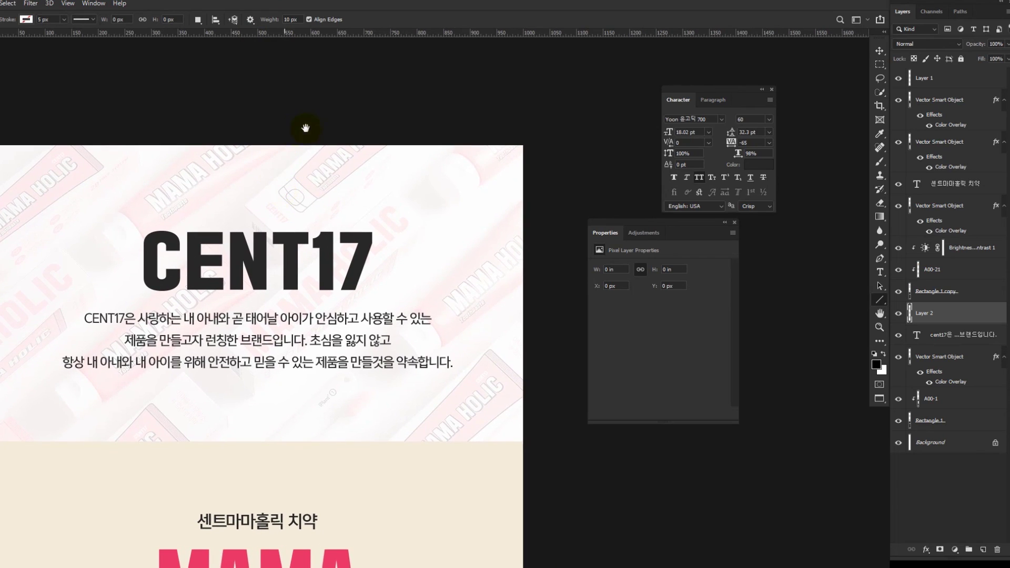
scroll(315, 121, "right", 1)
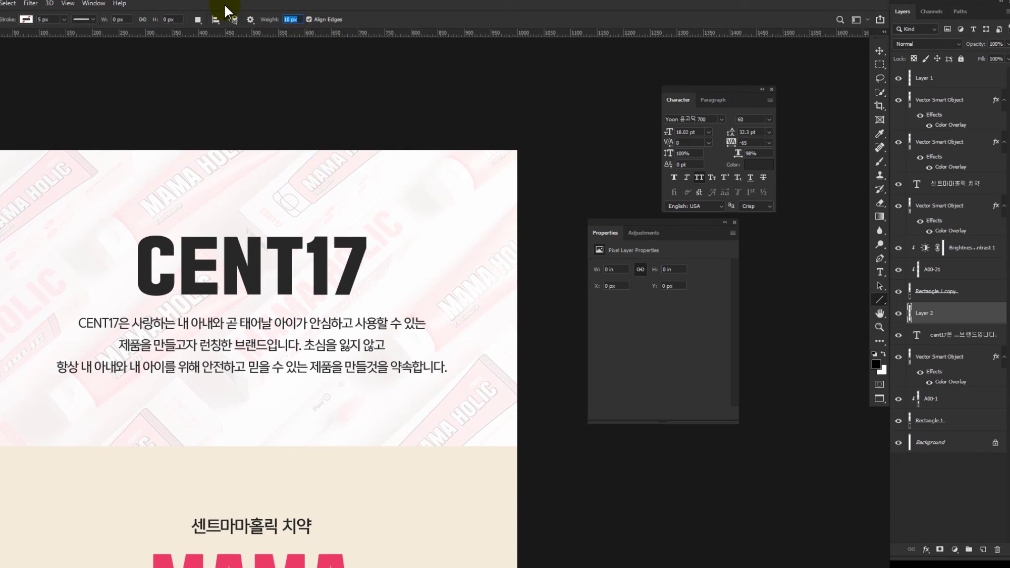
scroll(384, 191, "right", 1)
left_click_drag(437, 209, 537, 146)
Step: Try scaling the corner line longer toward the CENT17 title, then delete the line
key("v")
scroll(421, 59, "left", 1)
left_click_drag(437, 136, 453, 142)
key("ctrl+t")
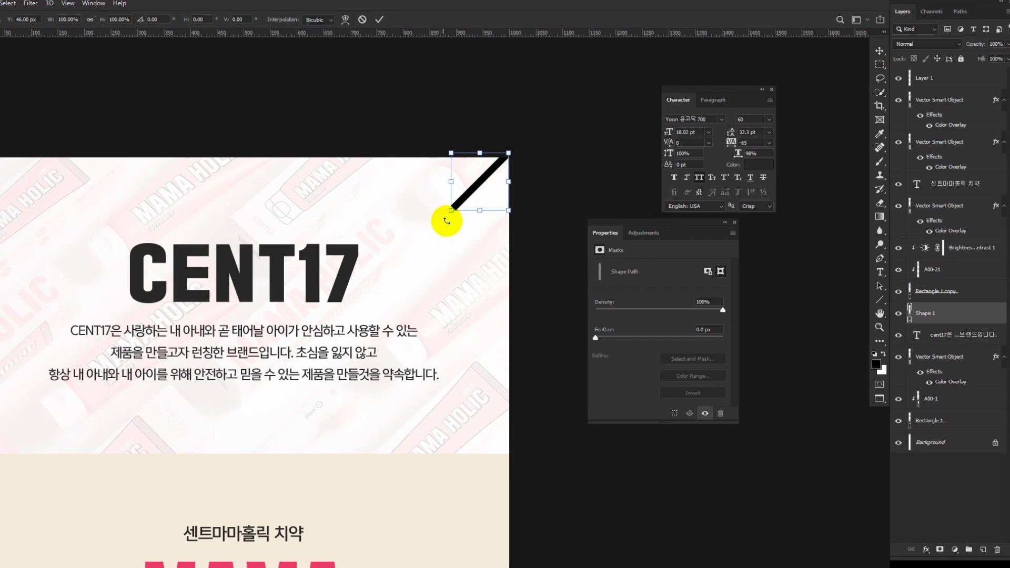
mouse_move(451, 212)
left_mouse_down()
mouse_move(419, 232)
mouse_move(439, 224)
left_mouse_up()
key("Escape")
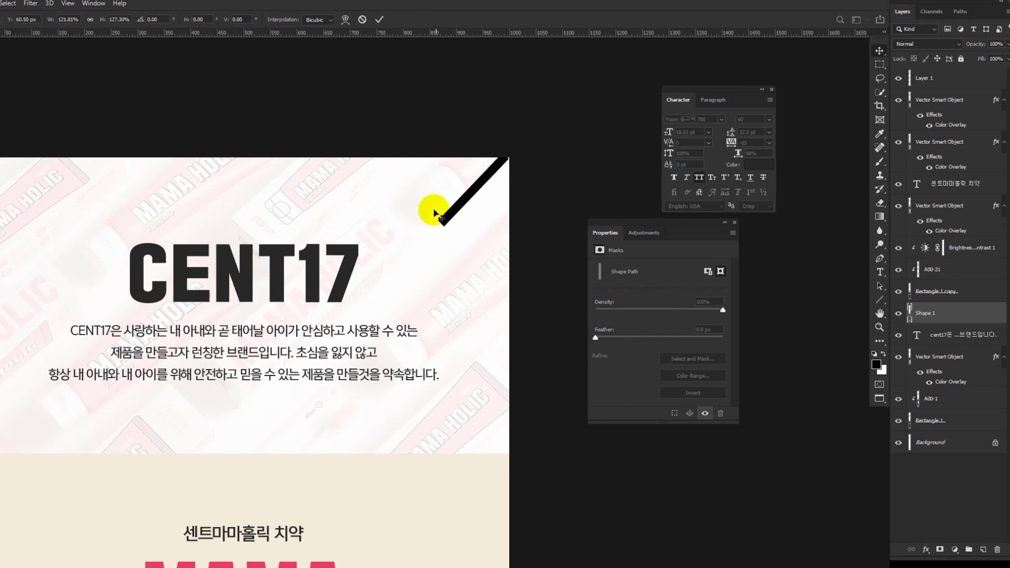
key("Delete")
Step: Draw a 13 px thick diagonal line about 157 by 157 px down from the CENT17 banner's top-right corner on a new layer
key("ctrl+shift+alt+n")
key("u")
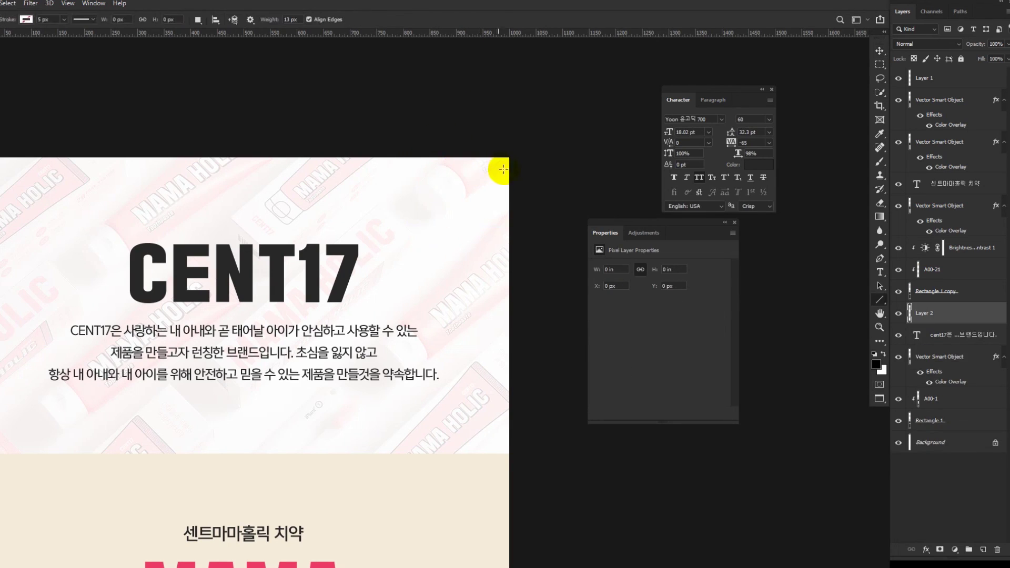
left_click_drag(509, 156, 433, 237)
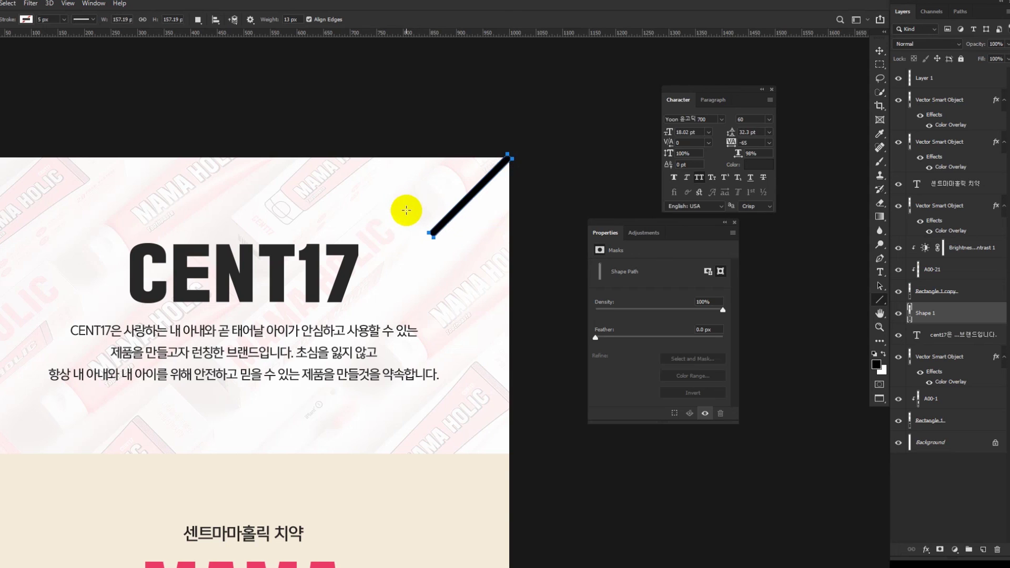
key("v")
left_click_drag(466, 143, 471, 147)
left_click_drag(496, 244, 548, 261)
Step: Recolor the corner line with the pink sampled from the MAMA HOLIC title, #ee3867
double_click(910, 314)
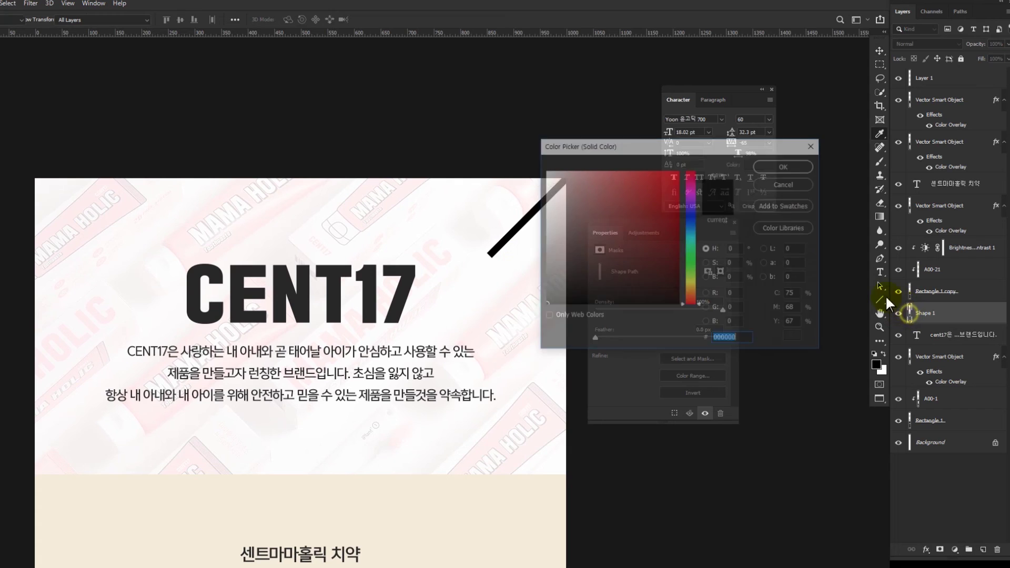
scroll(339, 316, "down", 5)
left_click(307, 493)
key("Return")
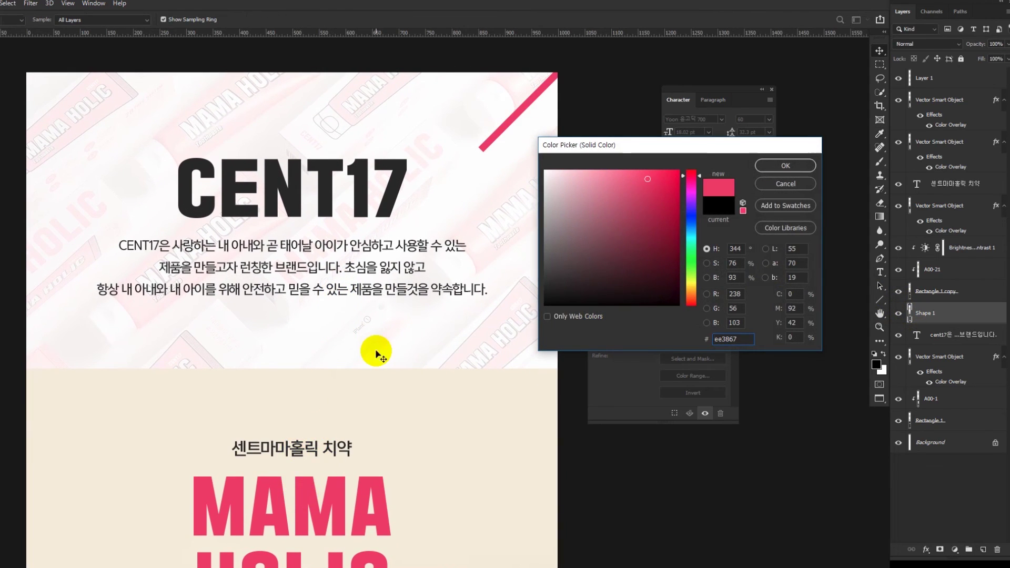
Step: Duplicate the pink diagonal line and place the copy against the left edge of the CENT17 banner
left_click_drag(388, 184, 446, 263)
key("ctrl+j")
left_click_drag(453, 228, 276, 317)
scroll(338, 273, "down", 2)
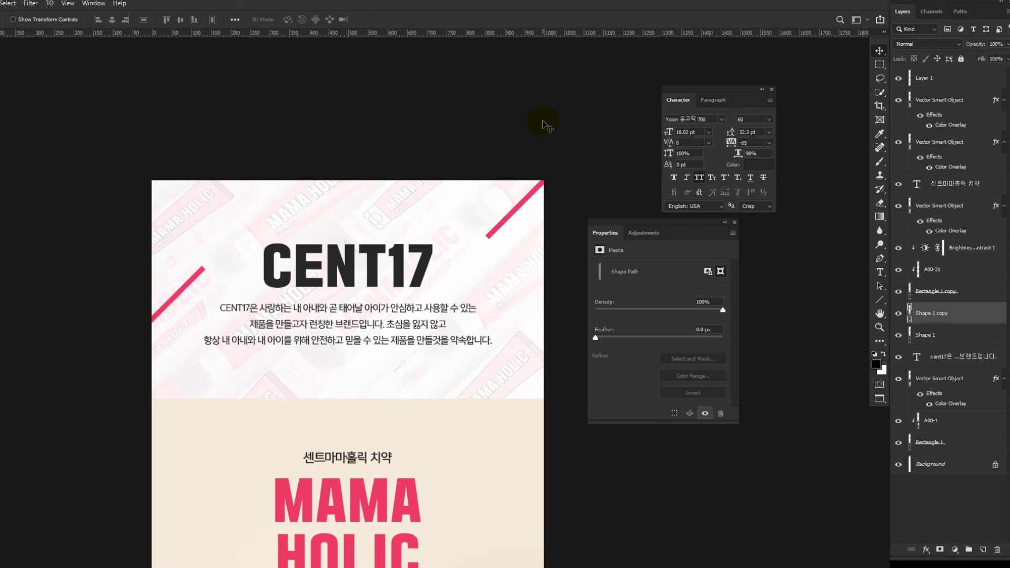
left_click_drag(417, 271, 421, 213)
left_click_drag(521, 156, 524, 163)
left_click_drag(467, 200, 464, 189)
left_click_drag(369, 295, 397, 275)
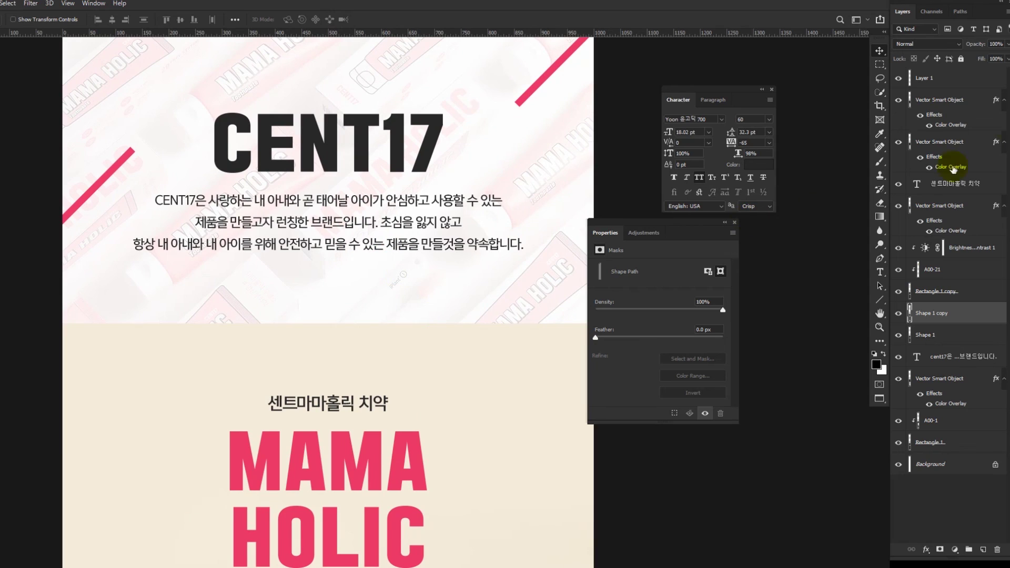
left_click(942, 86)
left_click_drag(369, 203, 372, 197)
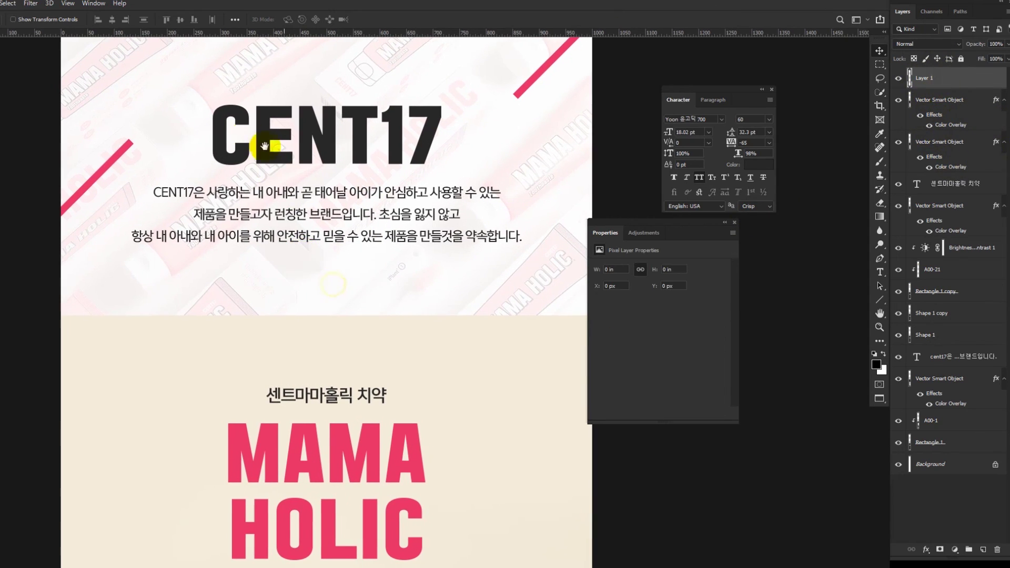
key("u")
left_click_drag(245, 334, 232, 304)
left_click_drag(28, 304, 567, 330)
key("Delete")
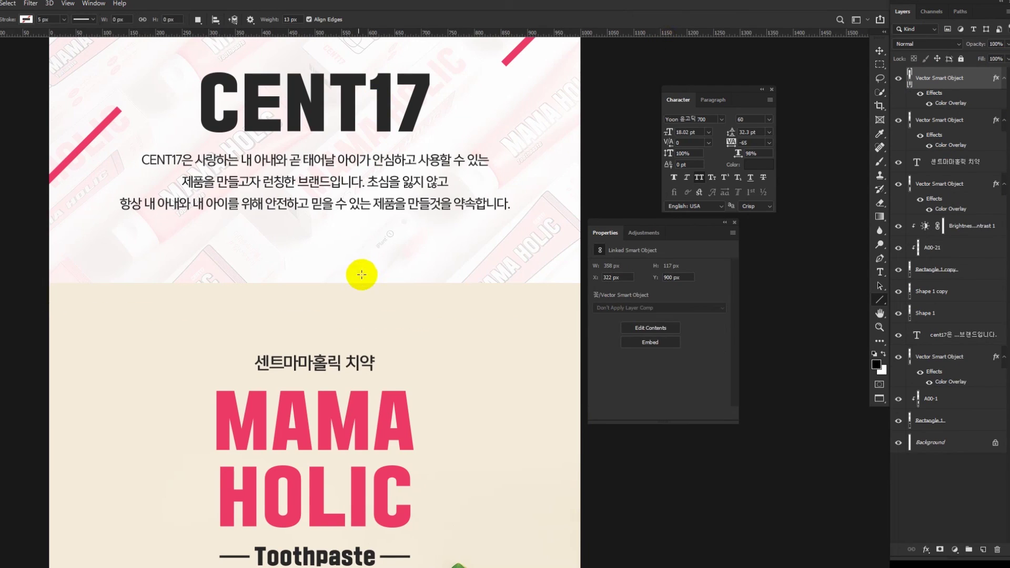
Step: Create a black 1000 by 100 px rectangle above the toothpaste heading and center it horizontally on the page
key("shift+u")
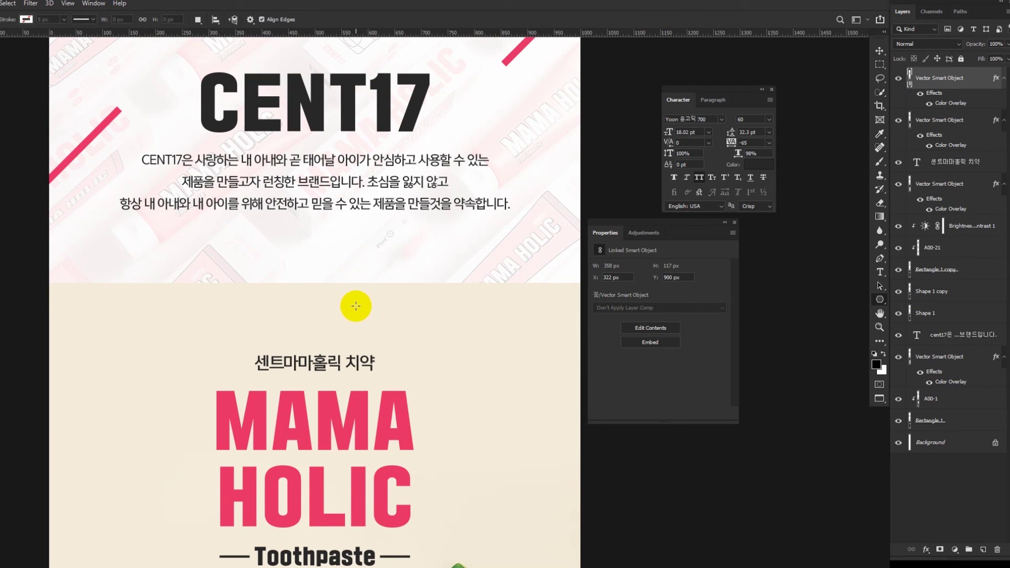
key("shift+u")
left_click(228, 317)
type("1000")
left_click(358, 210)
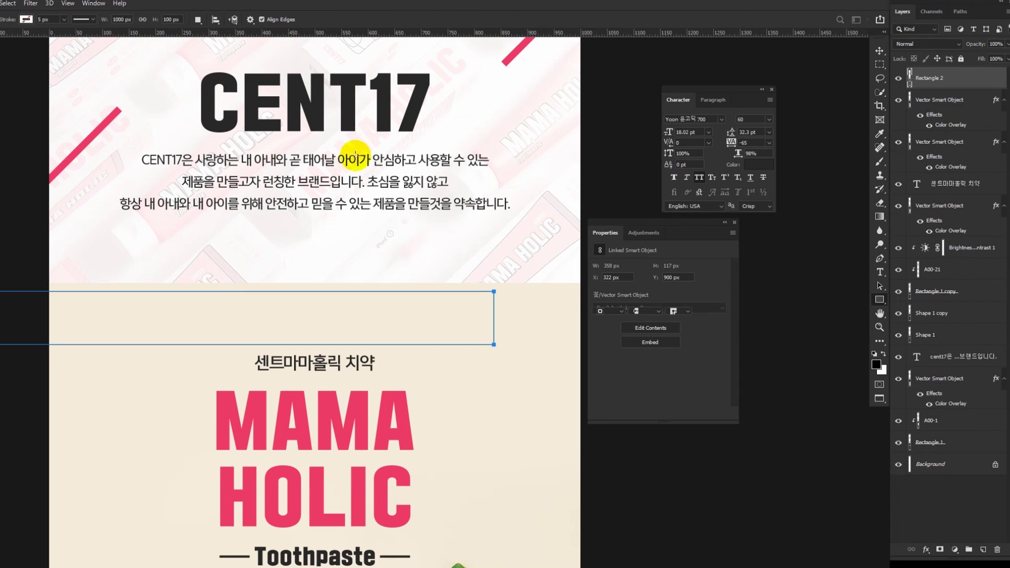
key("v")
left_click(113, 20)
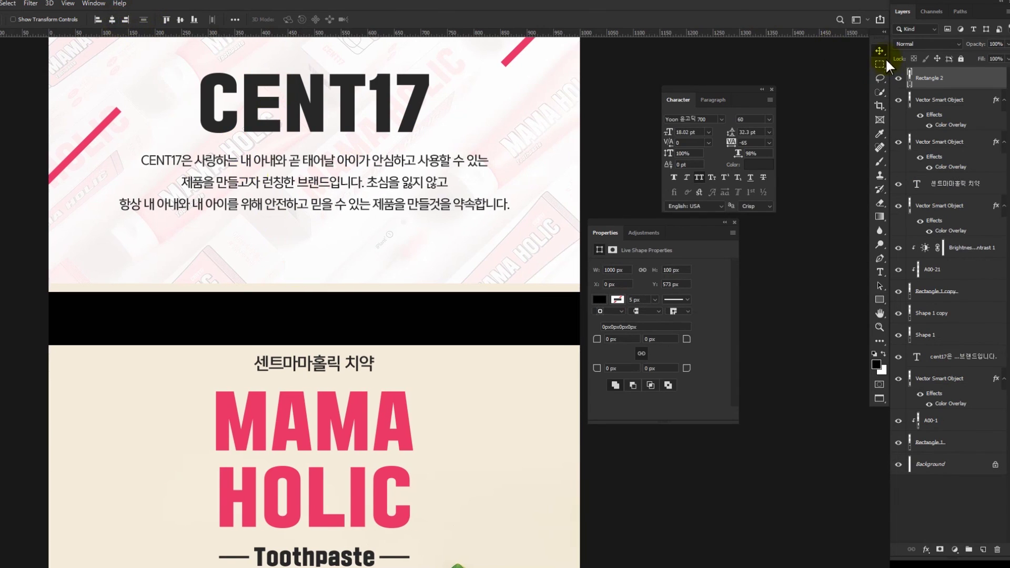
Step: Reduce the rectangle's height to 26 px and align its top with the CENT17 banner's lower edge at Y 557 px
key("ctrl+t")
left_click_drag(313, 343, 316, 305)
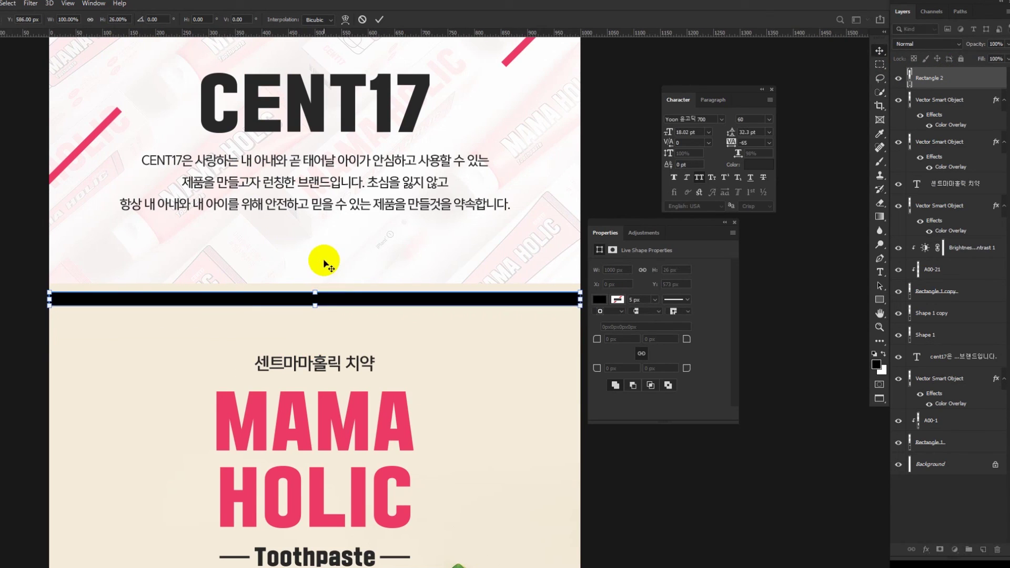
key("Return")
scroll(442, 251, "up", 3)
key("Down")
key("Down")
key("Down")
key("Down")
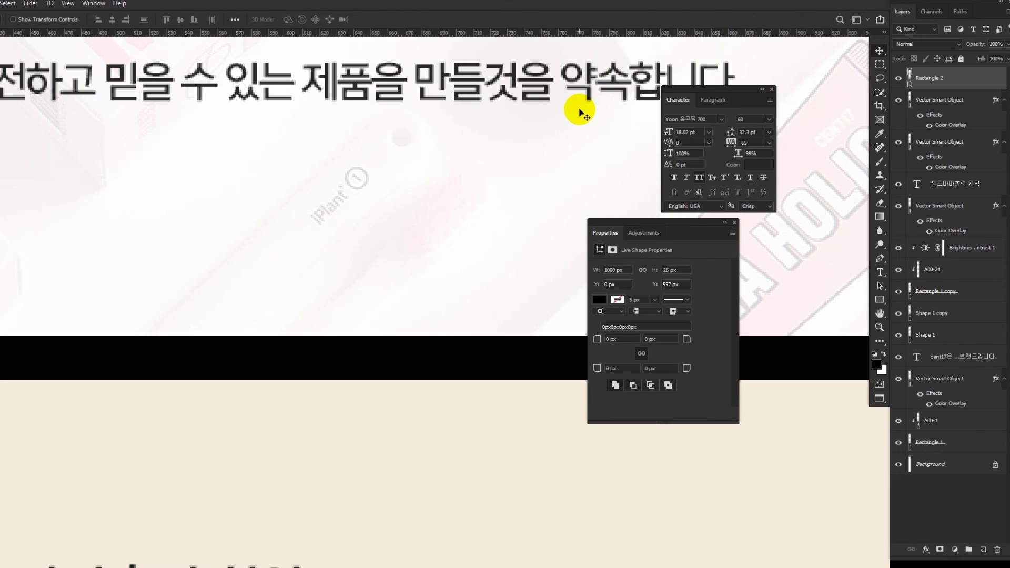
Step: Open the strip's fill color for editing and sample the beige of the toothpaste section, #f5edda
scroll(253, 267, "down", 3)
double_click(911, 78)
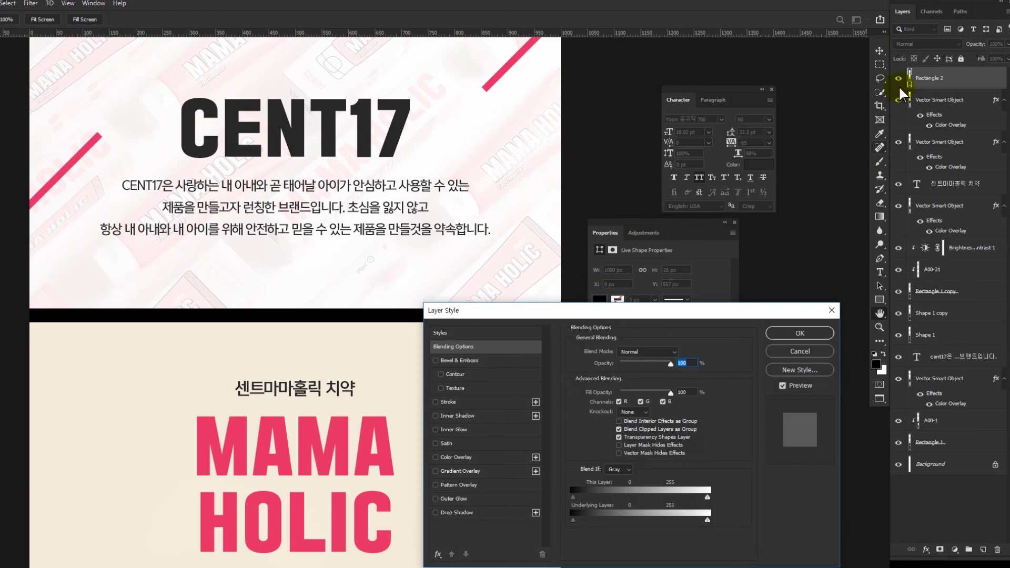
key("Escape")
double_click(910, 83)
left_click(287, 337)
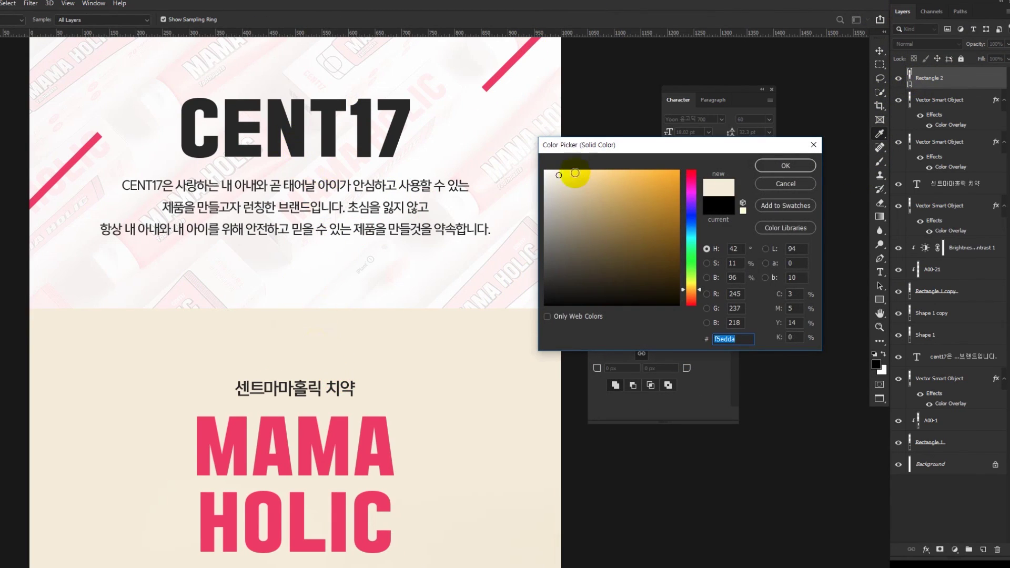
Step: Try darker and lighter beige shades for the strip, including #ede3cc, #fffcf4, #ede2c9 and #fdf0d2
left_click(563, 179)
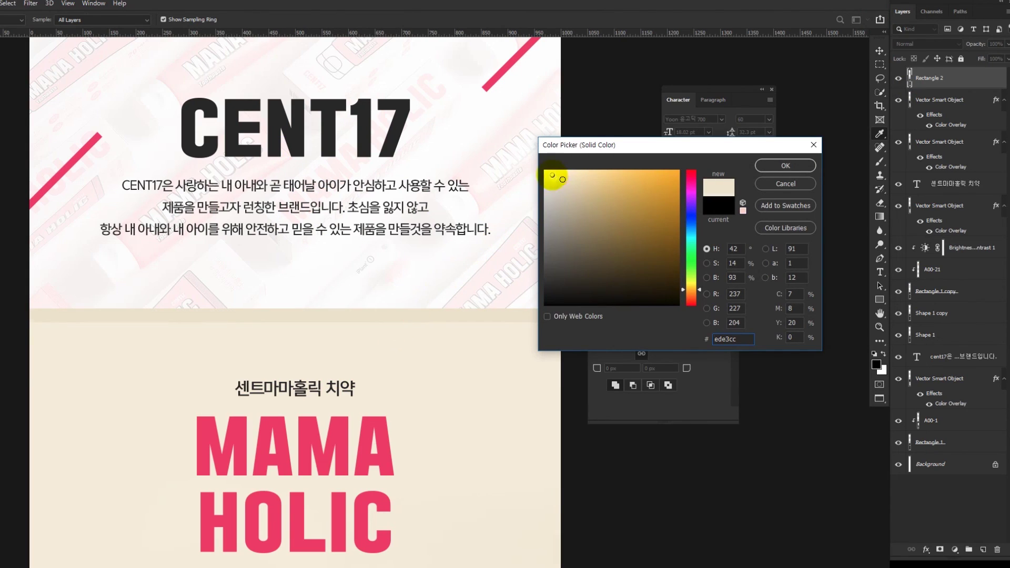
left_click(550, 170)
left_click_drag(427, 238, 398, 242)
mouse_move(419, 237)
left_mouse_down()
mouse_move(409, 232)
mouse_move(433, 216)
mouse_move(425, 232)
left_mouse_up()
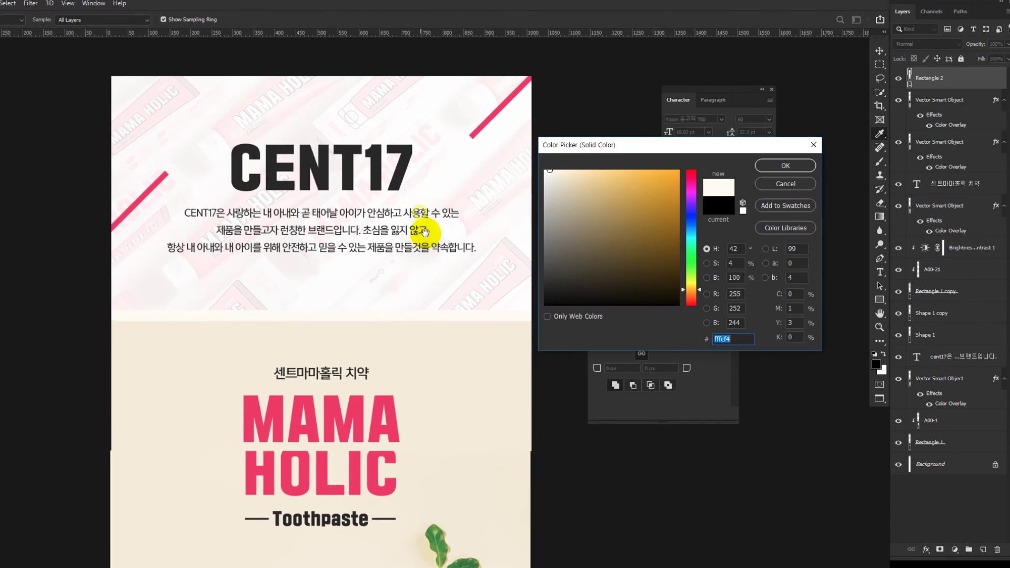
left_click(558, 178)
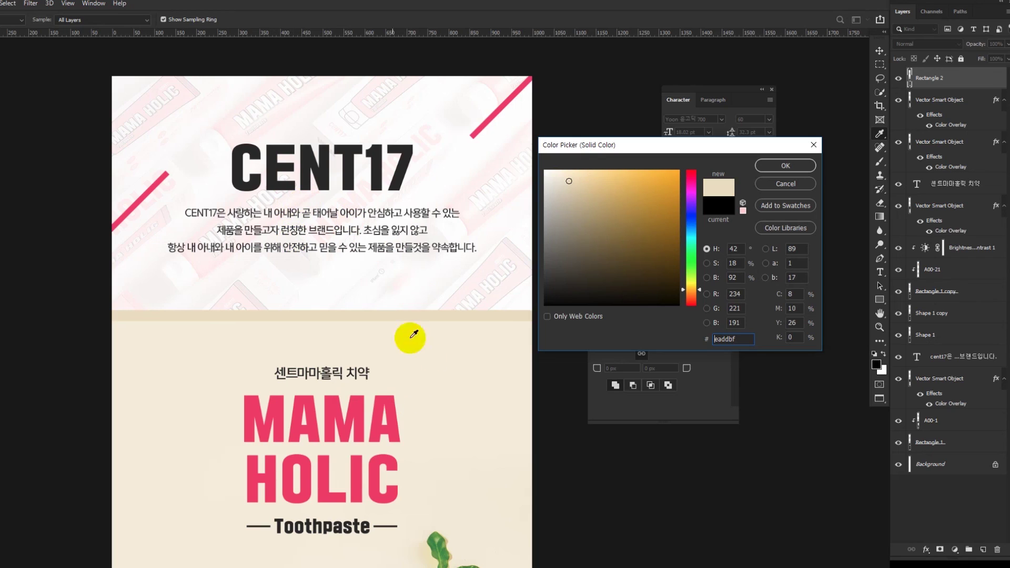
left_click(573, 172)
left_click(566, 178)
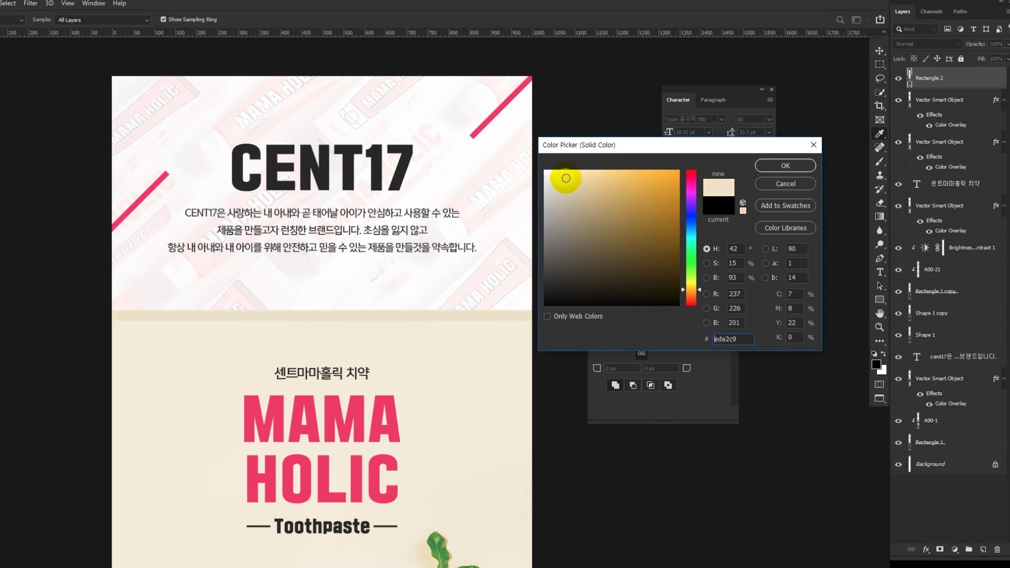
left_click(570, 174)
left_click(570, 173)
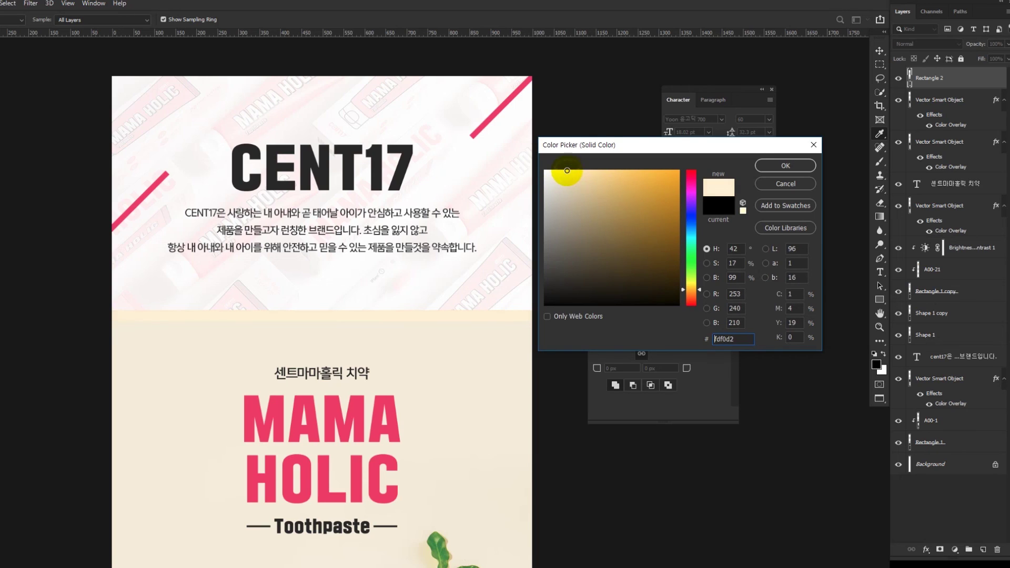
Step: Resample the section's beige and set the strip's fill to the slightly darker shade #f0e5c9
left_click(330, 339)
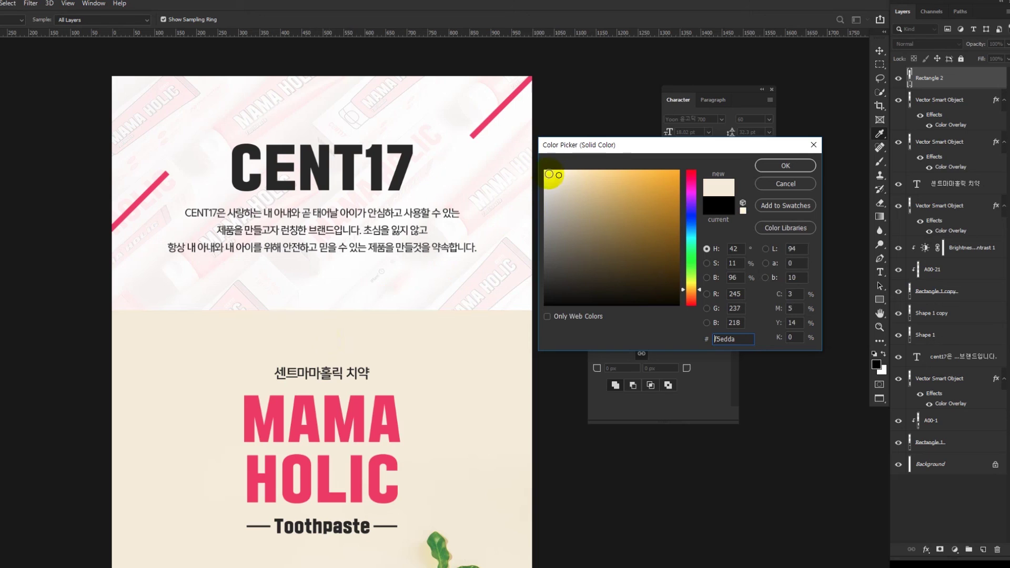
left_click(566, 181)
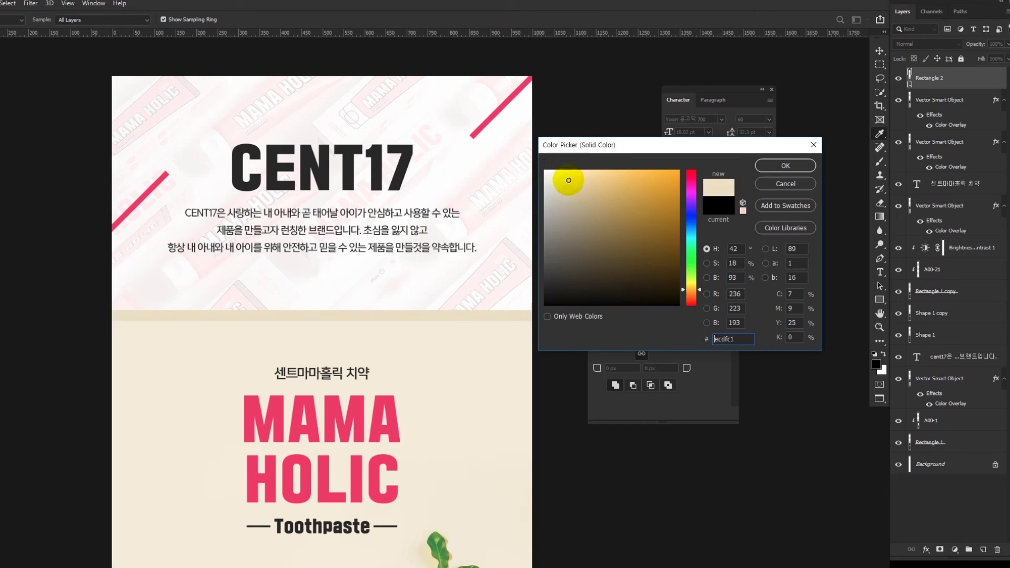
left_click_drag(444, 272, 390, 167)
left_click_drag(446, 184, 400, 196)
left_click_drag(446, 160, 453, 233)
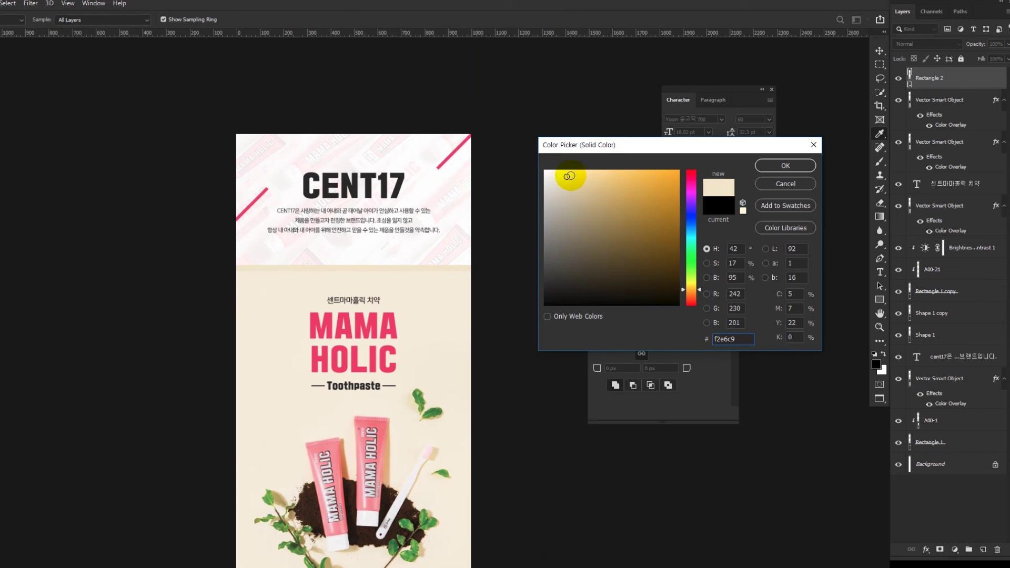
left_click(566, 177)
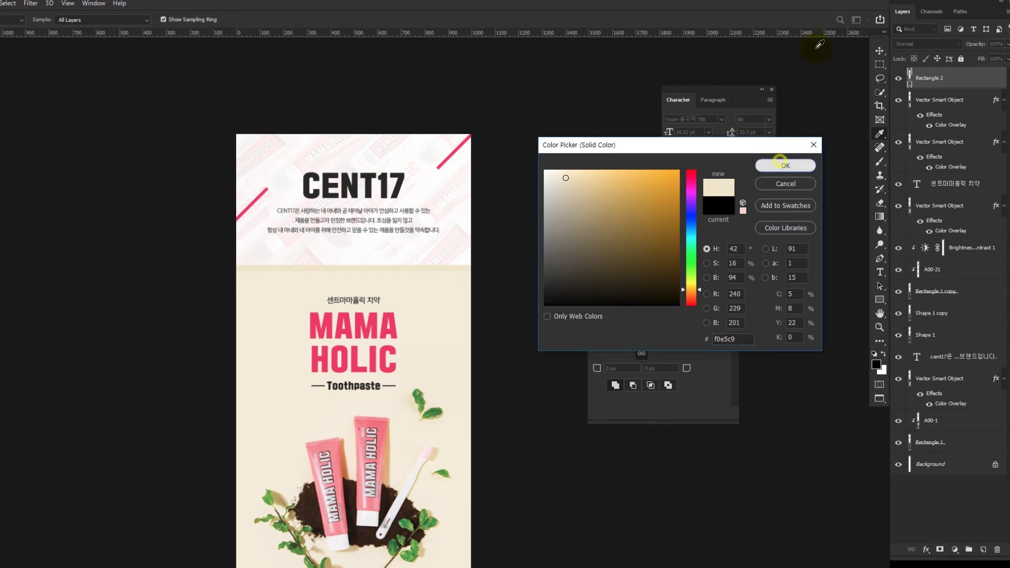
Step: Apply the #f0e5c9 fill to the divider strip and reduce its height to 19 px from the lower edge
left_click(785, 165)
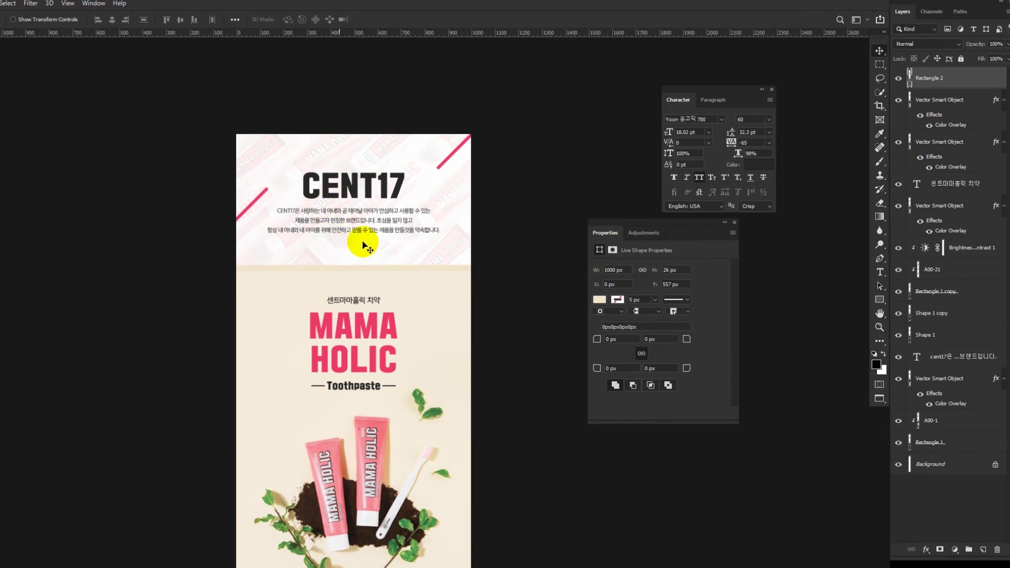
scroll(361, 244, "up", 3)
key("ctrl+t")
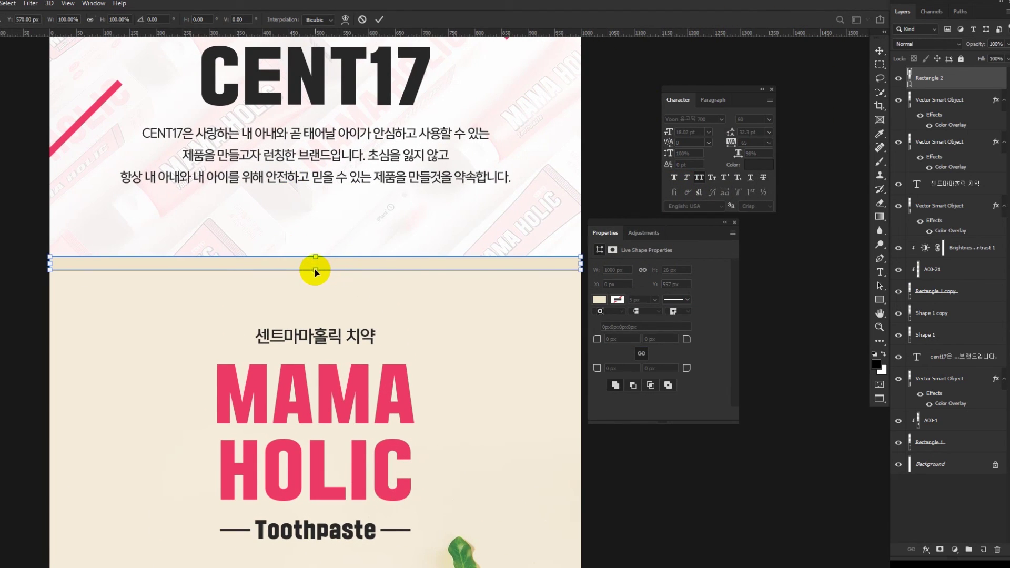
key("Return")
key("ctrl+t")
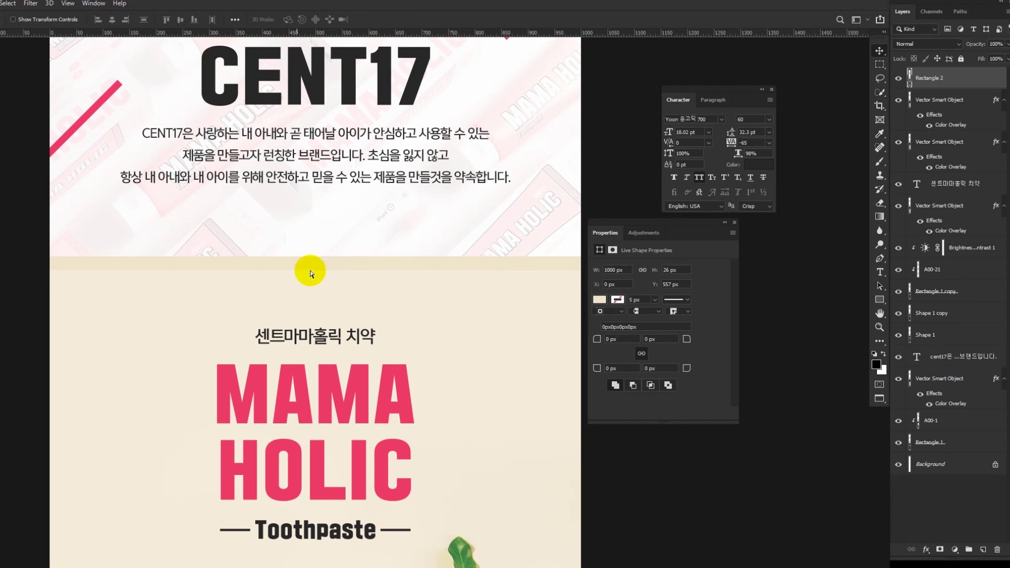
left_click_drag(316, 271, 318, 267)
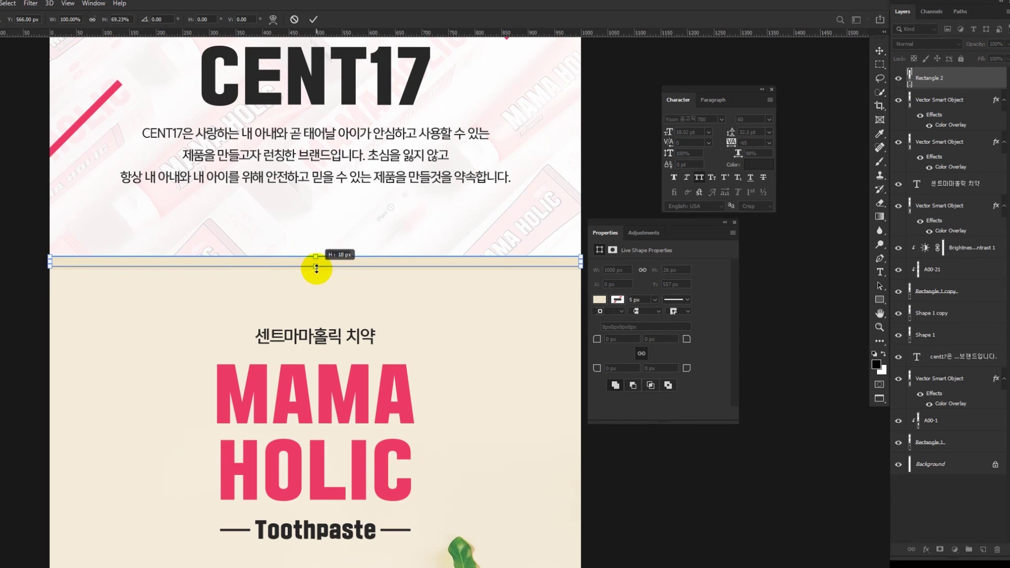
key("Return")
Step: Select the Korean subtitle's text layer to hide the strip's outline, and review the CENT17 banner, divider strip and MAMA HOLIC section together
scroll(316, 276, "down", 5)
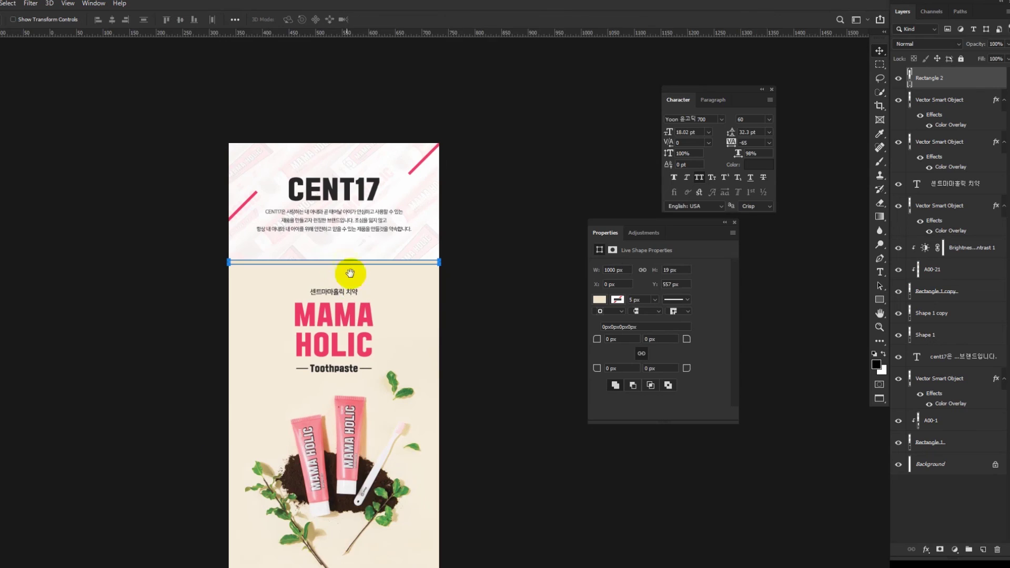
left_click(966, 187)
left_click_drag(390, 253, 489, 202)
scroll(489, 201, "down", 1)
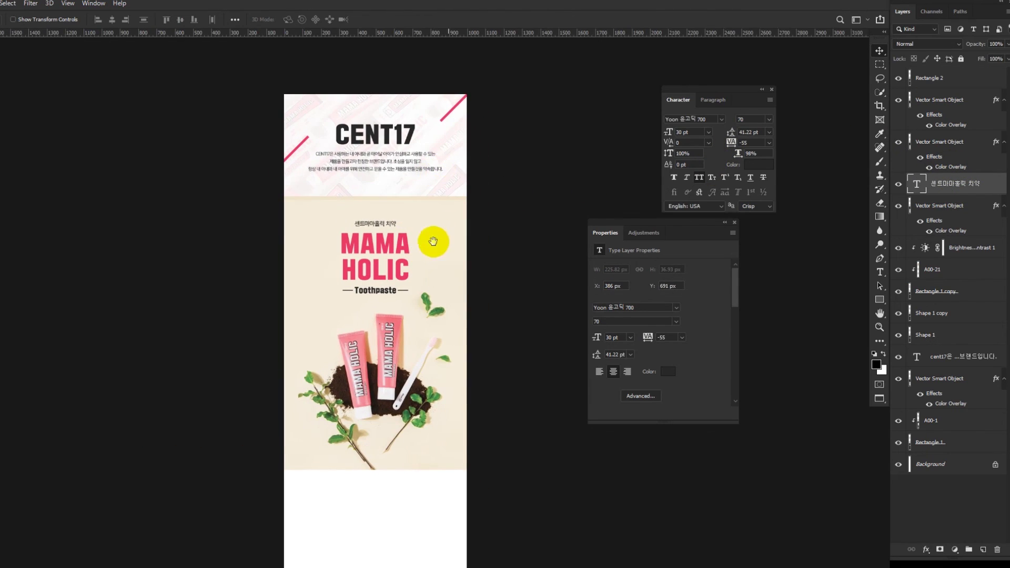
scroll(433, 181, "down", 1)
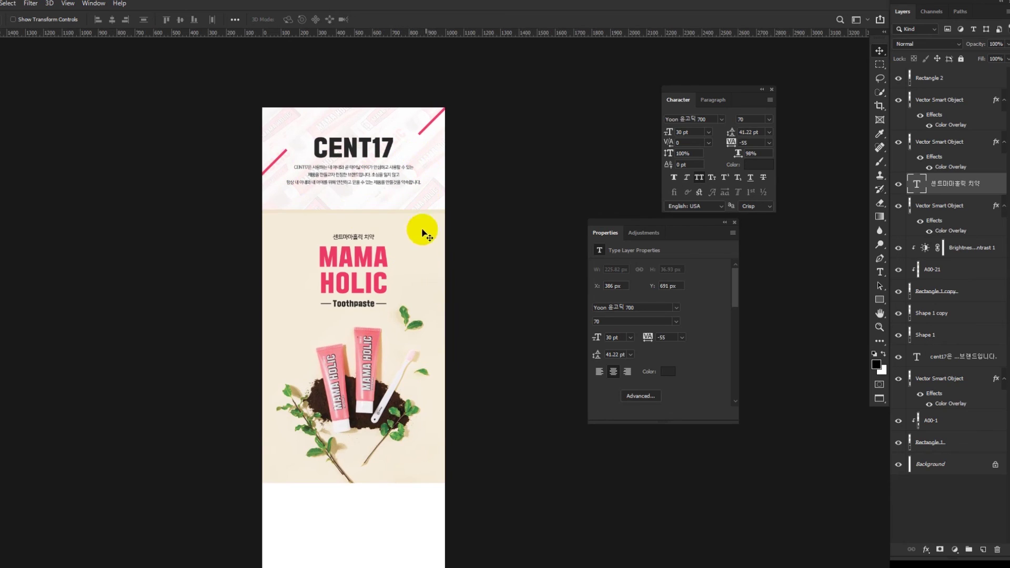
scroll(419, 232, "up", 2)
scroll(469, 252, "down", 1)
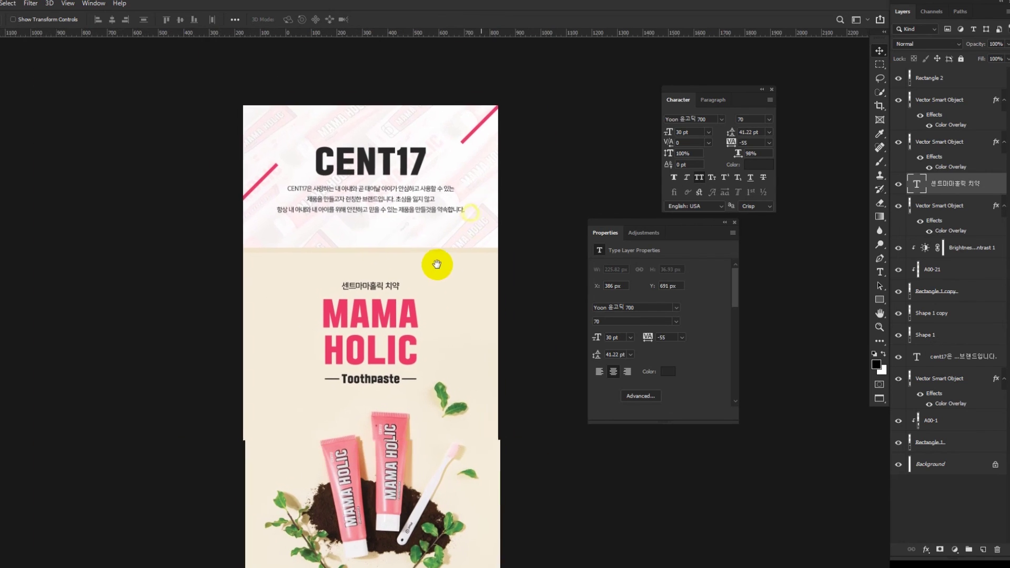
scroll(465, 225, "down", 1)
left_click_drag(465, 225, 484, 255)
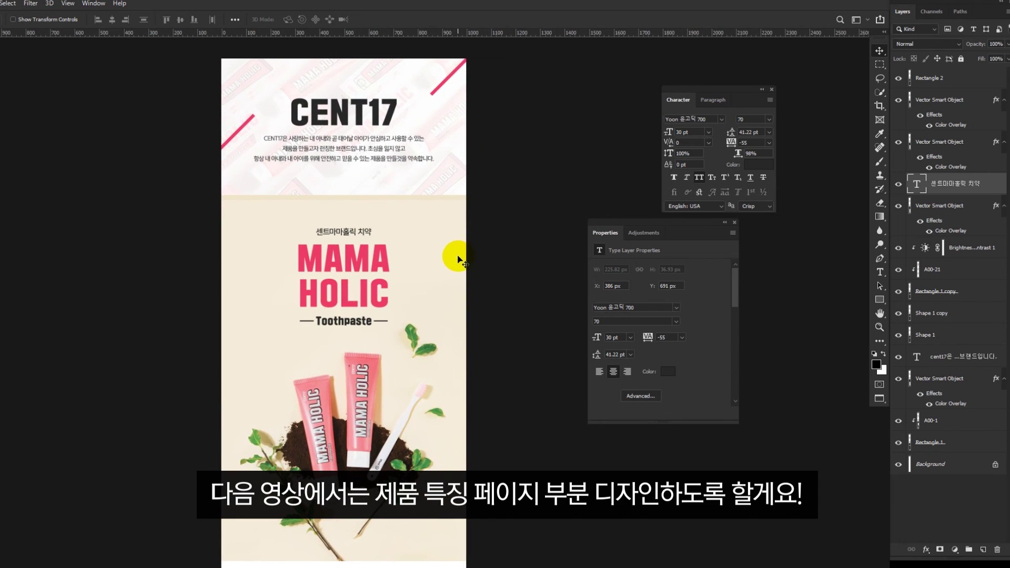
scroll(452, 271, "down", 1)
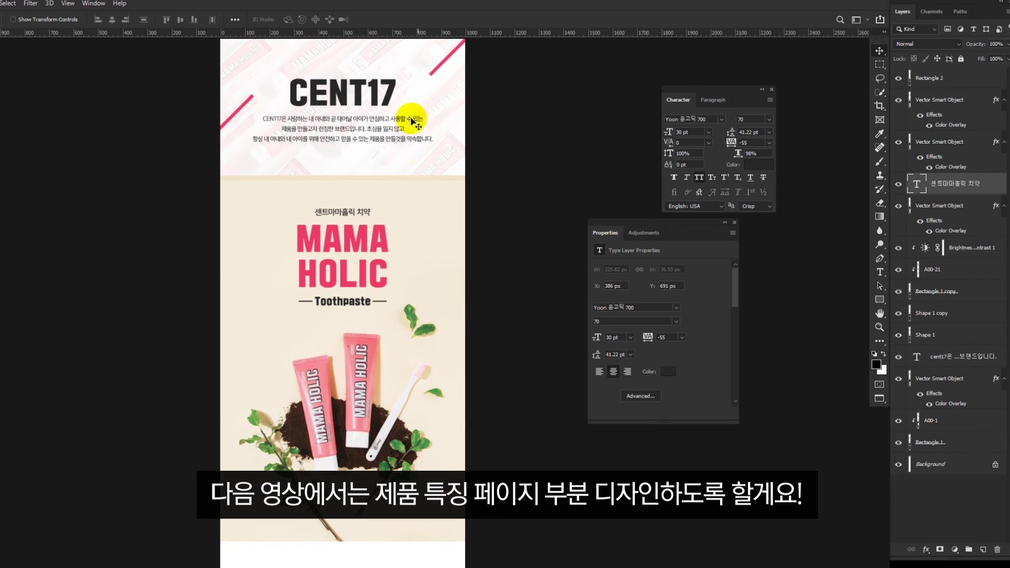